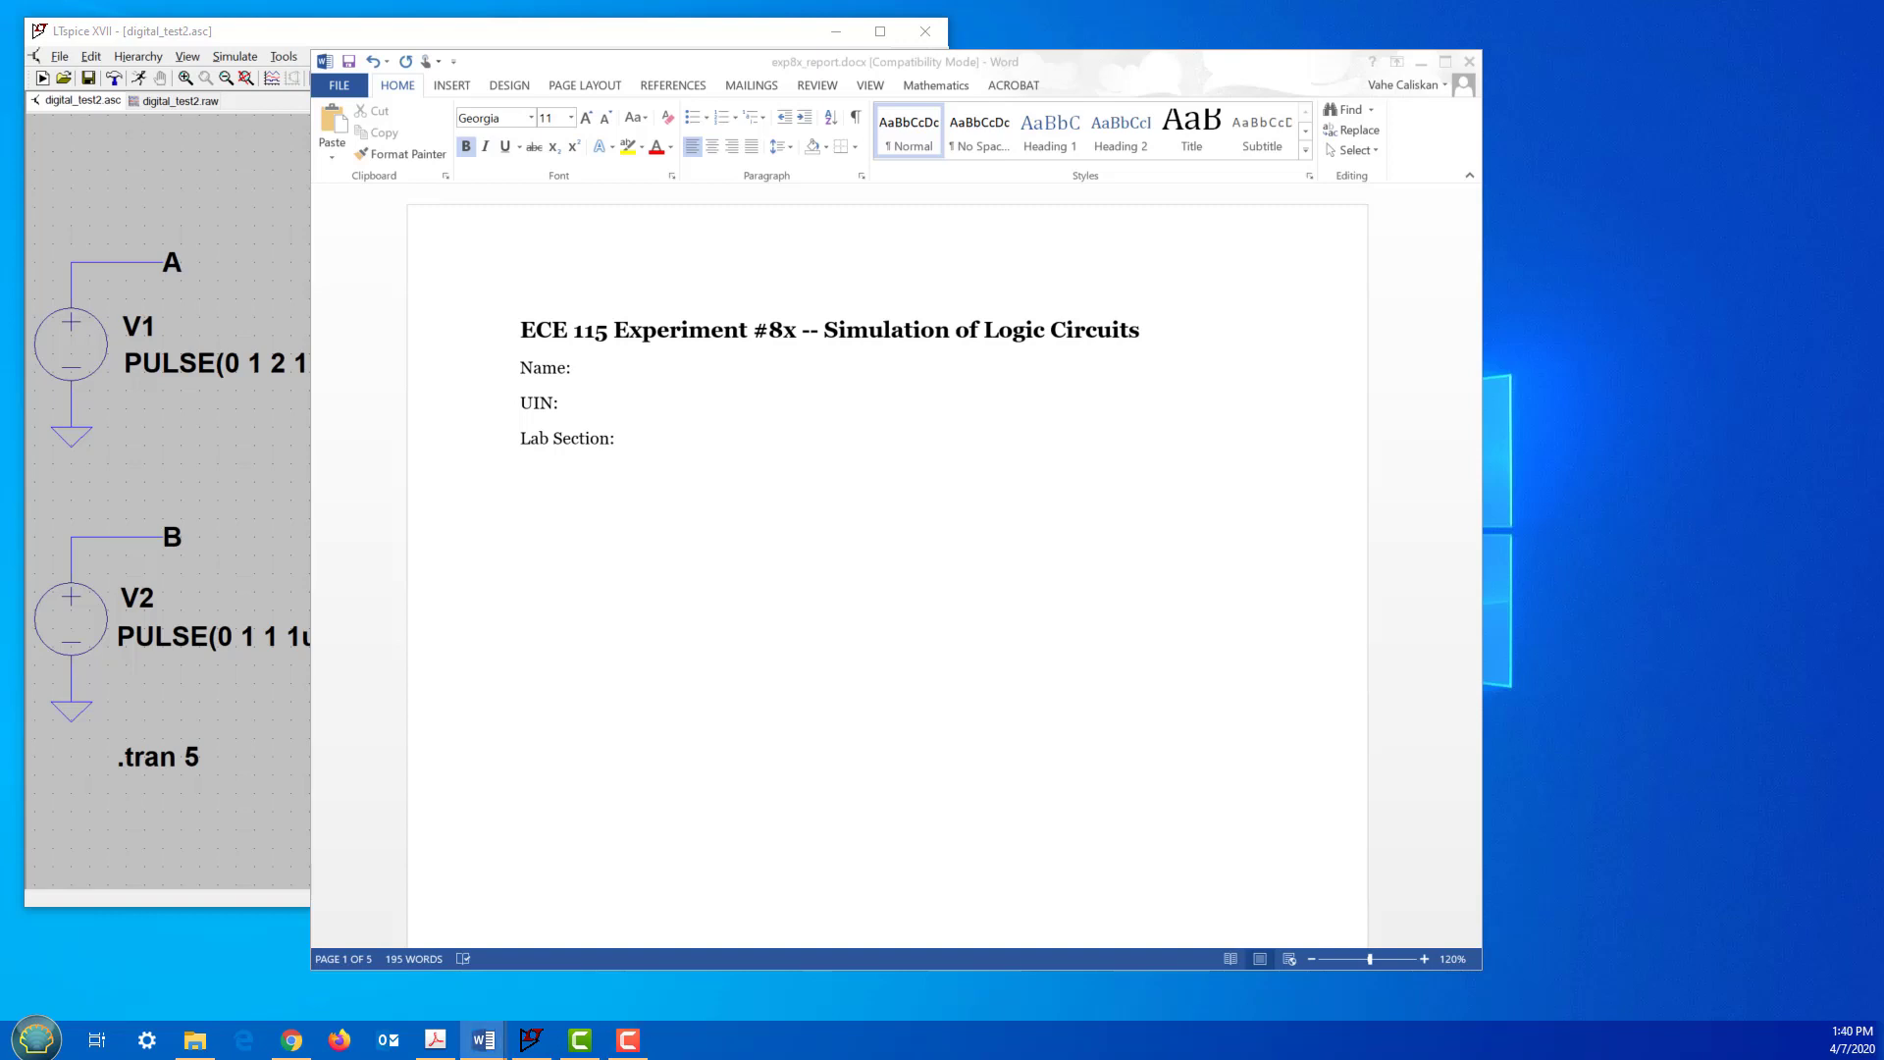
# Step: Review the report template's name, UIN and lab section fields and the Circuit #1 schematic, waveforms and truth table sections
pyautogui.click(1413, 679)
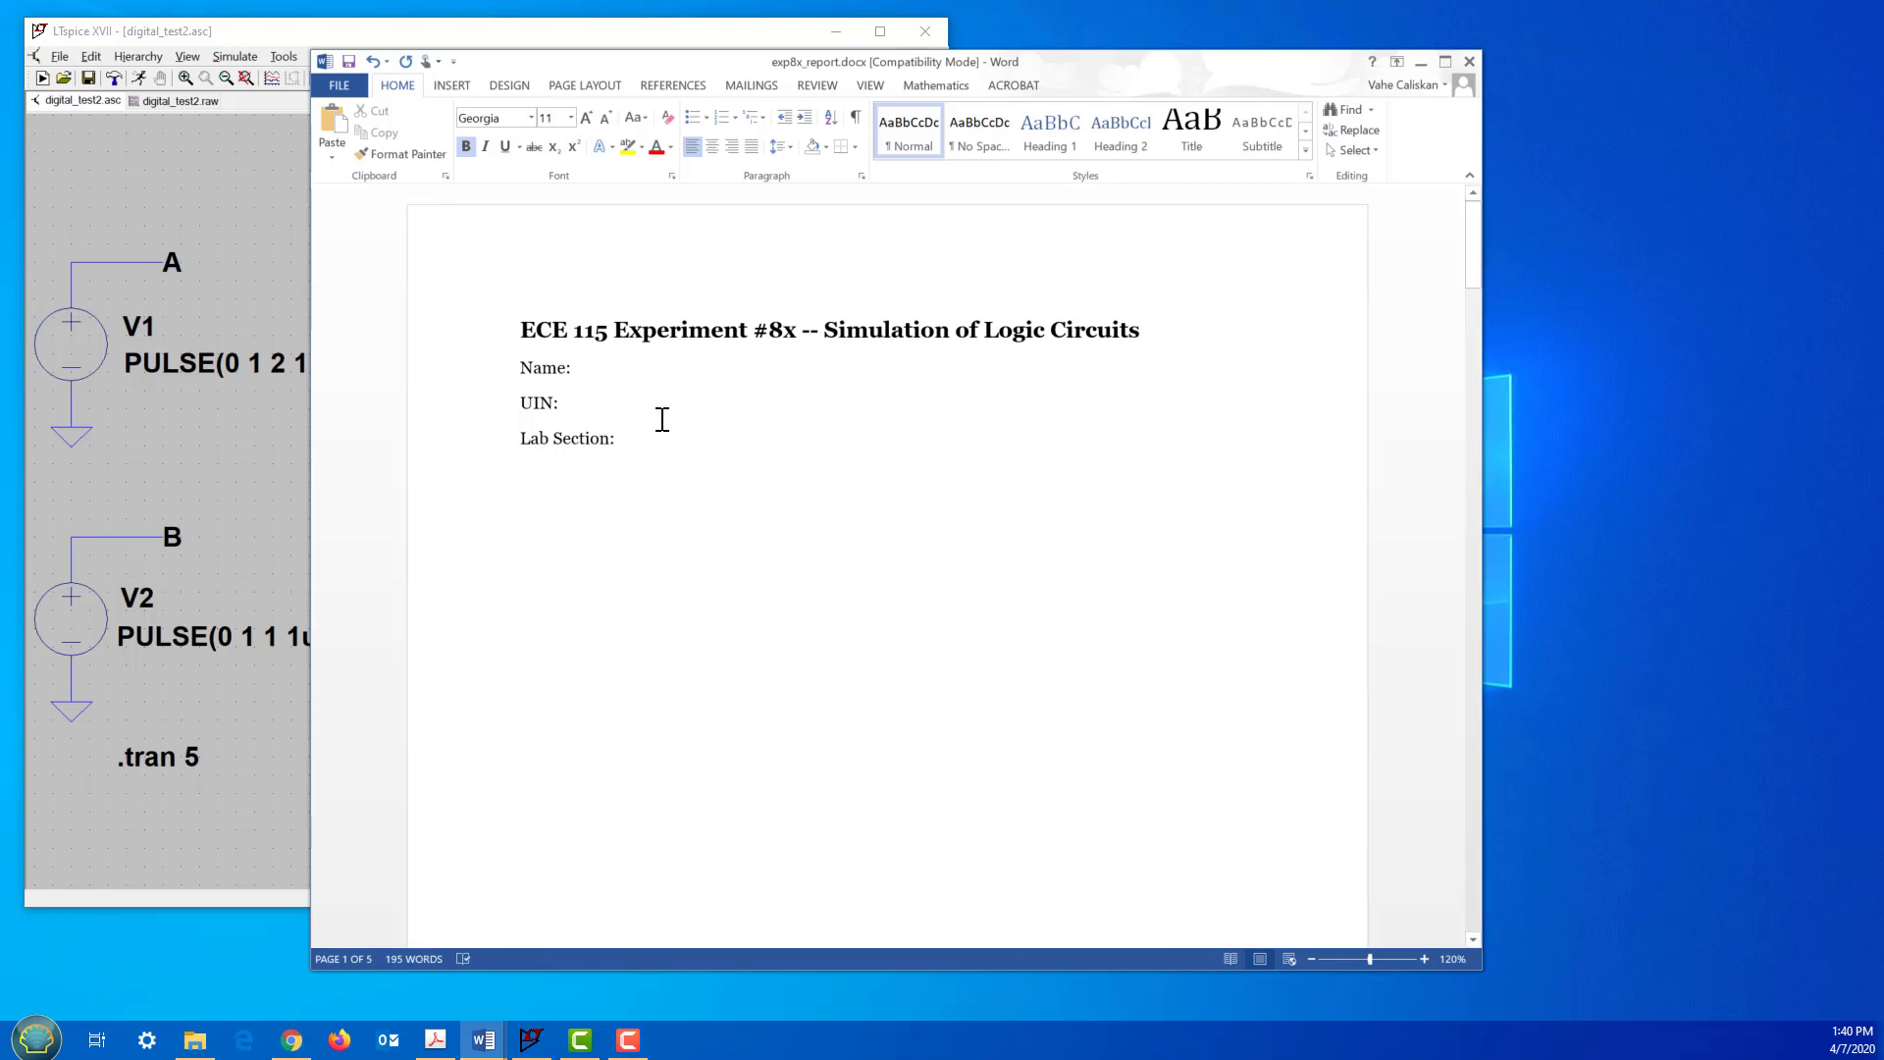
pyautogui.click(646, 368)
pyautogui.click(631, 402)
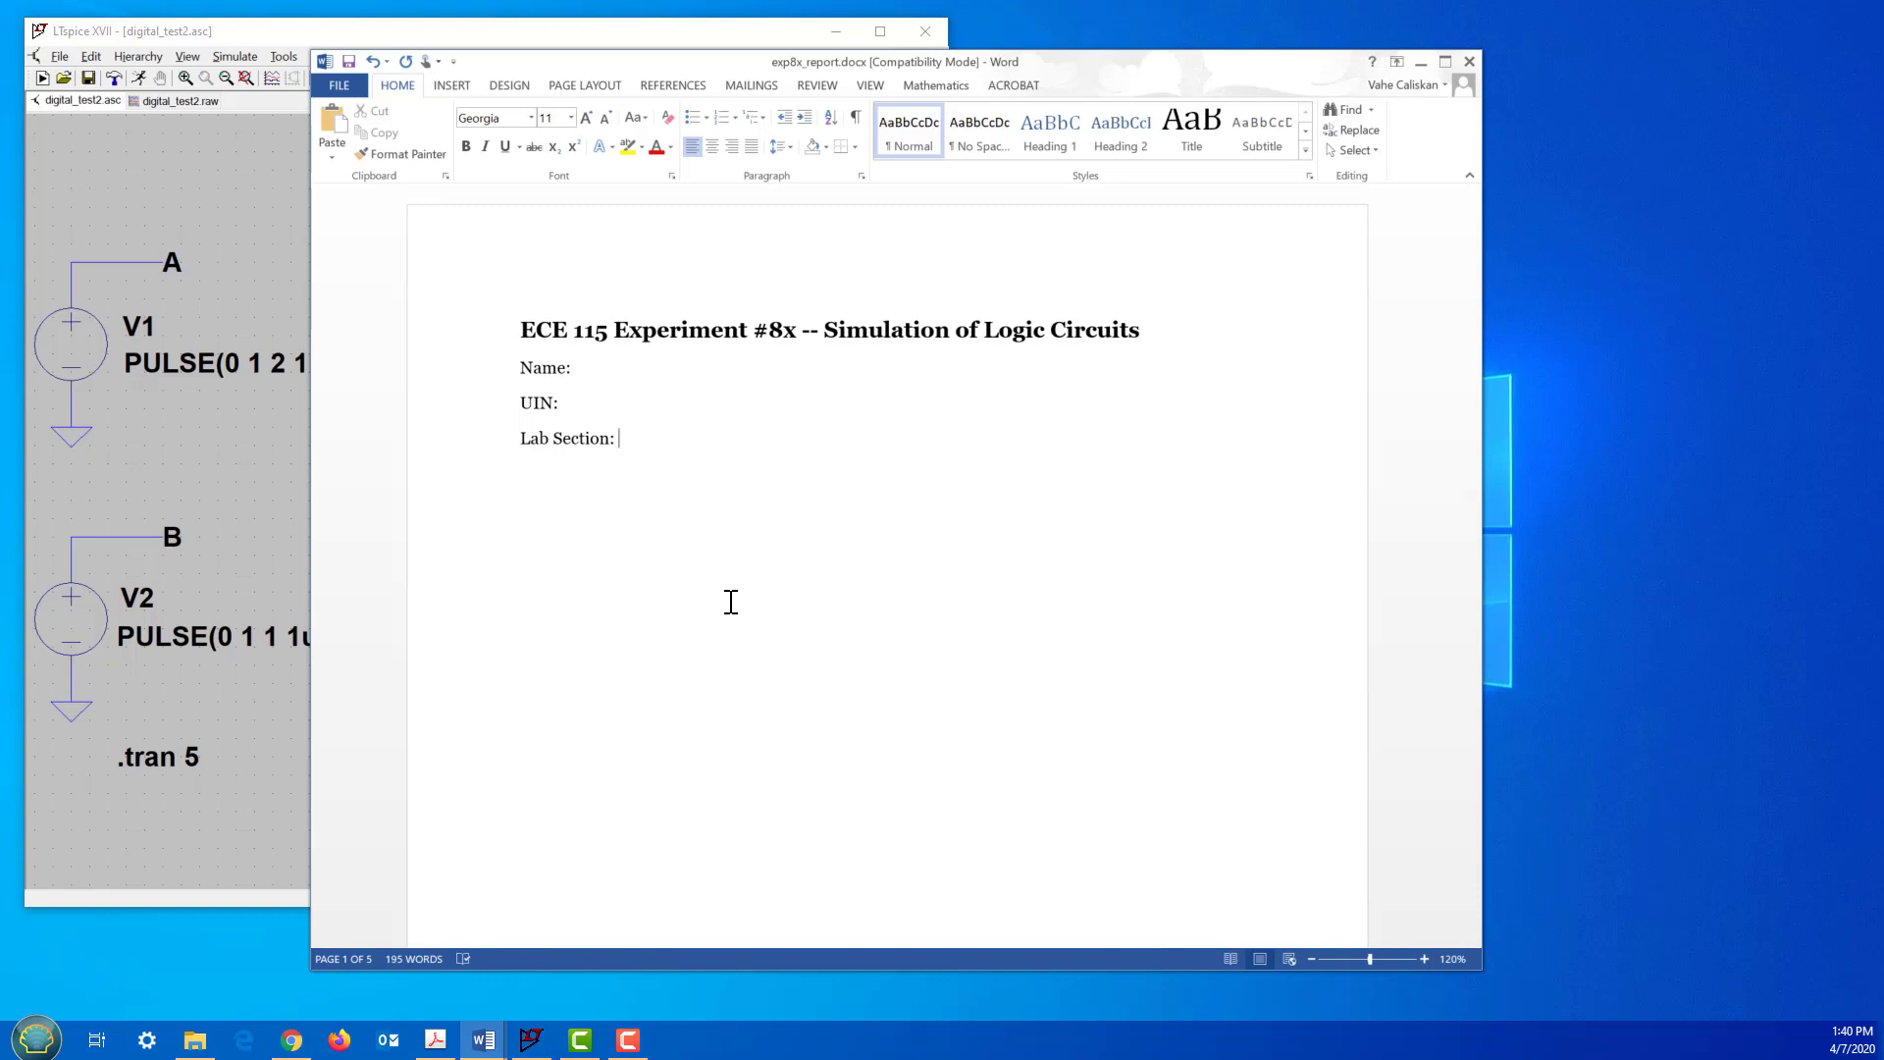
pyautogui.scroll(-10, 731, 602)
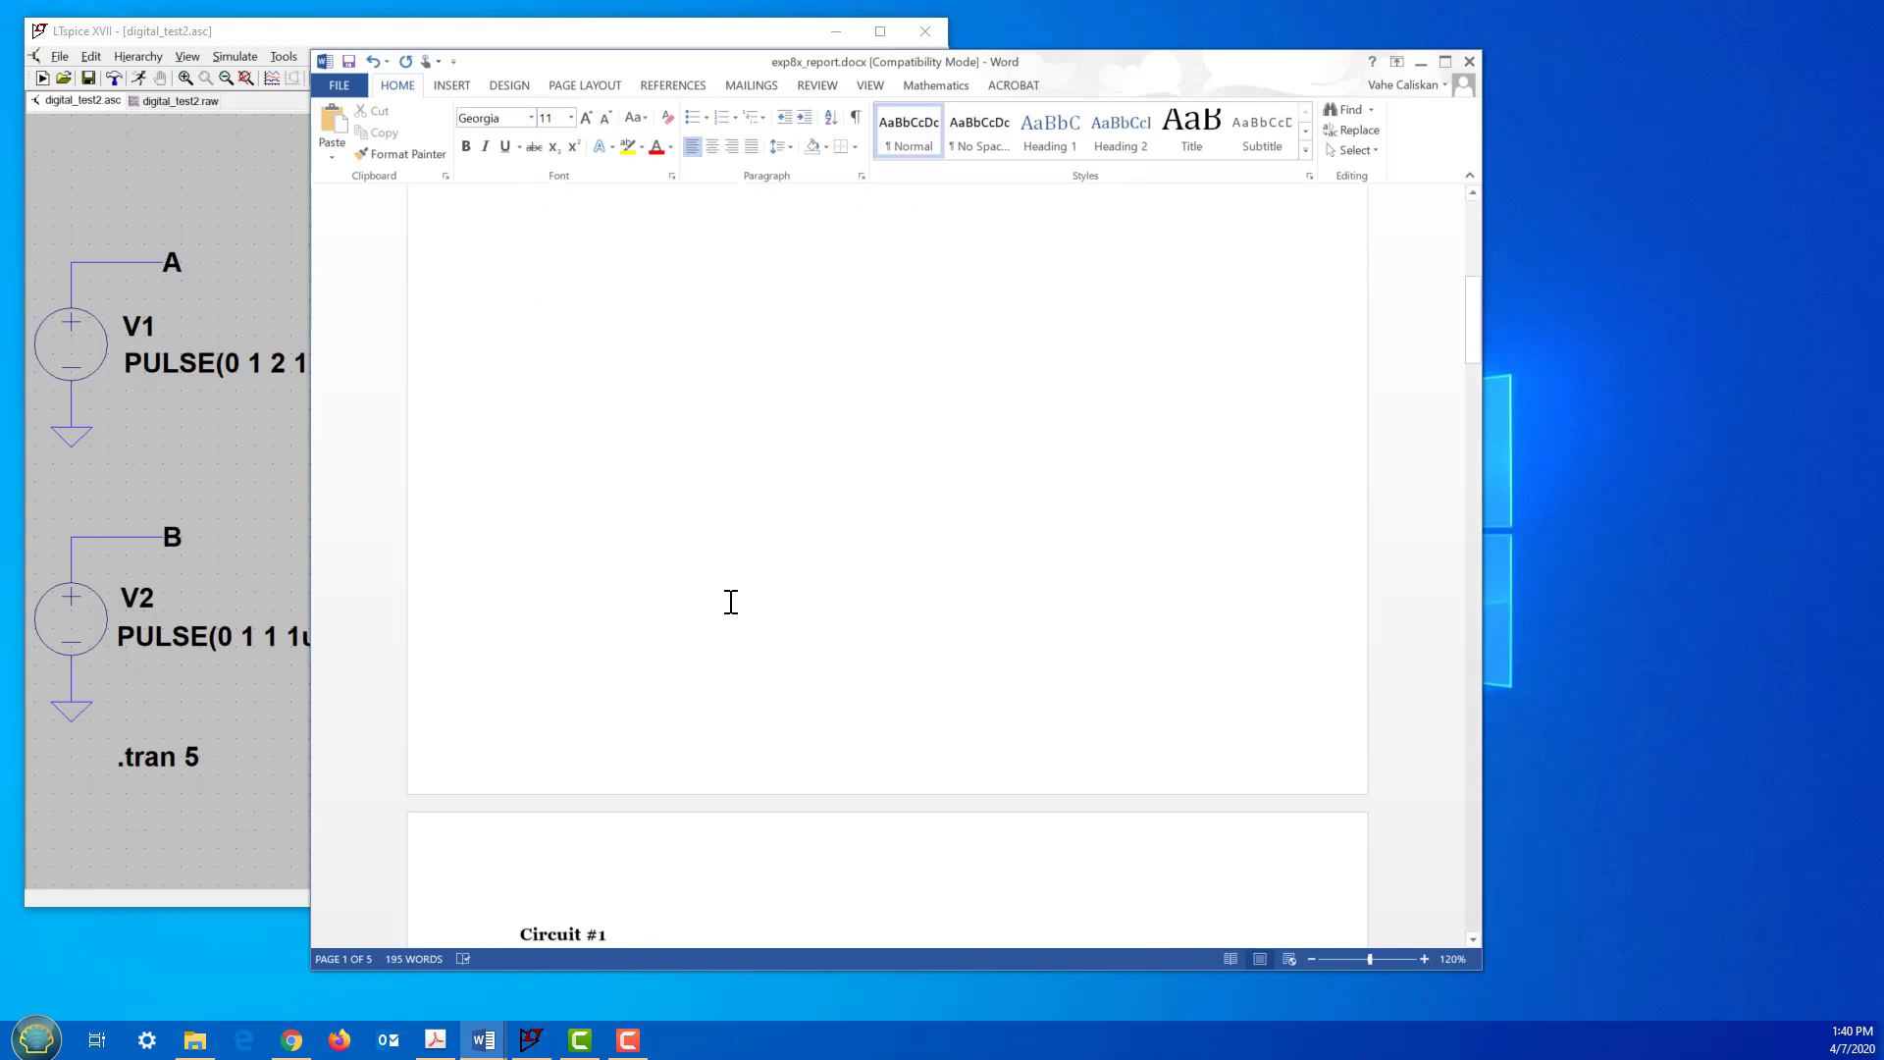
pyautogui.scroll(-1, 732, 601)
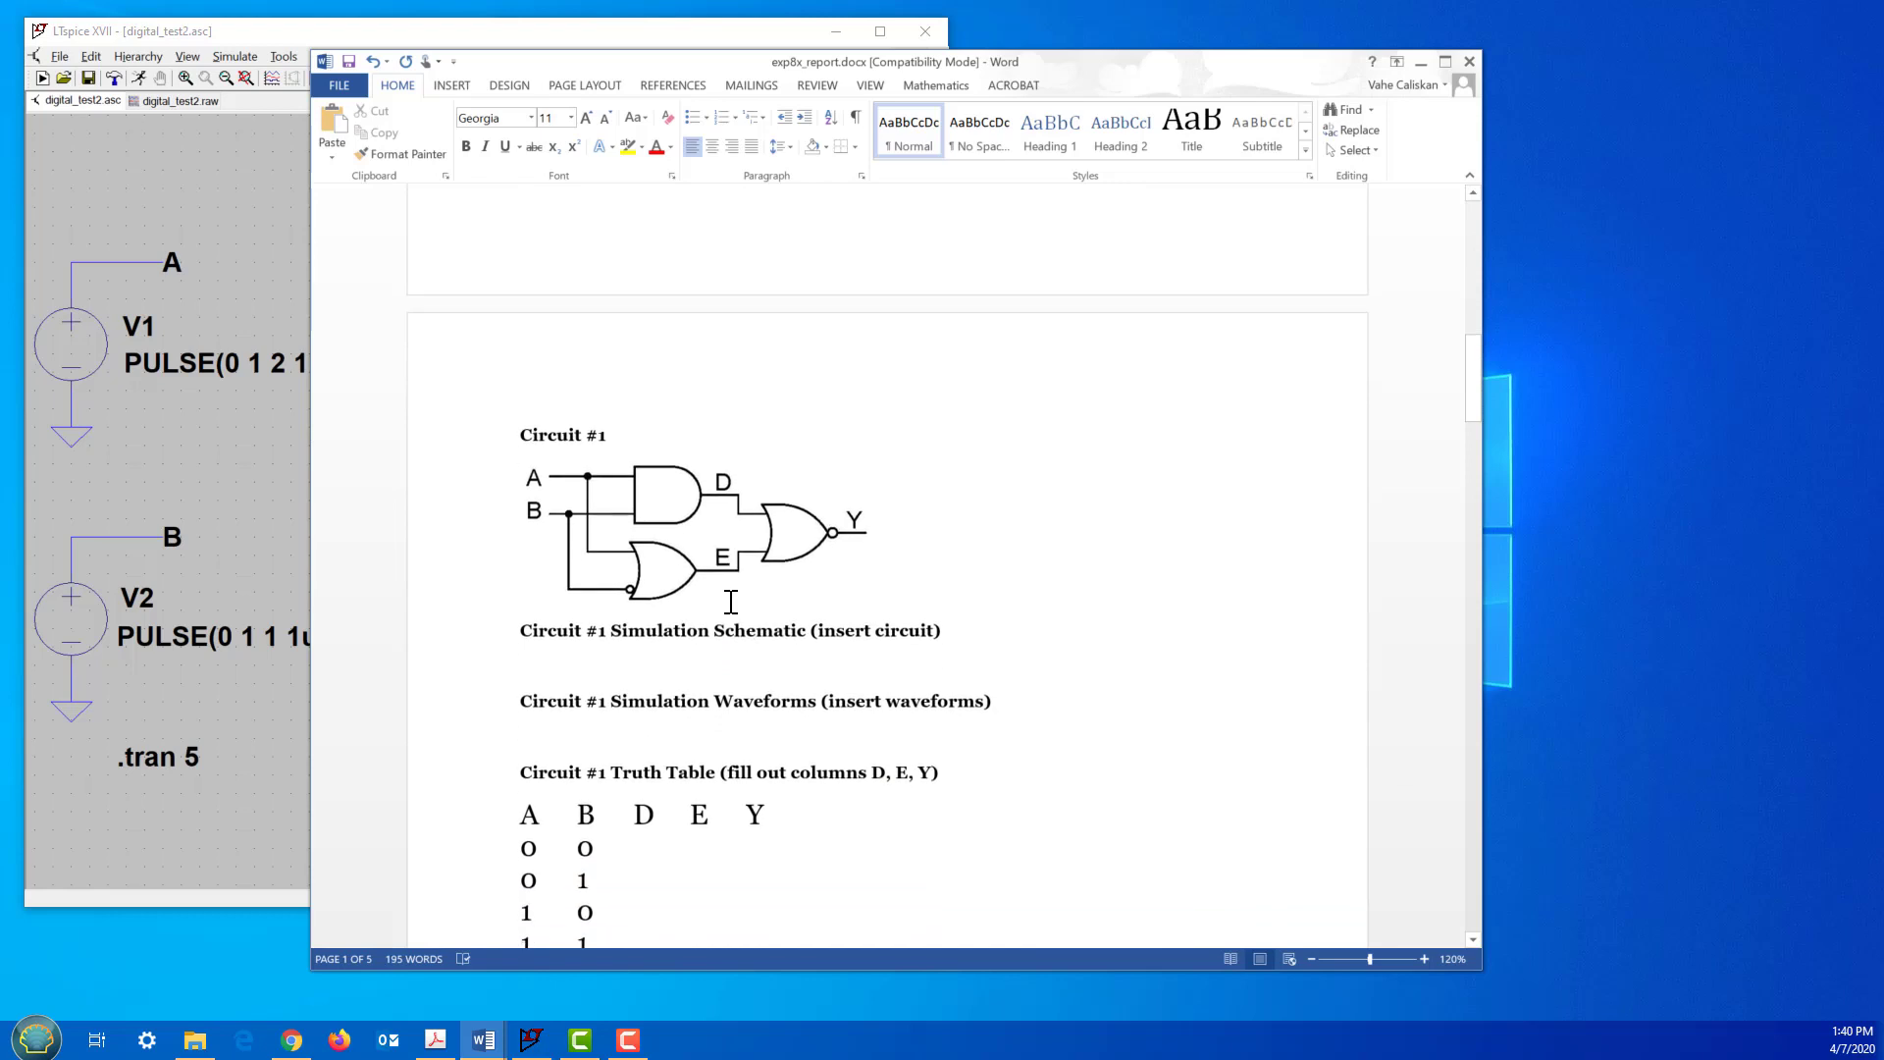
pyautogui.scroll(-1, 731, 602)
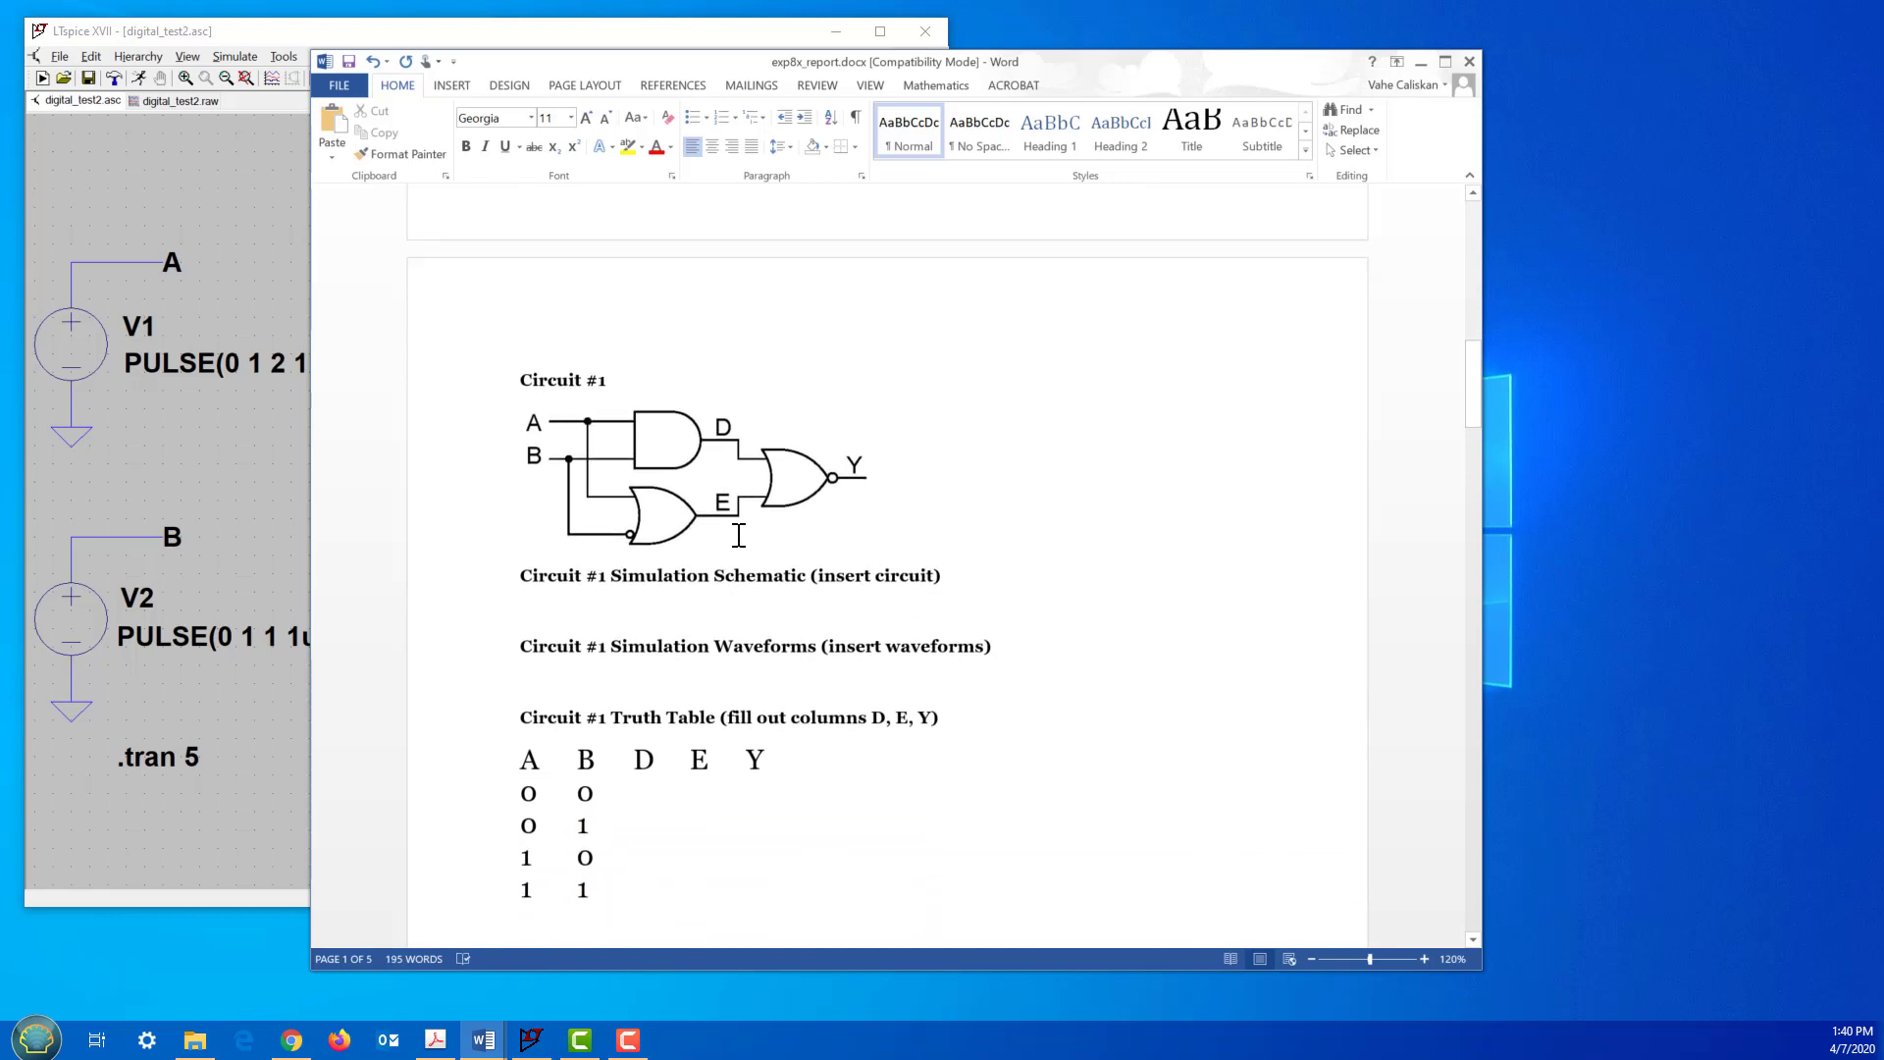
pyautogui.click(698, 595)
pyautogui.click(548, 613)
pyautogui.scroll(-3, 569, 678)
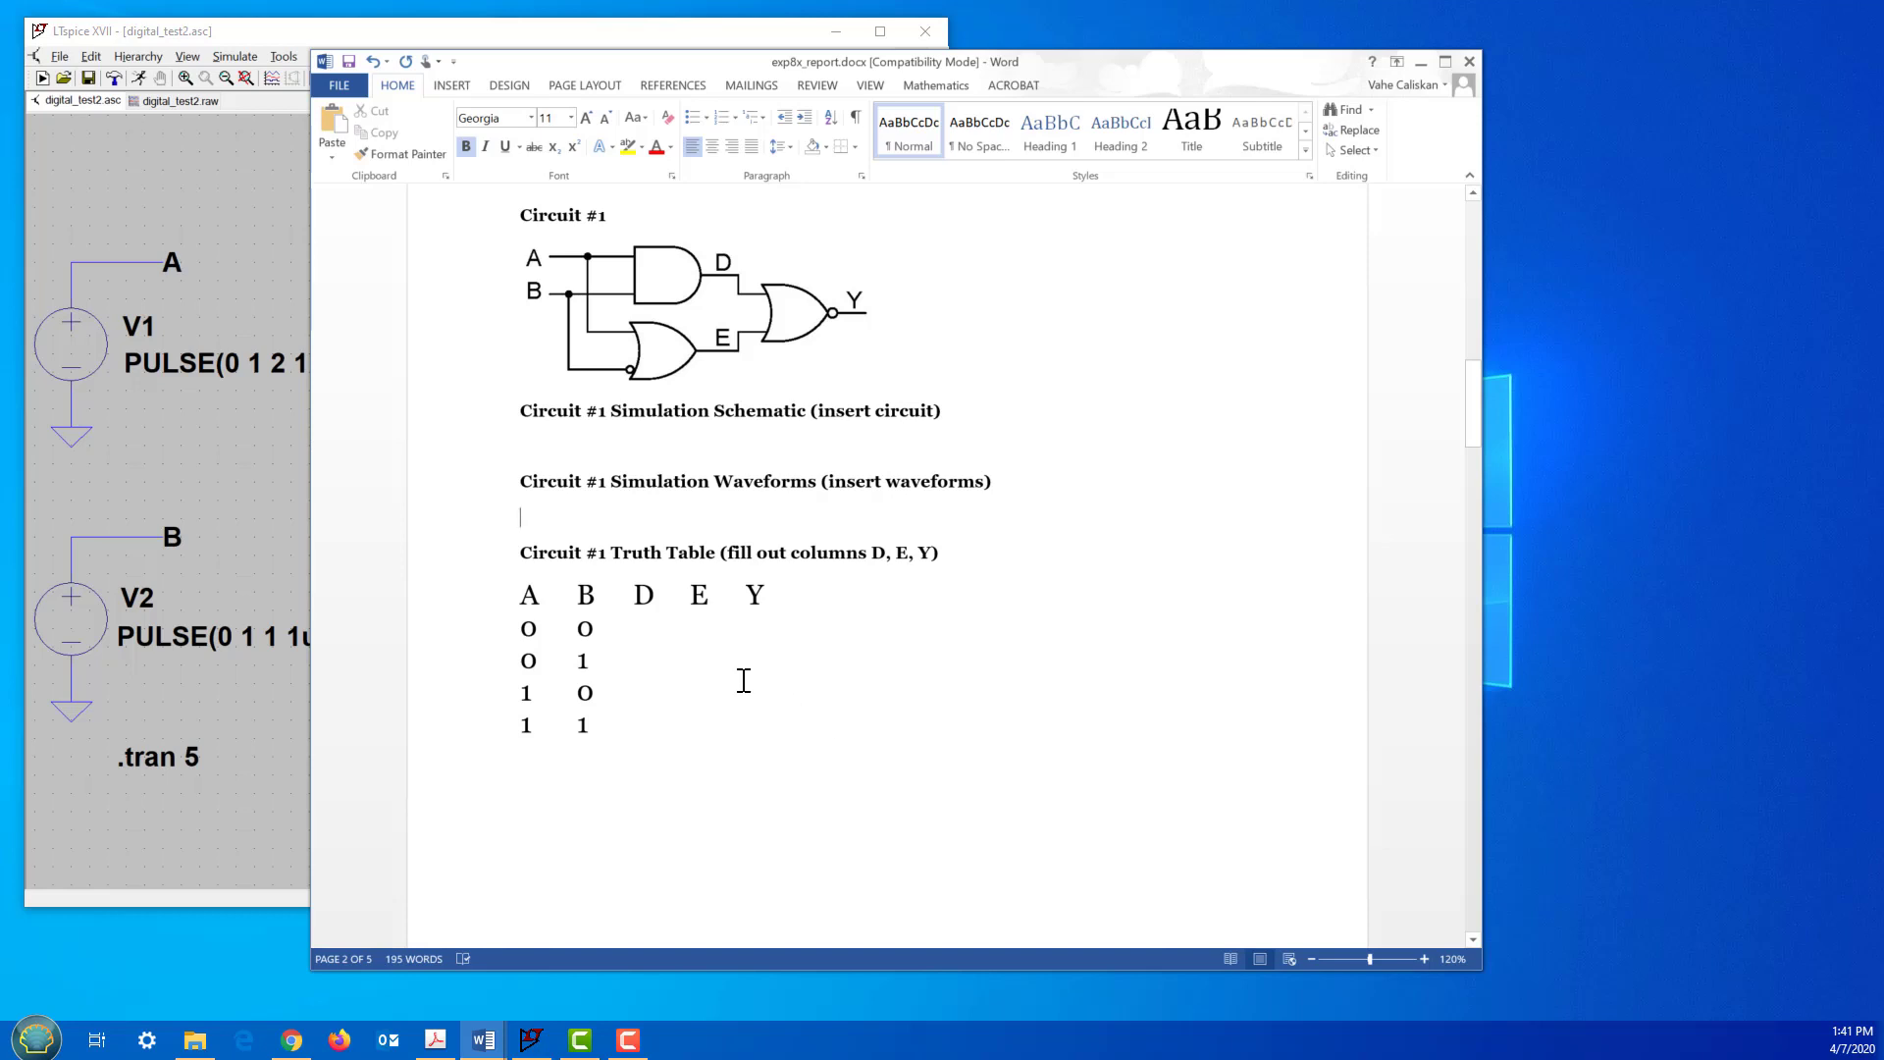
# Step: Examine the Circuit #2, #3 and #4 sections of the report, including their logic diagrams, simulation placeholders and truth tables
pyautogui.scroll(-10, 739, 722)
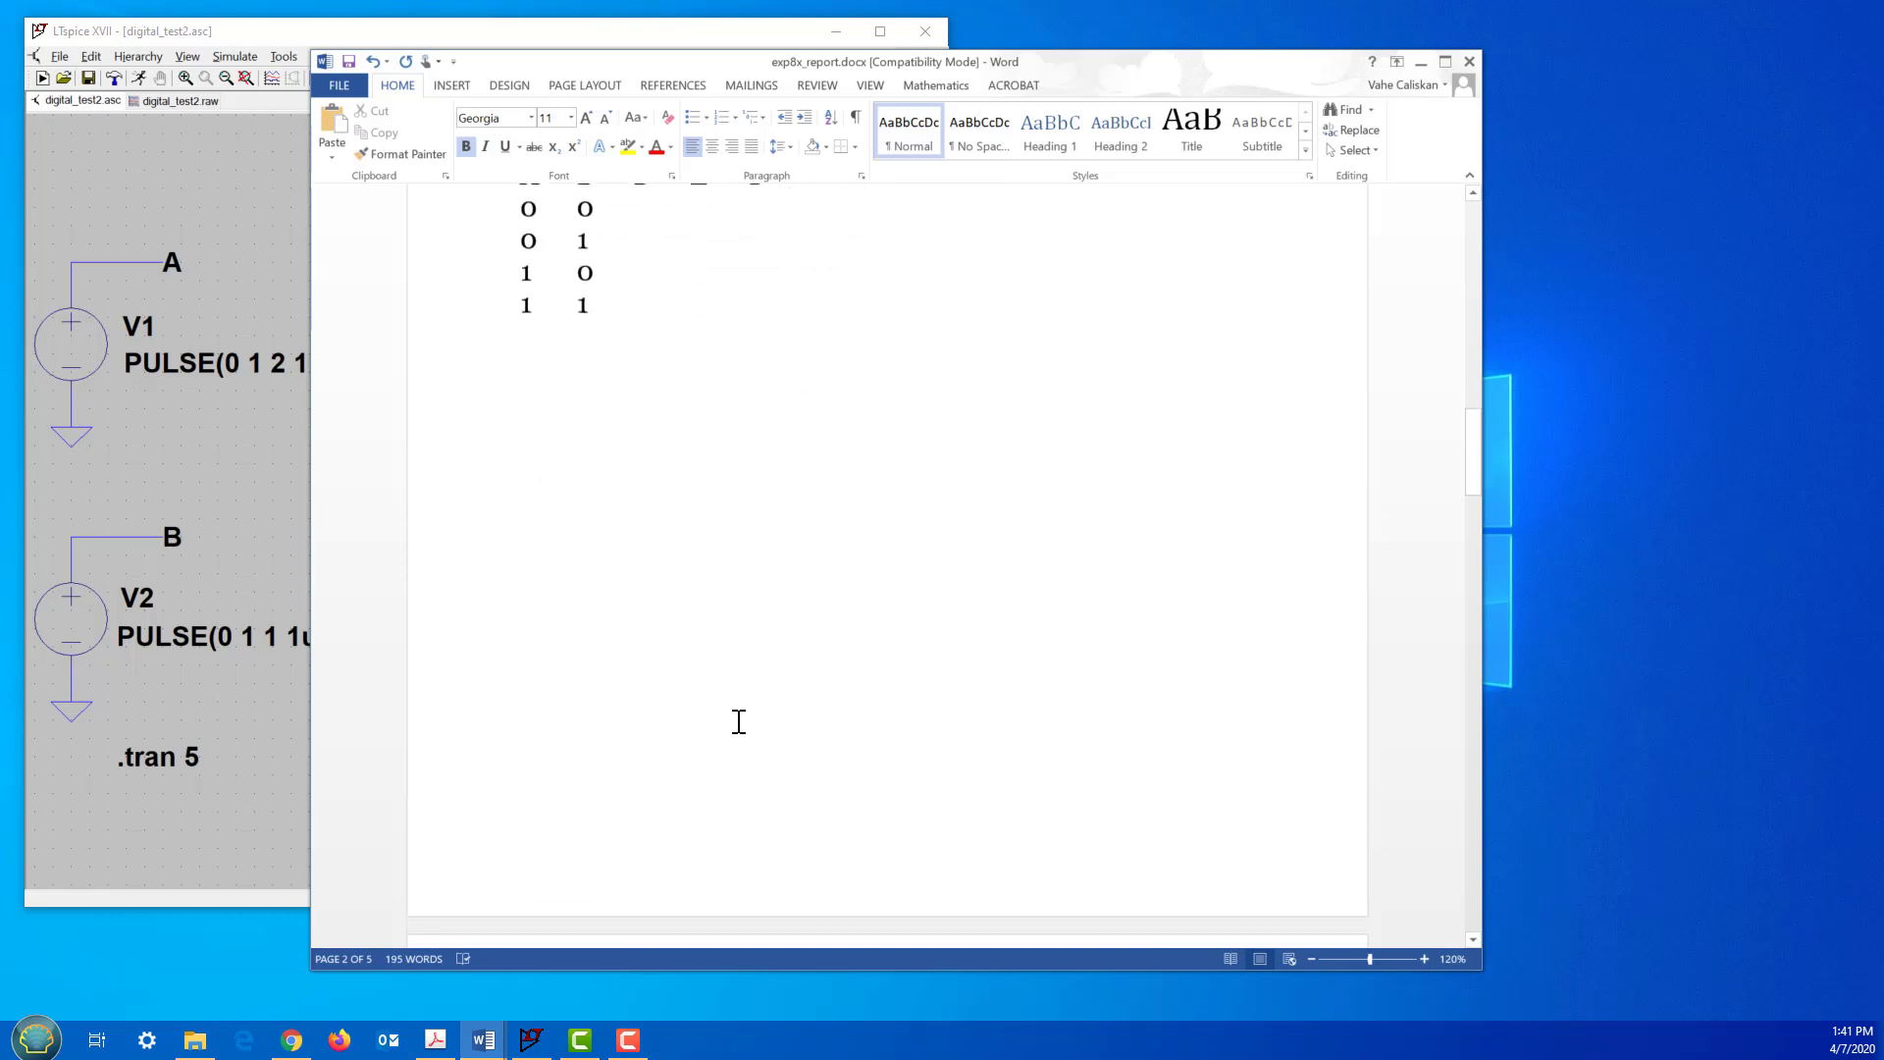
pyautogui.scroll(1, 739, 722)
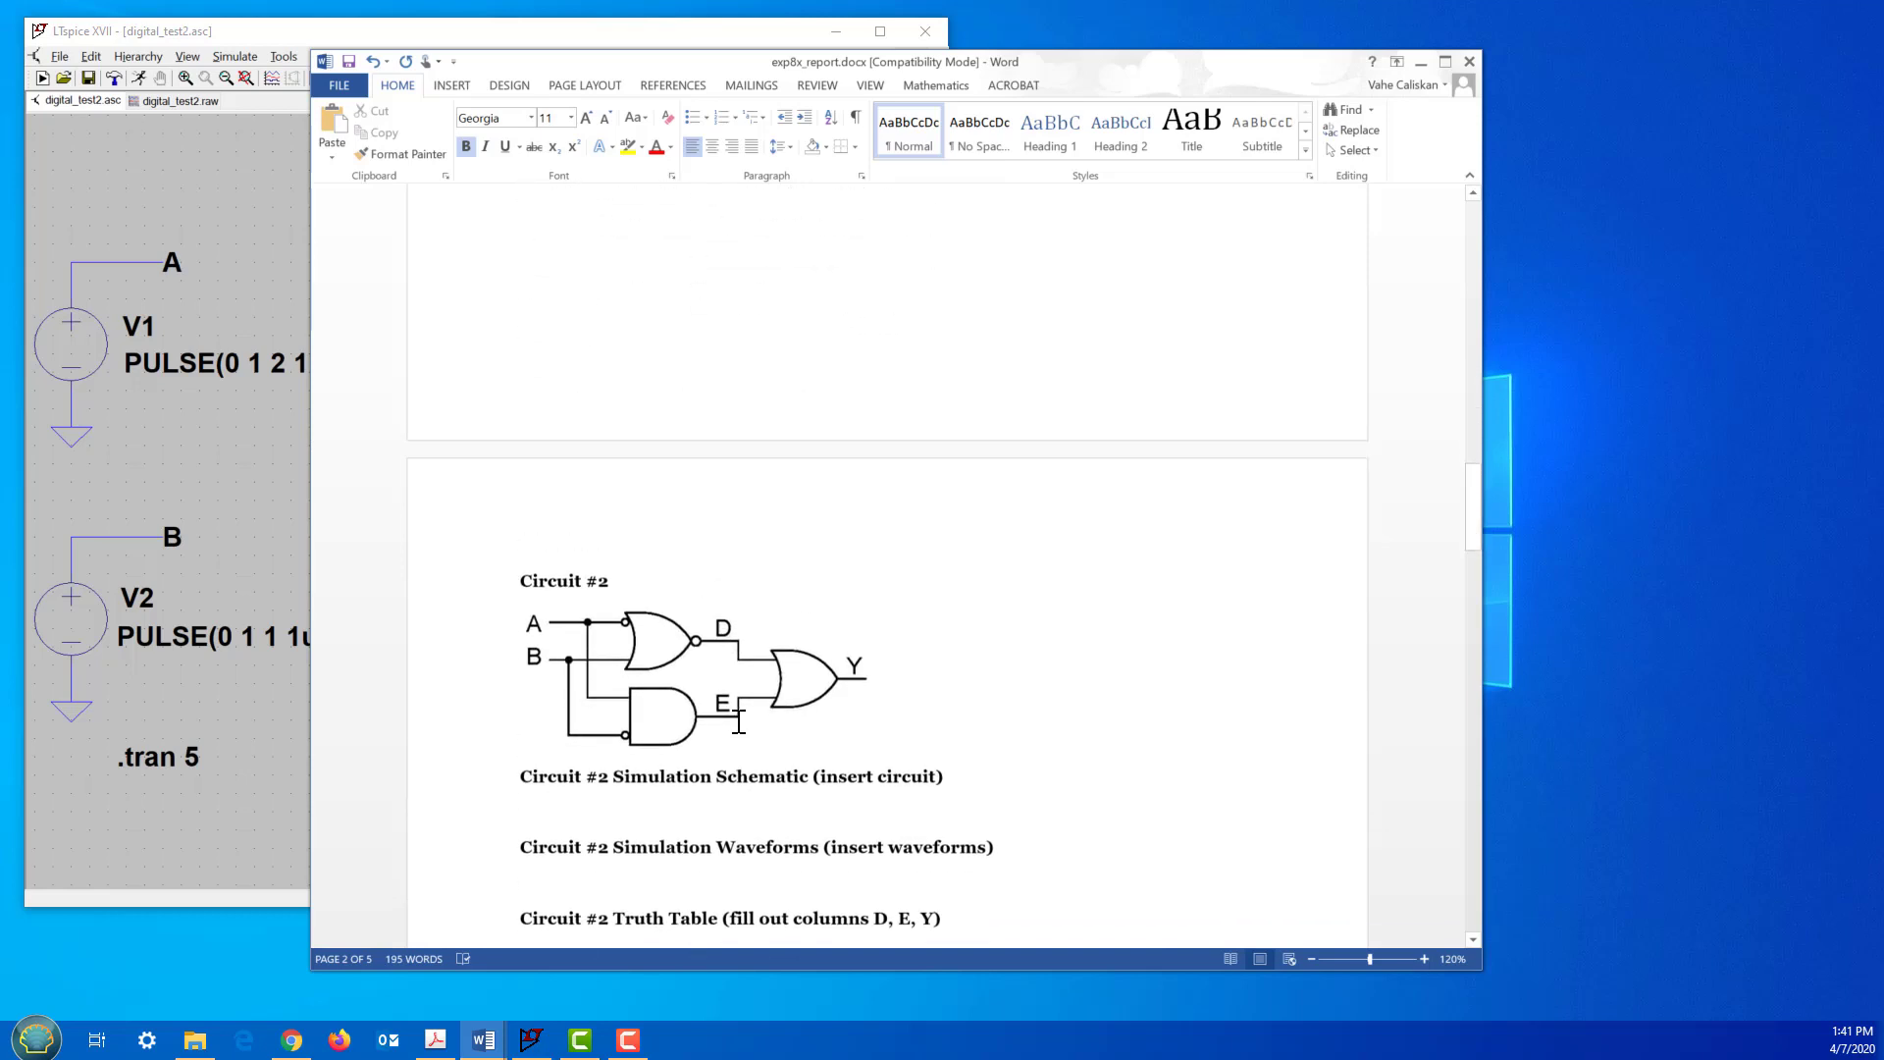
pyautogui.scroll(-1, 739, 721)
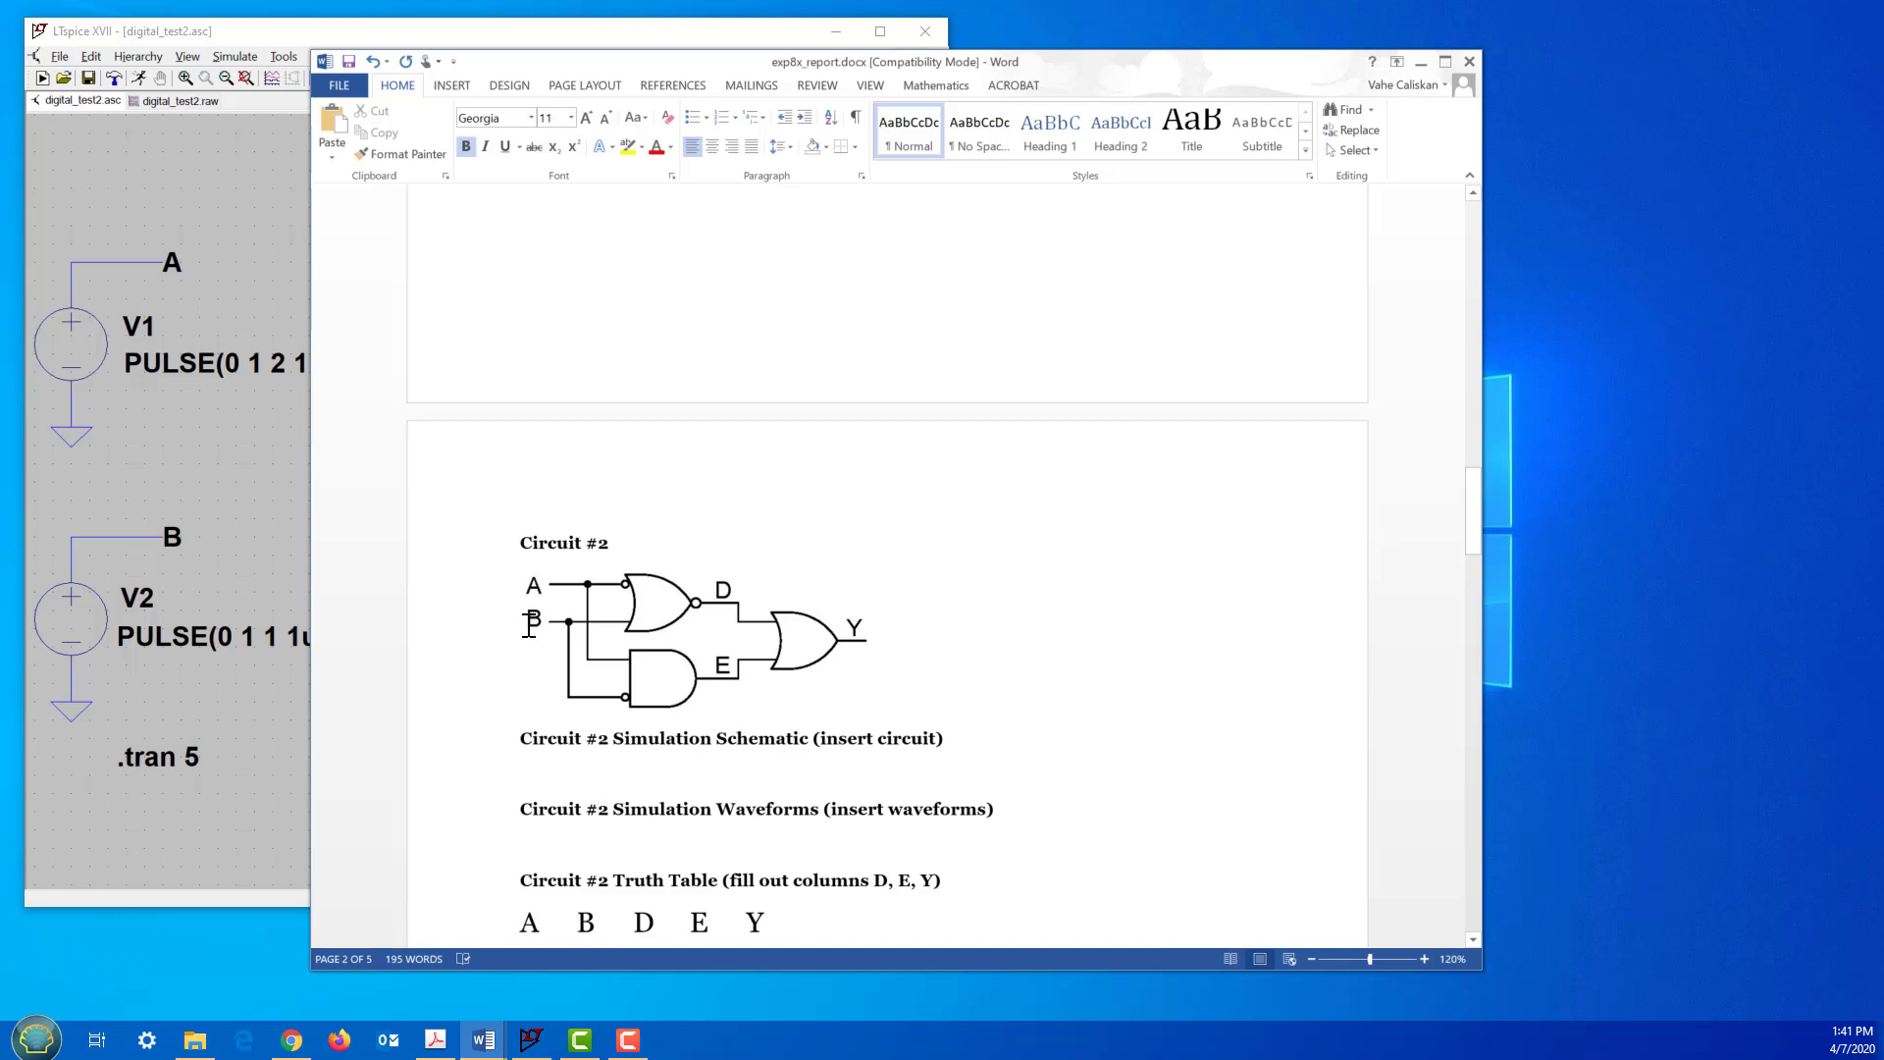
pyautogui.scroll(12, 528, 625)
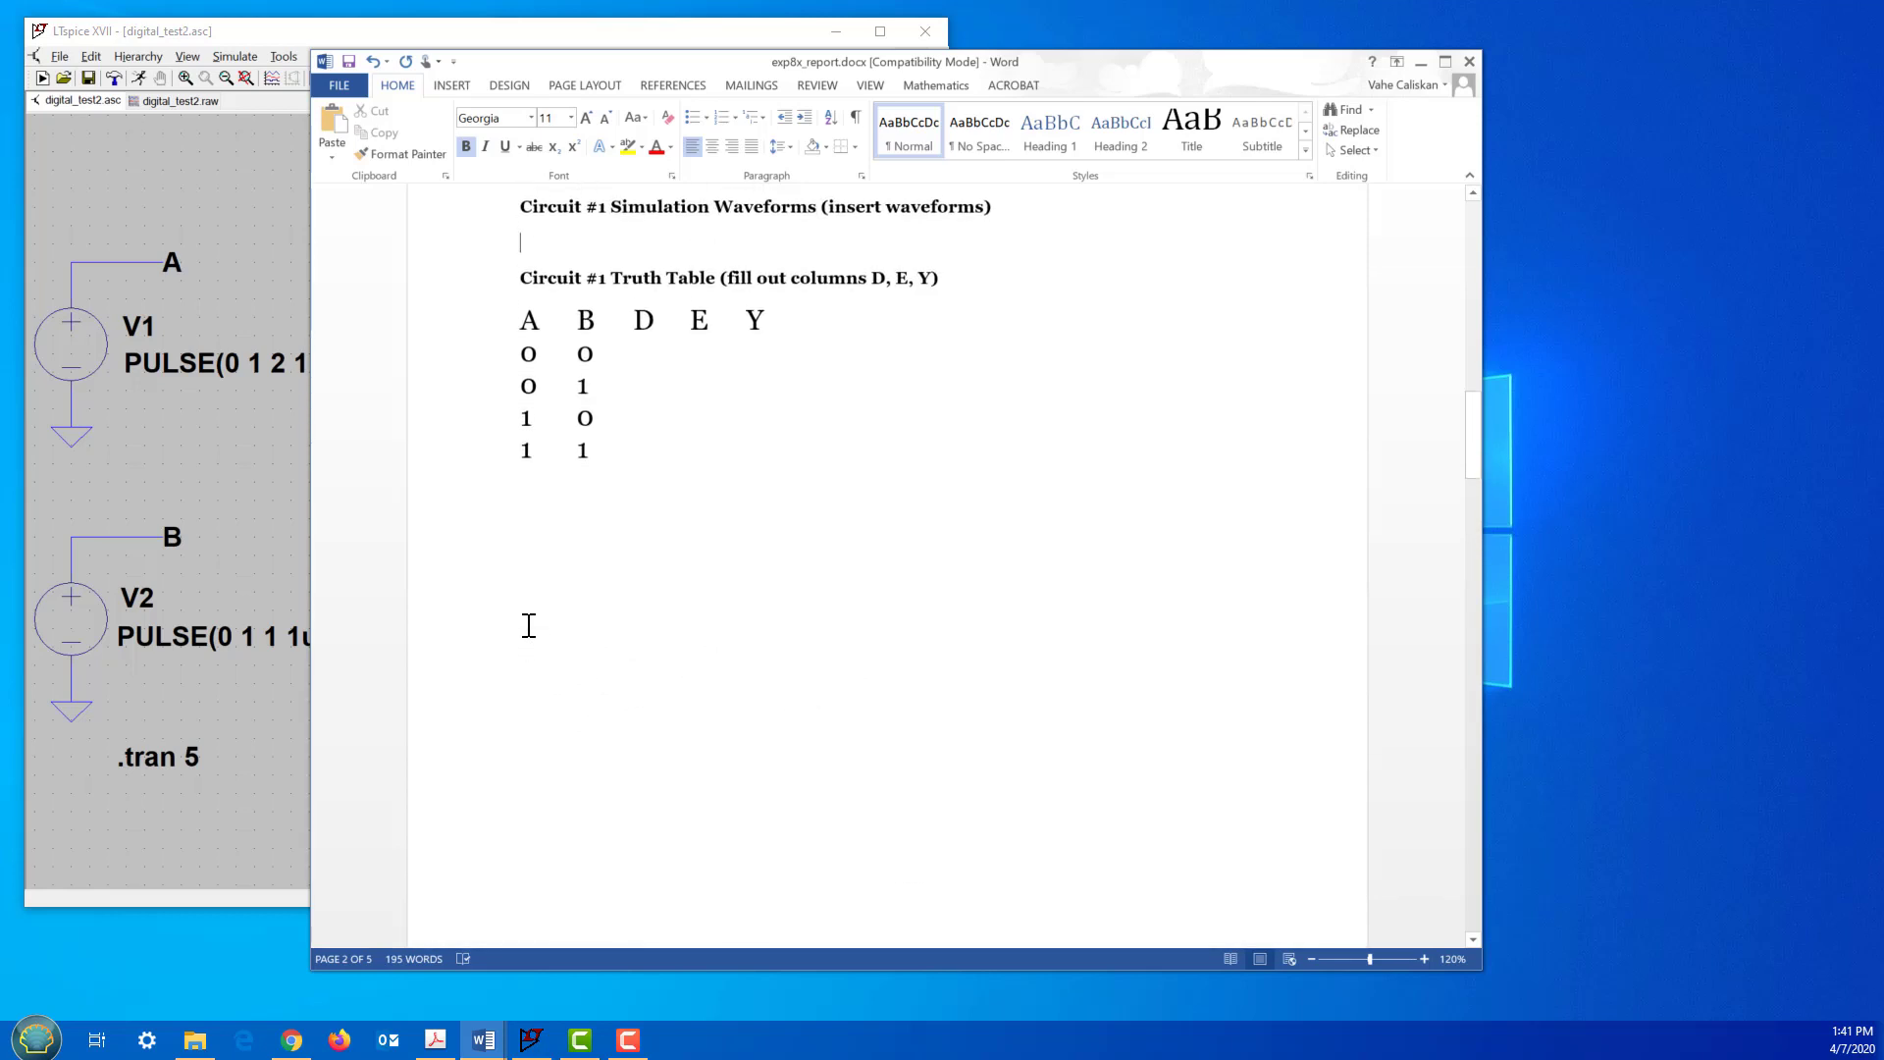
pyautogui.scroll(-10, 528, 625)
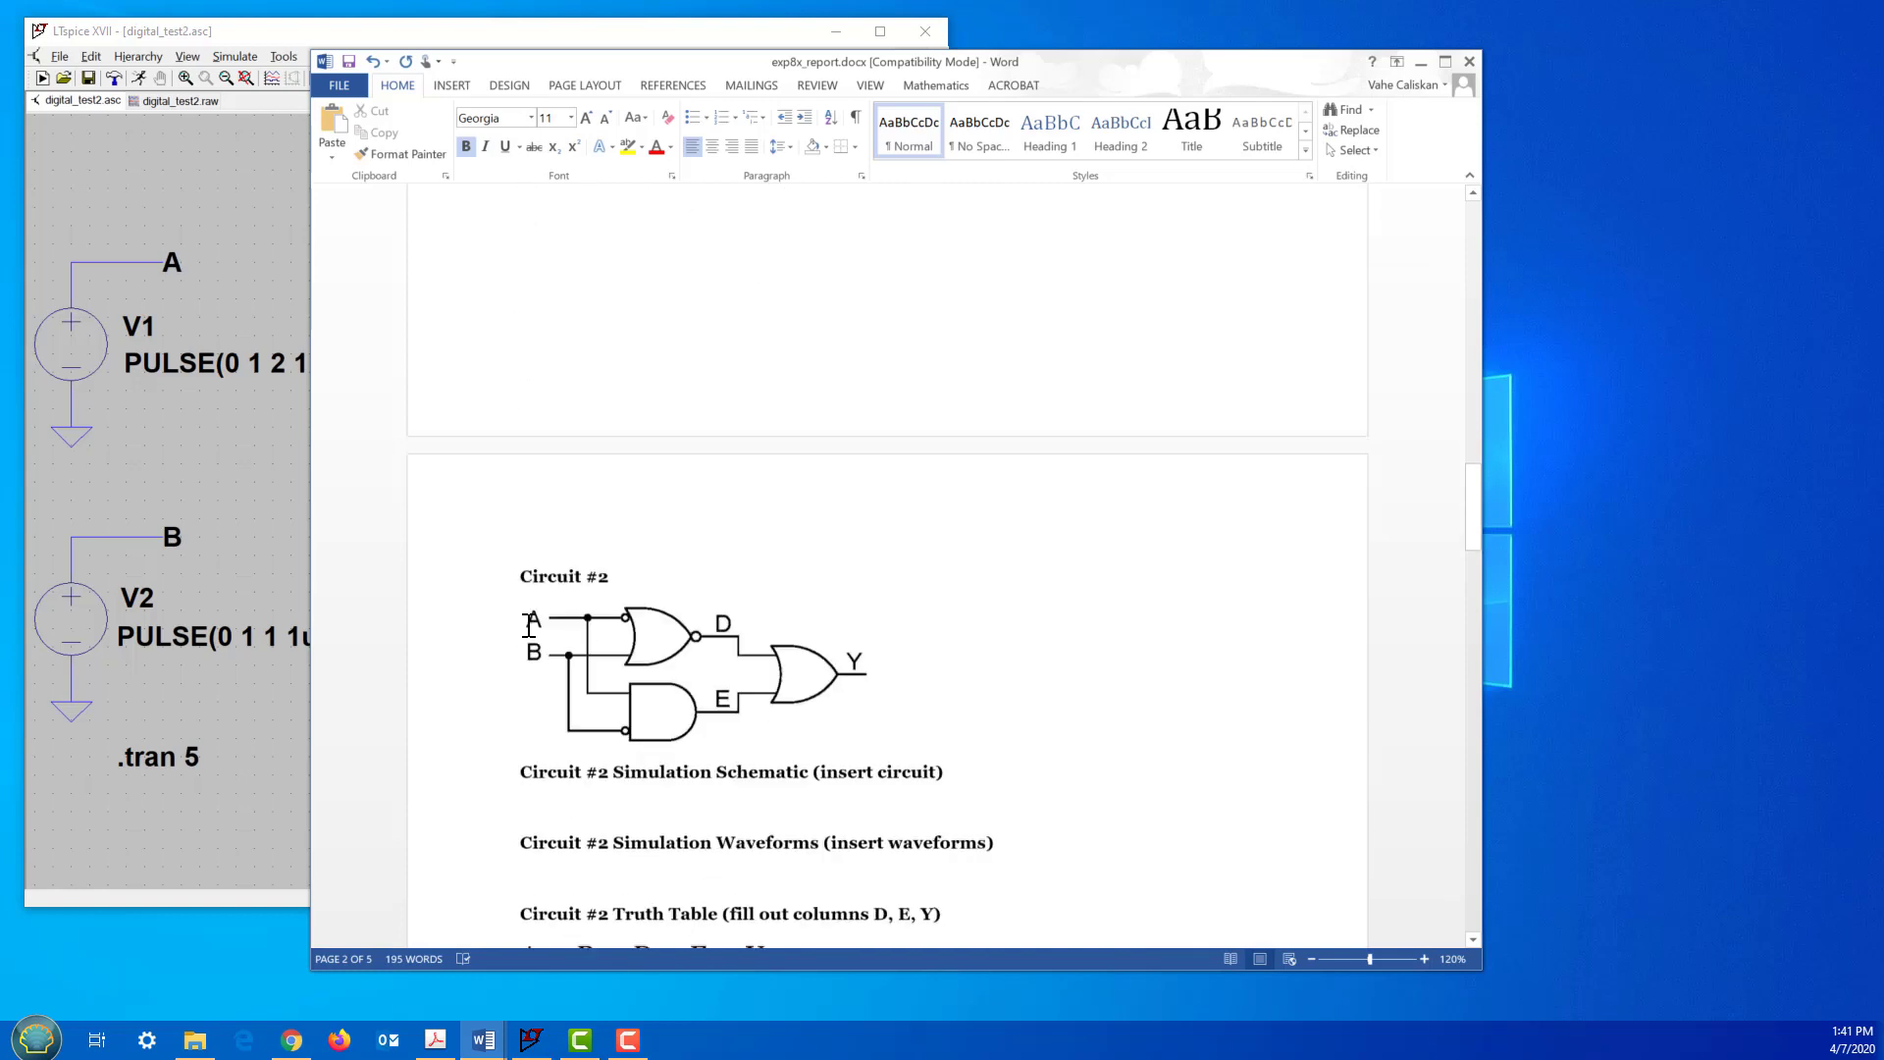
pyautogui.scroll(-10, 528, 625)
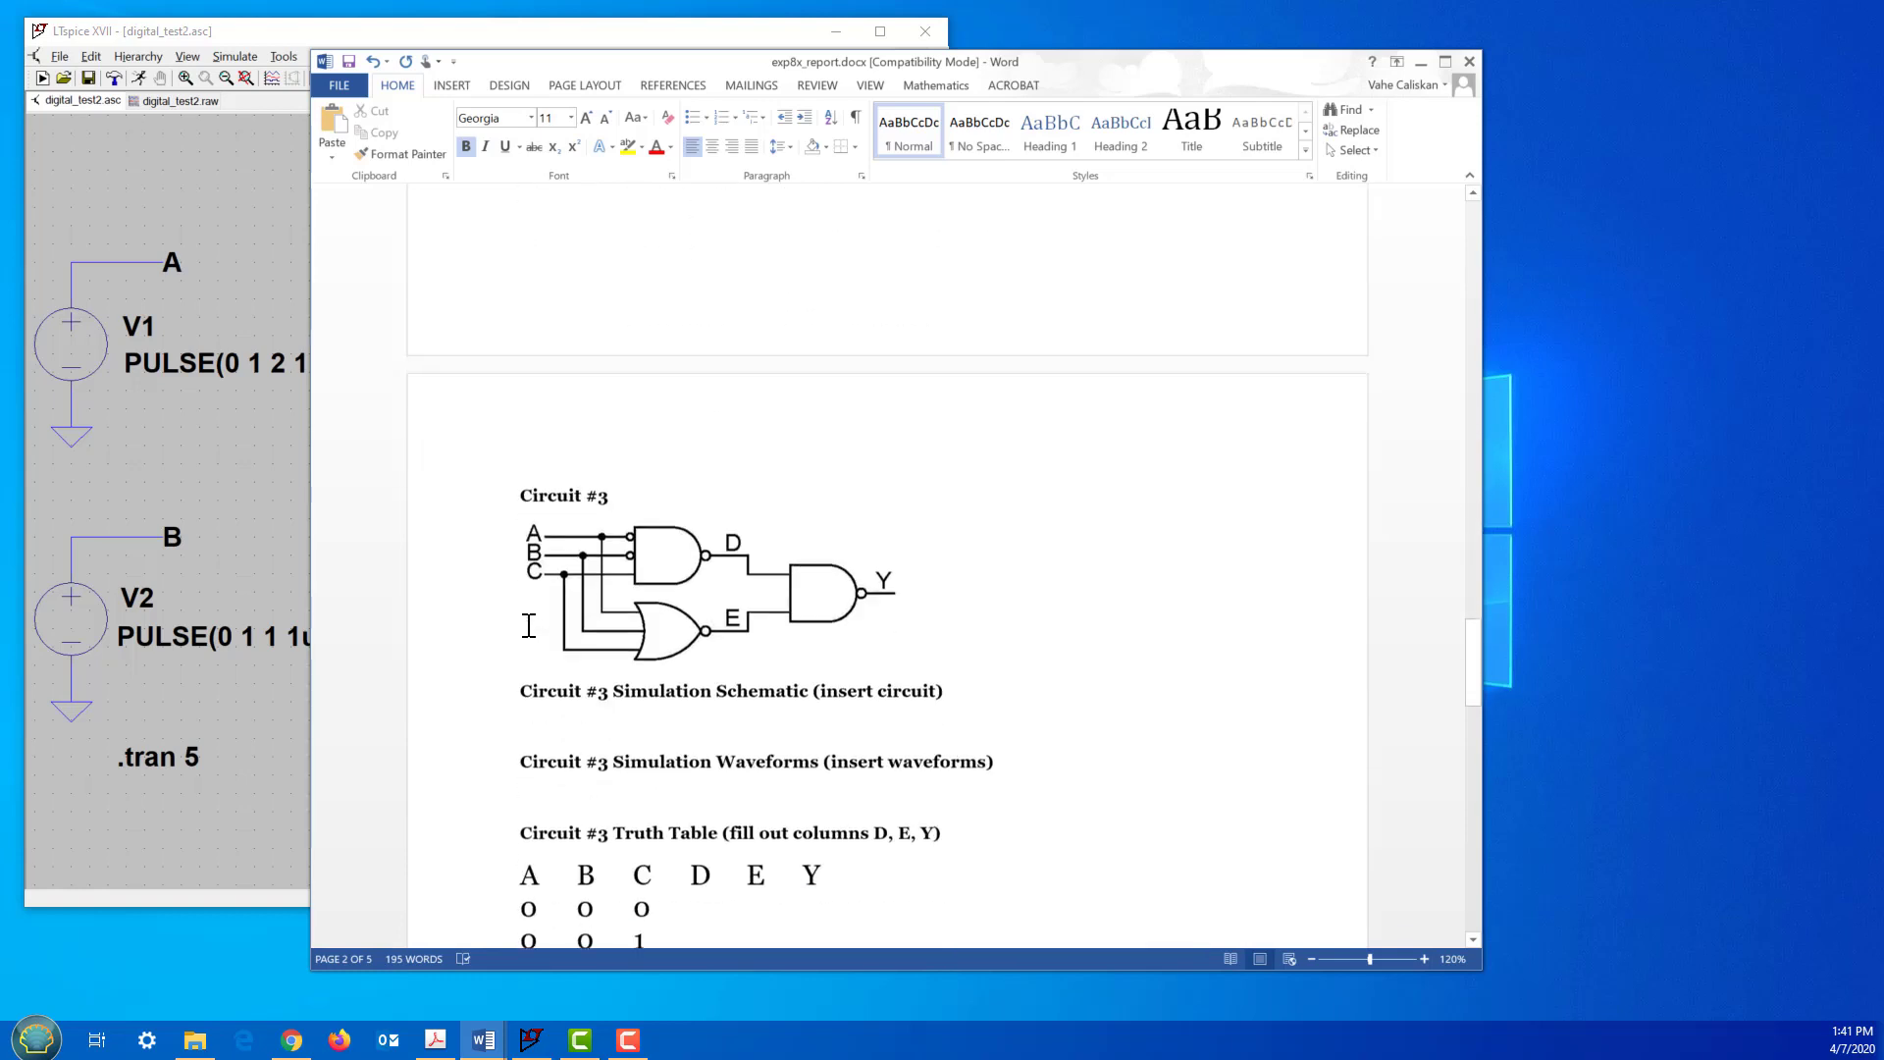
pyautogui.scroll(-2, 528, 625)
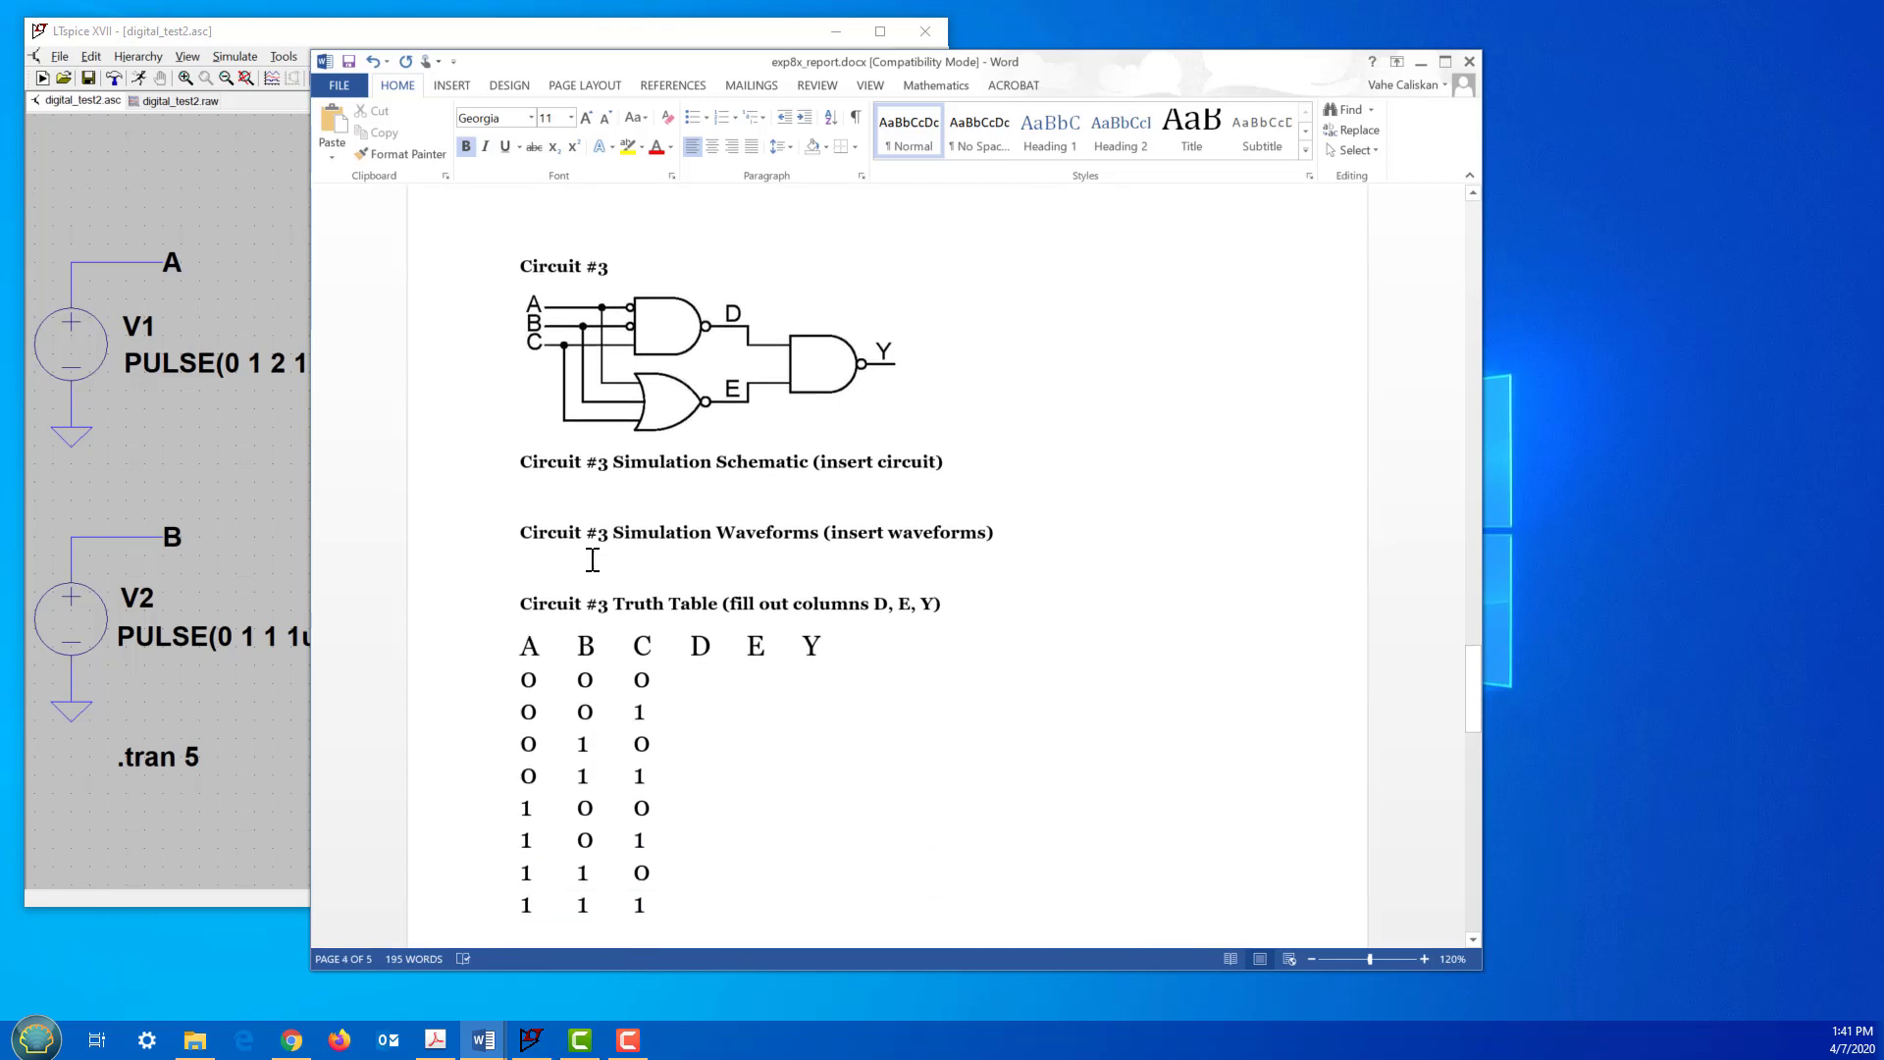
pyautogui.scroll(-10, 592, 560)
pyautogui.scroll(-8, 592, 559)
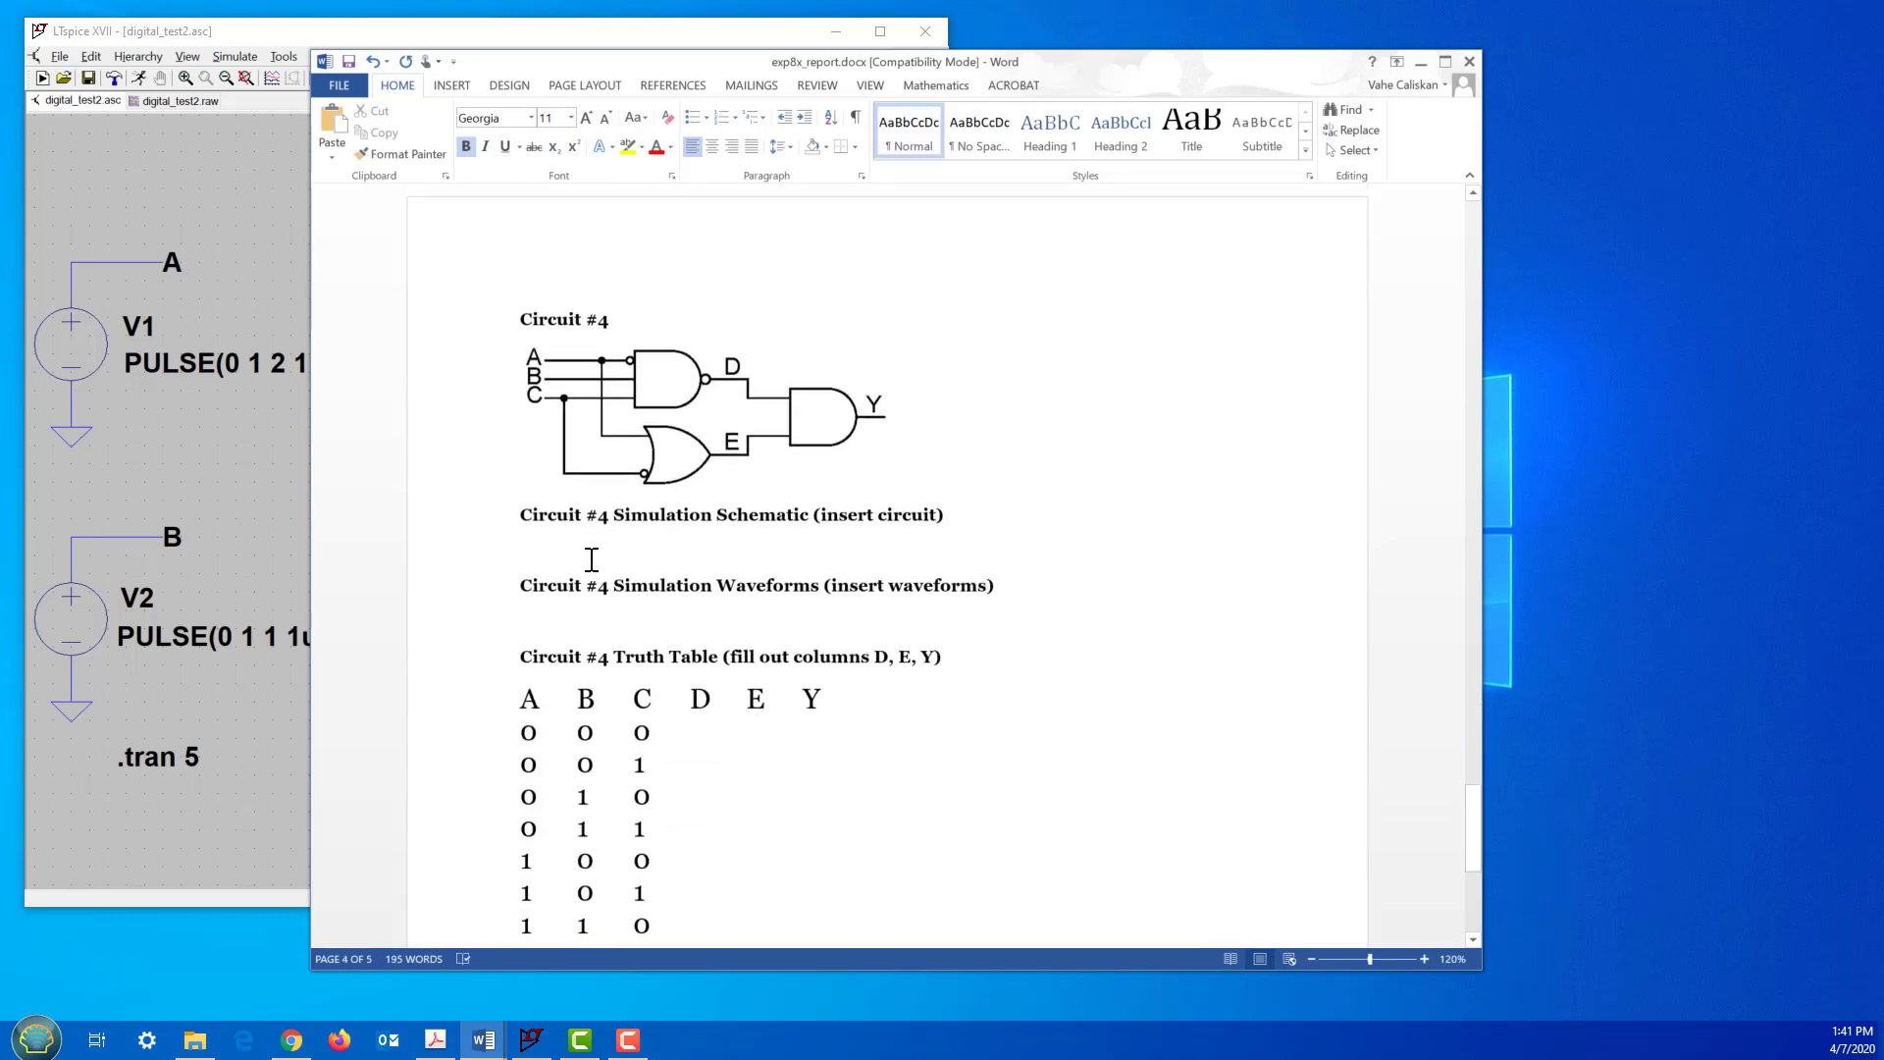
pyautogui.scroll(10, 592, 560)
pyautogui.scroll(15, 592, 560)
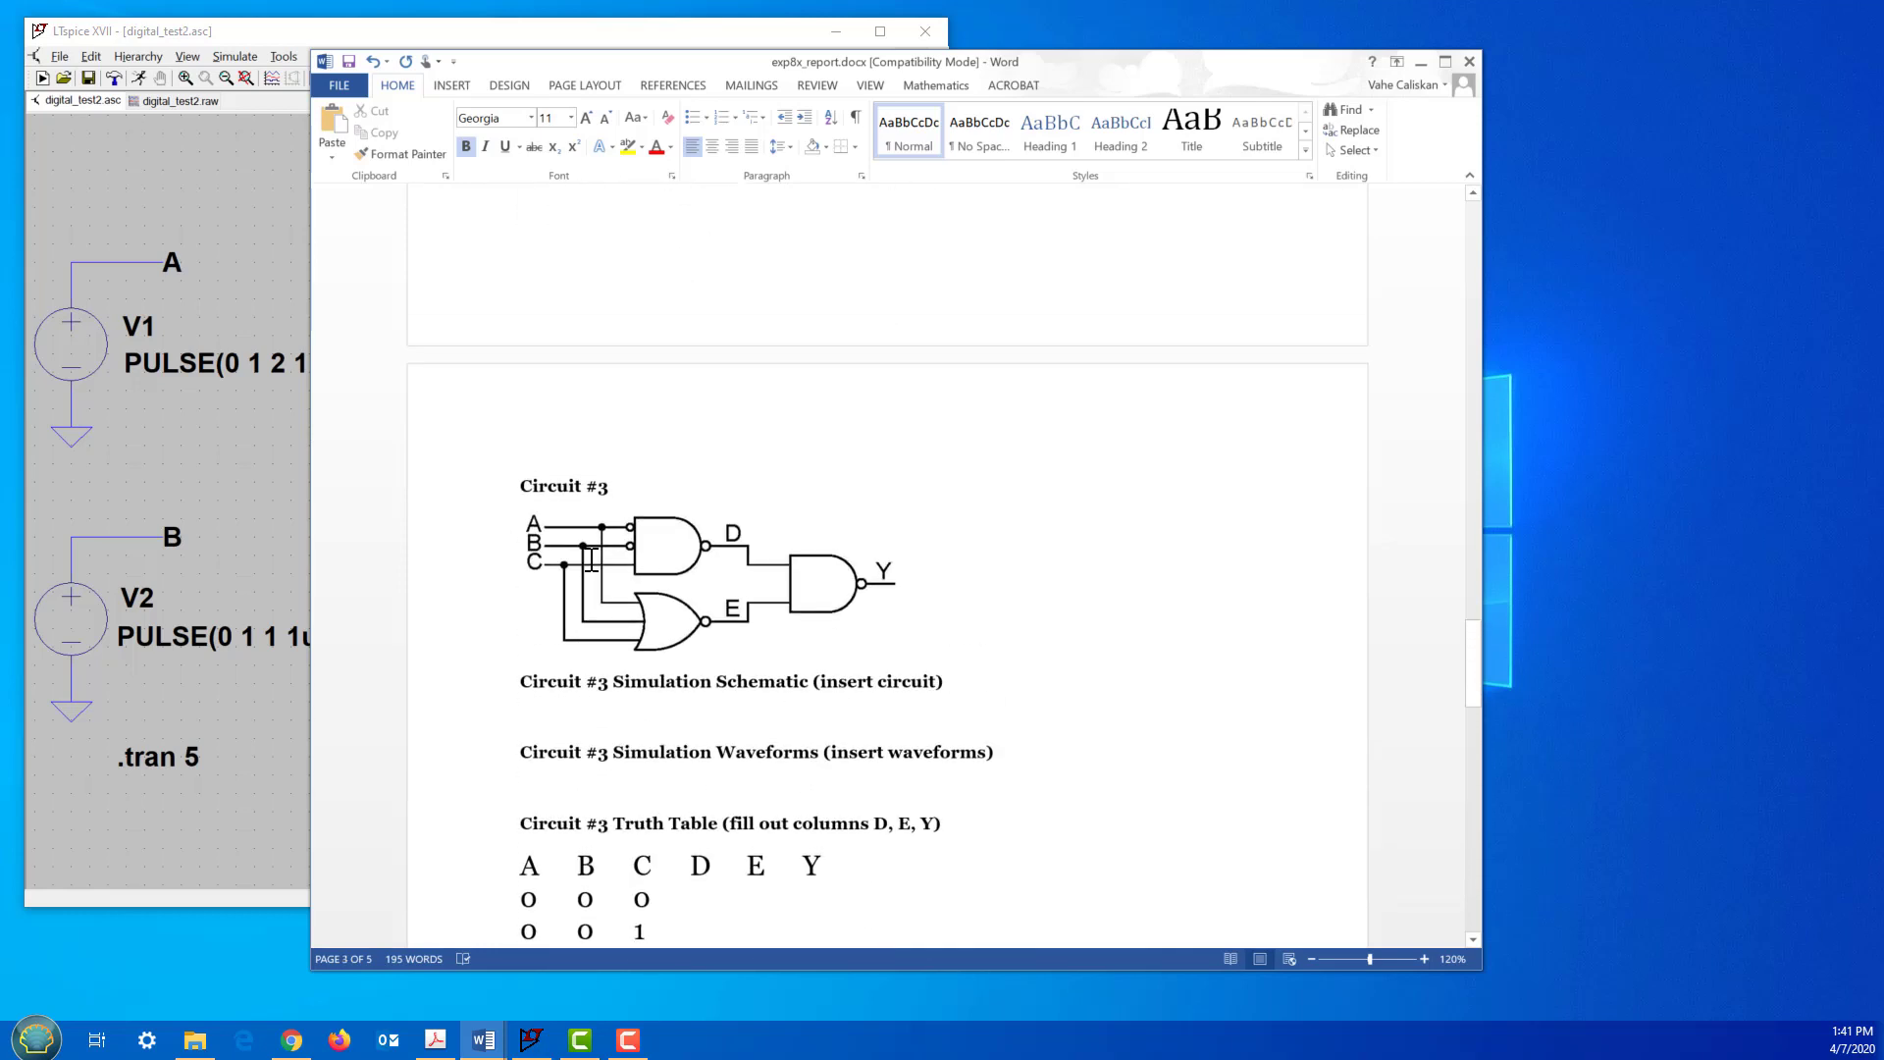
pyautogui.scroll(-2, 591, 559)
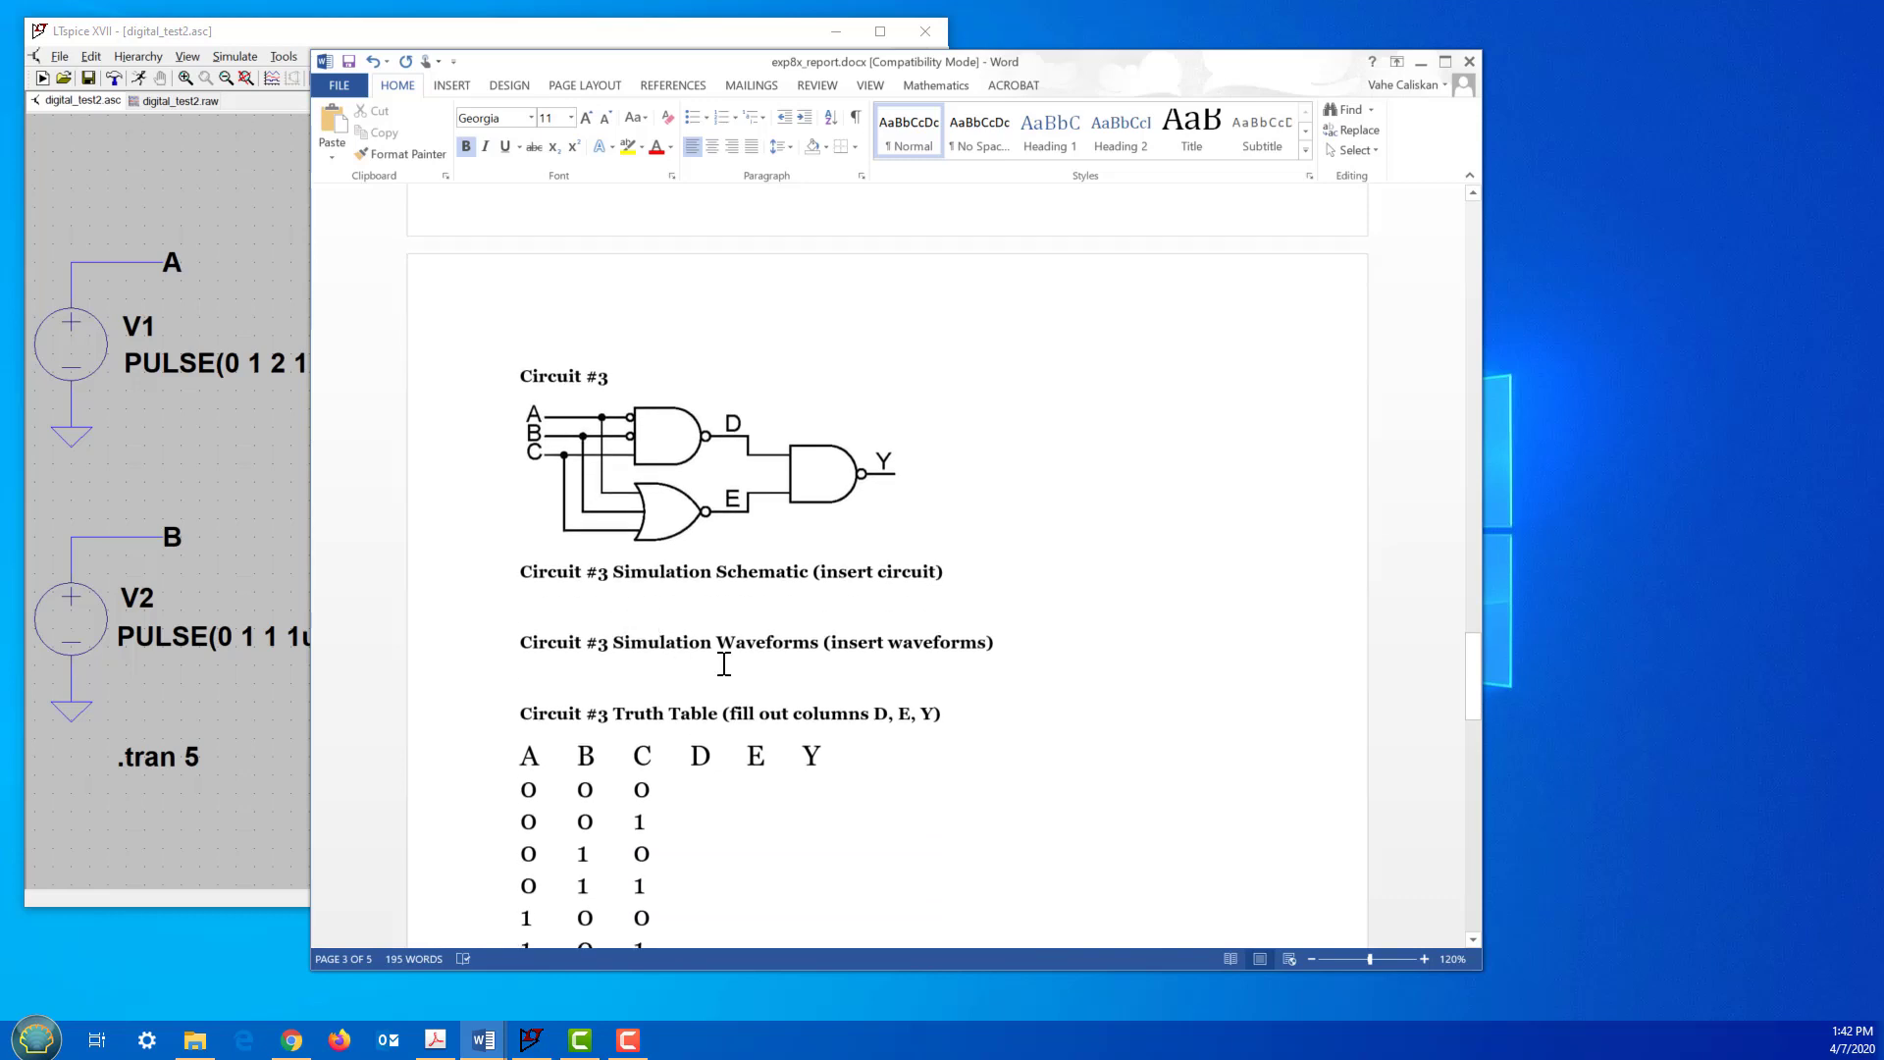
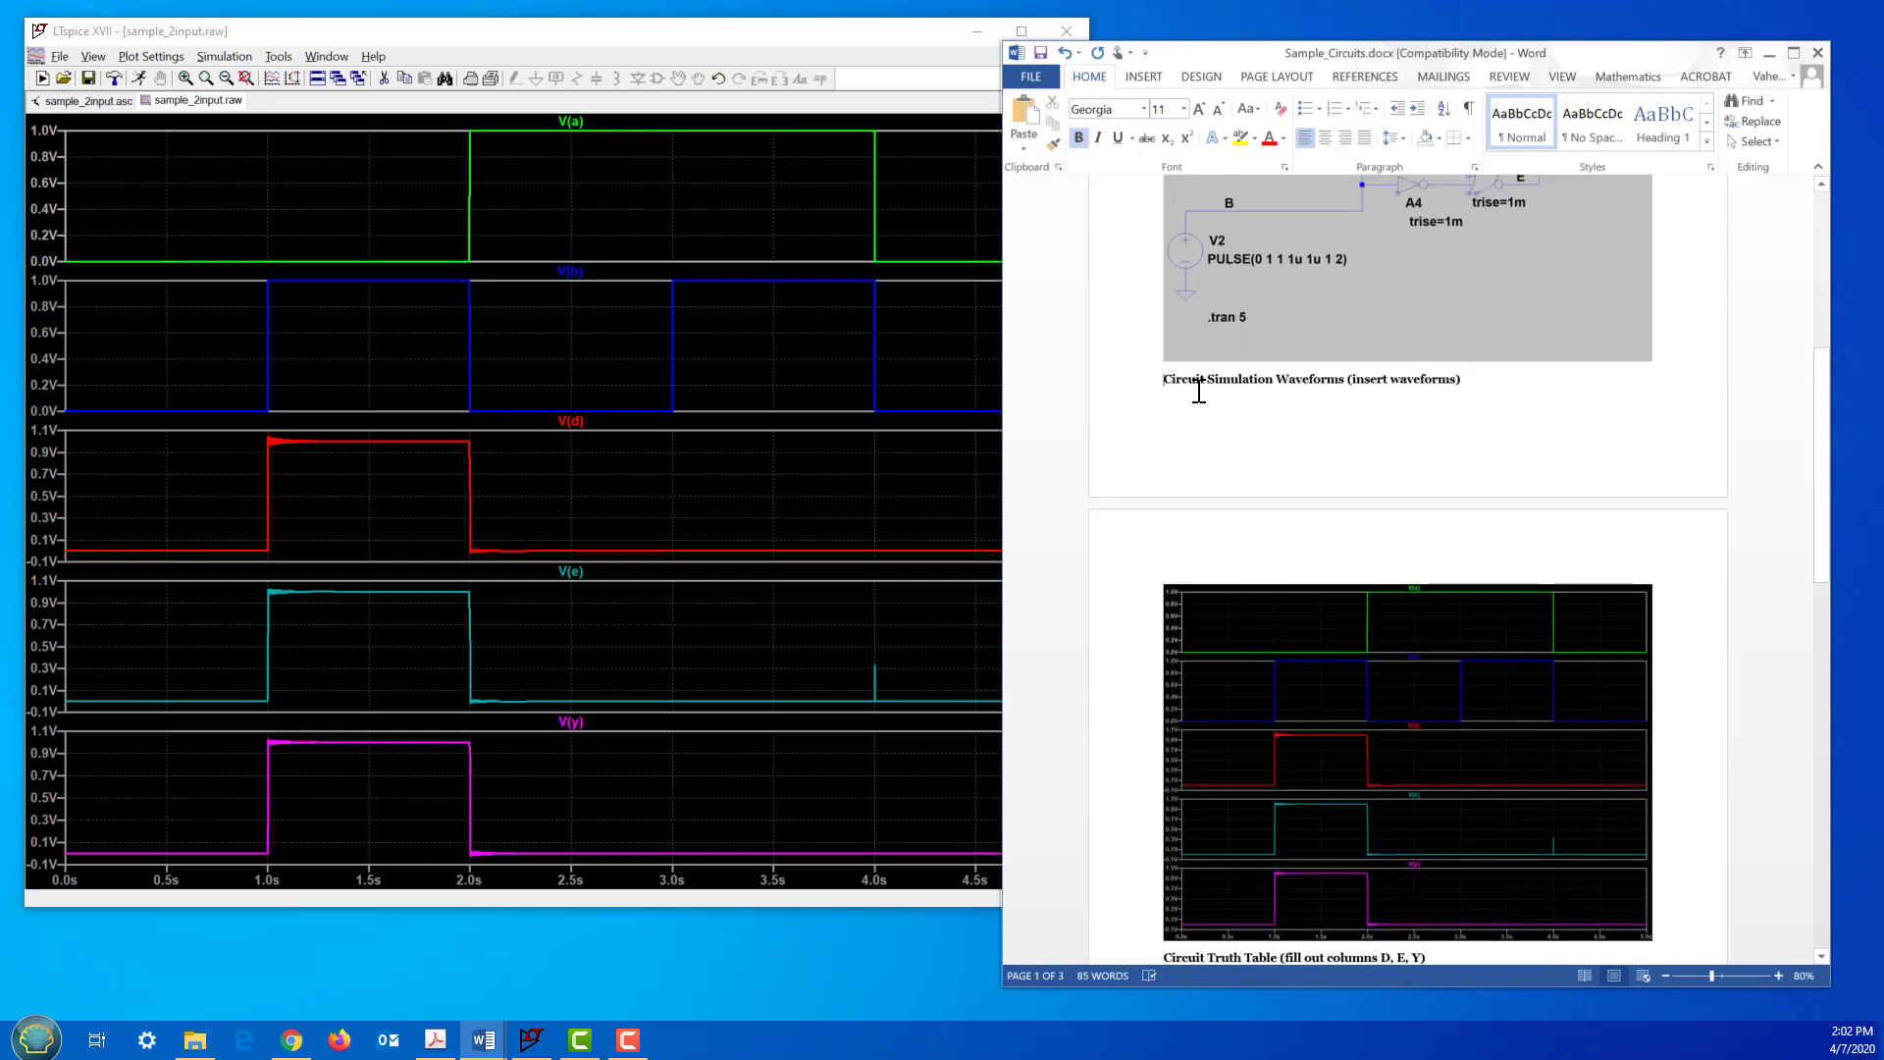
# Step: In Sample_Circuits.docx, add two blank lines above the Circuit Simulation Waveforms heading and one above the Circuit Truth Table heading
pyautogui.press('Return')
pyautogui.press('Return')
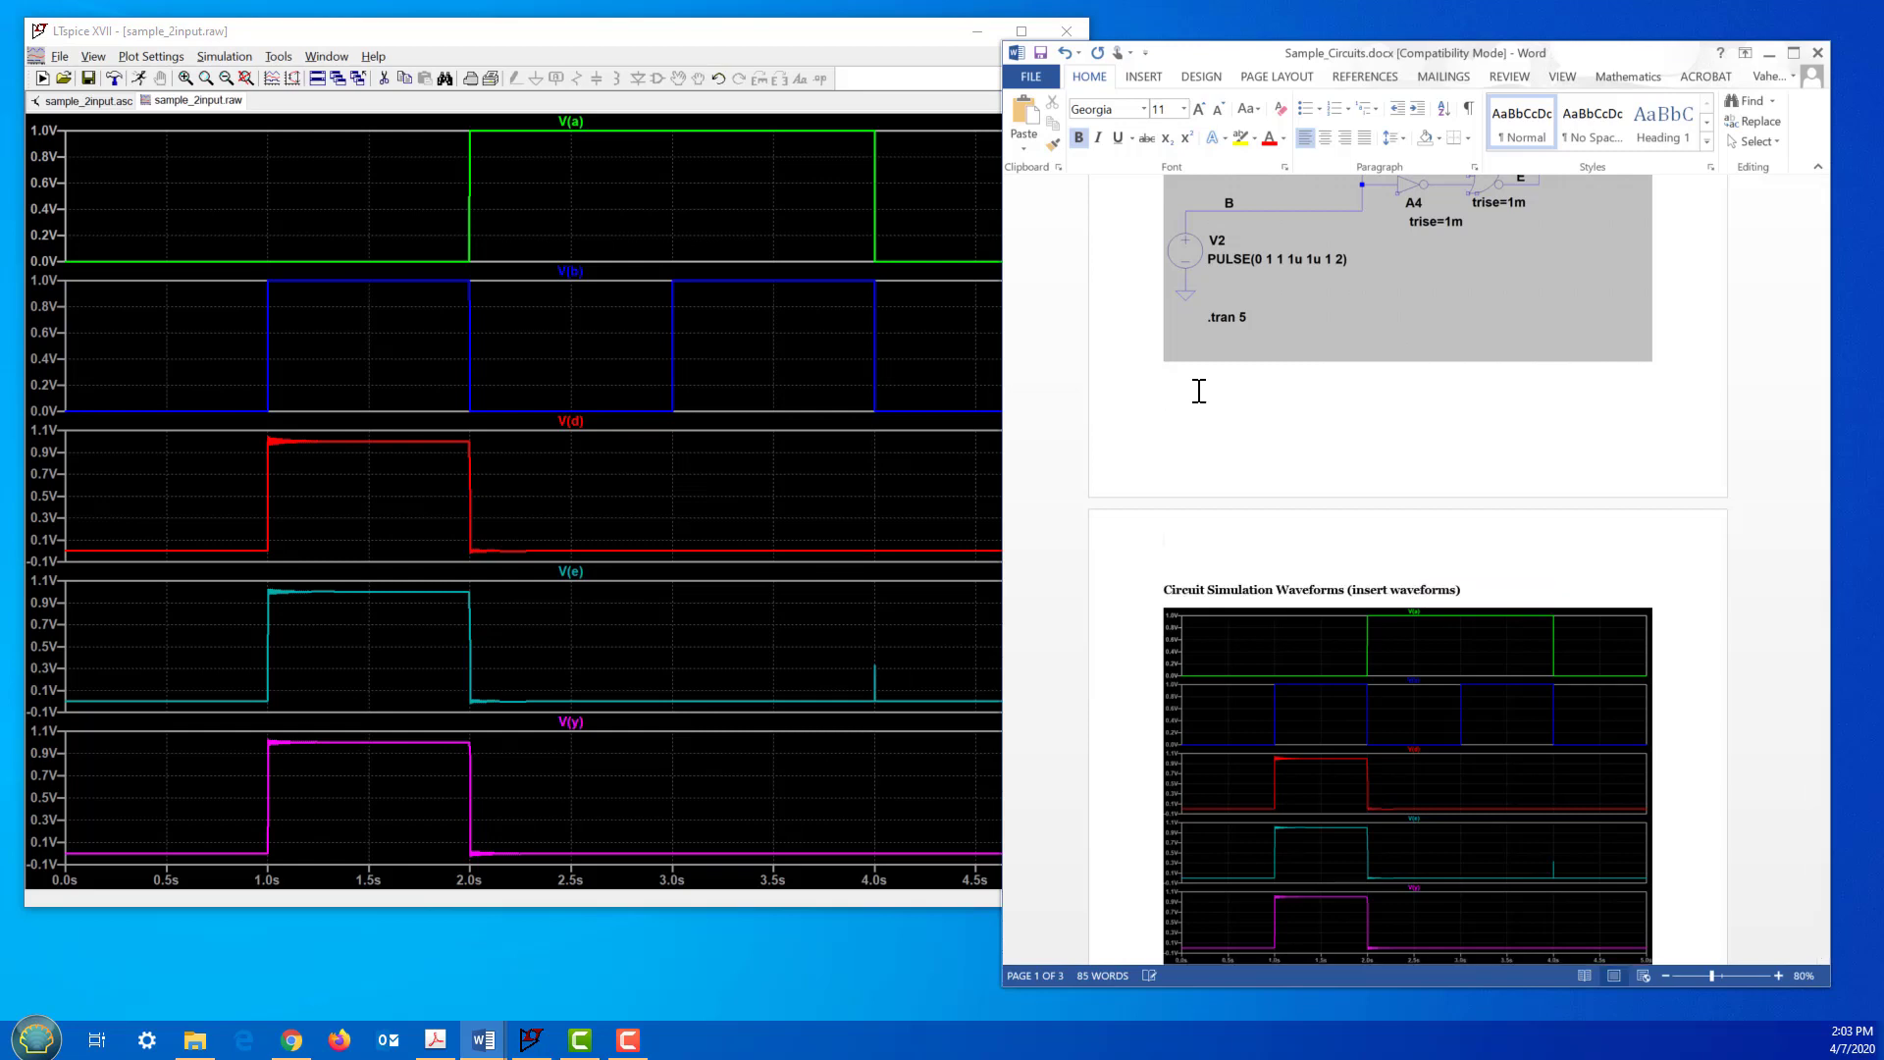
pyautogui.scroll(-8, 1279, 449)
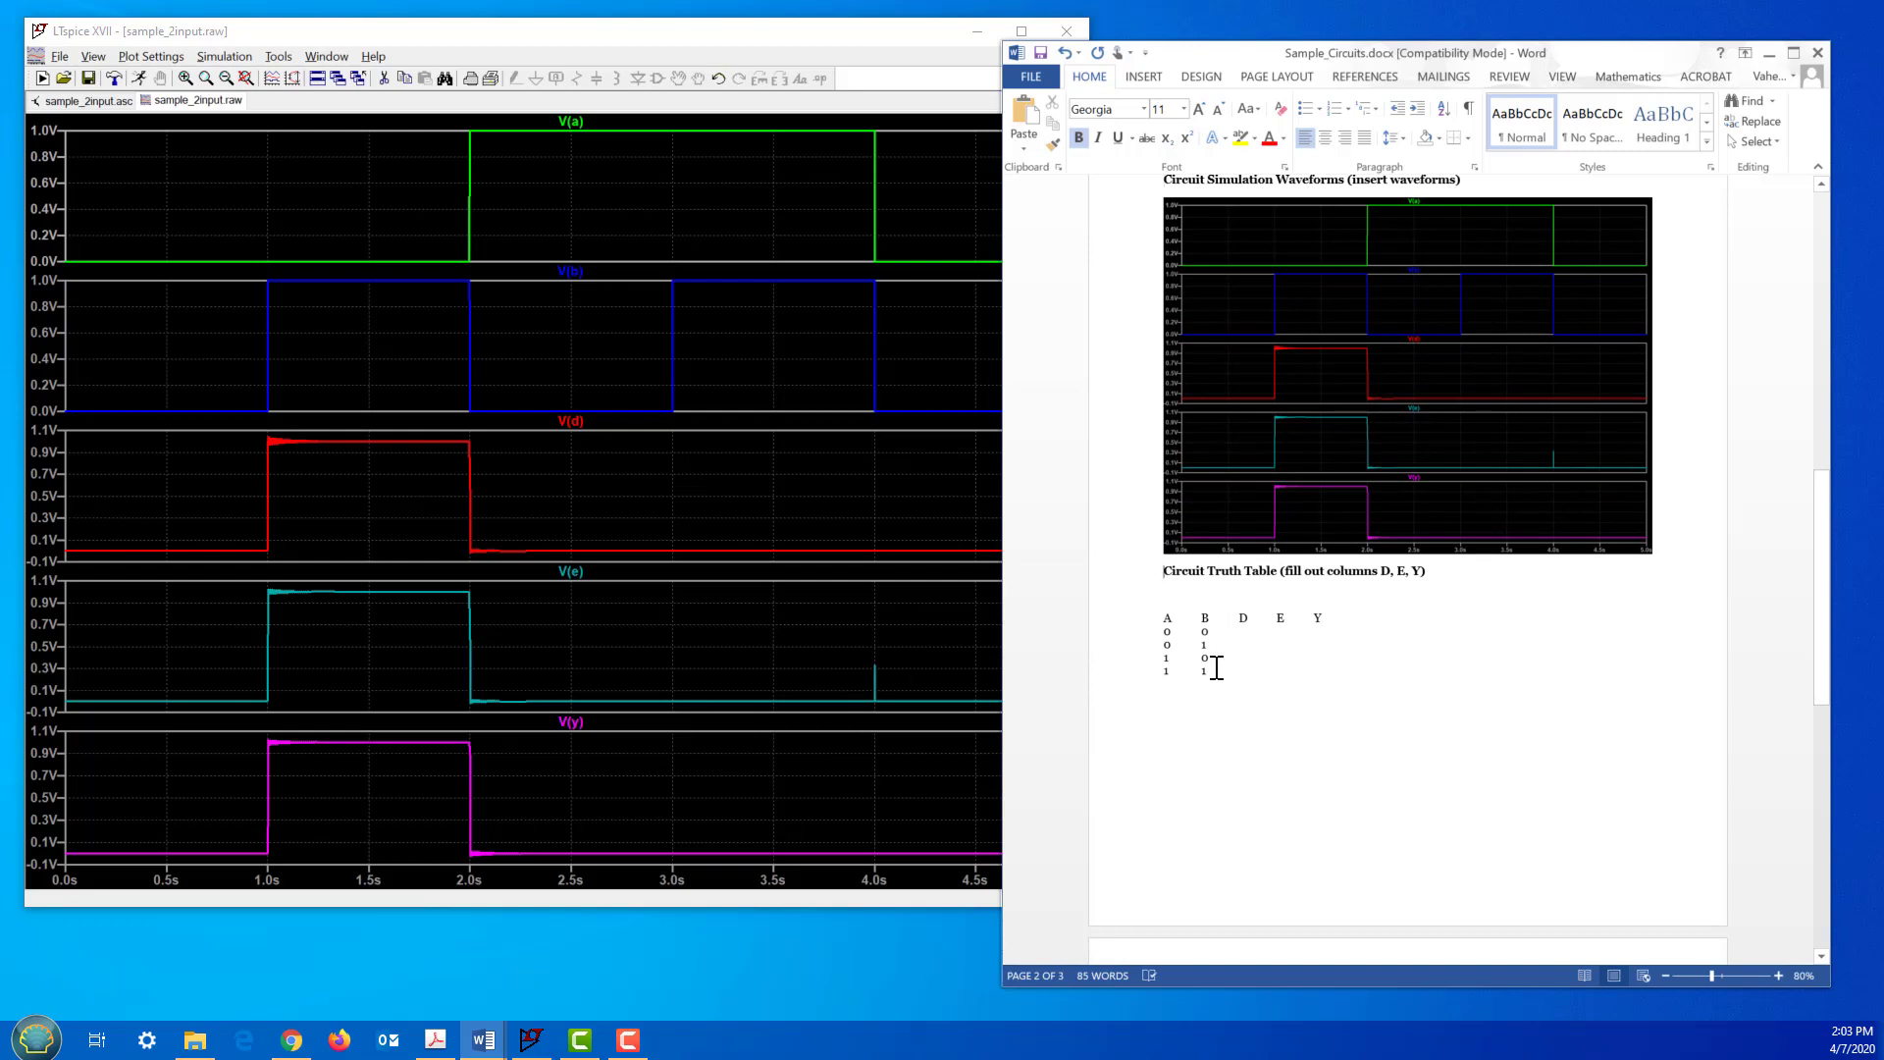
pyautogui.press('Return')
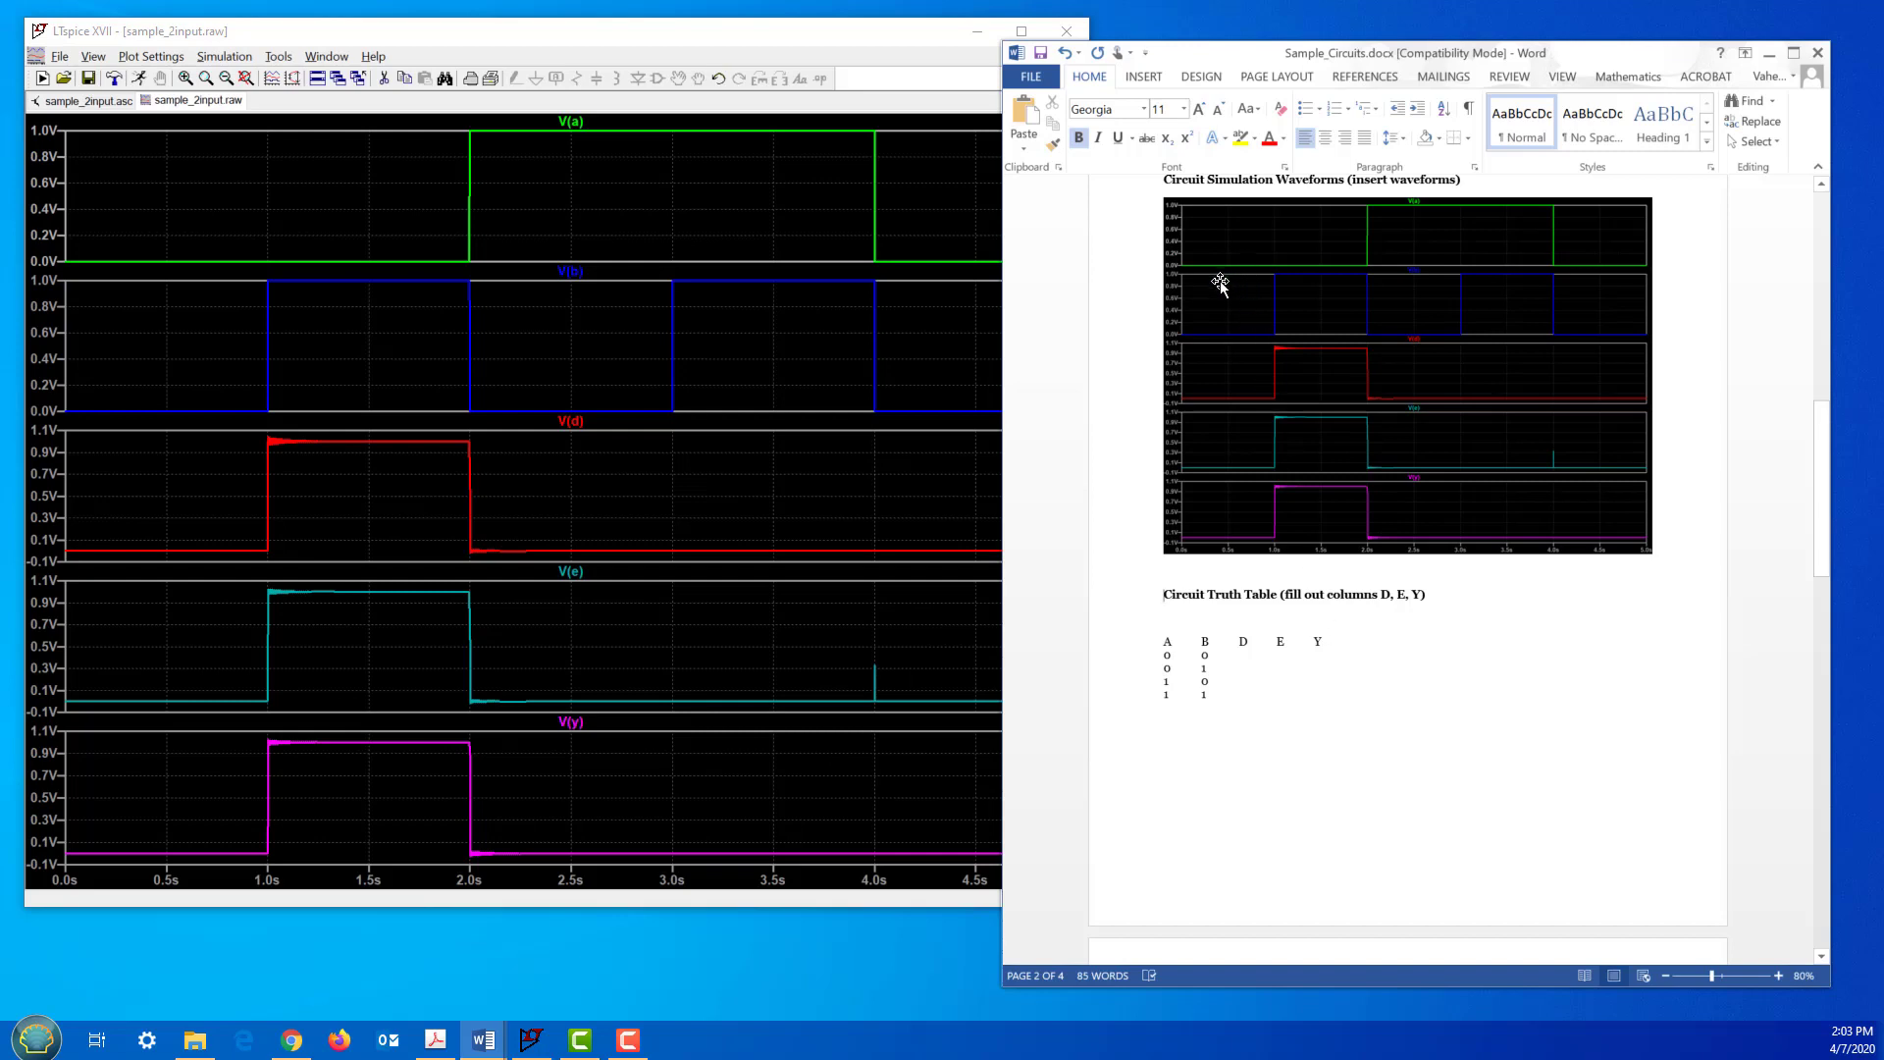
# Step: Compare the simulated V(d), V(e) and V(y) waveforms in LTspice with the A and B rows of the report's truth table
pyautogui.click(639, 320)
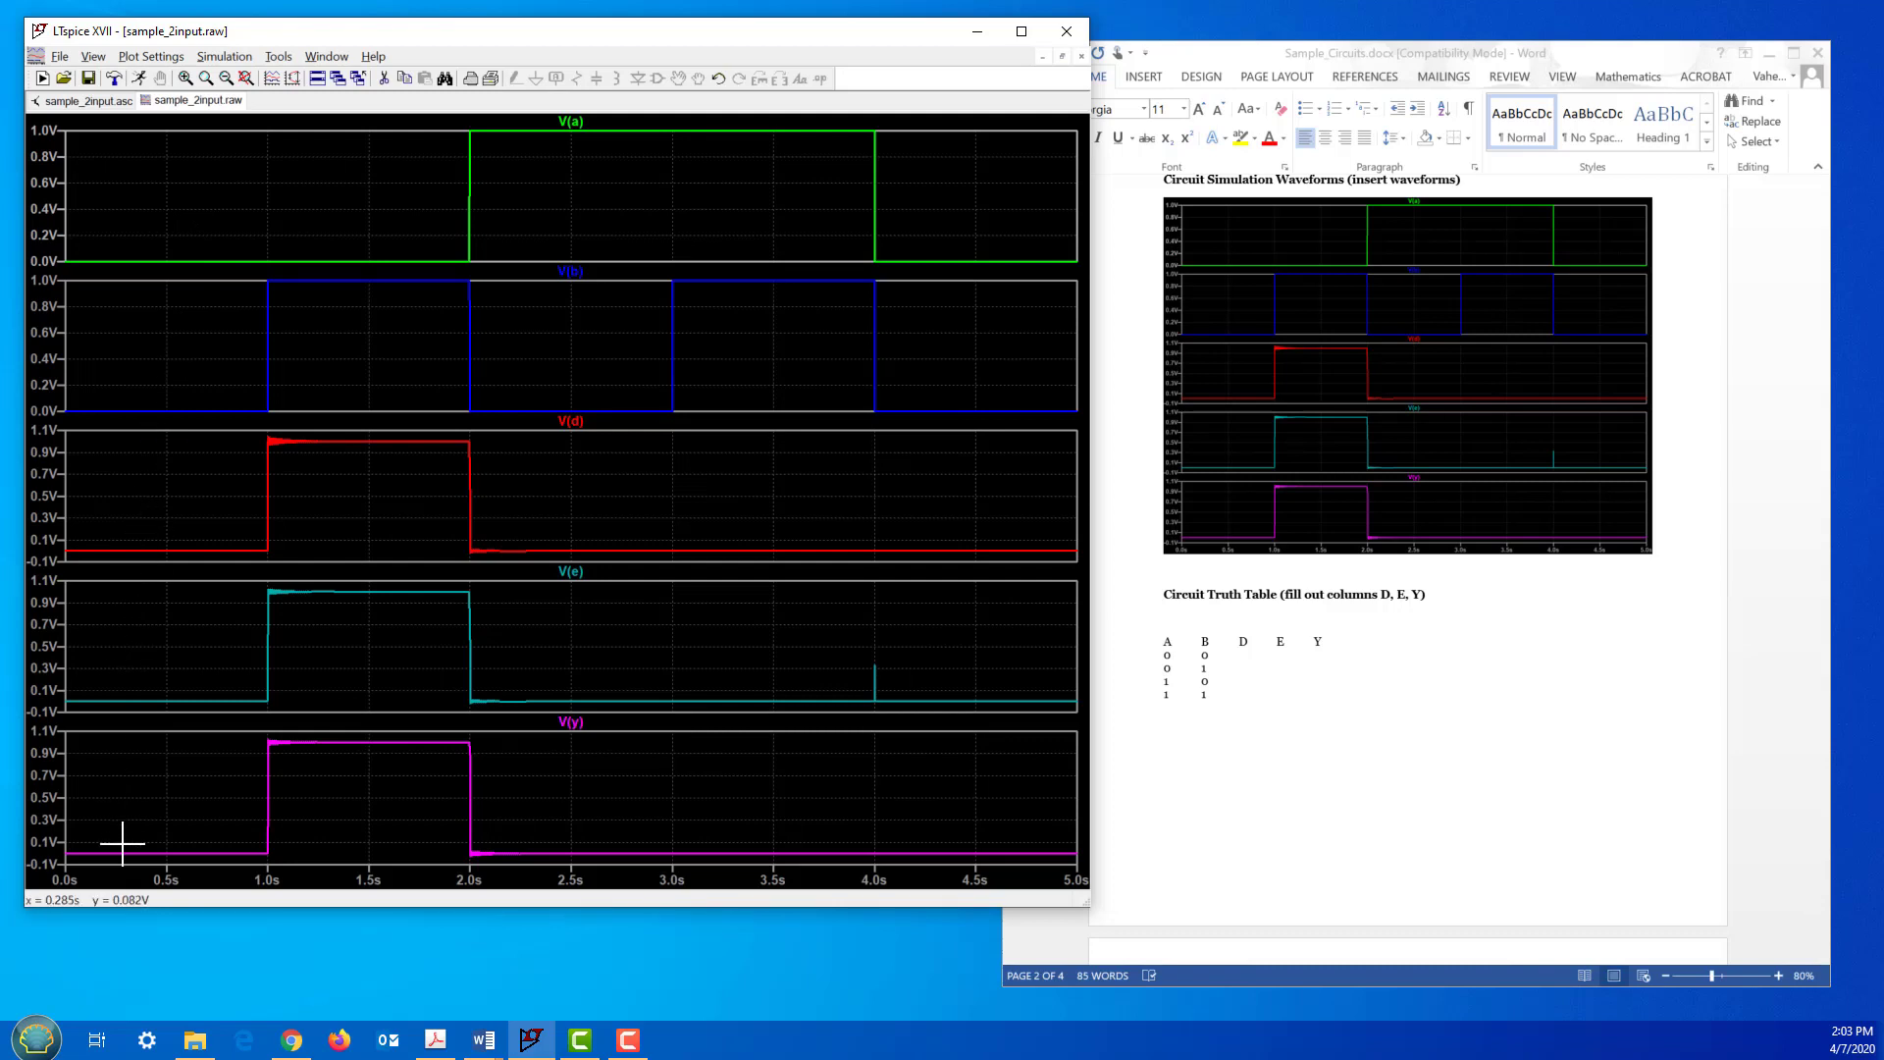
pyautogui.click(1252, 684)
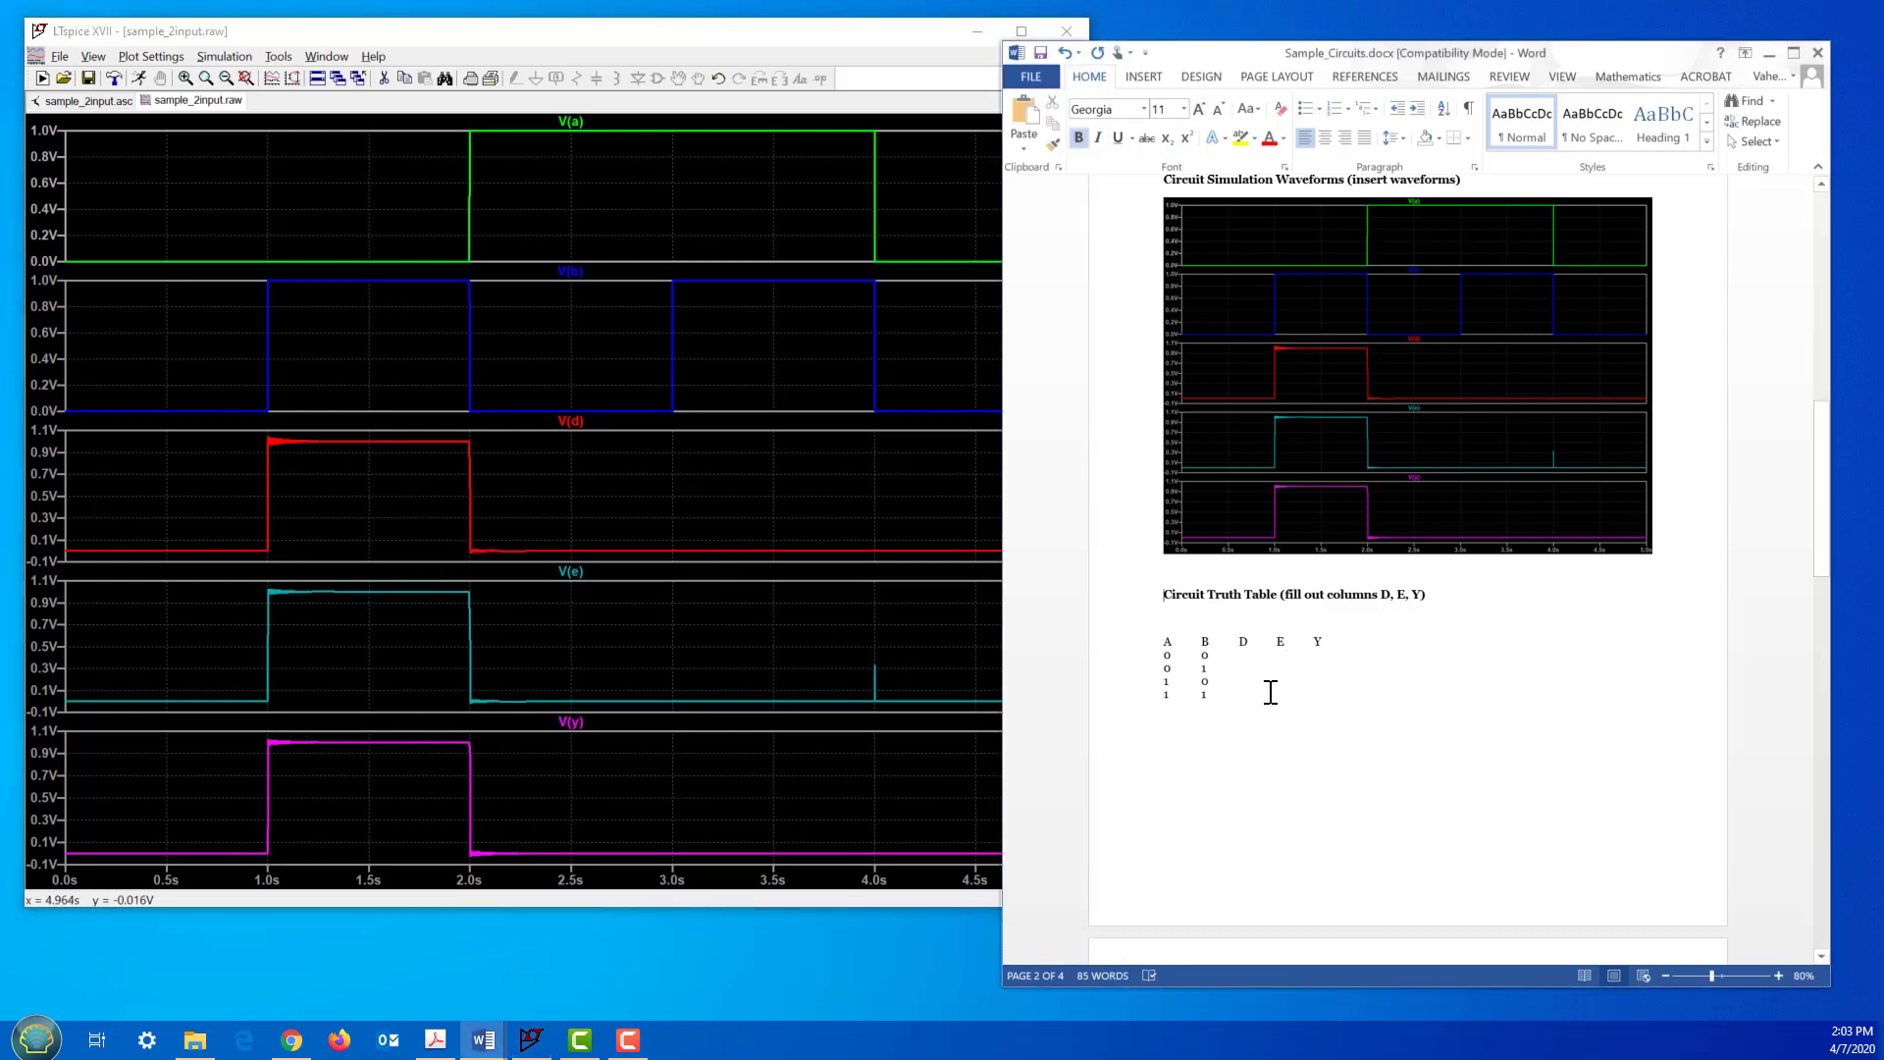
pyautogui.click(934, 661)
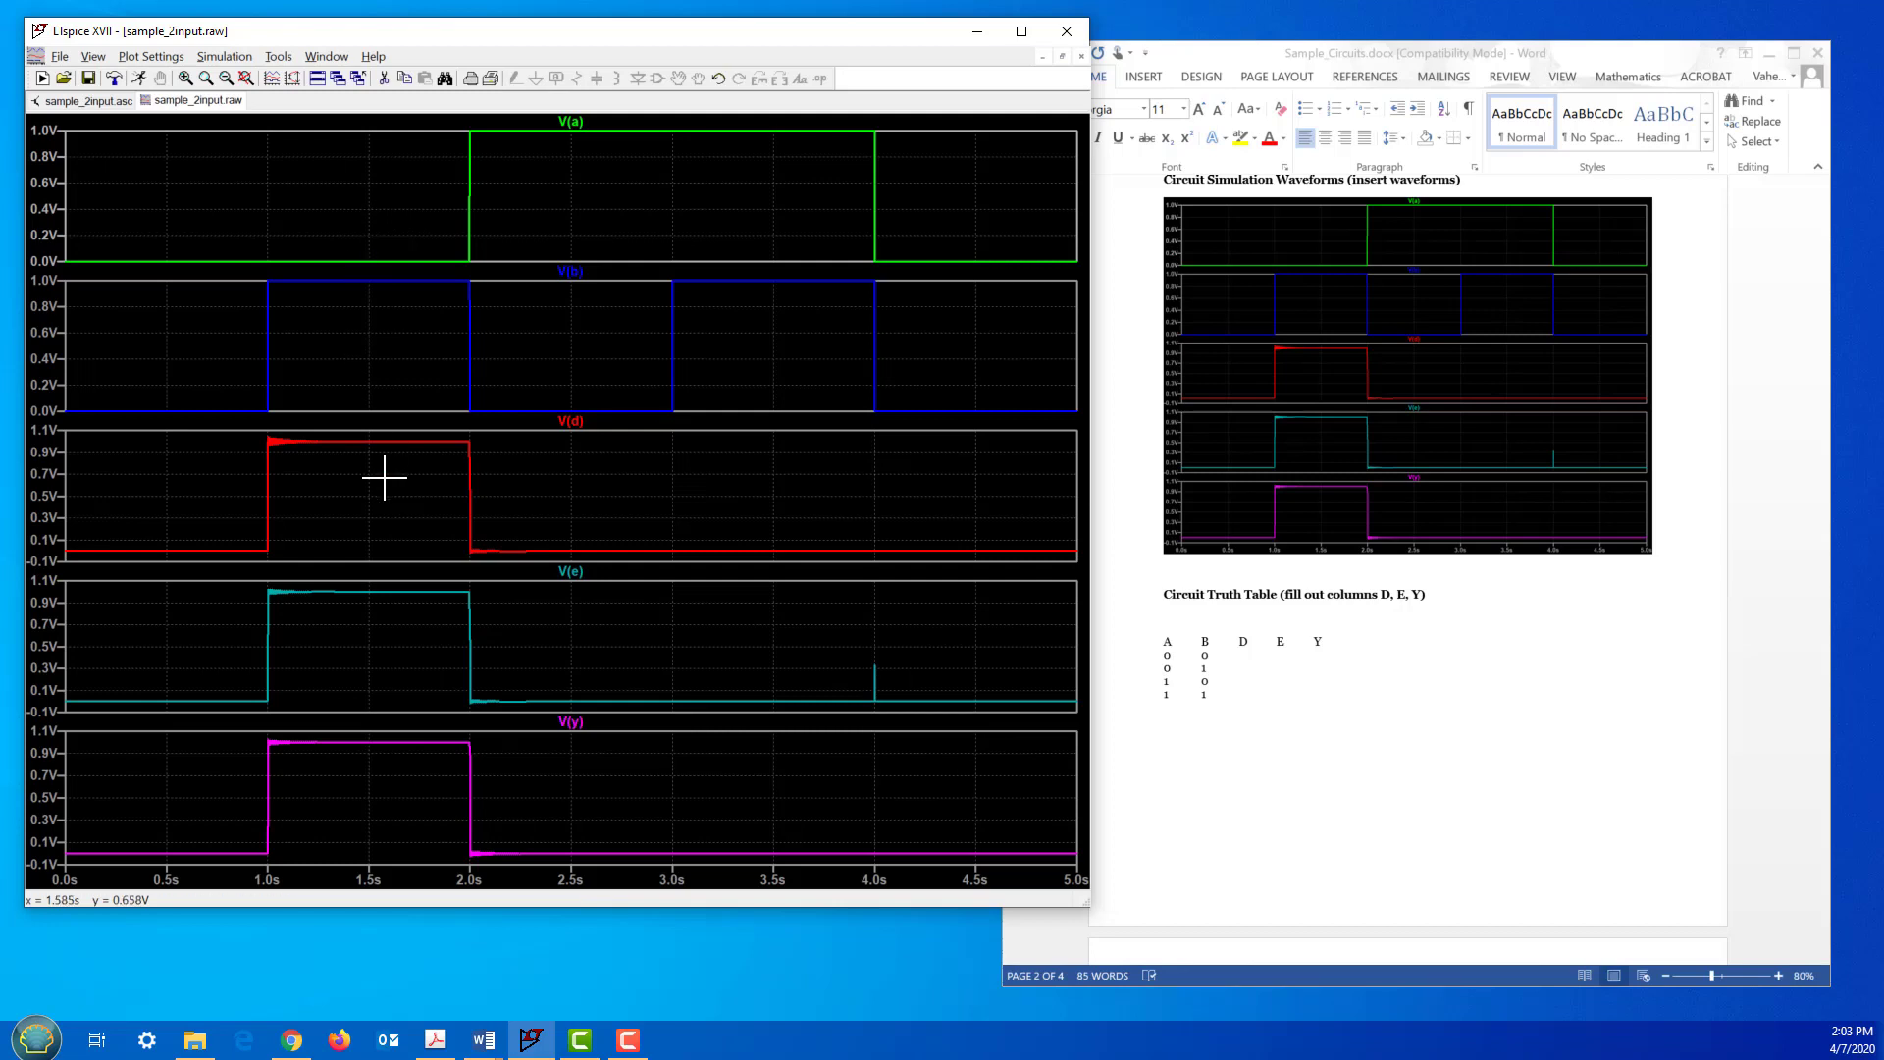
pyautogui.click(1263, 687)
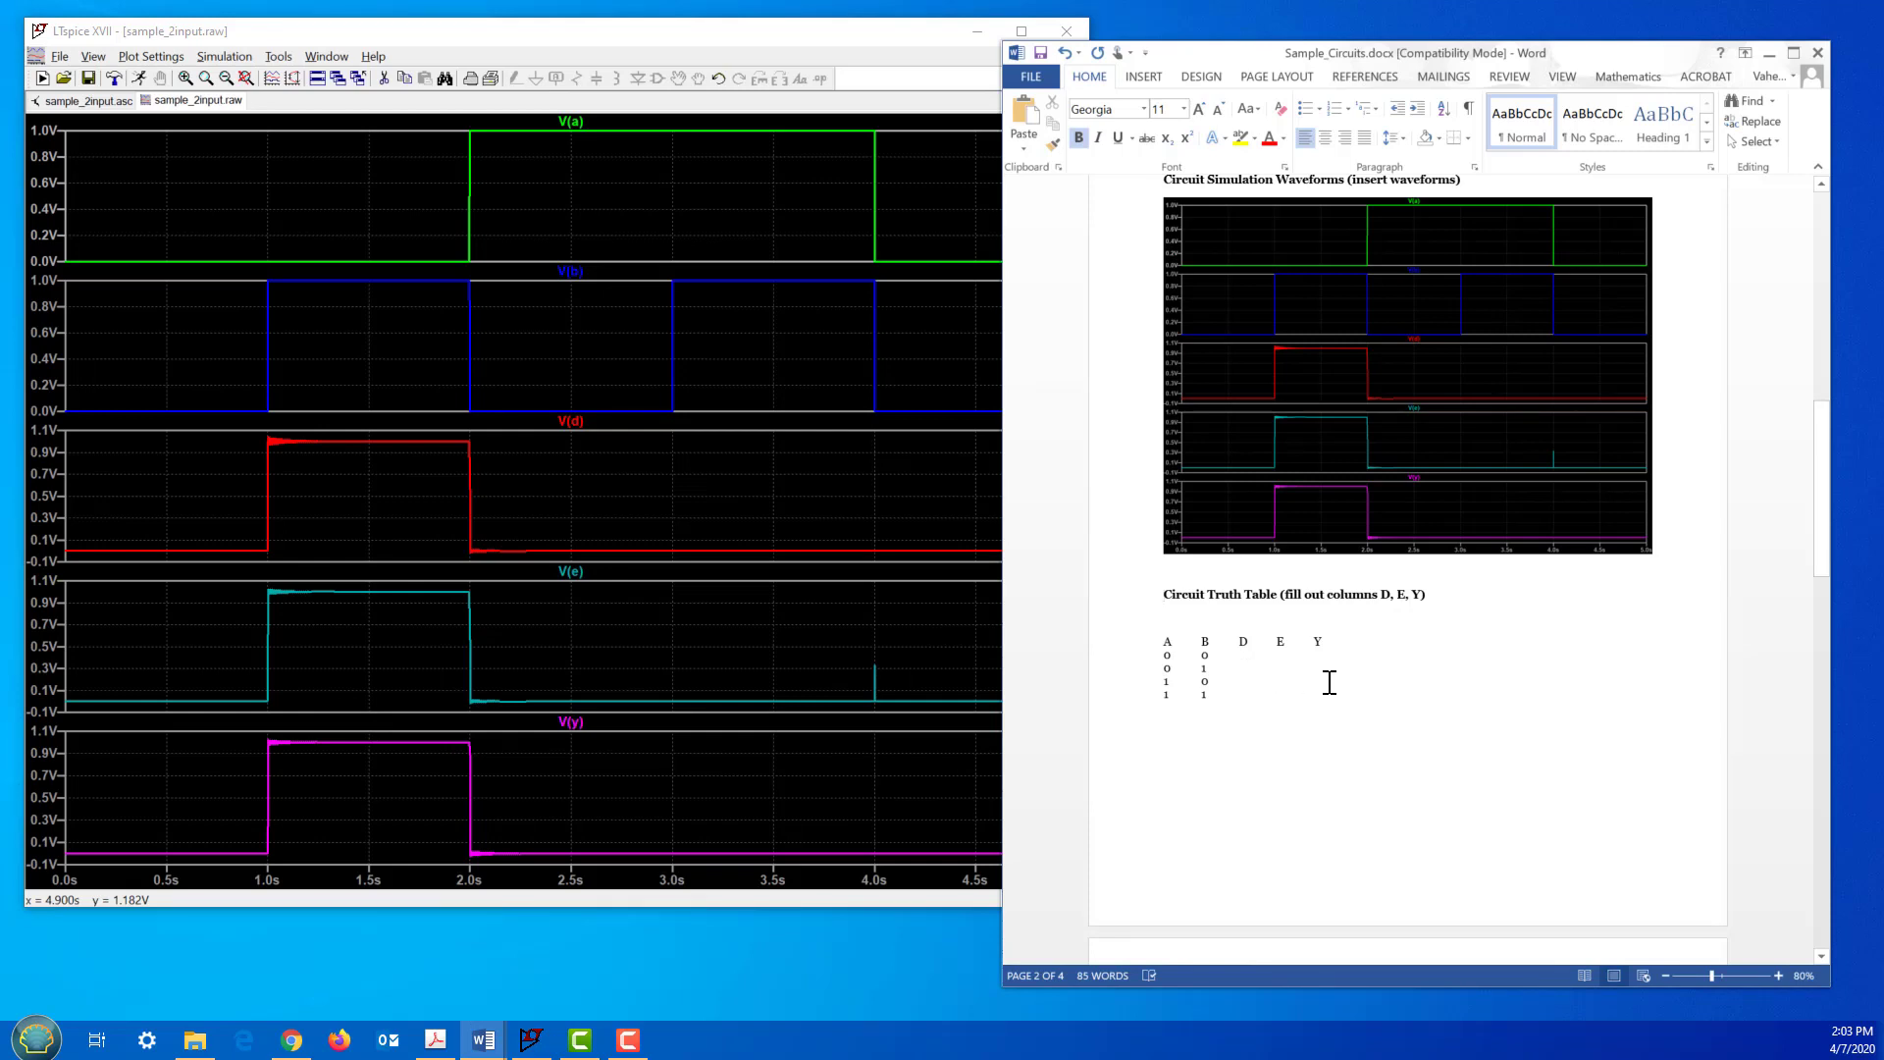
pyautogui.click(852, 647)
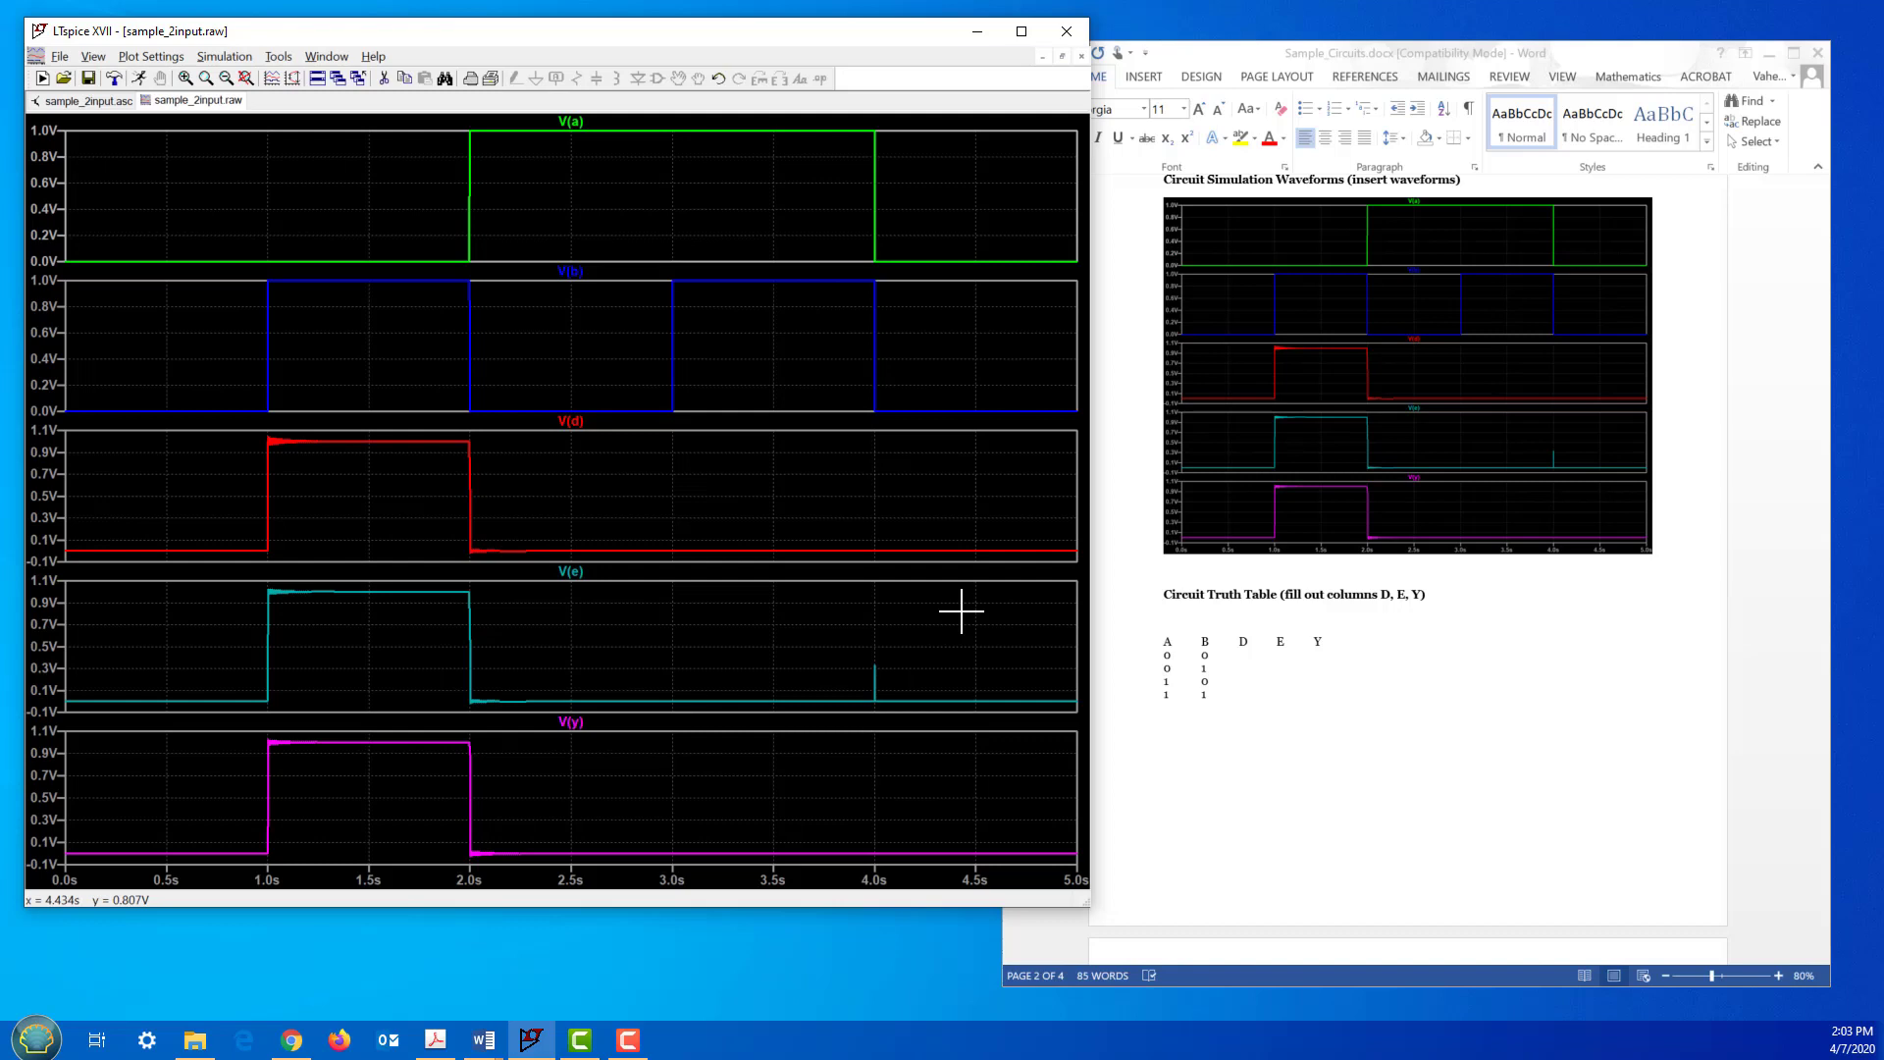
pyautogui.click(1075, 599)
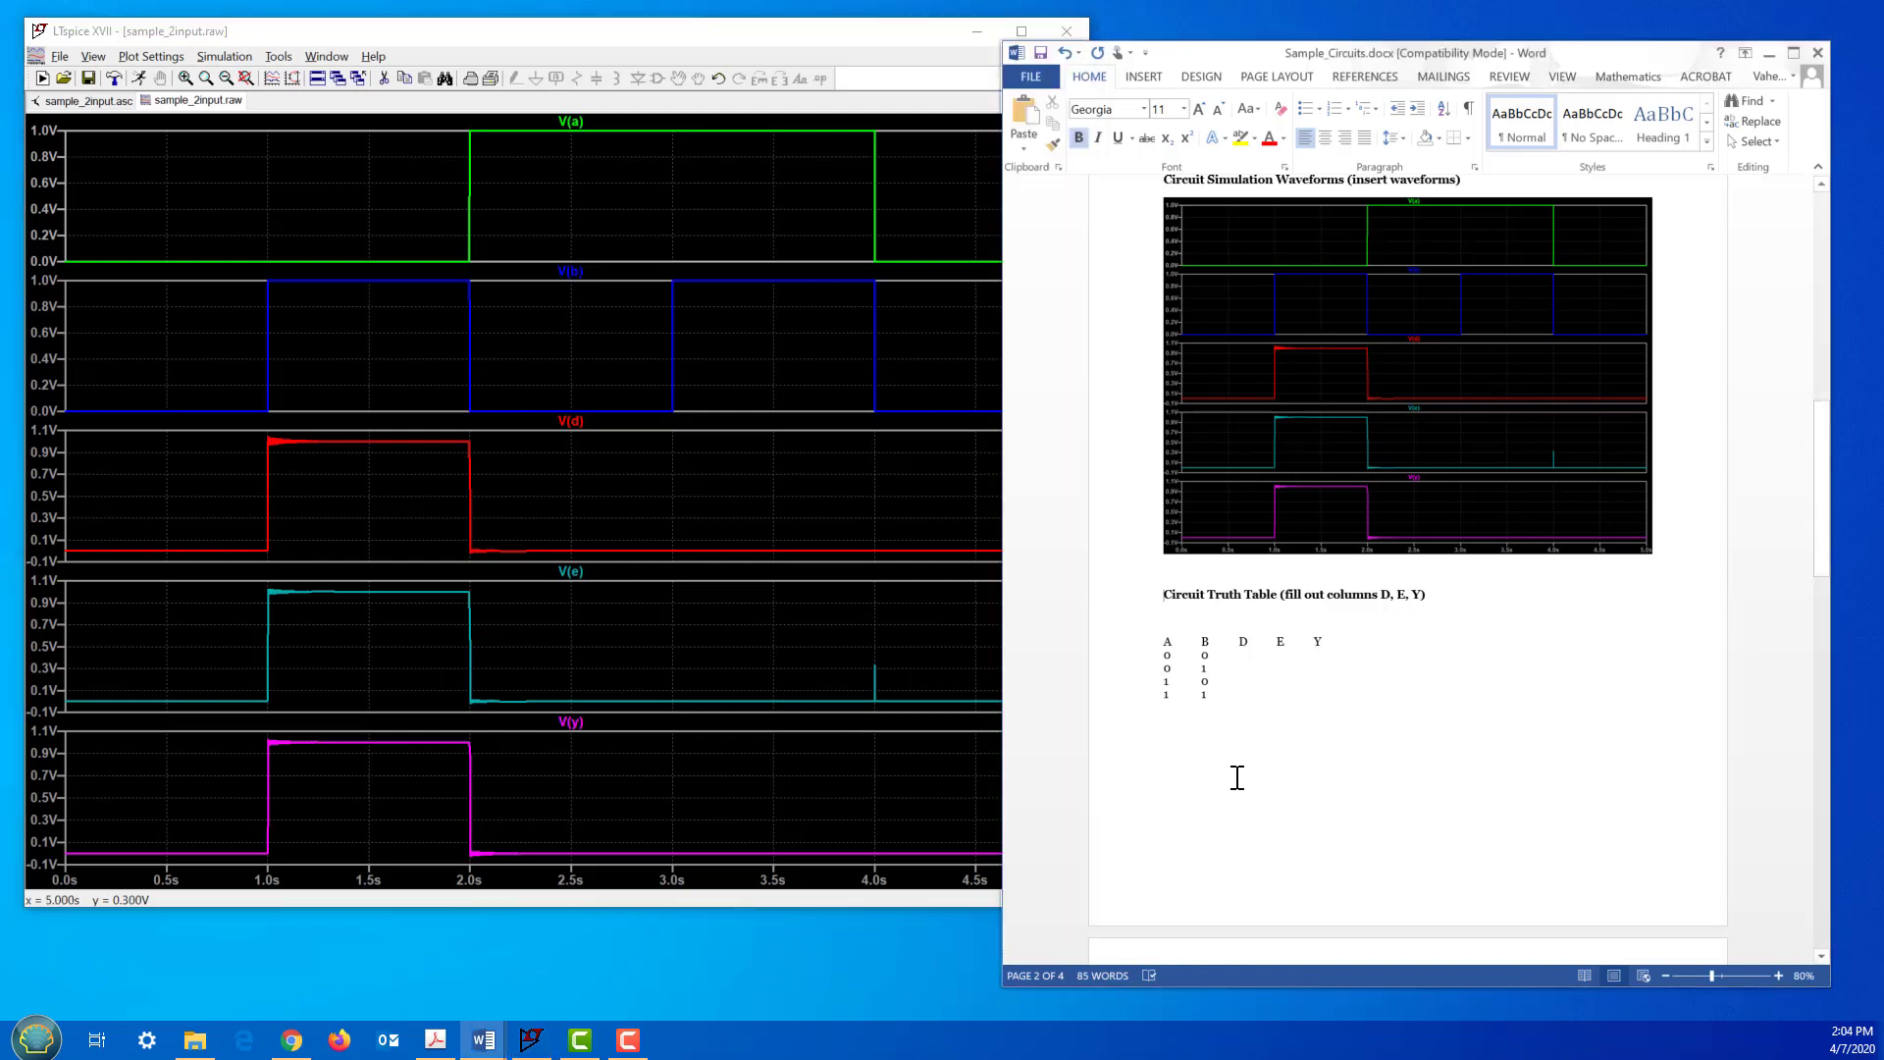
# Step: Switch to LTspice and open the three-input schematic digital_test3.asc from the OnlineStuff folder
pyautogui.click(392, 193)
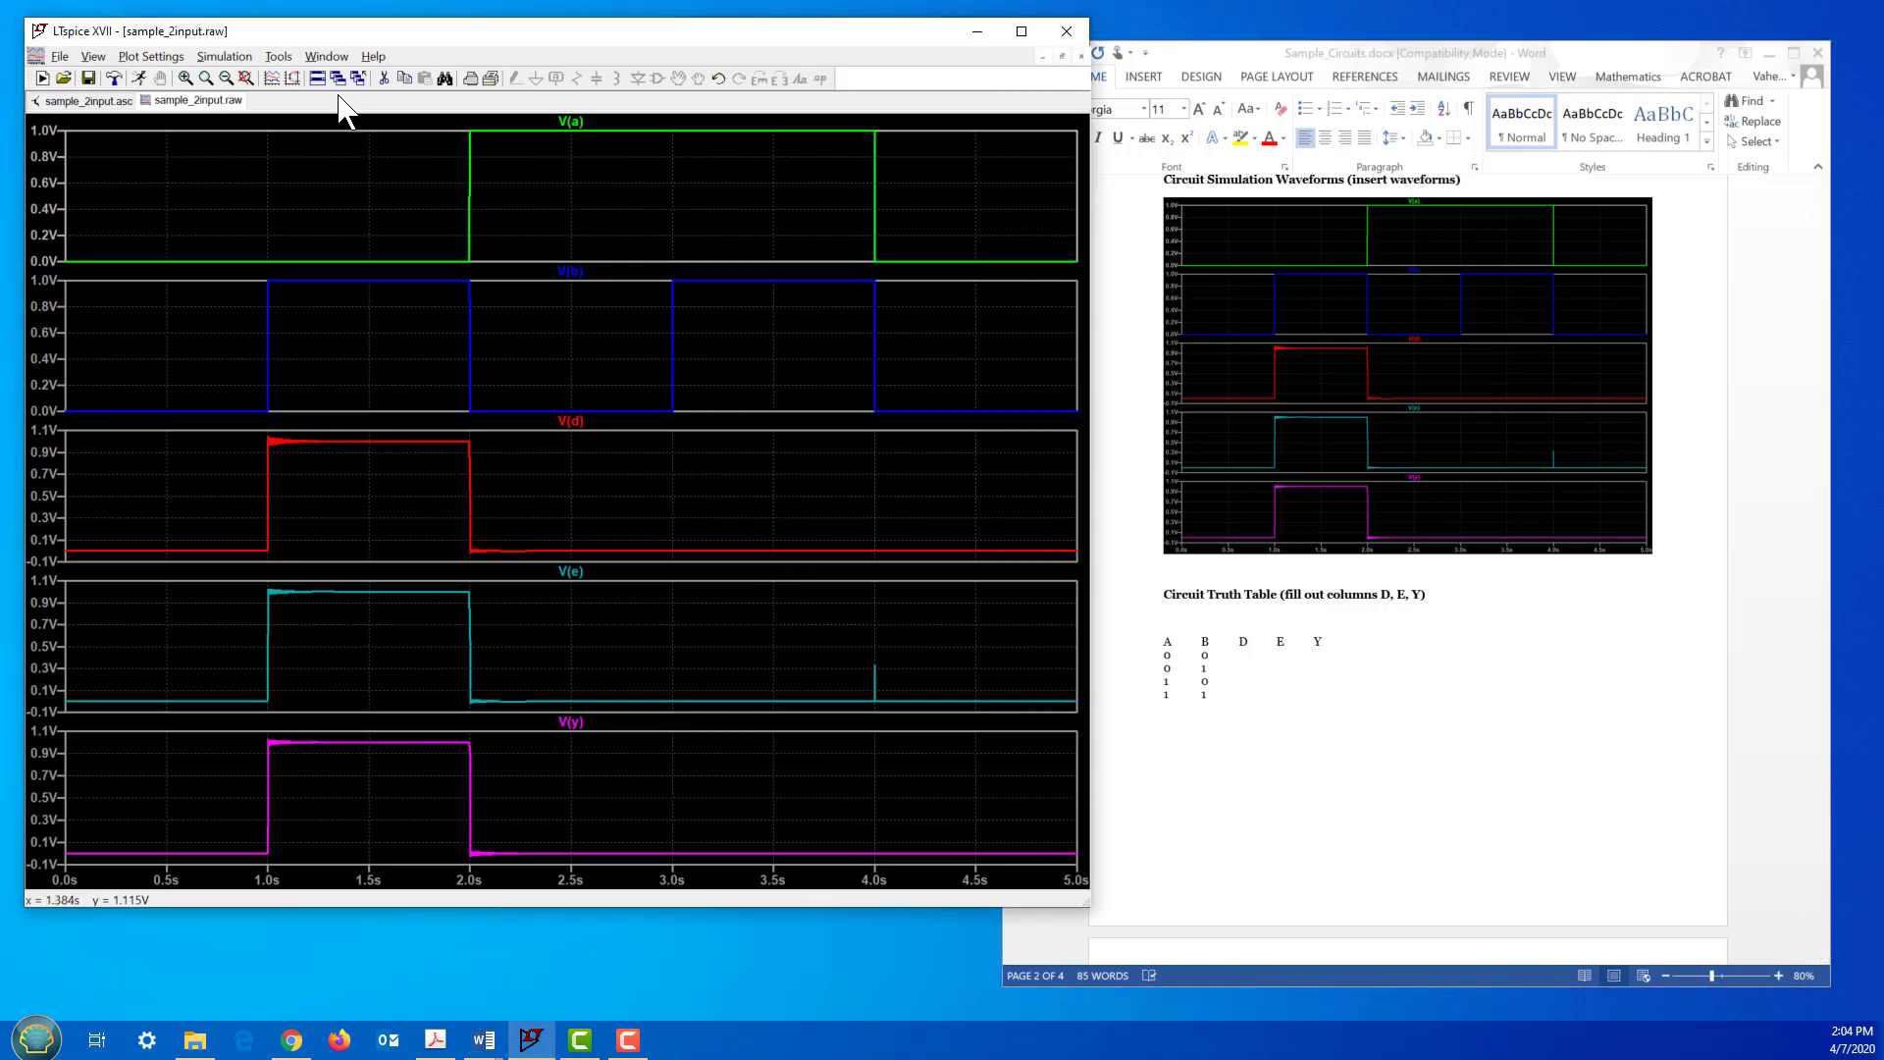
pyautogui.click(63, 77)
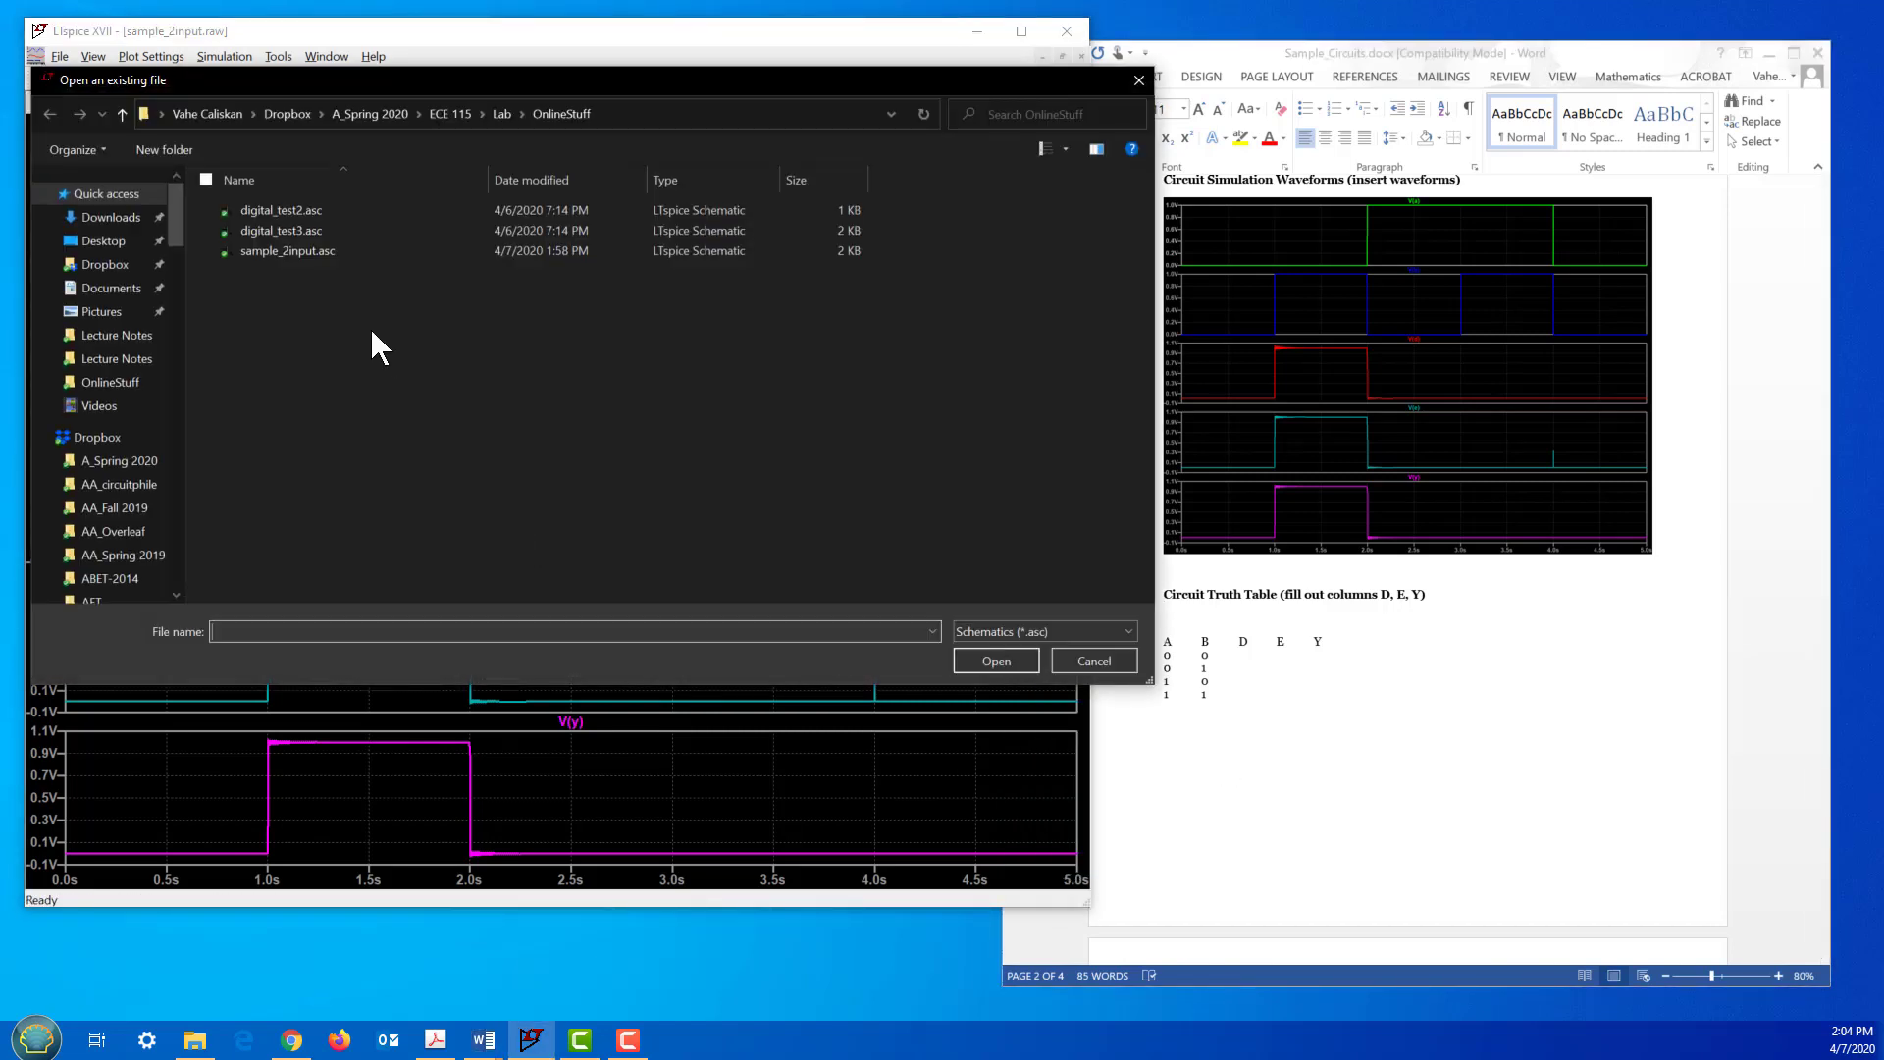
pyautogui.click(322, 228)
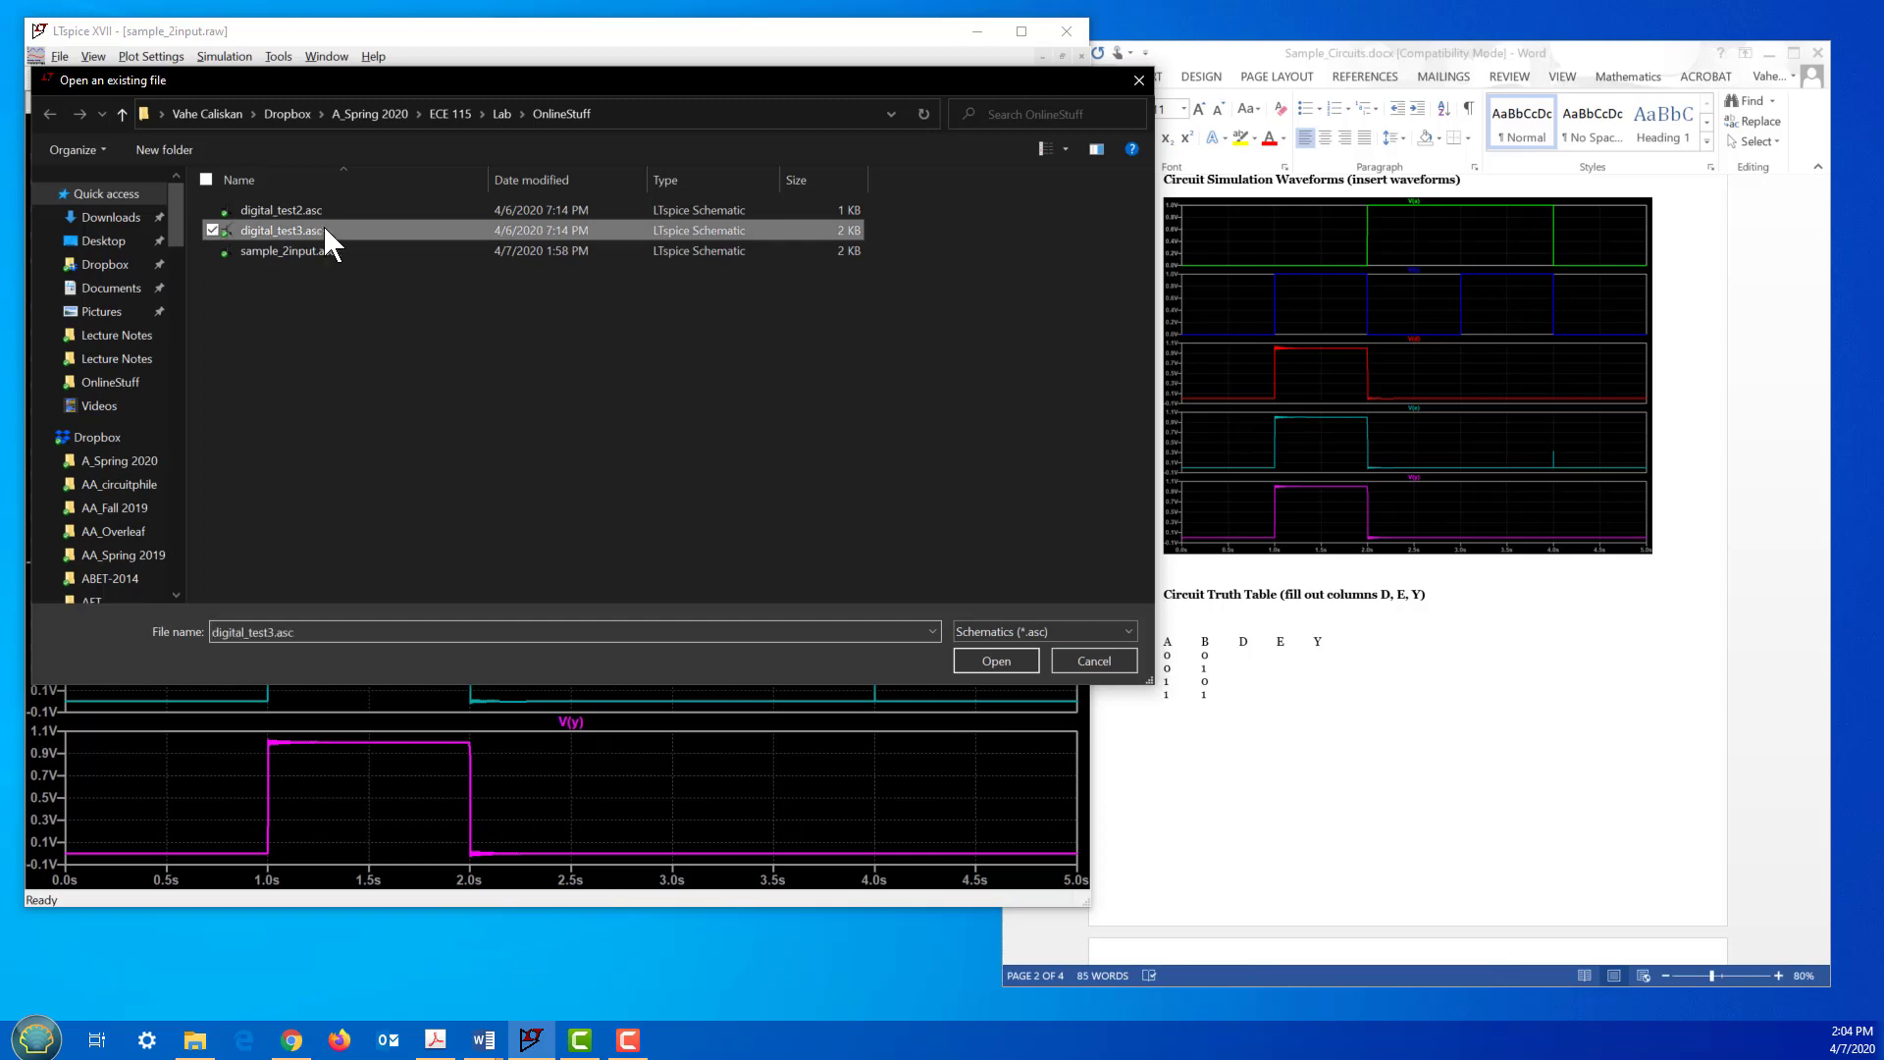
pyautogui.click(996, 663)
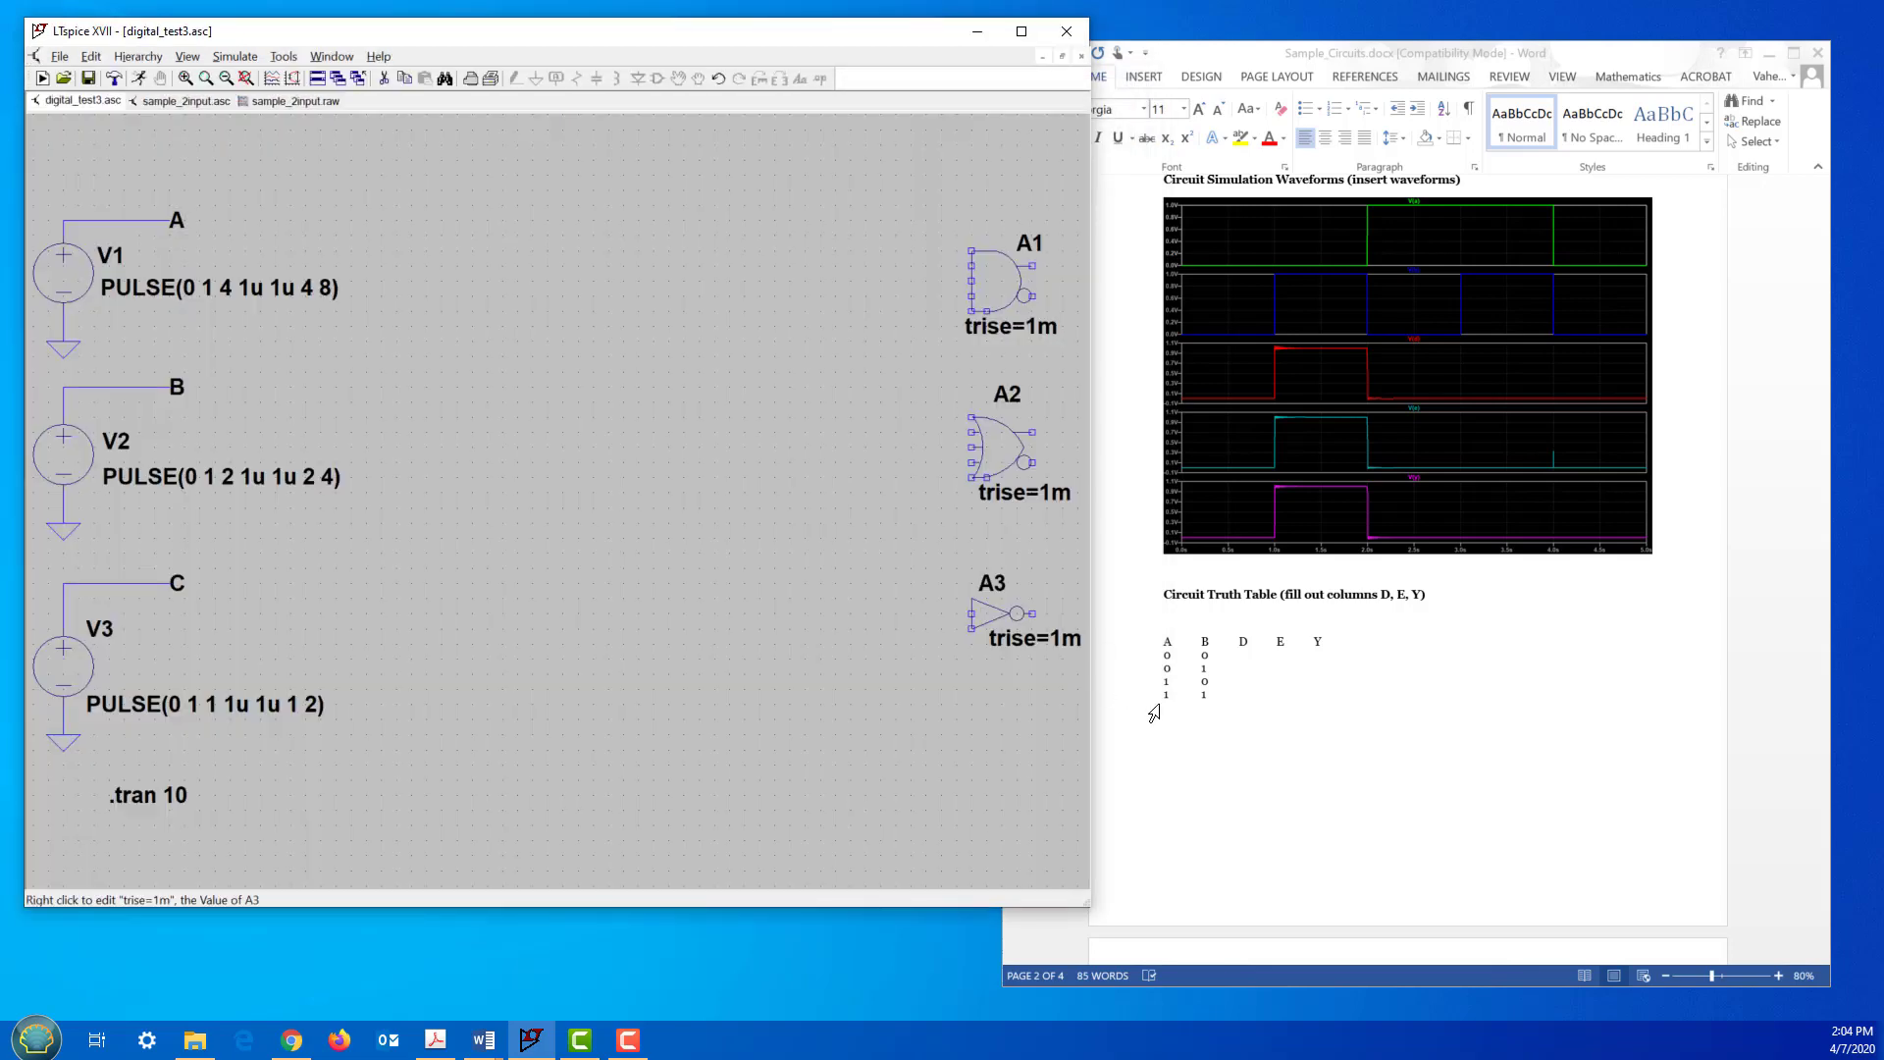
# Step: Check the end of Sample_Circuits.docx and clear its window away so the LTspice schematic is fully exposed
pyautogui.click(1311, 742)
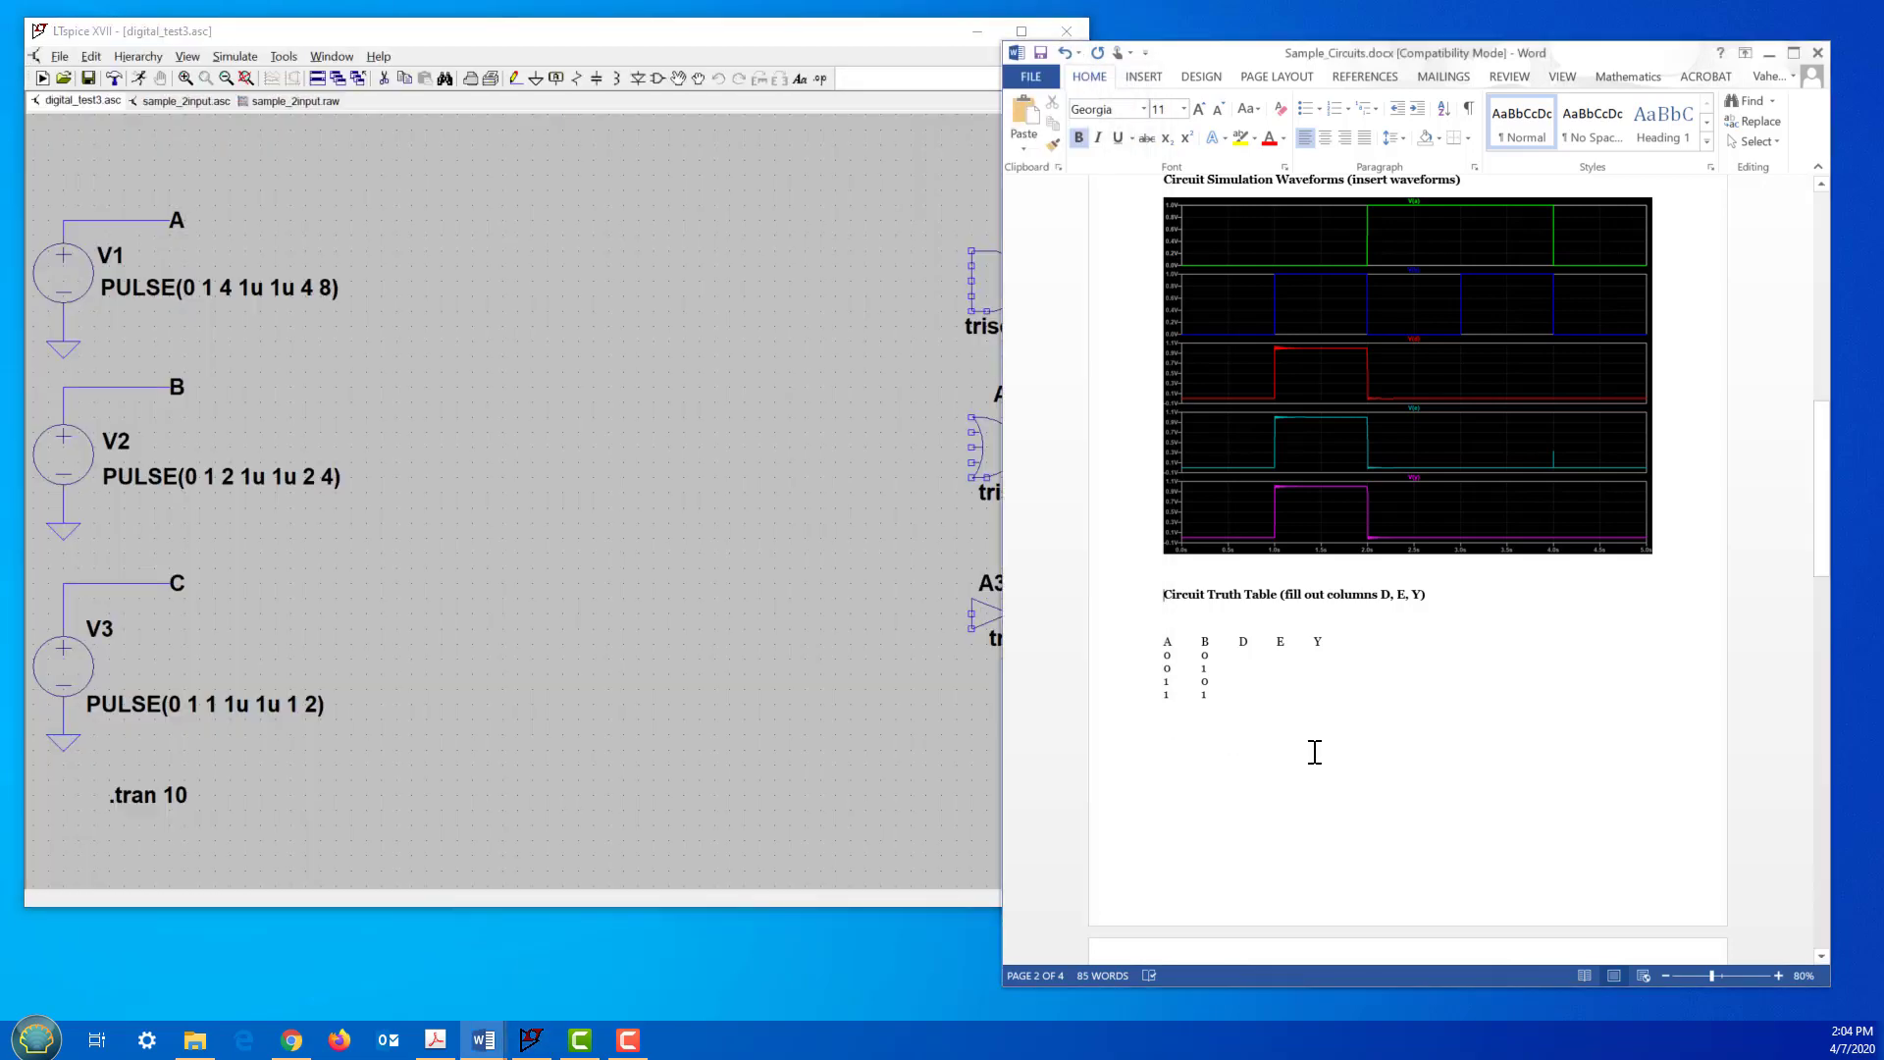
pyautogui.scroll(-6, 1311, 742)
pyautogui.scroll(3, 1311, 742)
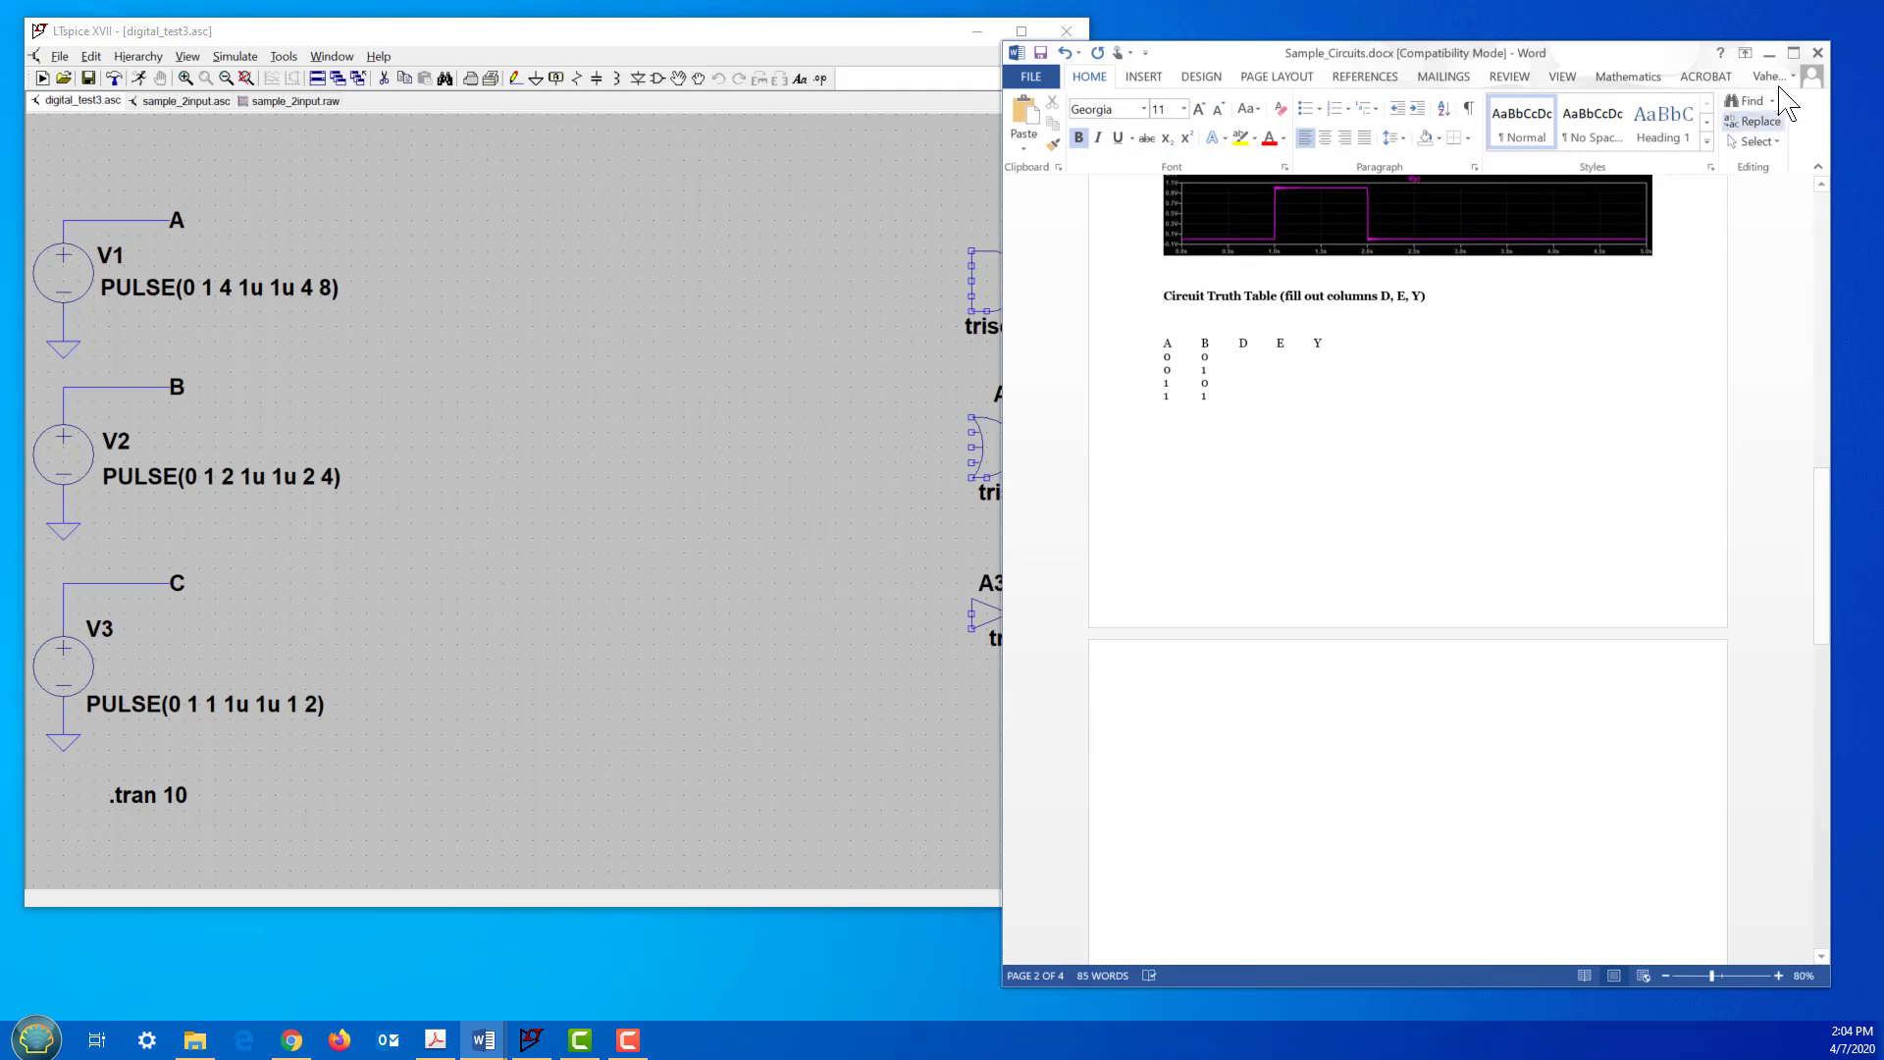
pyautogui.moveTo(1605, 57); pyautogui.dragTo(1883, 180)
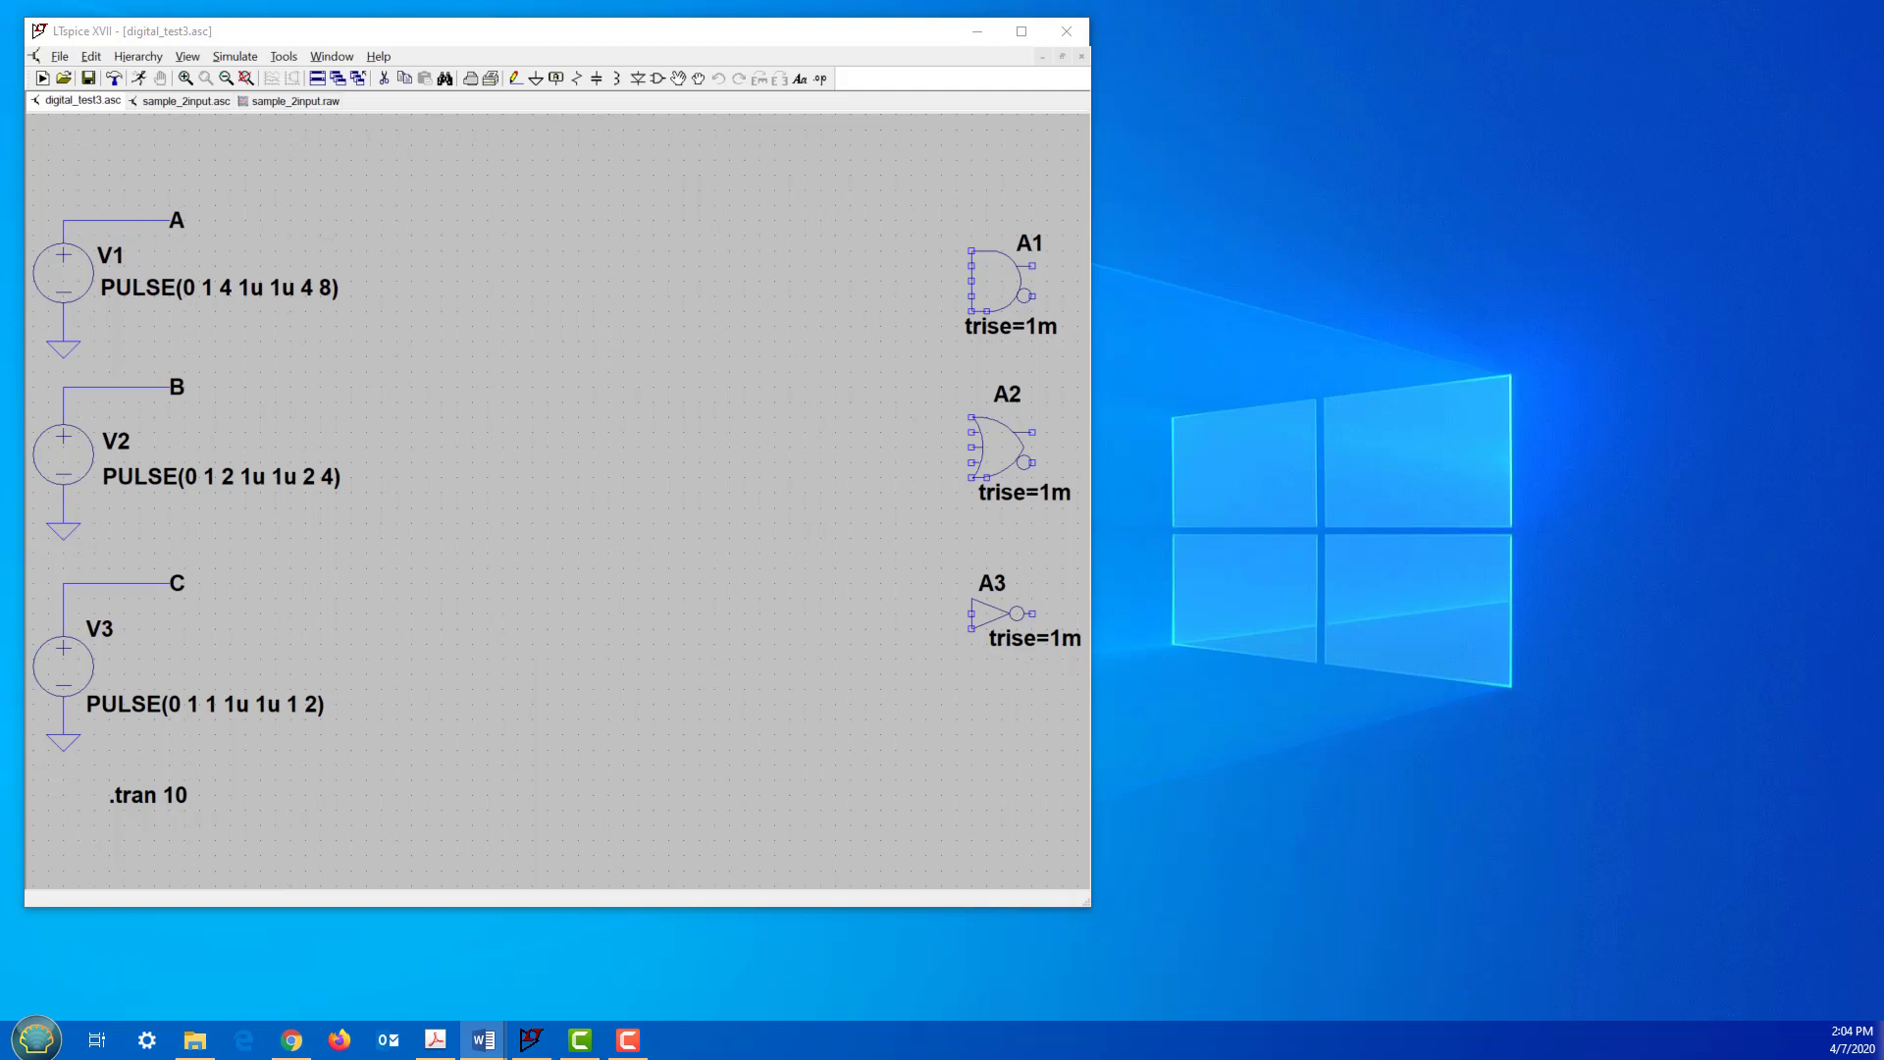
# Step: Switch to Sample_Circuits.pdf in Acrobat and show the three-input circuit with its truth table and input waveforms on page 2
pyautogui.click(436, 1039)
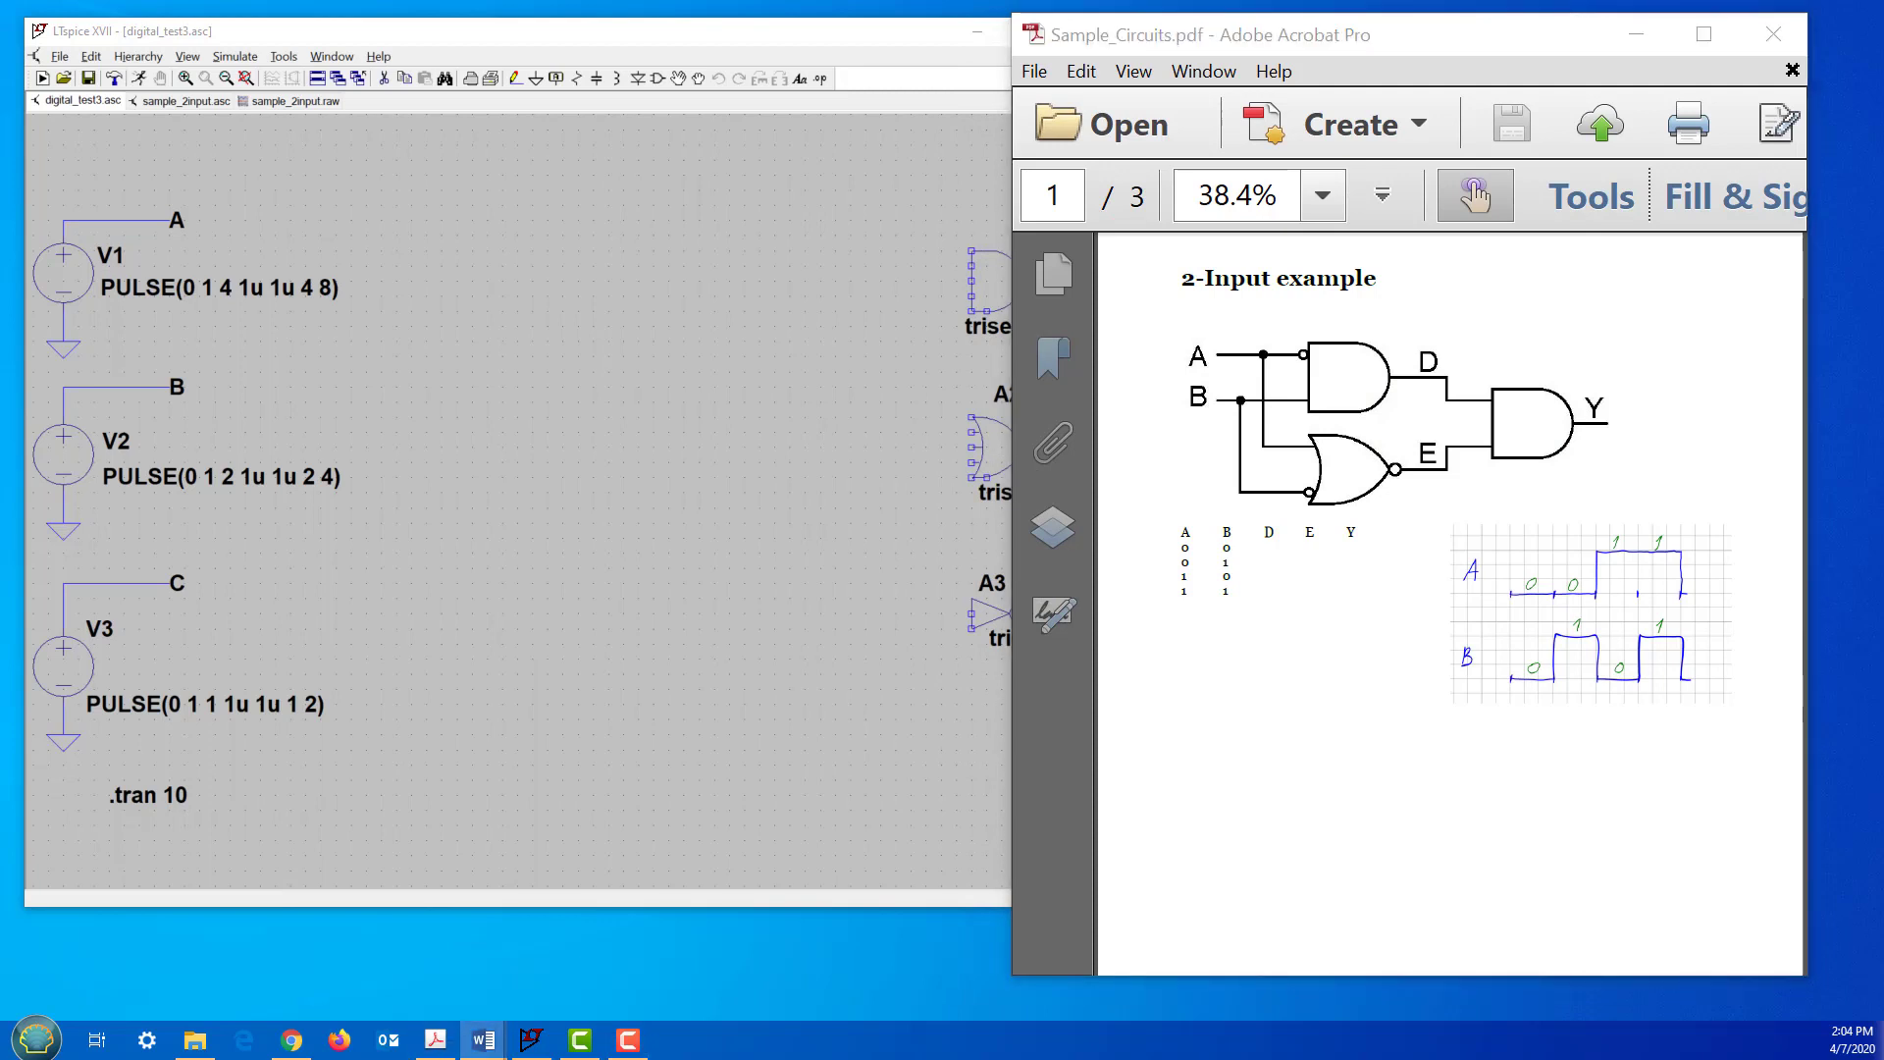
pyautogui.click(1741, 636)
pyautogui.scroll(-5, 1359, 656)
pyautogui.scroll(-3, 1346, 619)
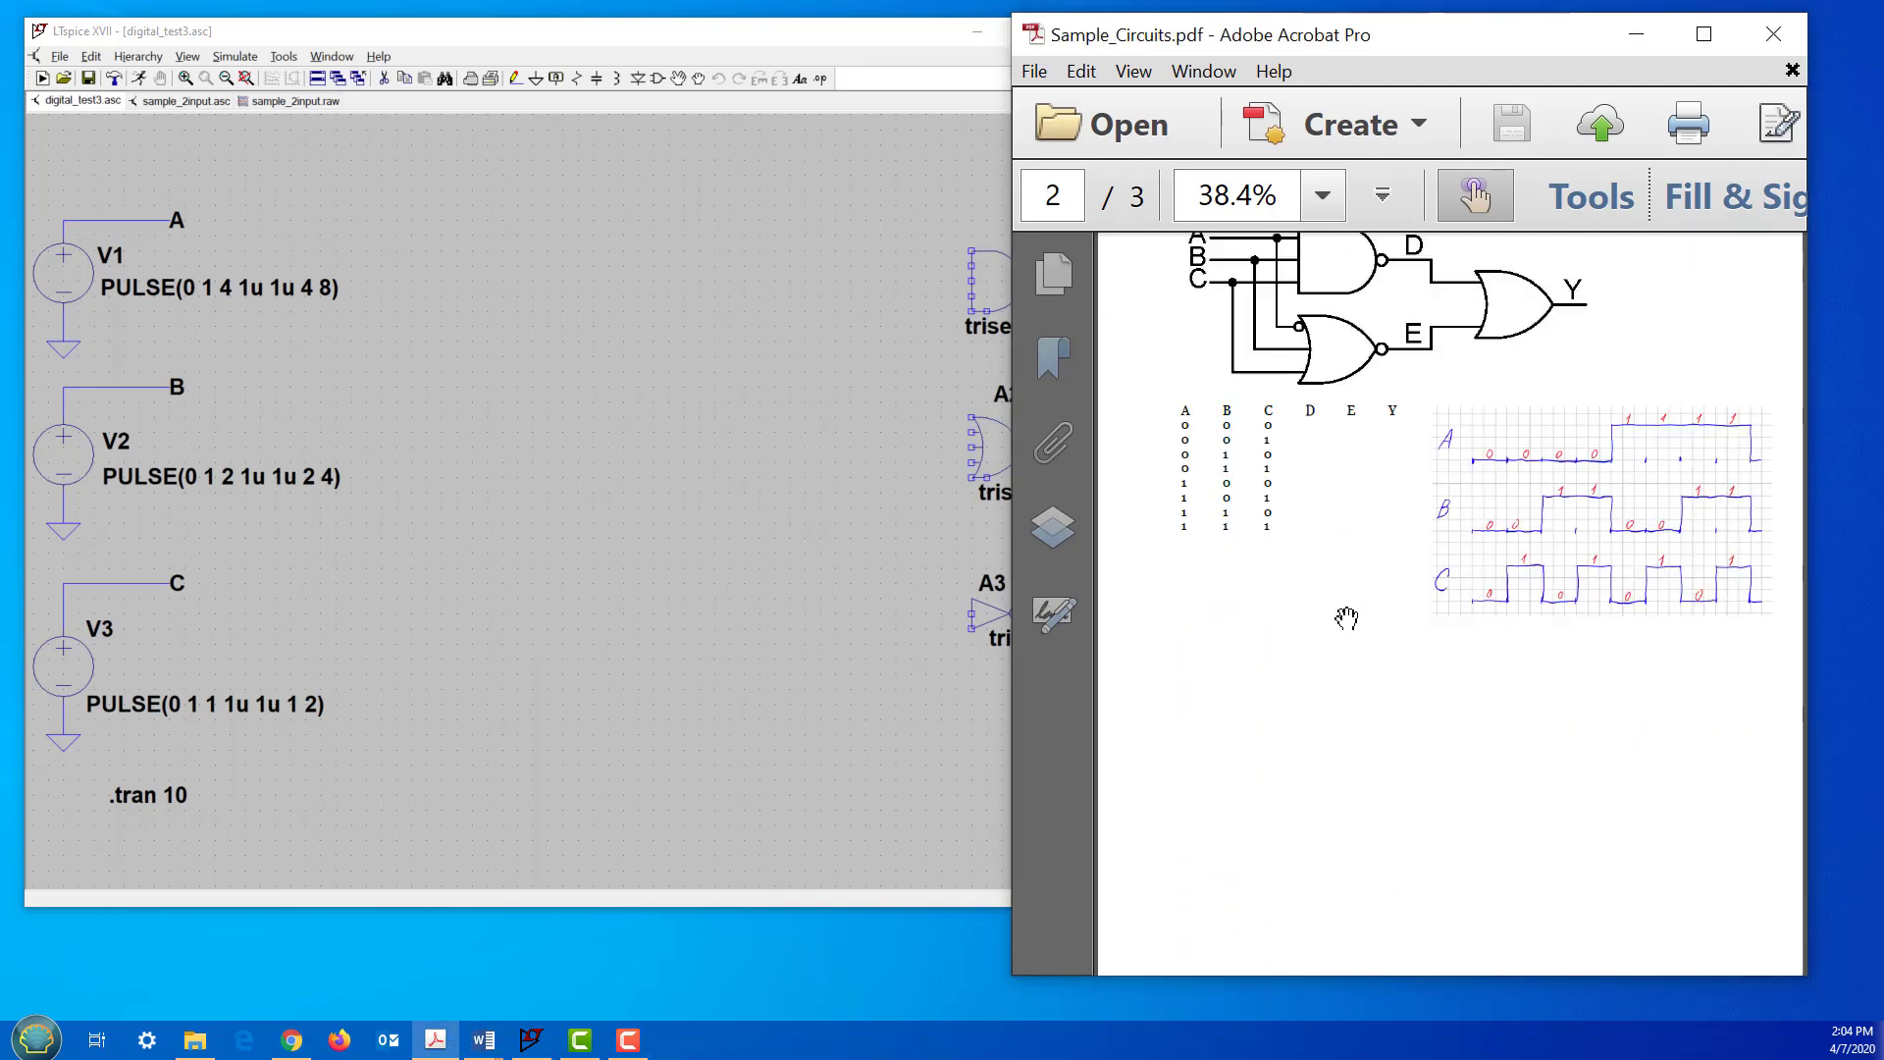
# Step: Widen the Sample_Circuits.pdf window with the whole 3-Input example, its truth table and input waveforms in view
pyautogui.scroll(1, 1340, 619)
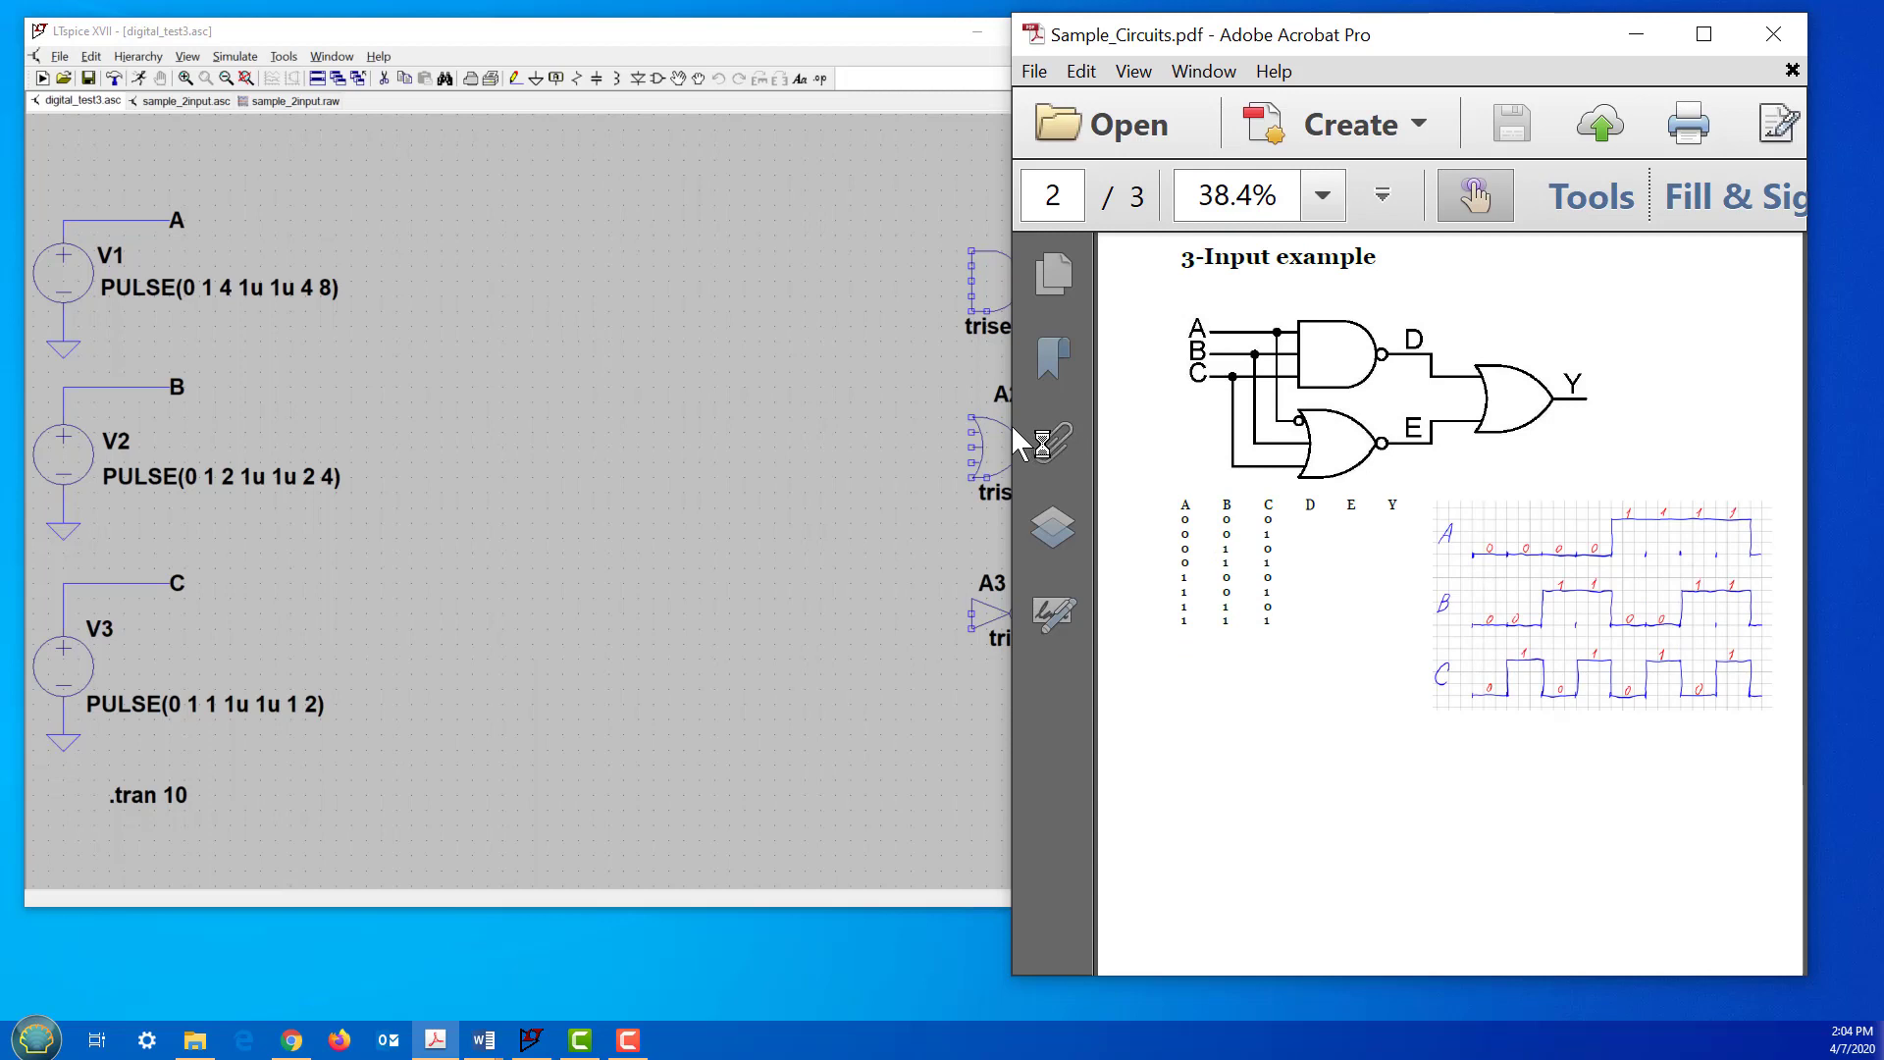
pyautogui.moveTo(952, 424); pyautogui.dragTo(794, 413)
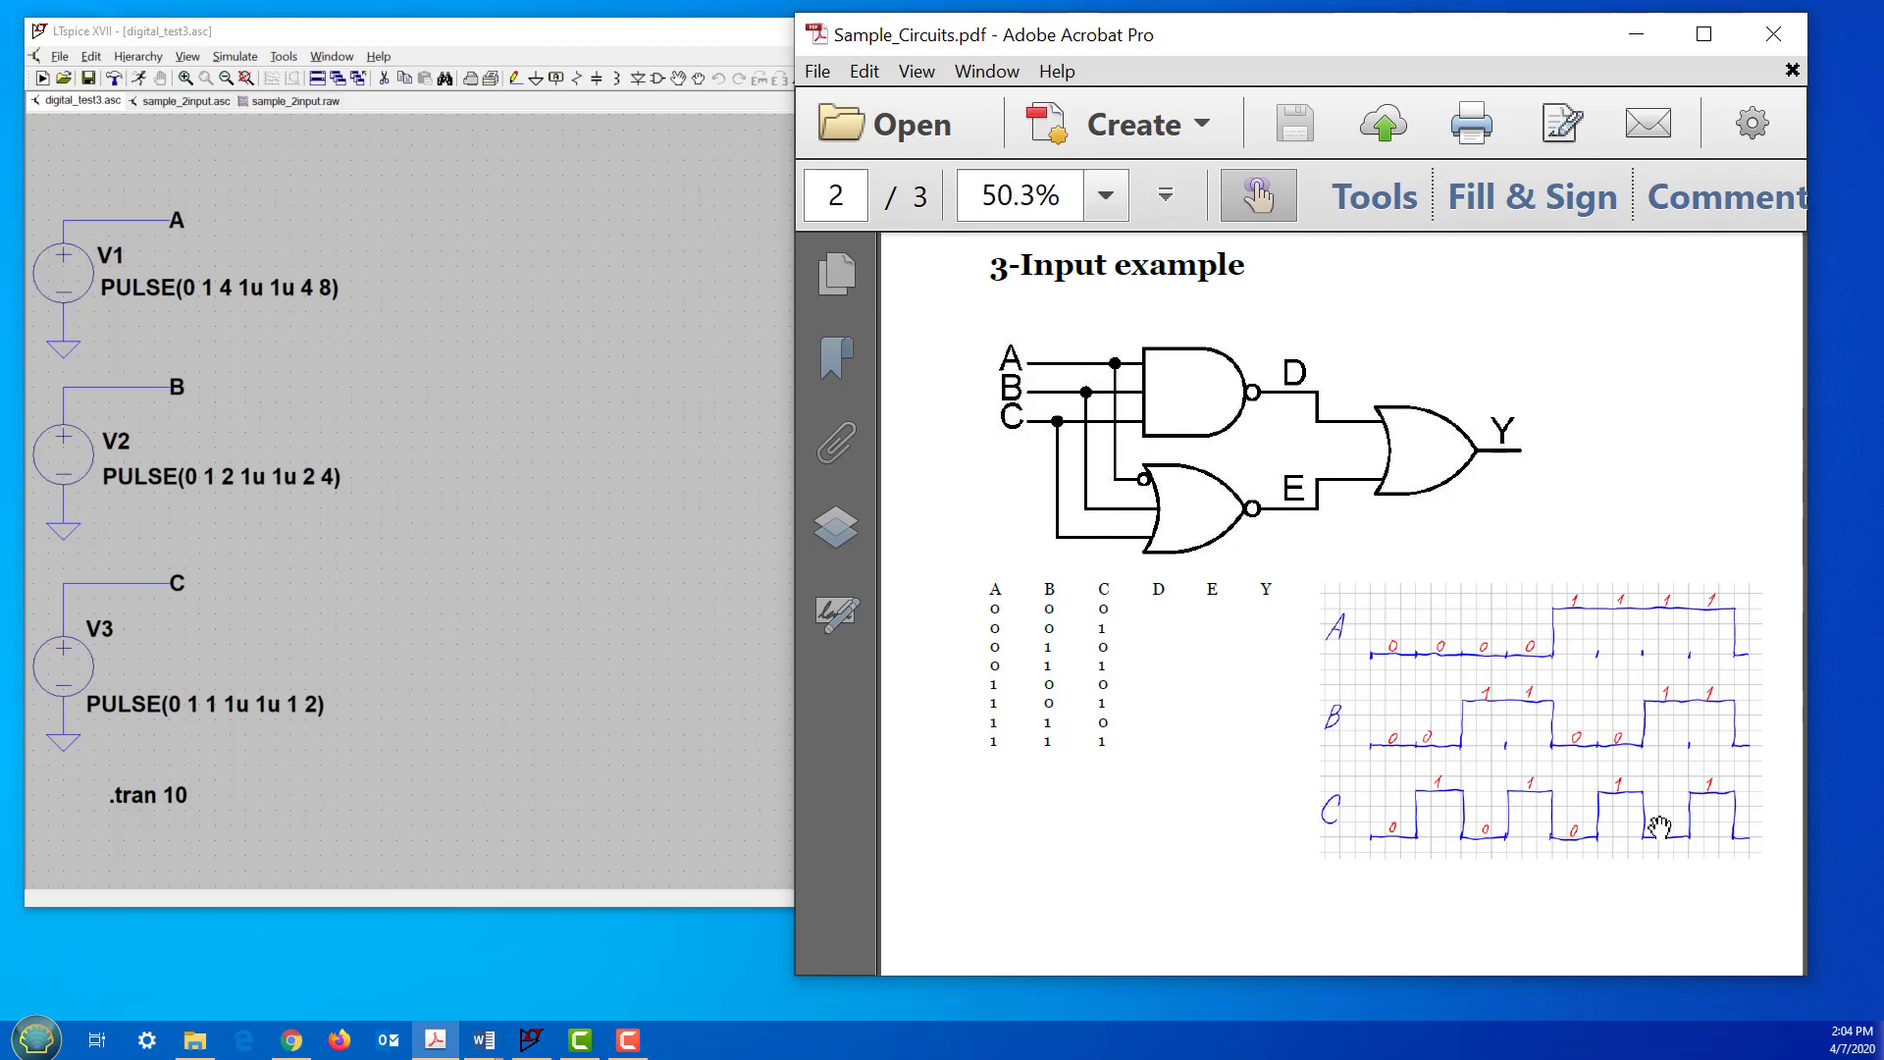
# Step: Switch to LTspice, run the transient simulation of digital_test3.asc and close the leftover sample_2input windows
pyautogui.click(425, 644)
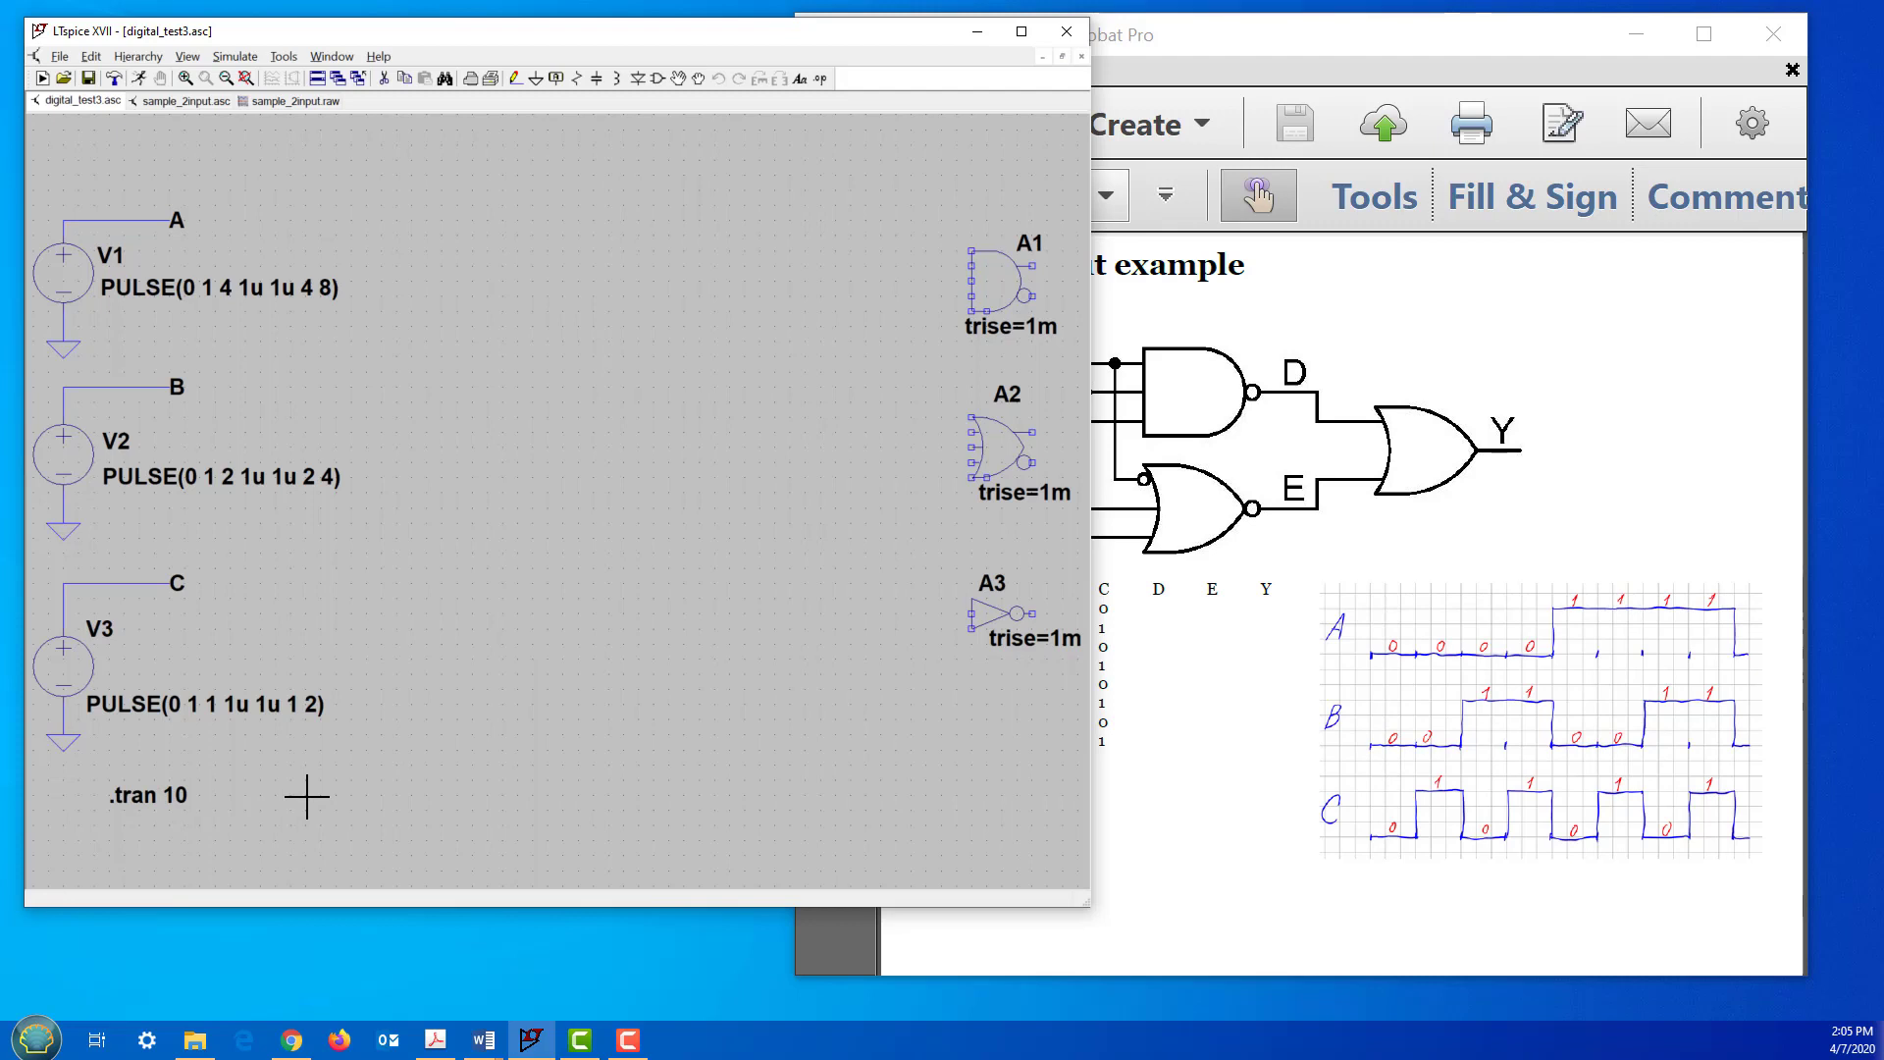
pyautogui.click(140, 79)
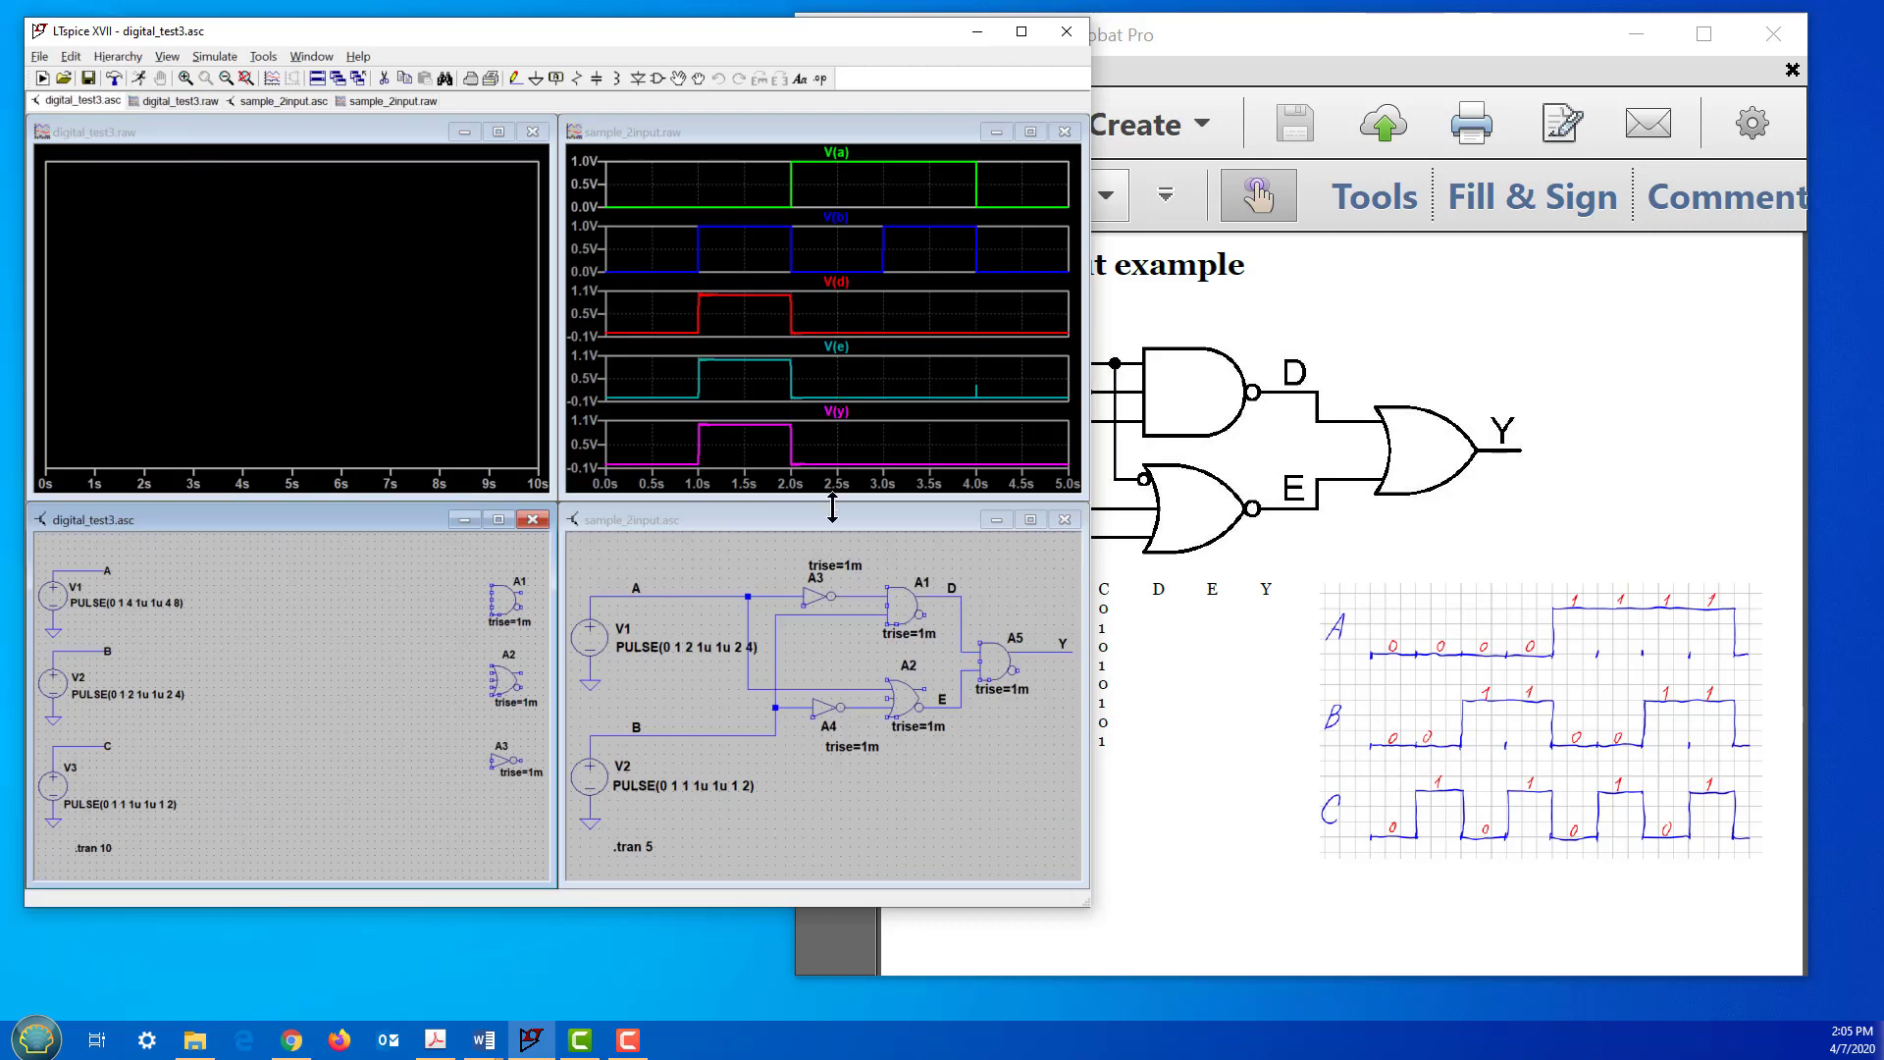
pyautogui.click(1065, 519)
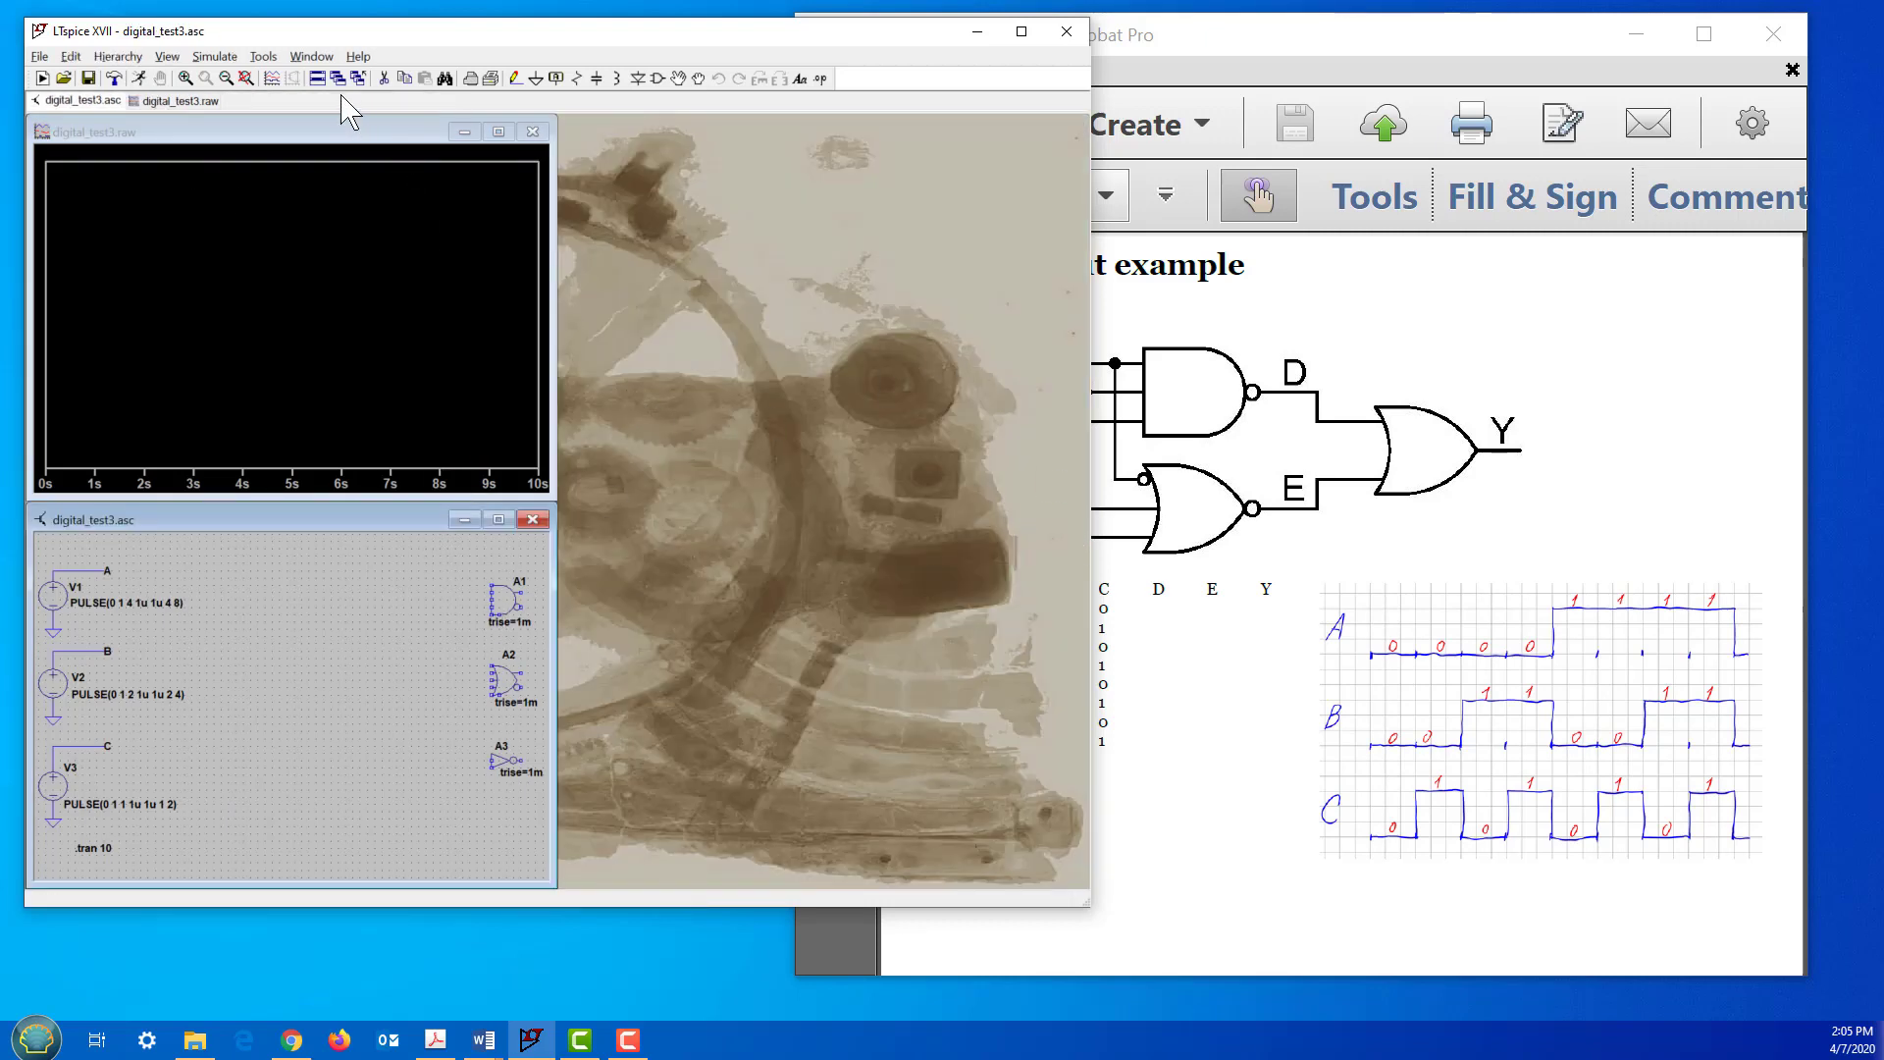
# Step: Maximize LTspice and tile the digital_test3 schematic and its waveform window side by side across the full width
pyautogui.click(317, 80)
pyautogui.click(1021, 32)
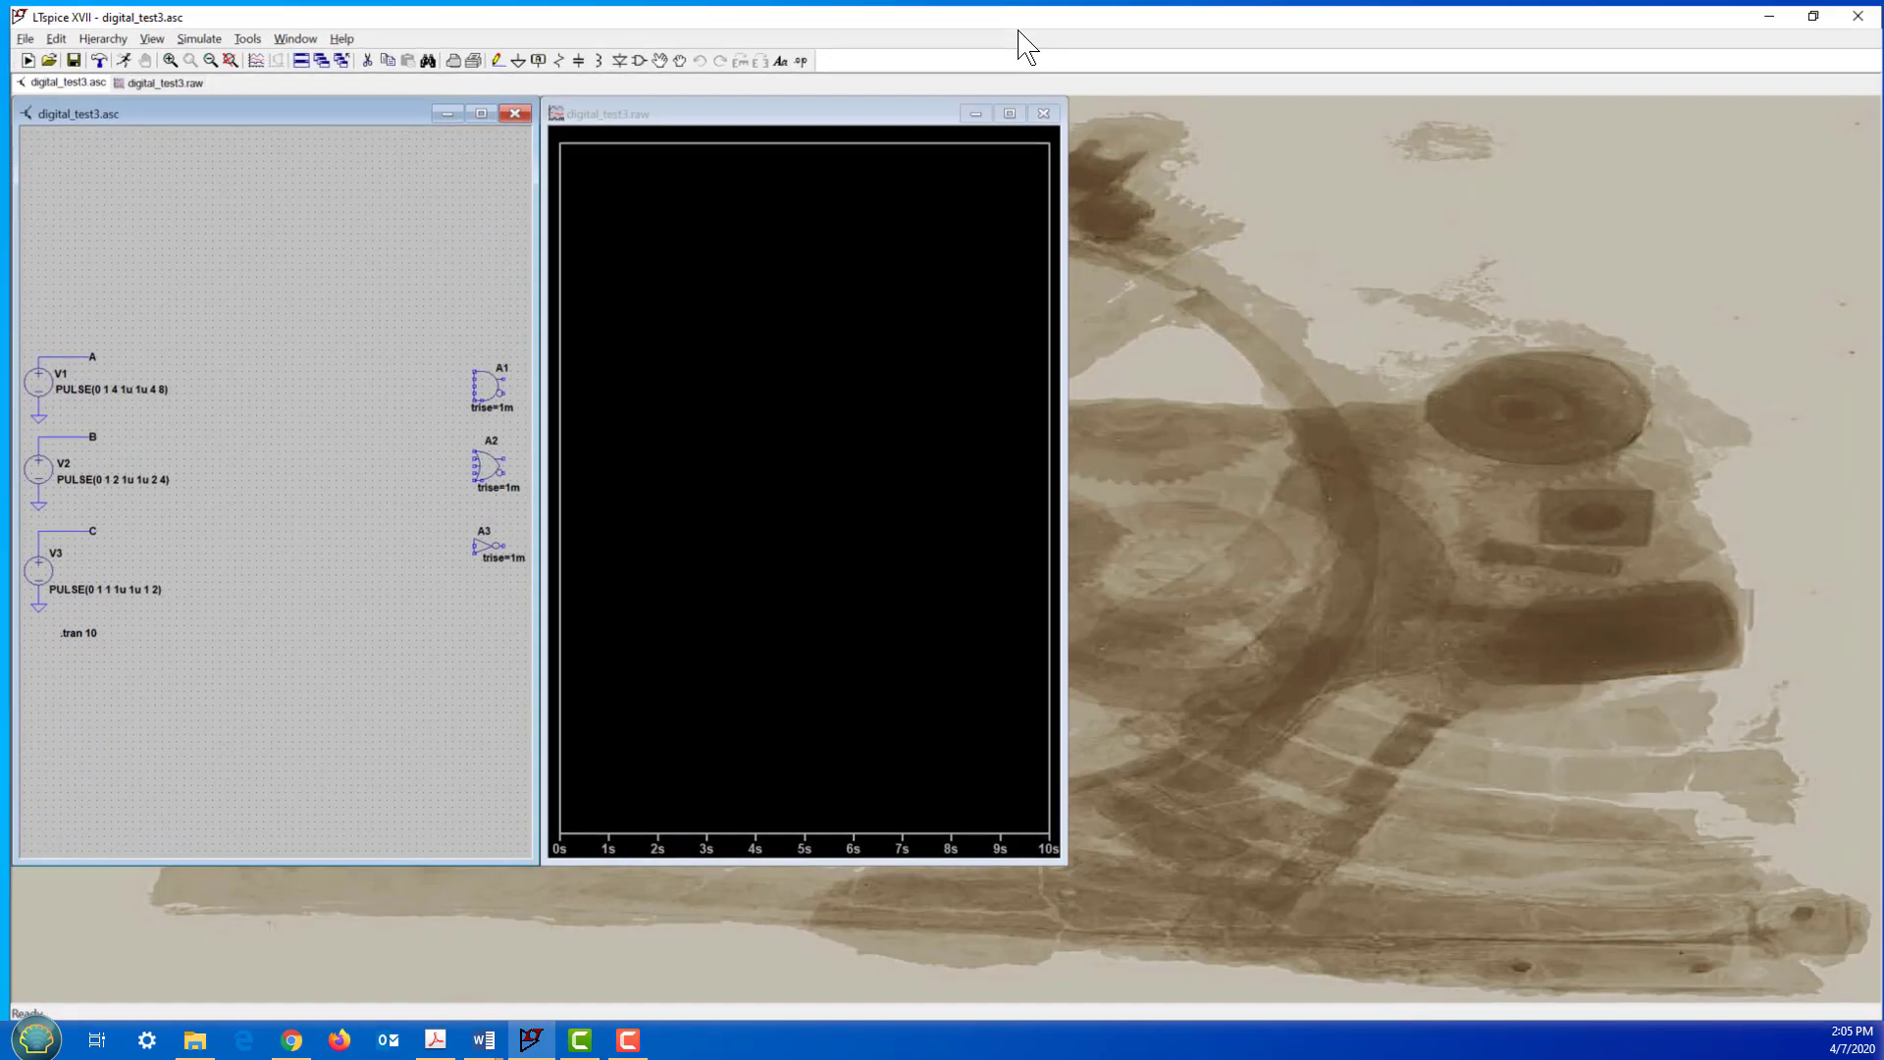
pyautogui.click(294, 61)
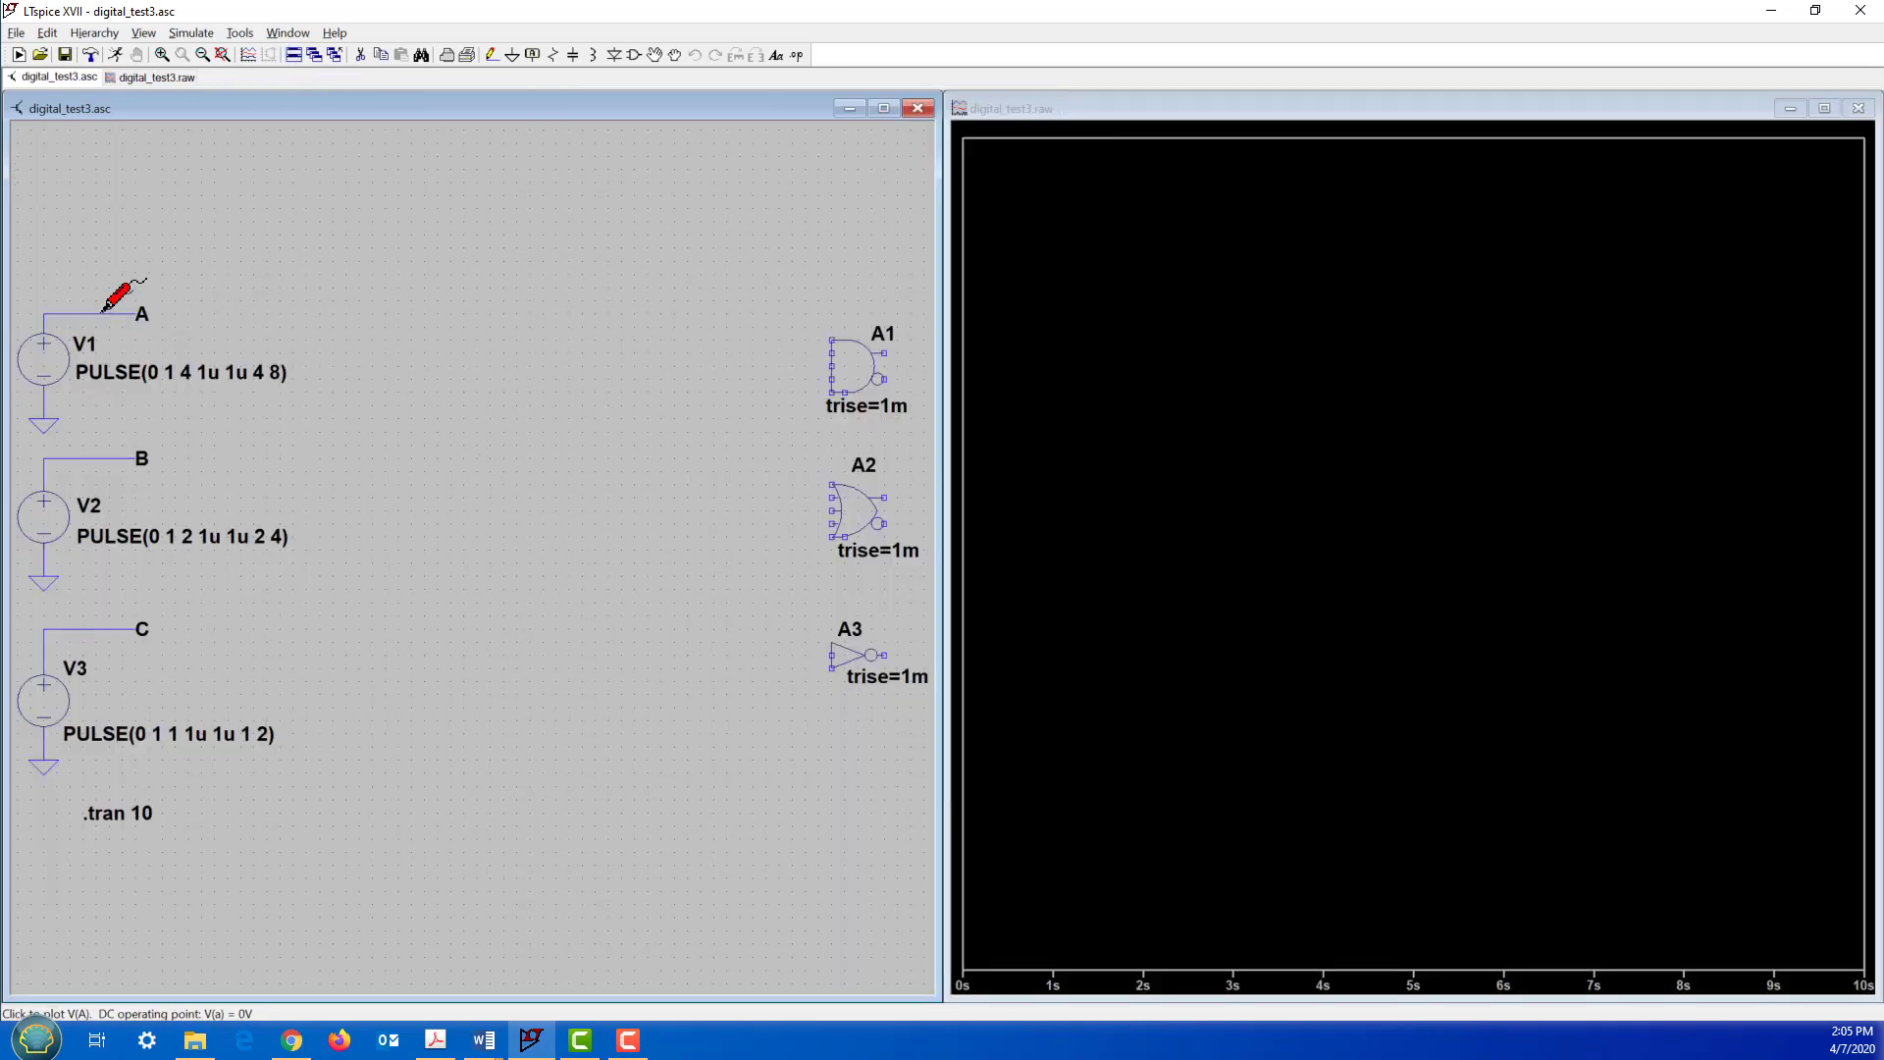
# Step: Probe nodes A, B and C in the schematic to plot V(a), V(b) and V(c)
pyautogui.click(103, 312)
pyautogui.click(113, 459)
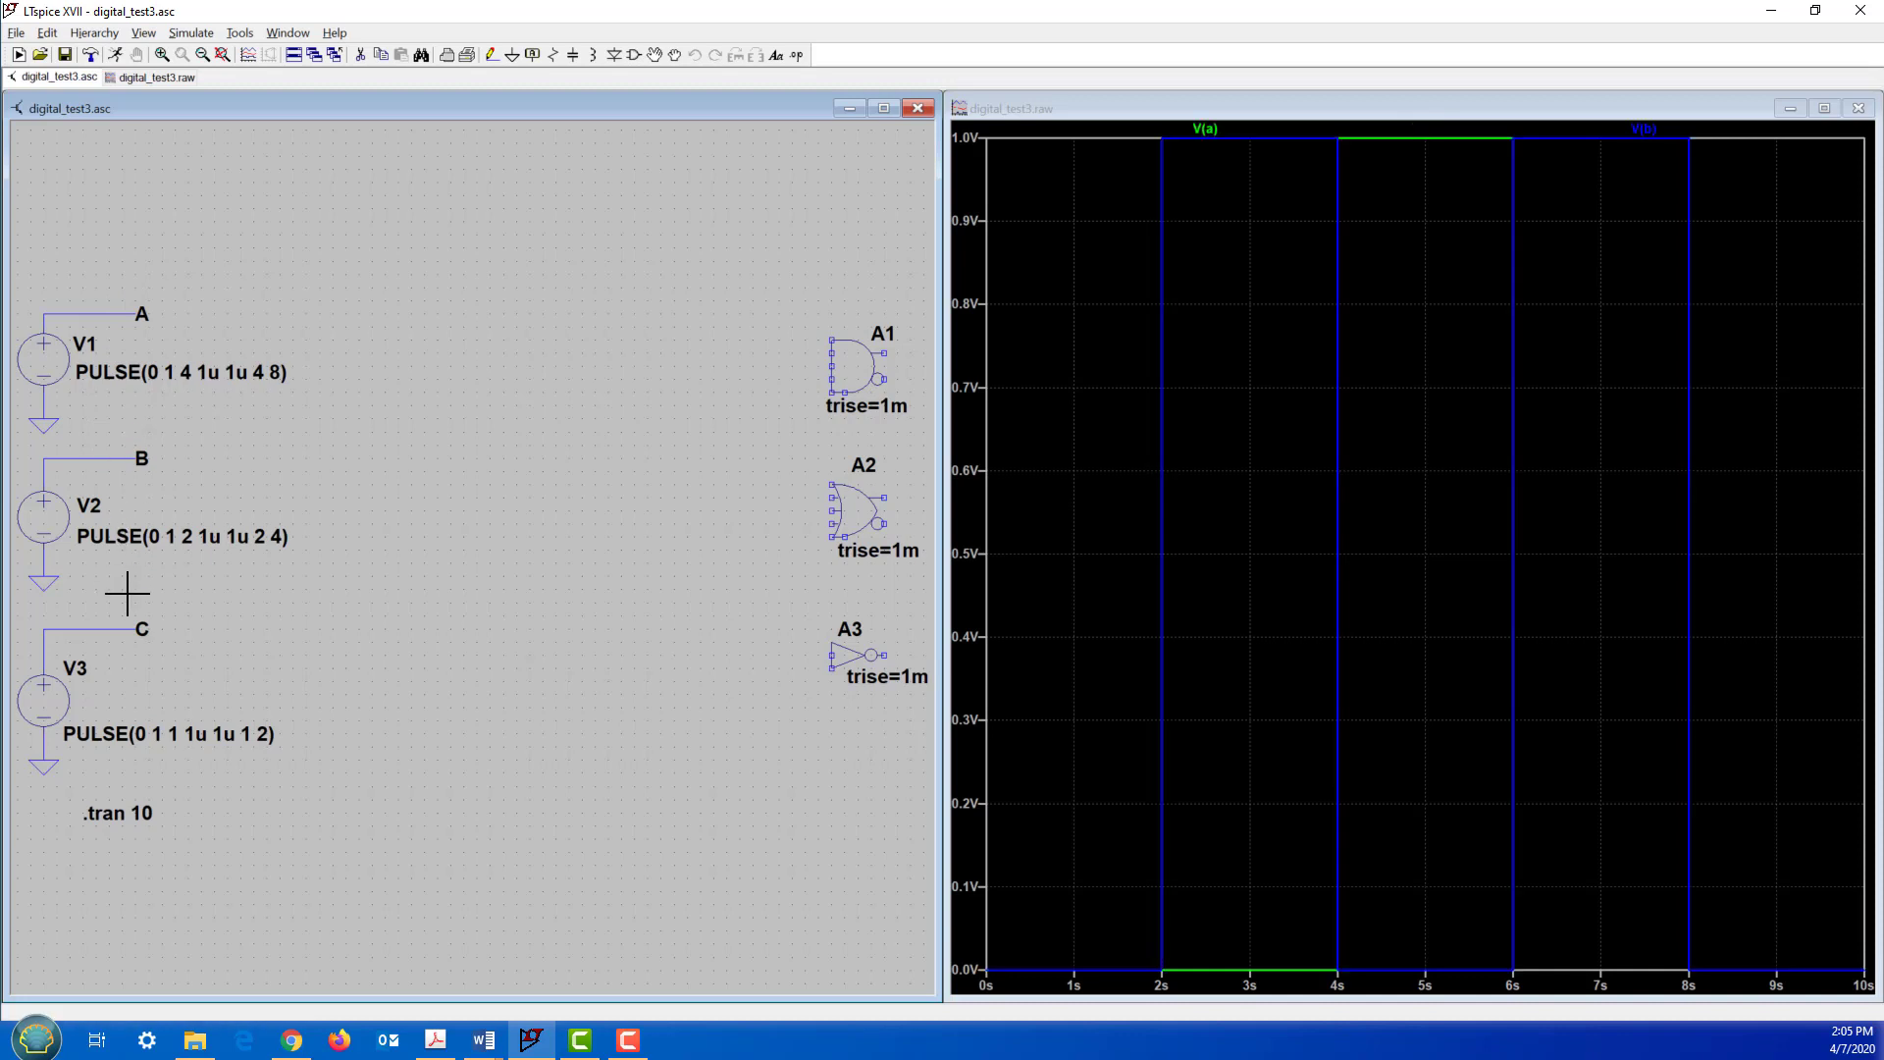
pyautogui.click(123, 629)
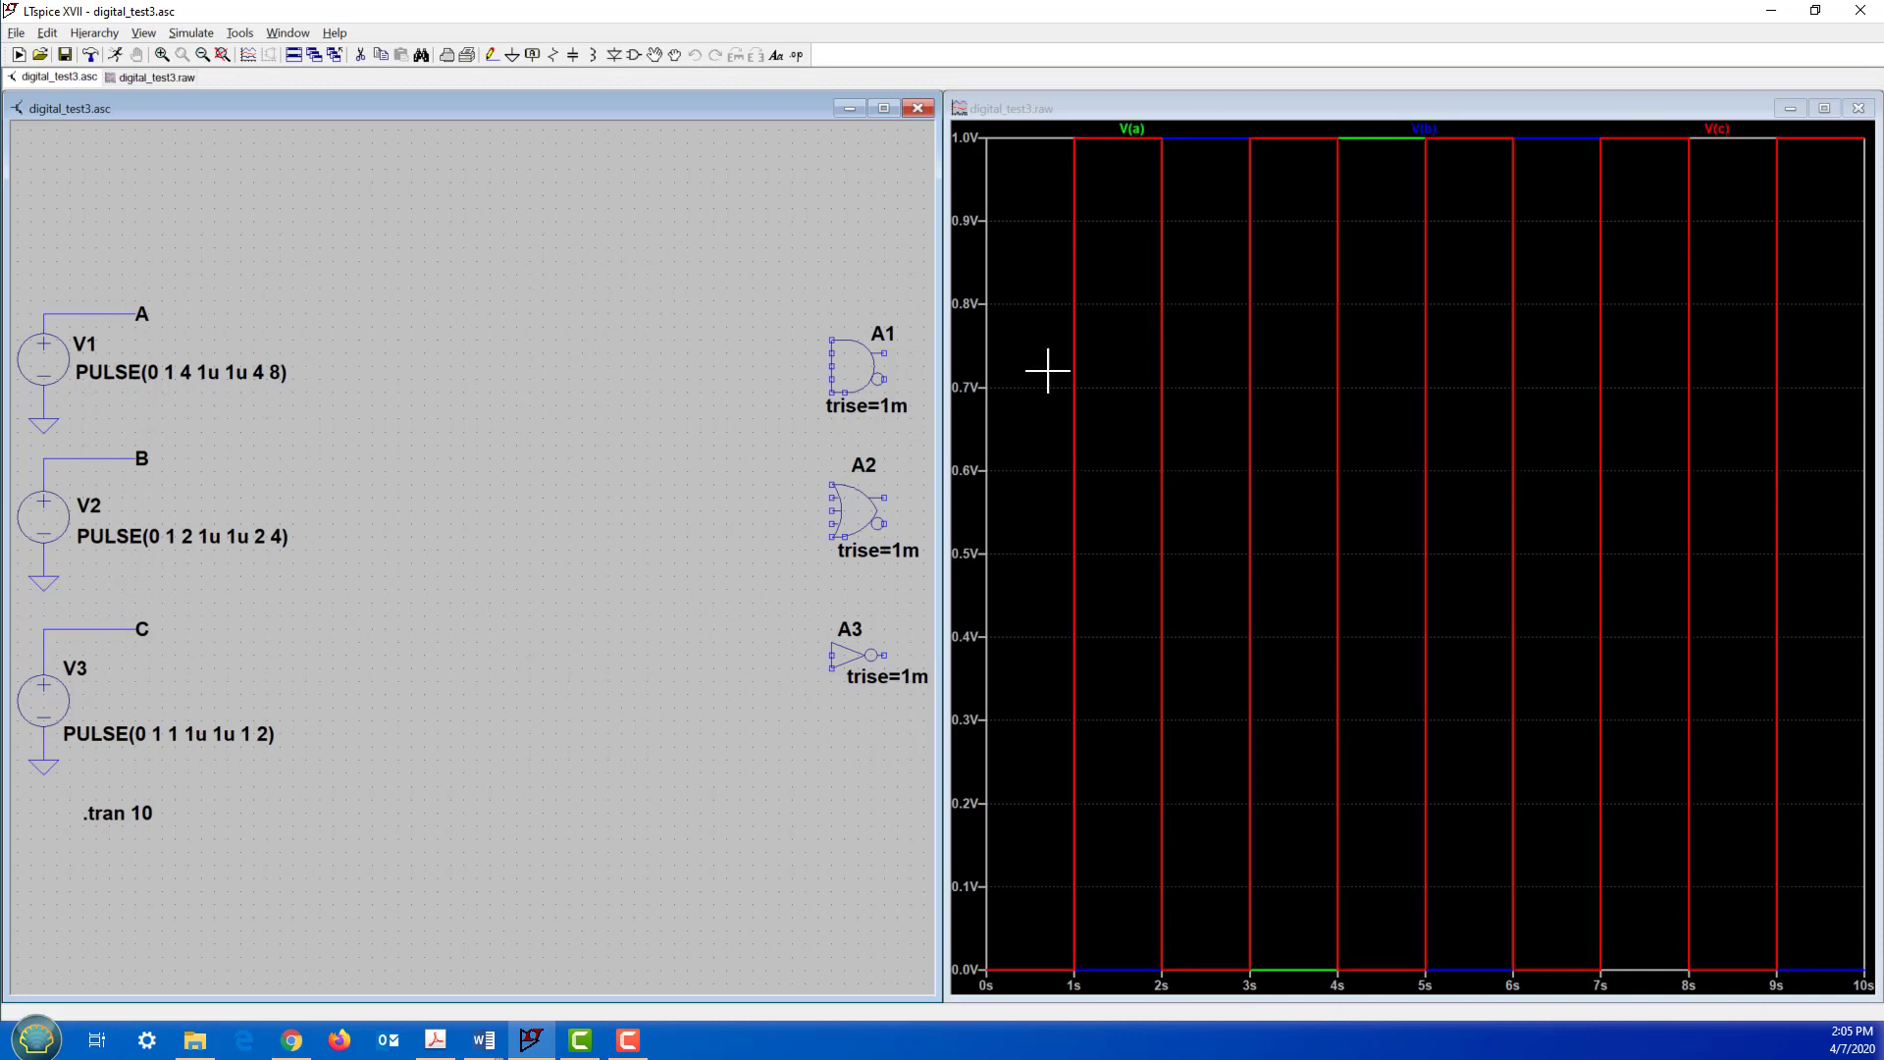
# Step: Add two plot panes and separate the traces, with V(a) in the upper pane, V(b) in the middle and V(c) below
pyautogui.rightClick(1272, 376)
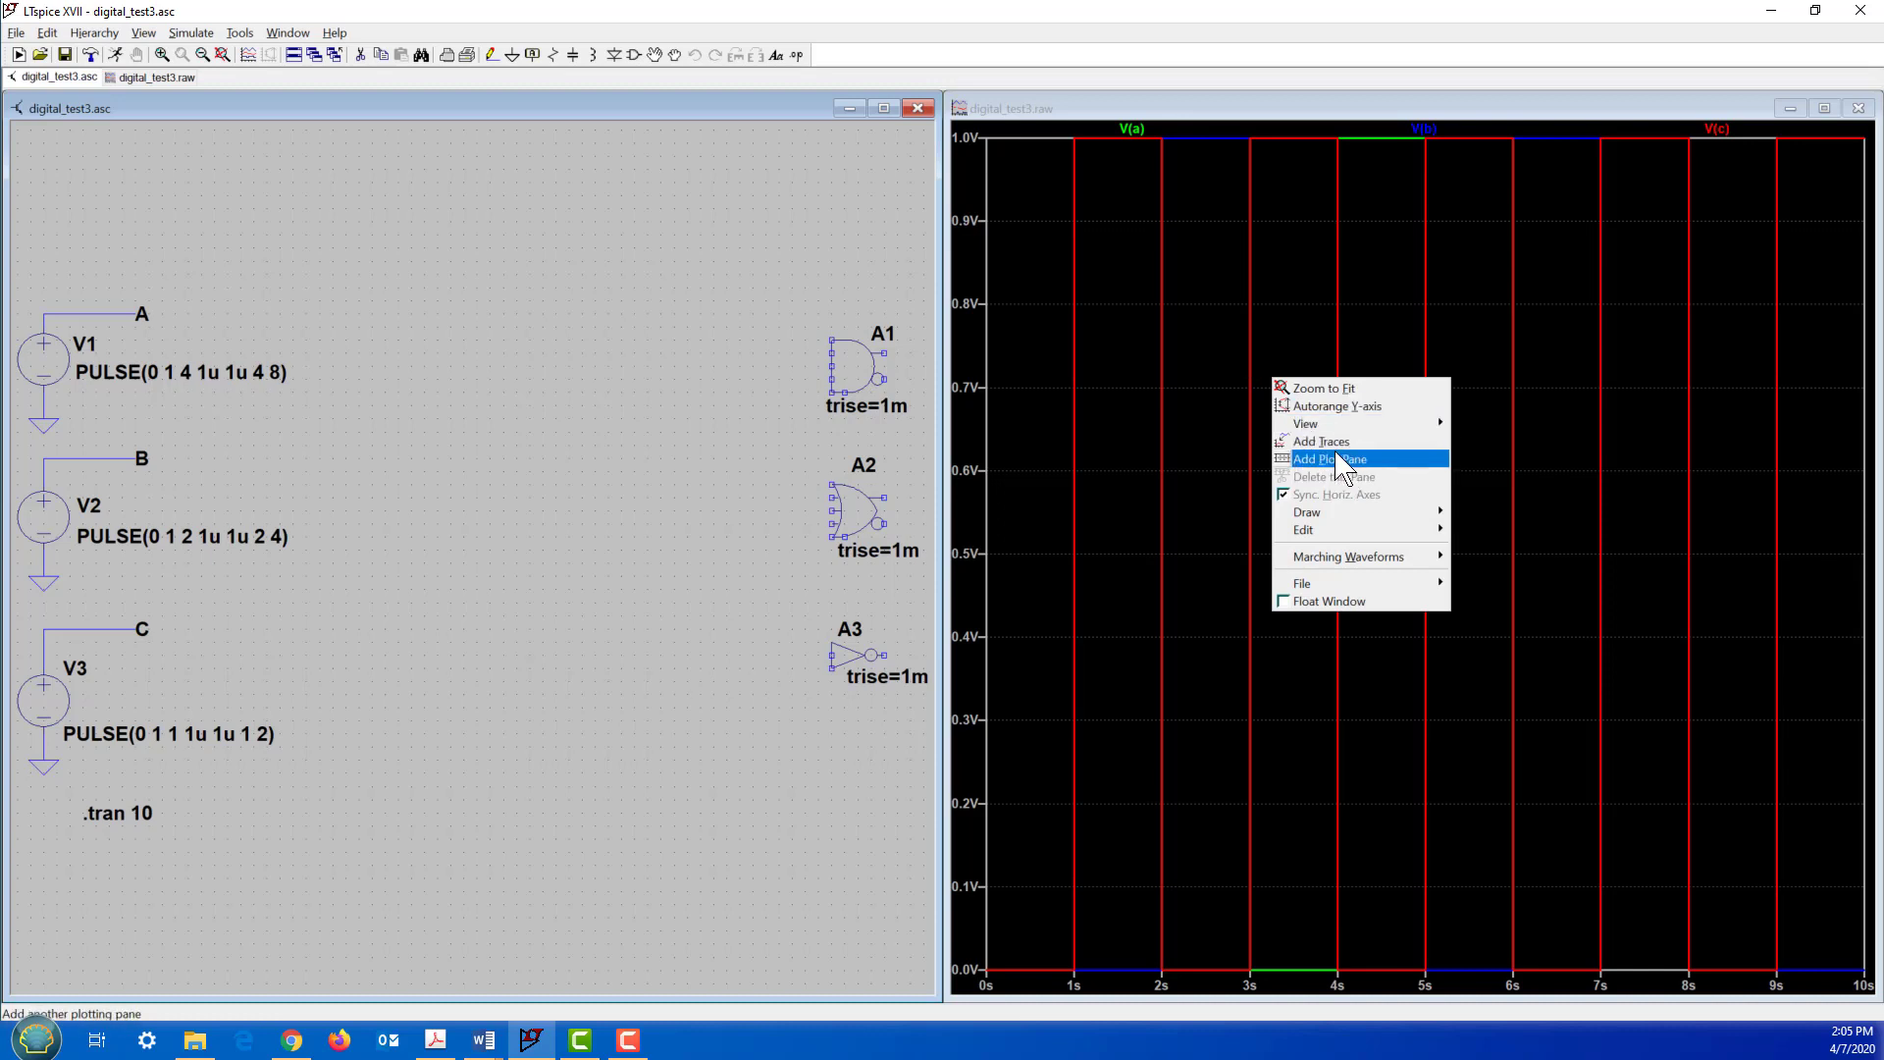
pyautogui.click(1342, 460)
pyautogui.rightClick(1266, 381)
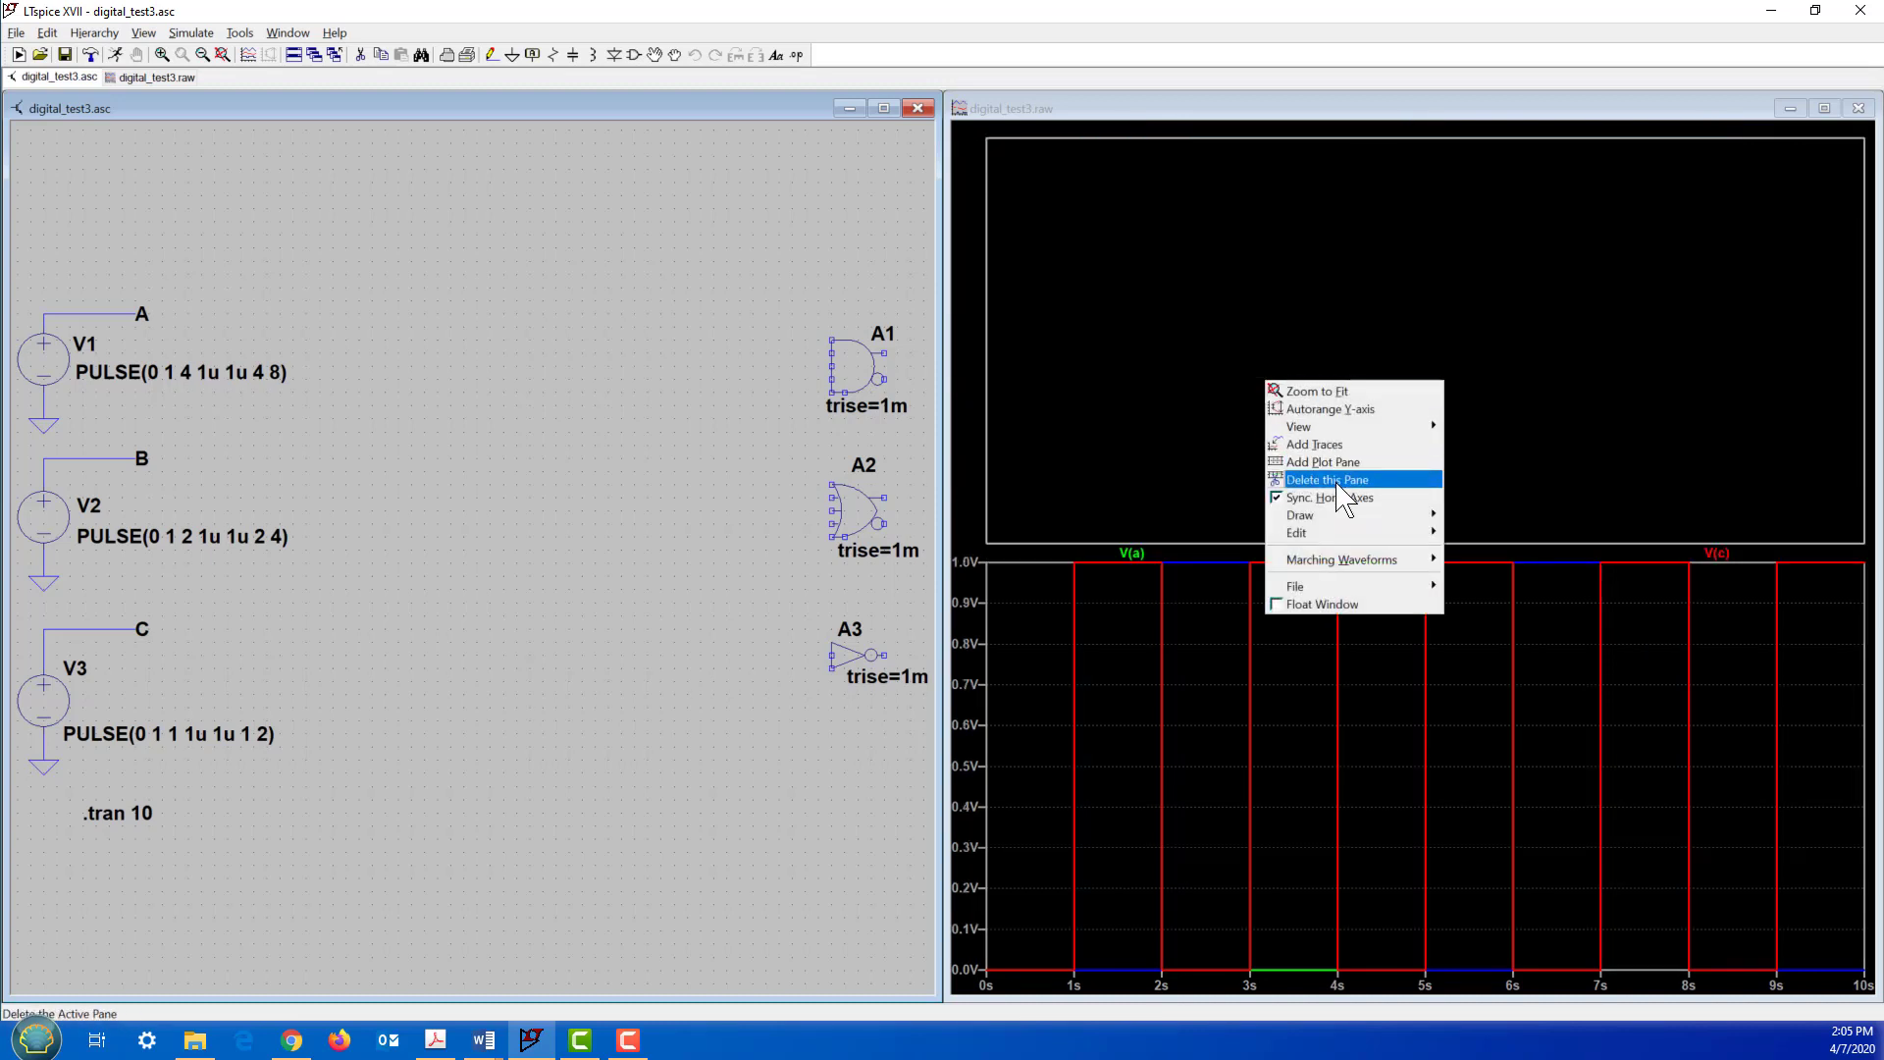
pyautogui.click(1325, 462)
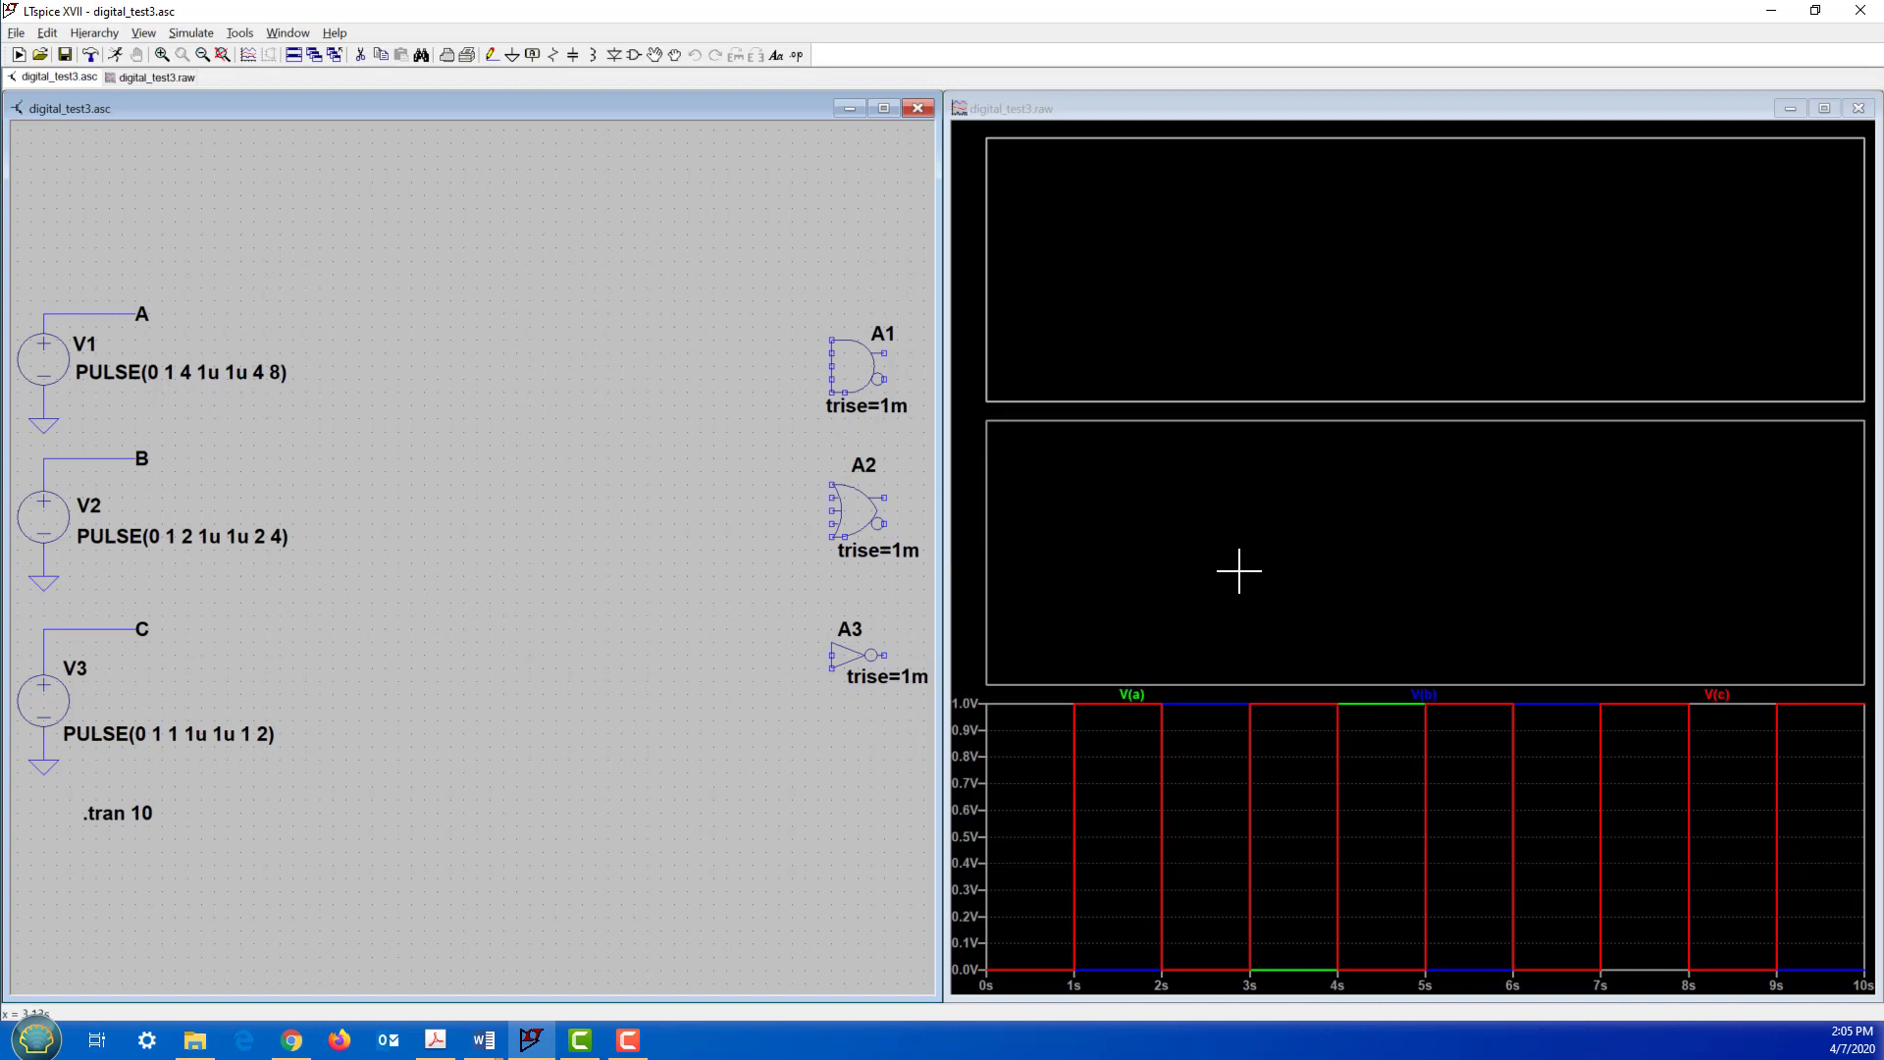
pyautogui.moveTo(1162, 699); pyautogui.dragTo(1346, 230)
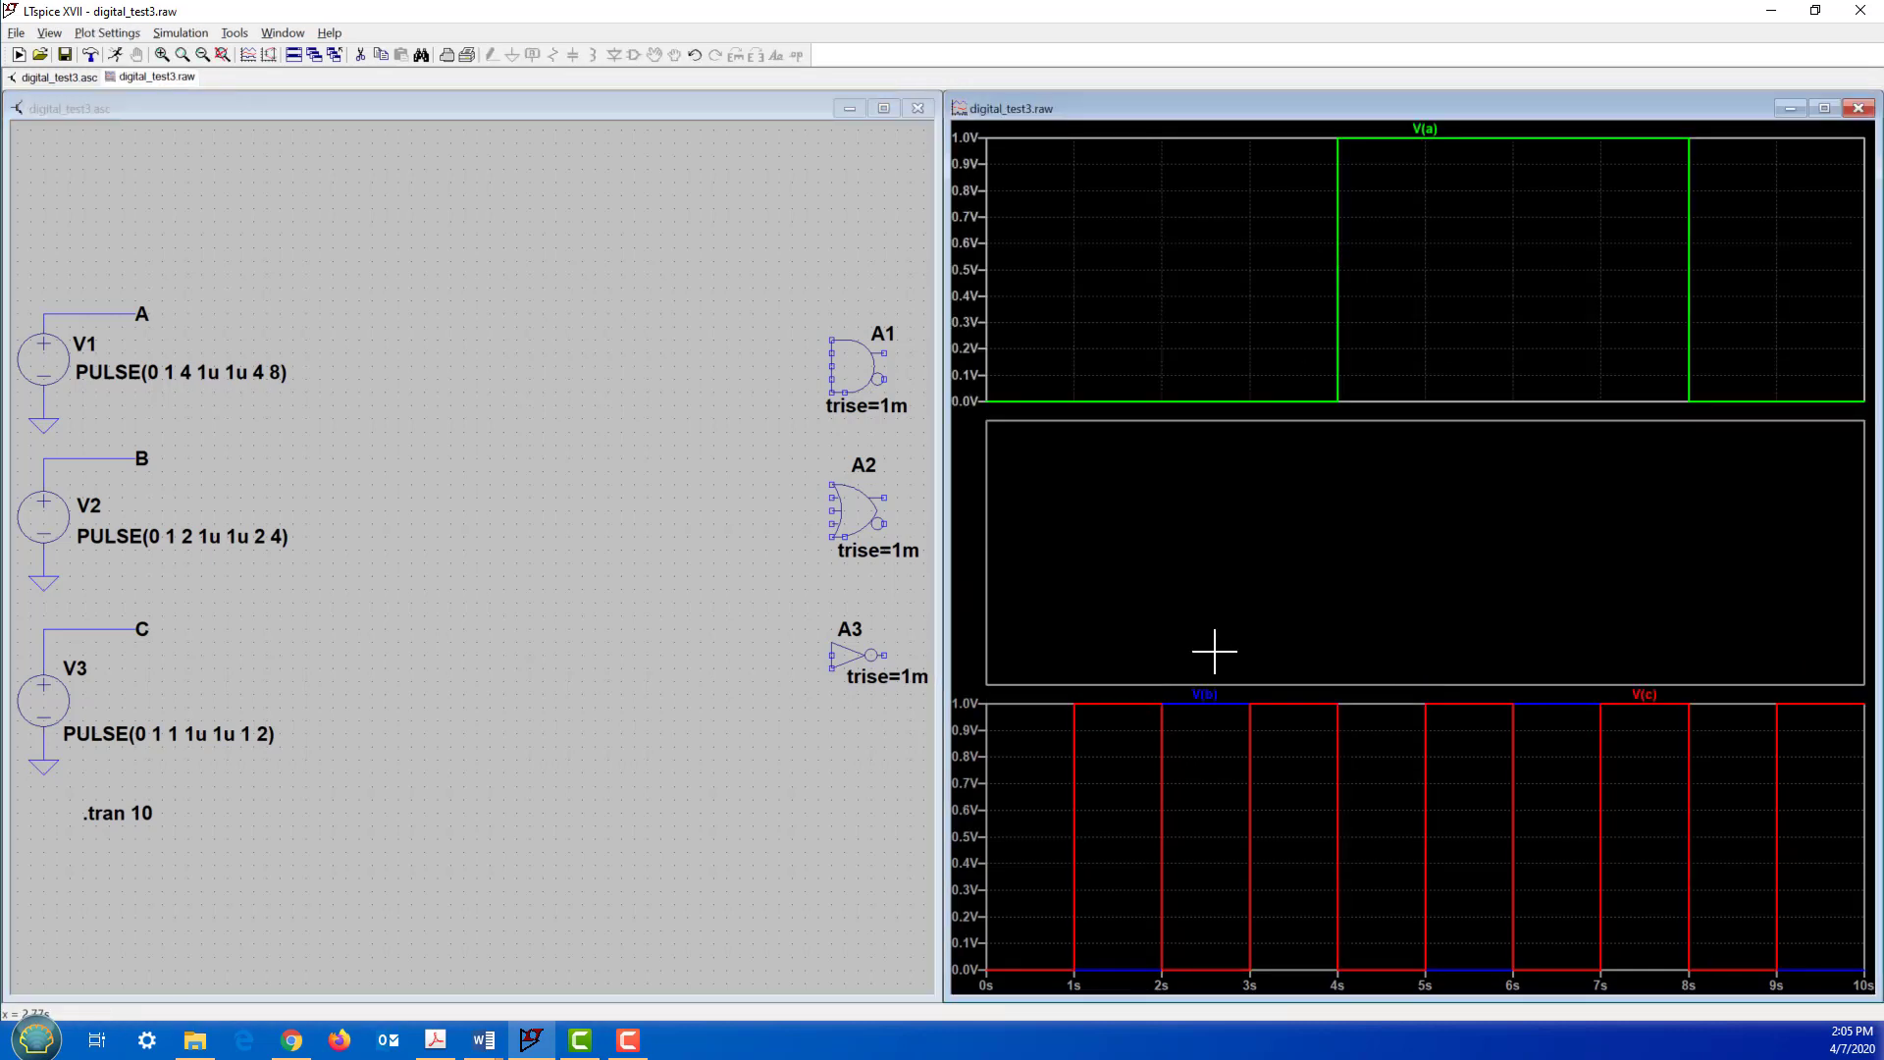
pyautogui.moveTo(1222, 699); pyautogui.dragTo(1352, 535)
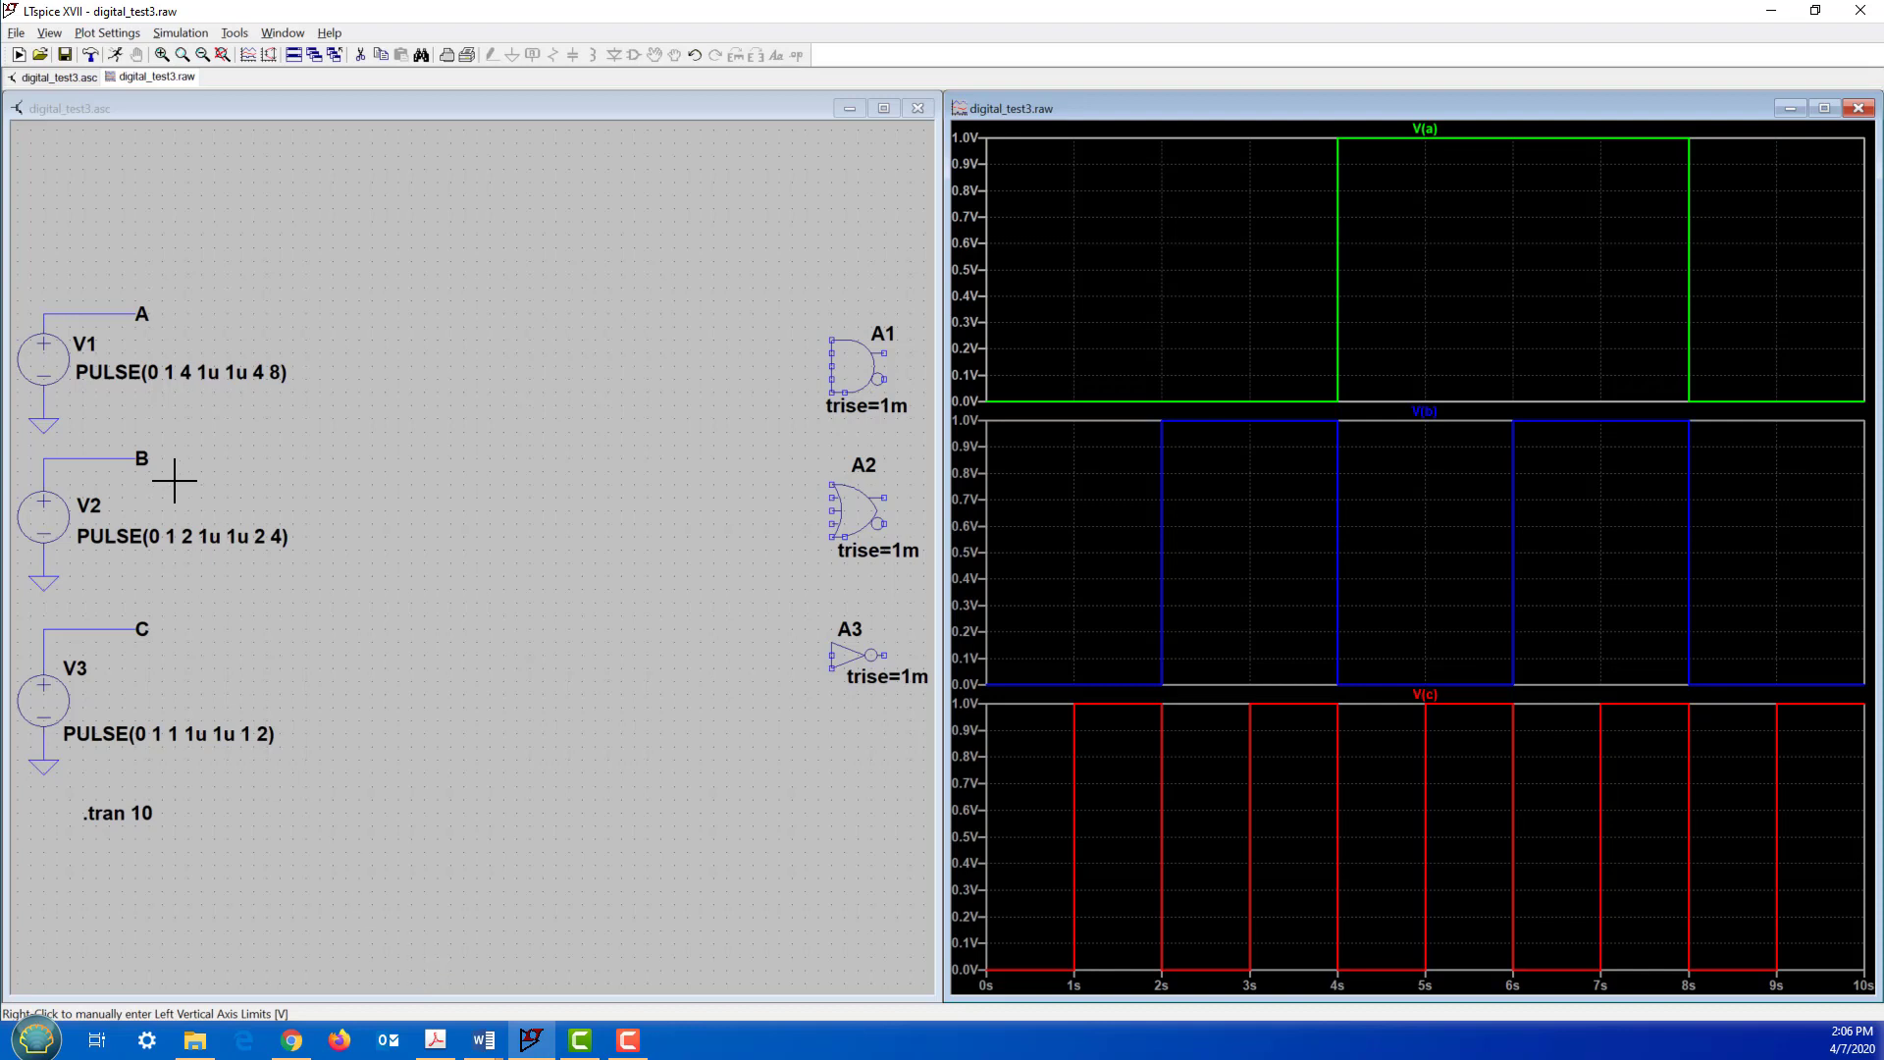
# Step: Show only the schematic in a reduced LTspice window and narrow the Sample_Circuits.pdf window so the 3-Input example sits beside it
pyautogui.click(885, 108)
pyautogui.click(1816, 11)
pyautogui.click(1481, 265)
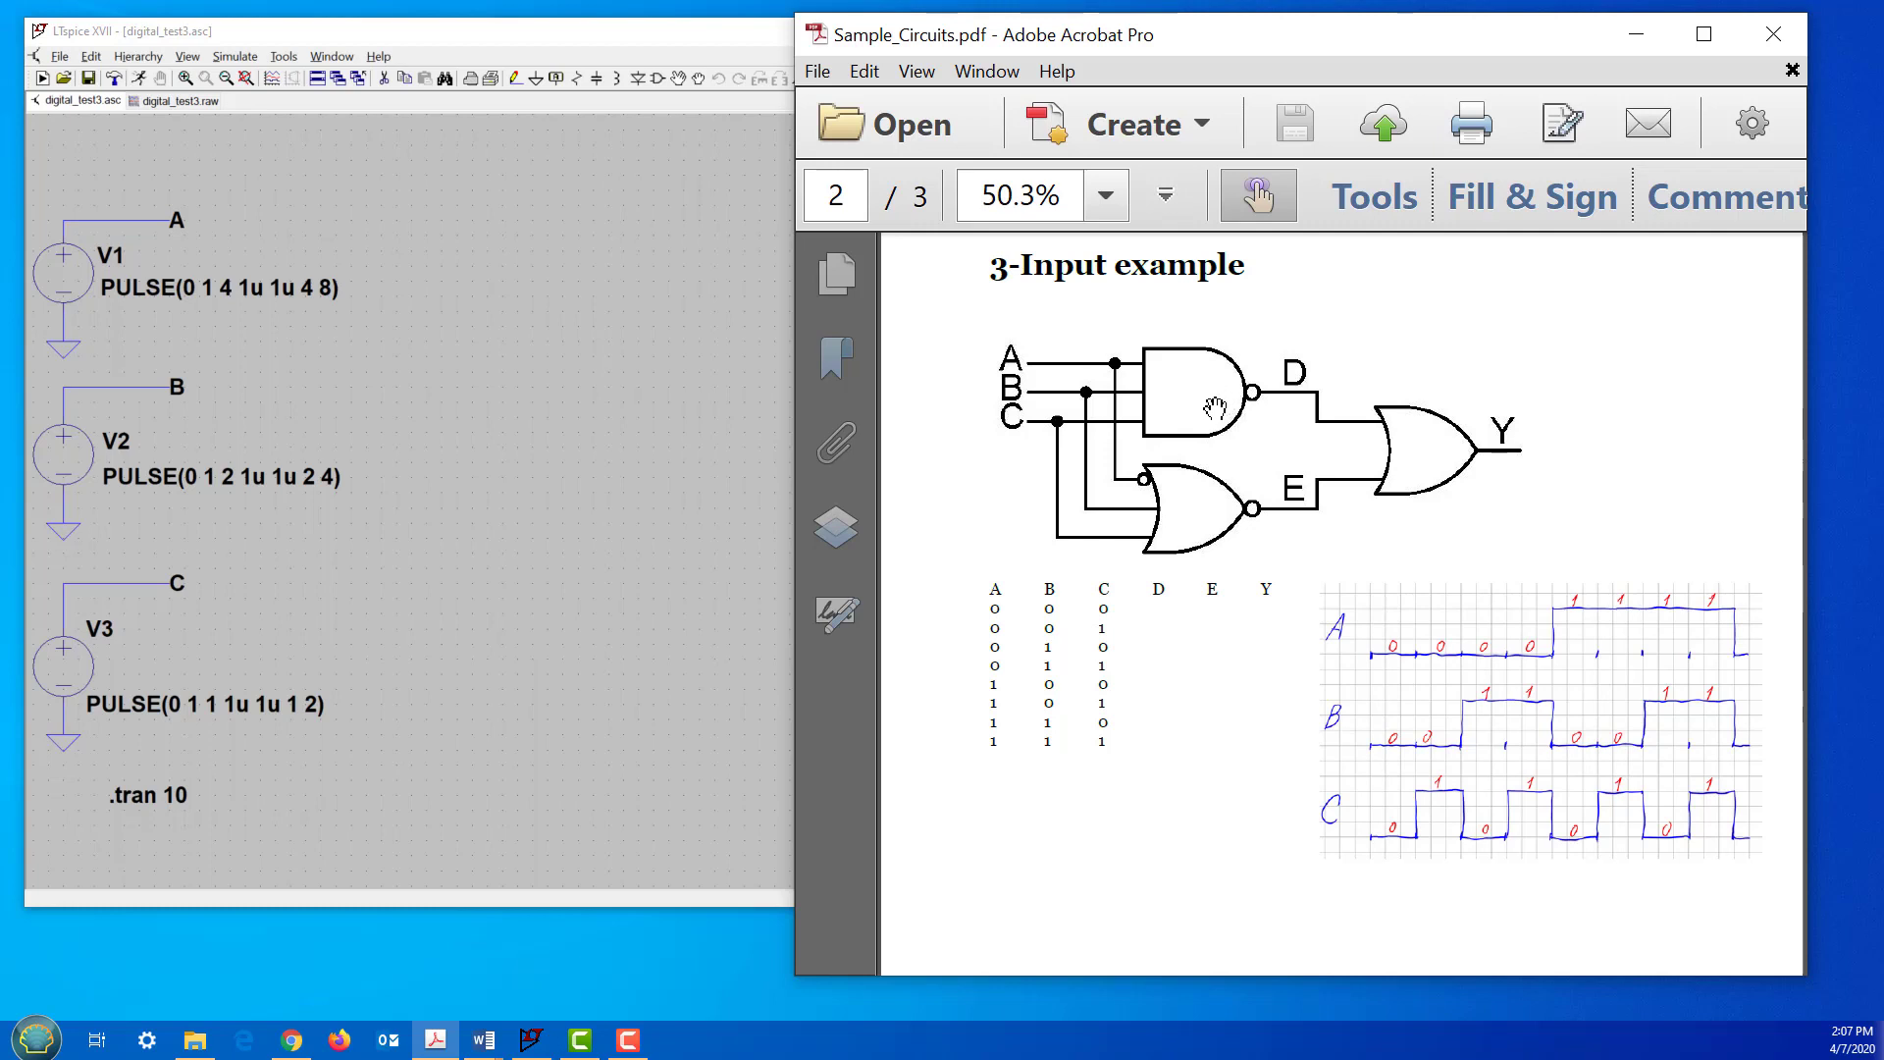
pyautogui.moveTo(795, 415); pyautogui.dragTo(1142, 356)
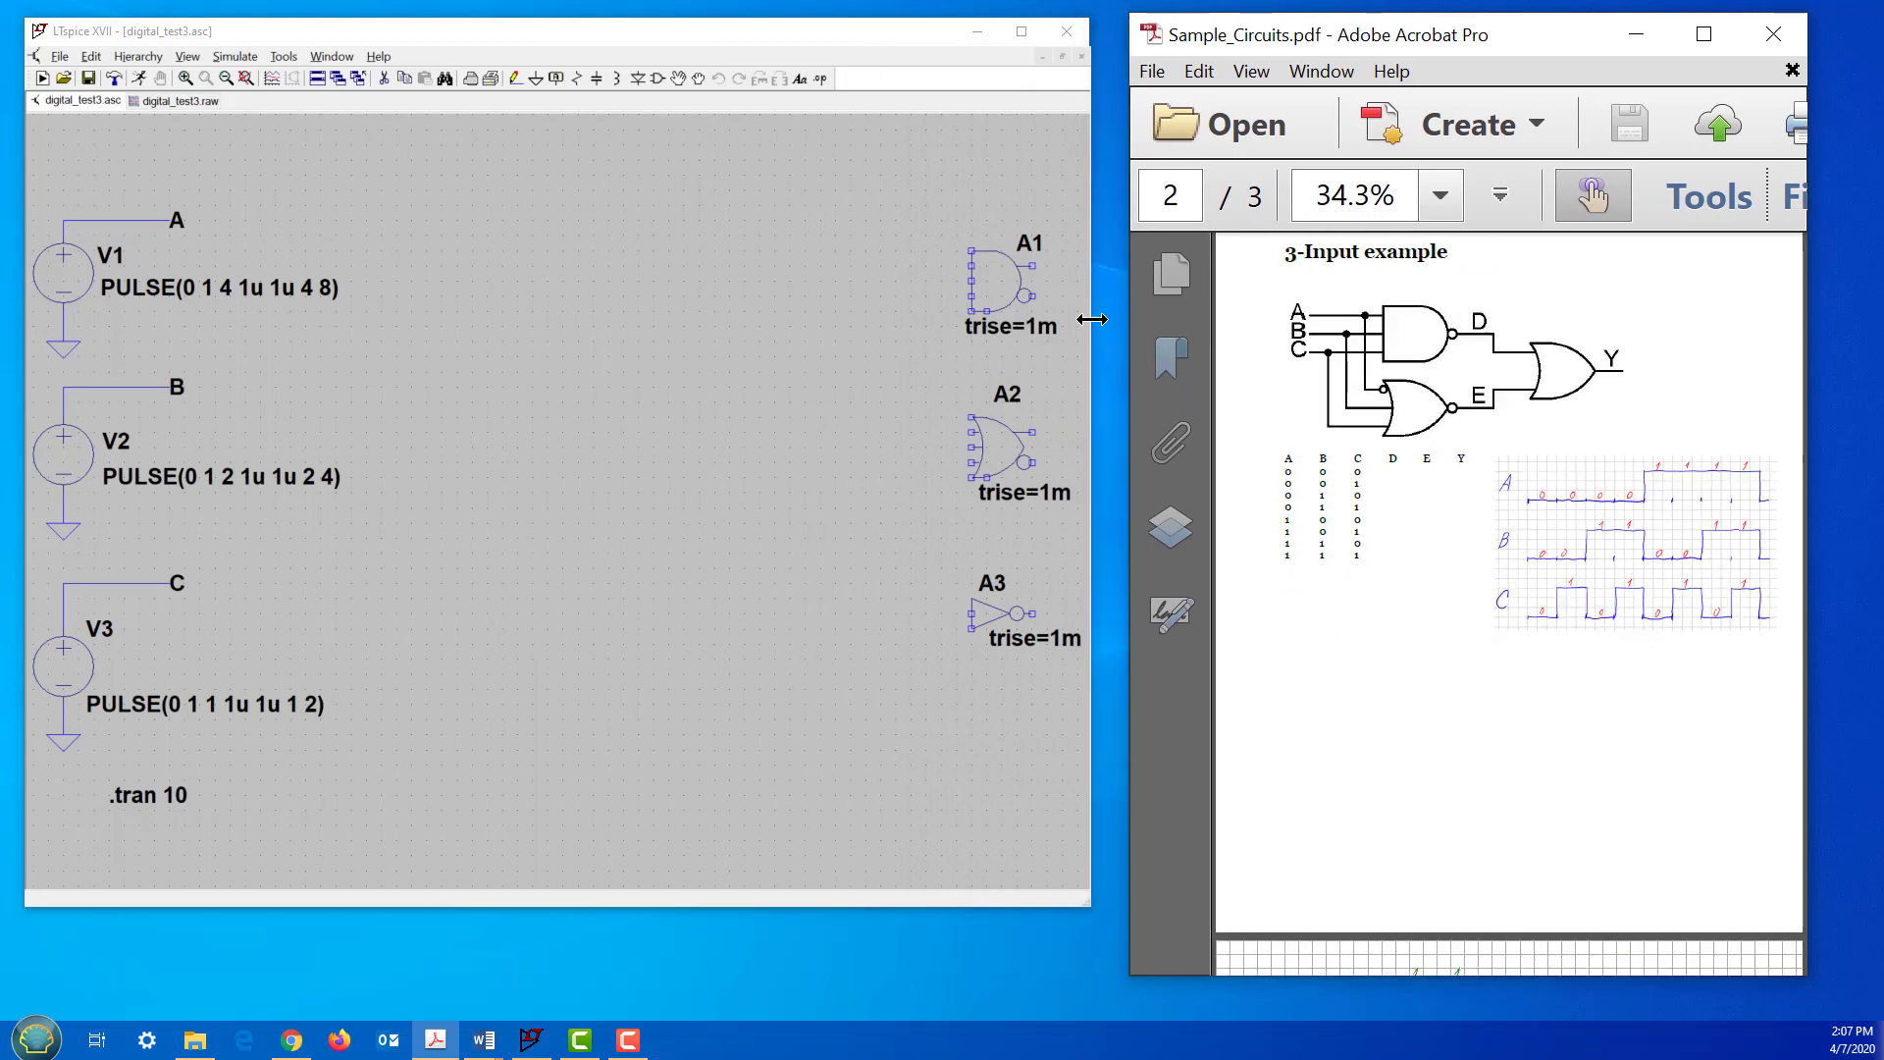
pyautogui.click(1056, 300)
pyautogui.click(1353, 373)
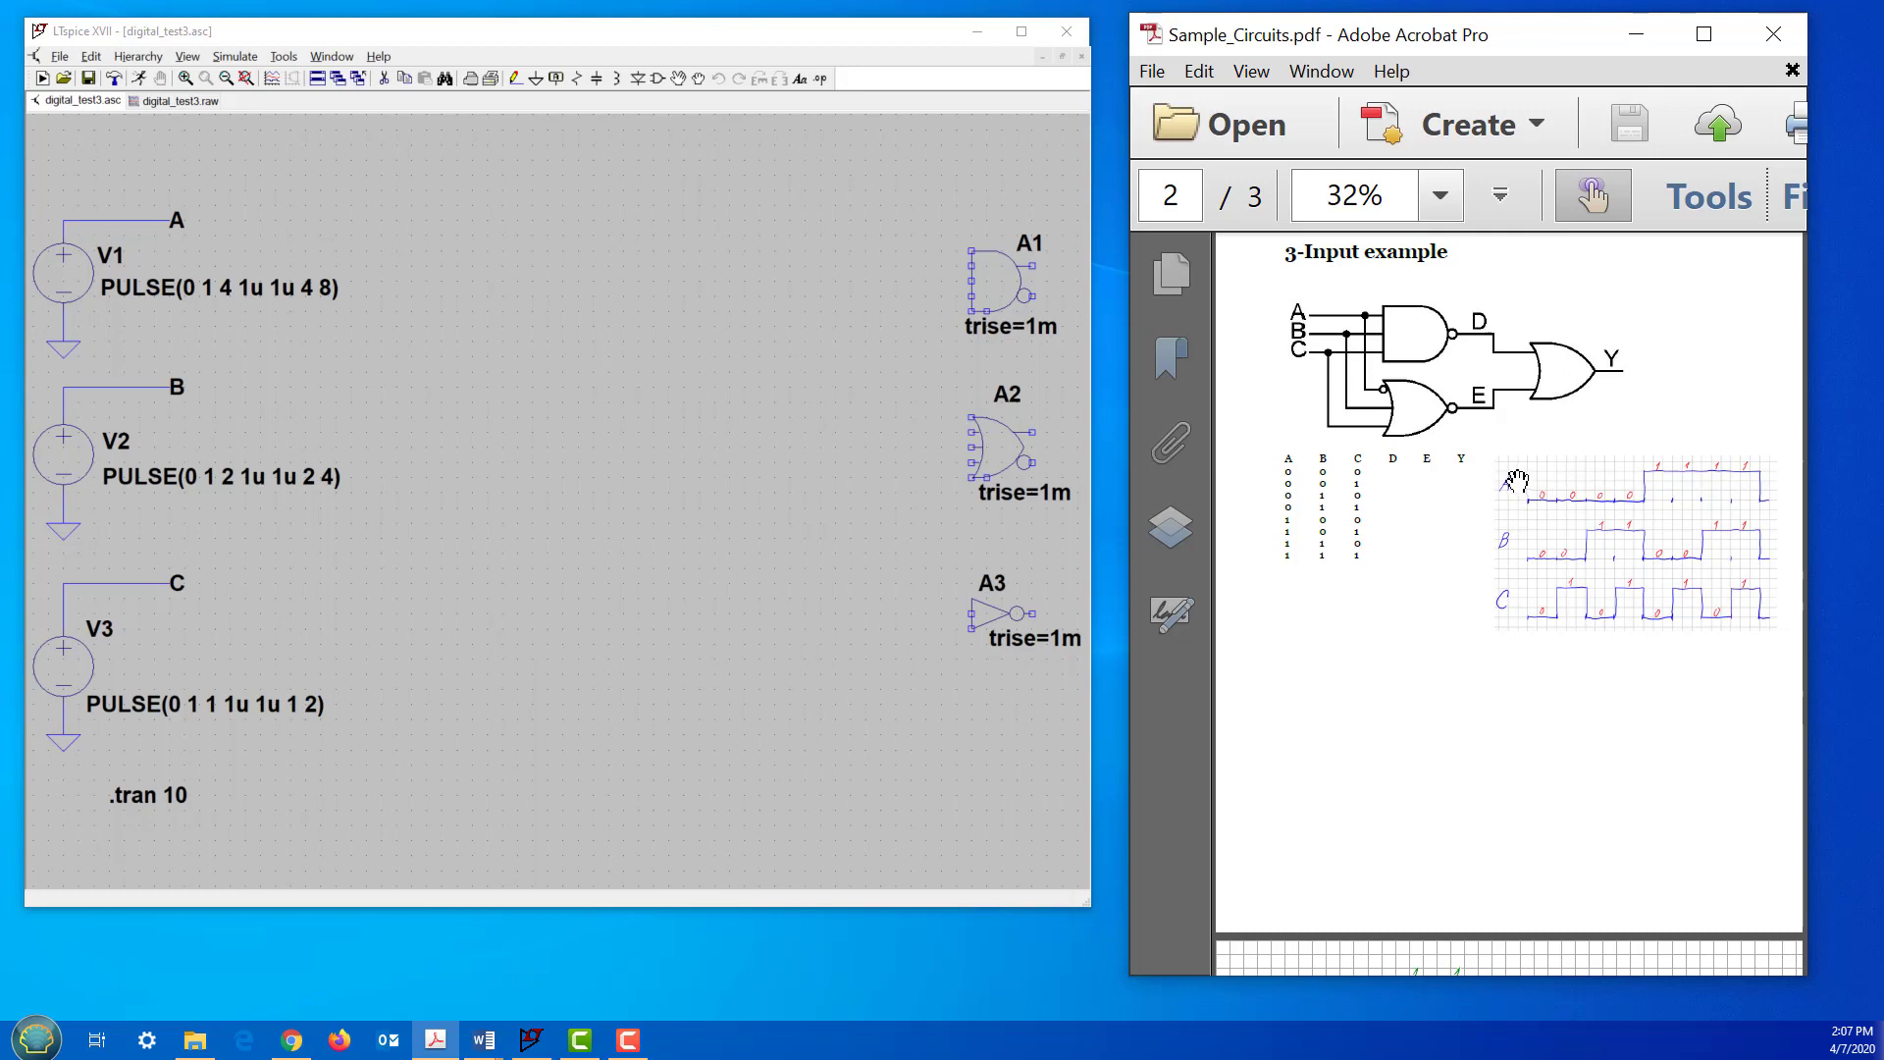
pyautogui.scroll(1, 1516, 480)
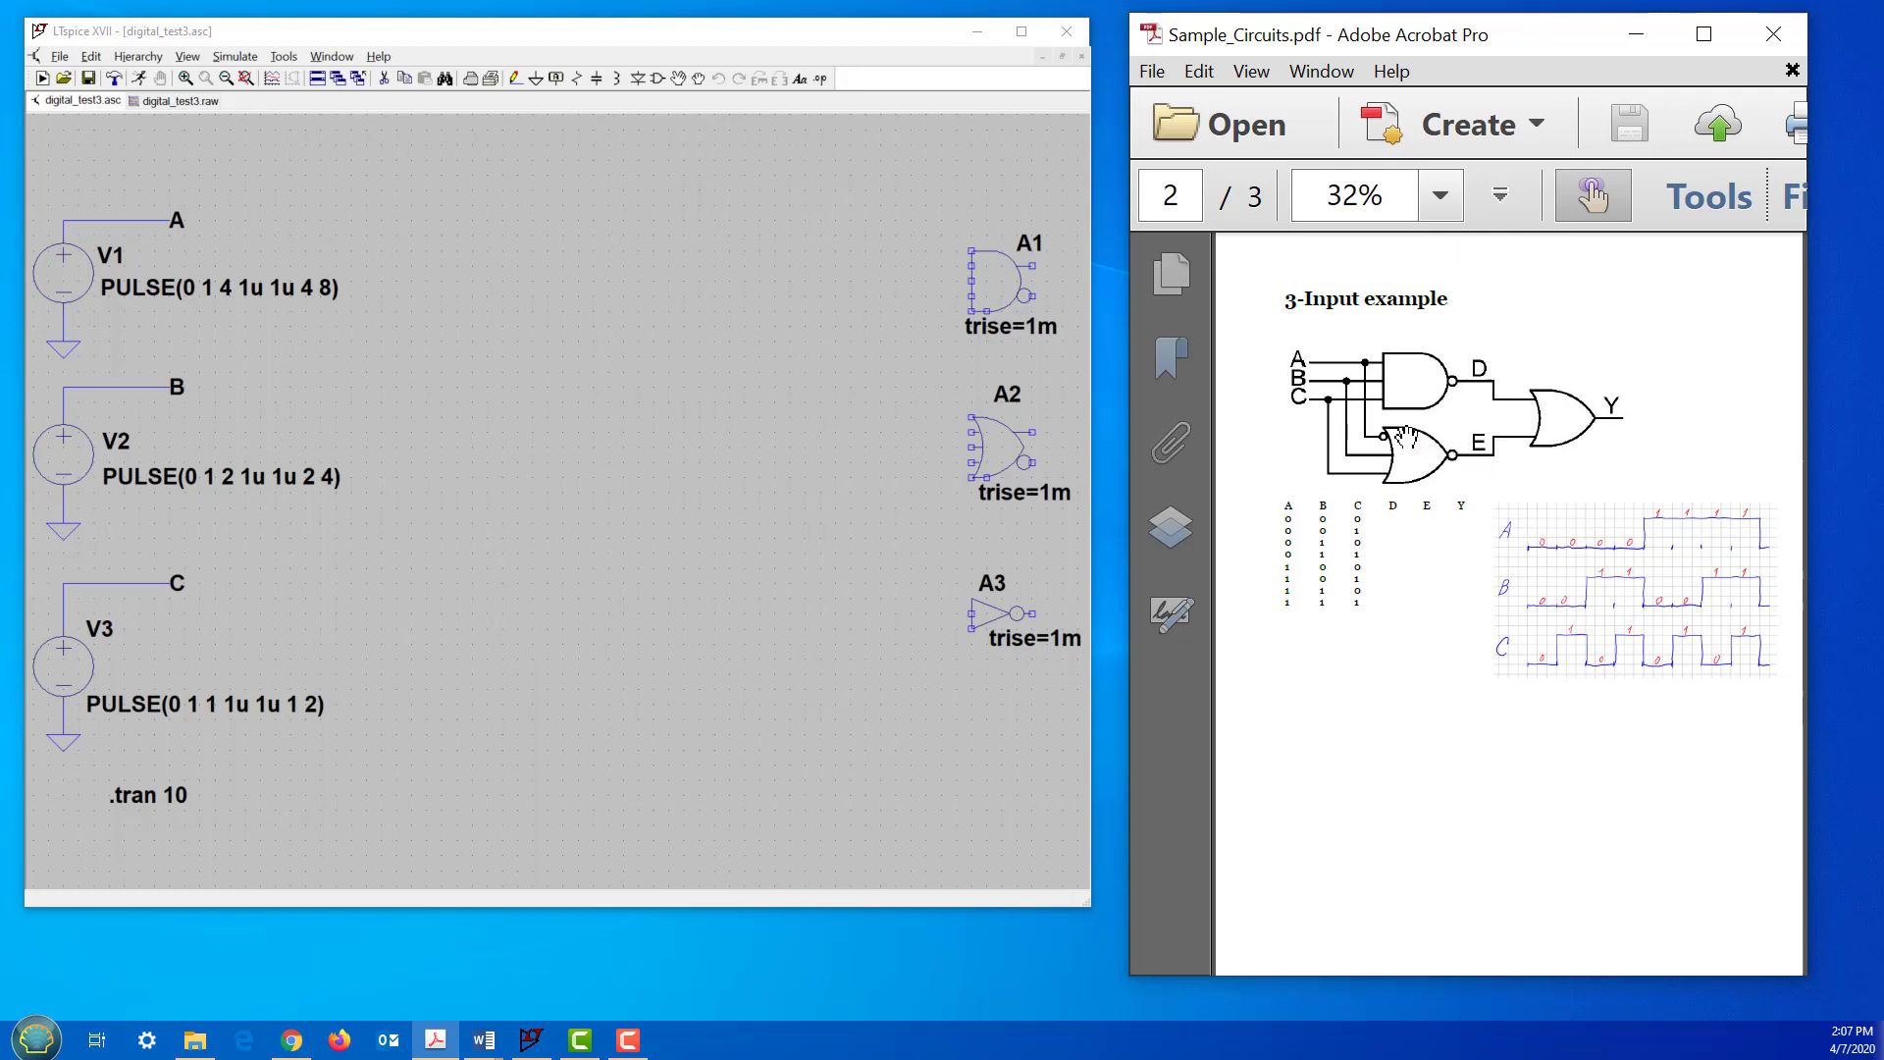
# Step: Move gates A1 and A2 in the LTspice schematic closer to the sources, with A2 aligned directly below A1
pyautogui.click(1011, 412)
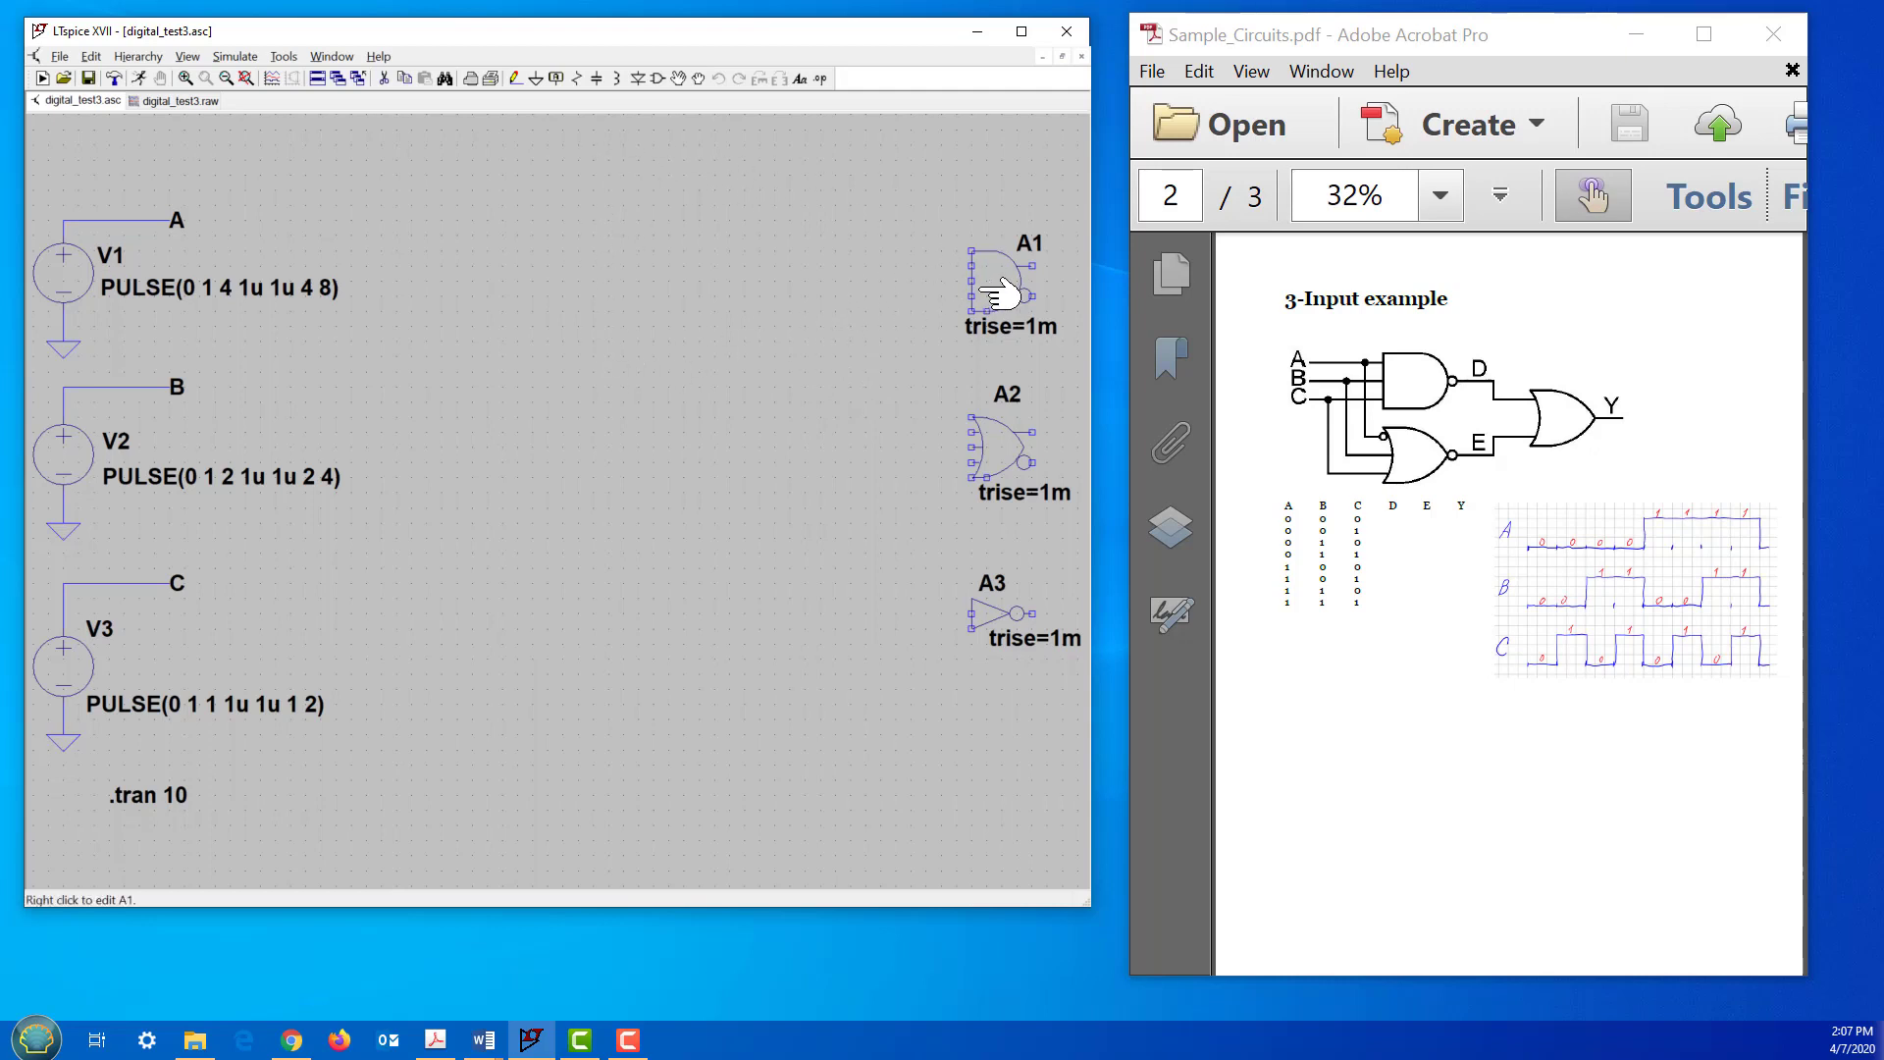
pyautogui.click(679, 78)
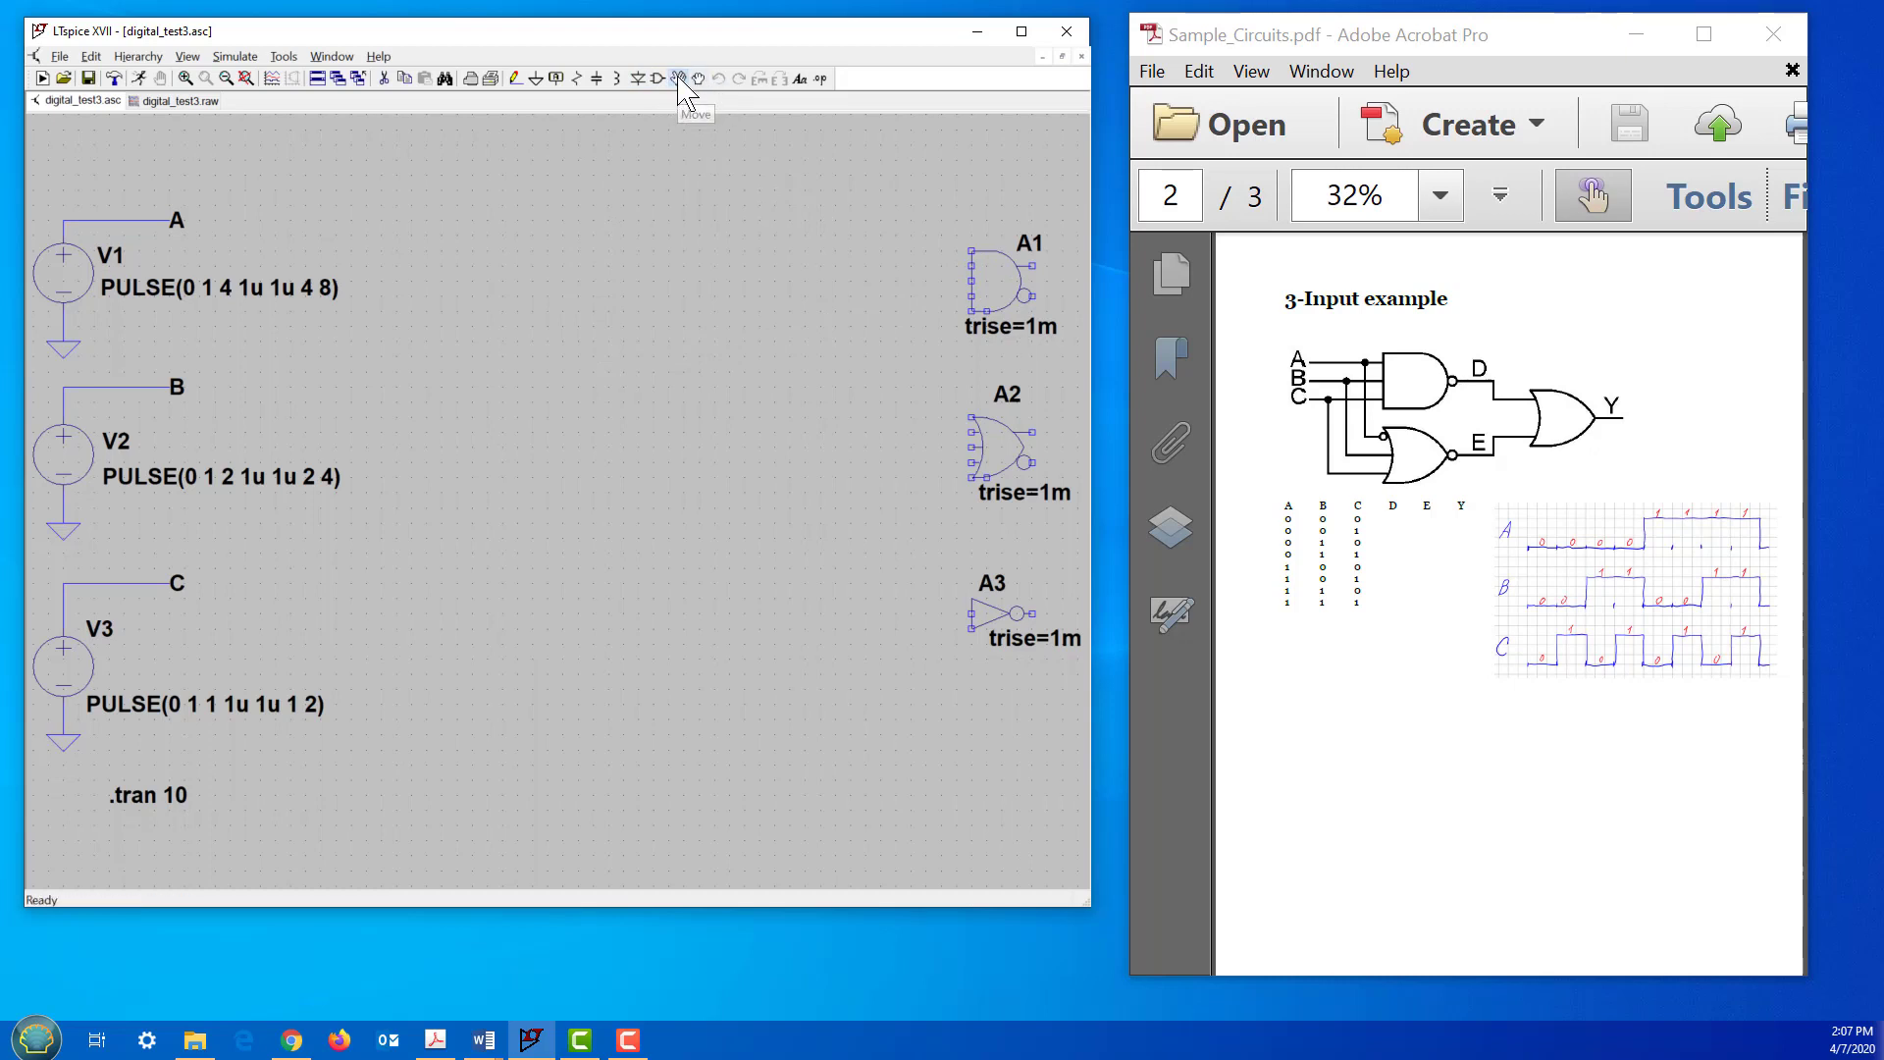
pyautogui.click(974, 266)
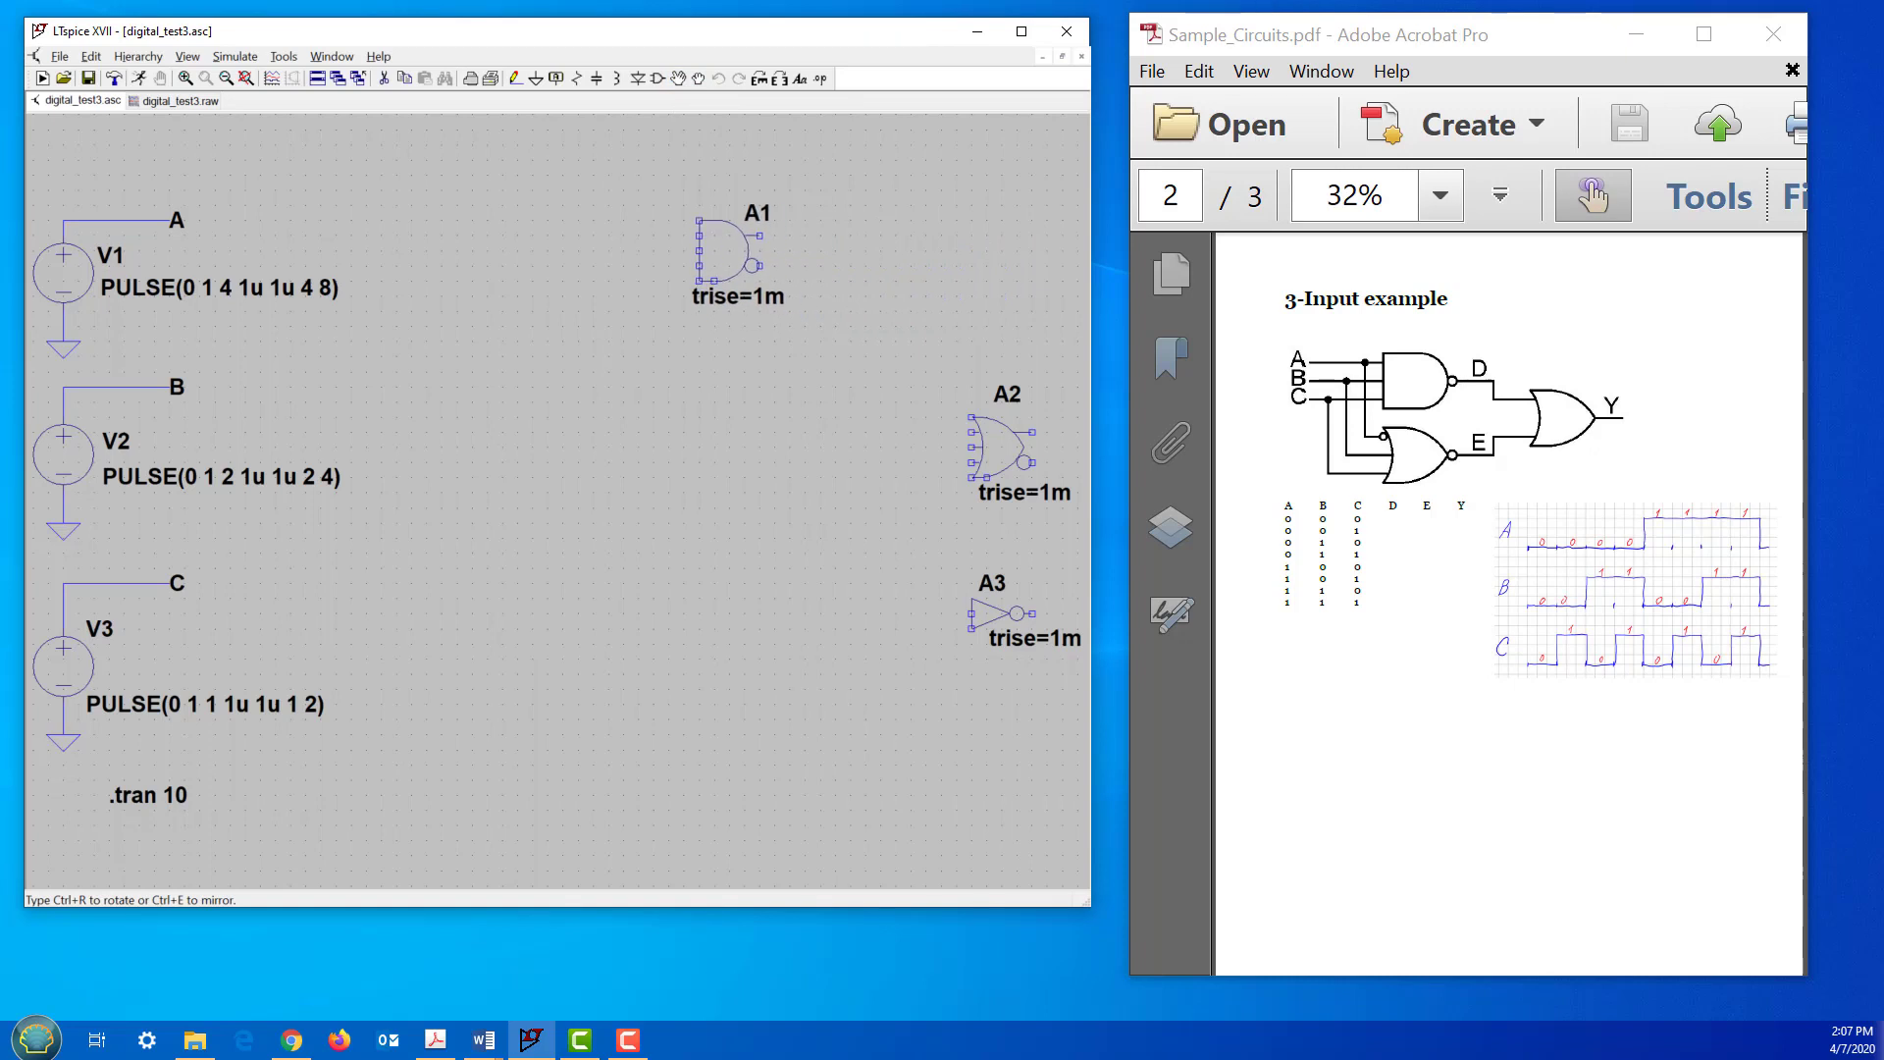
pyautogui.click(711, 239)
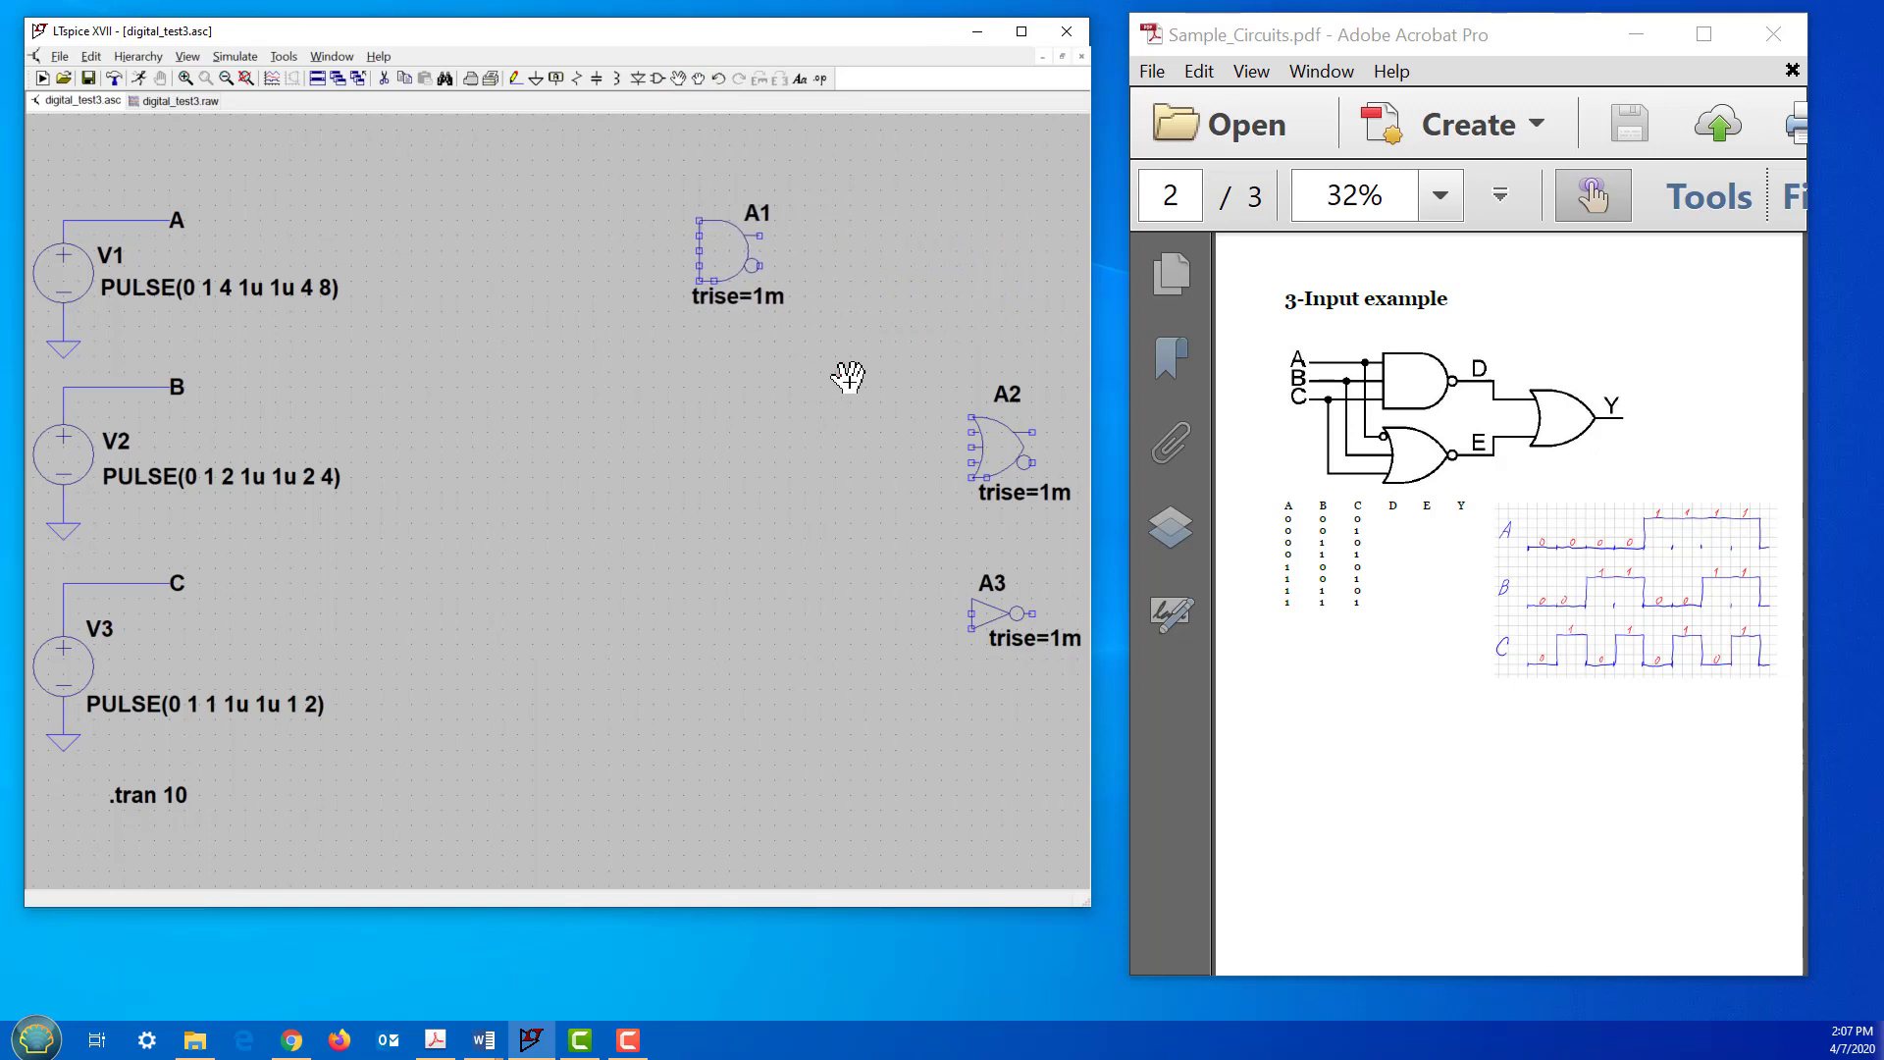
pyautogui.click(995, 442)
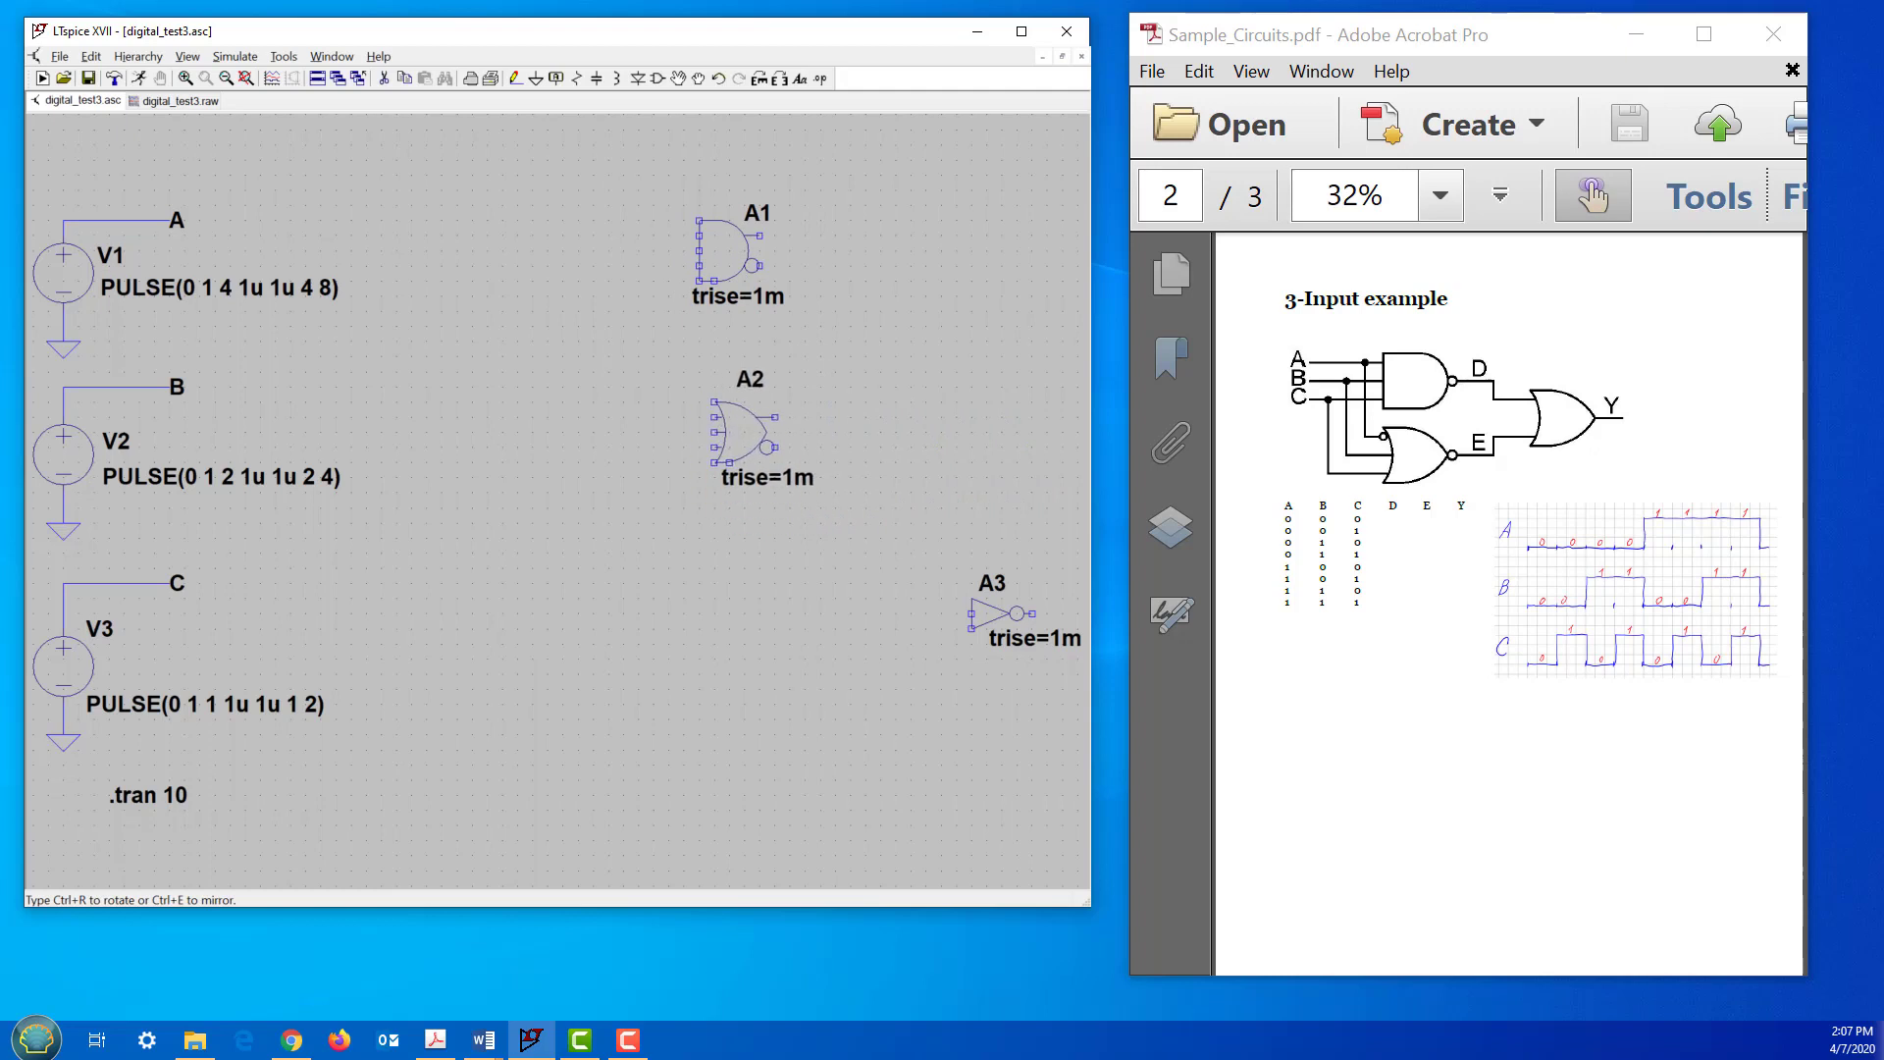
pyautogui.click(724, 417)
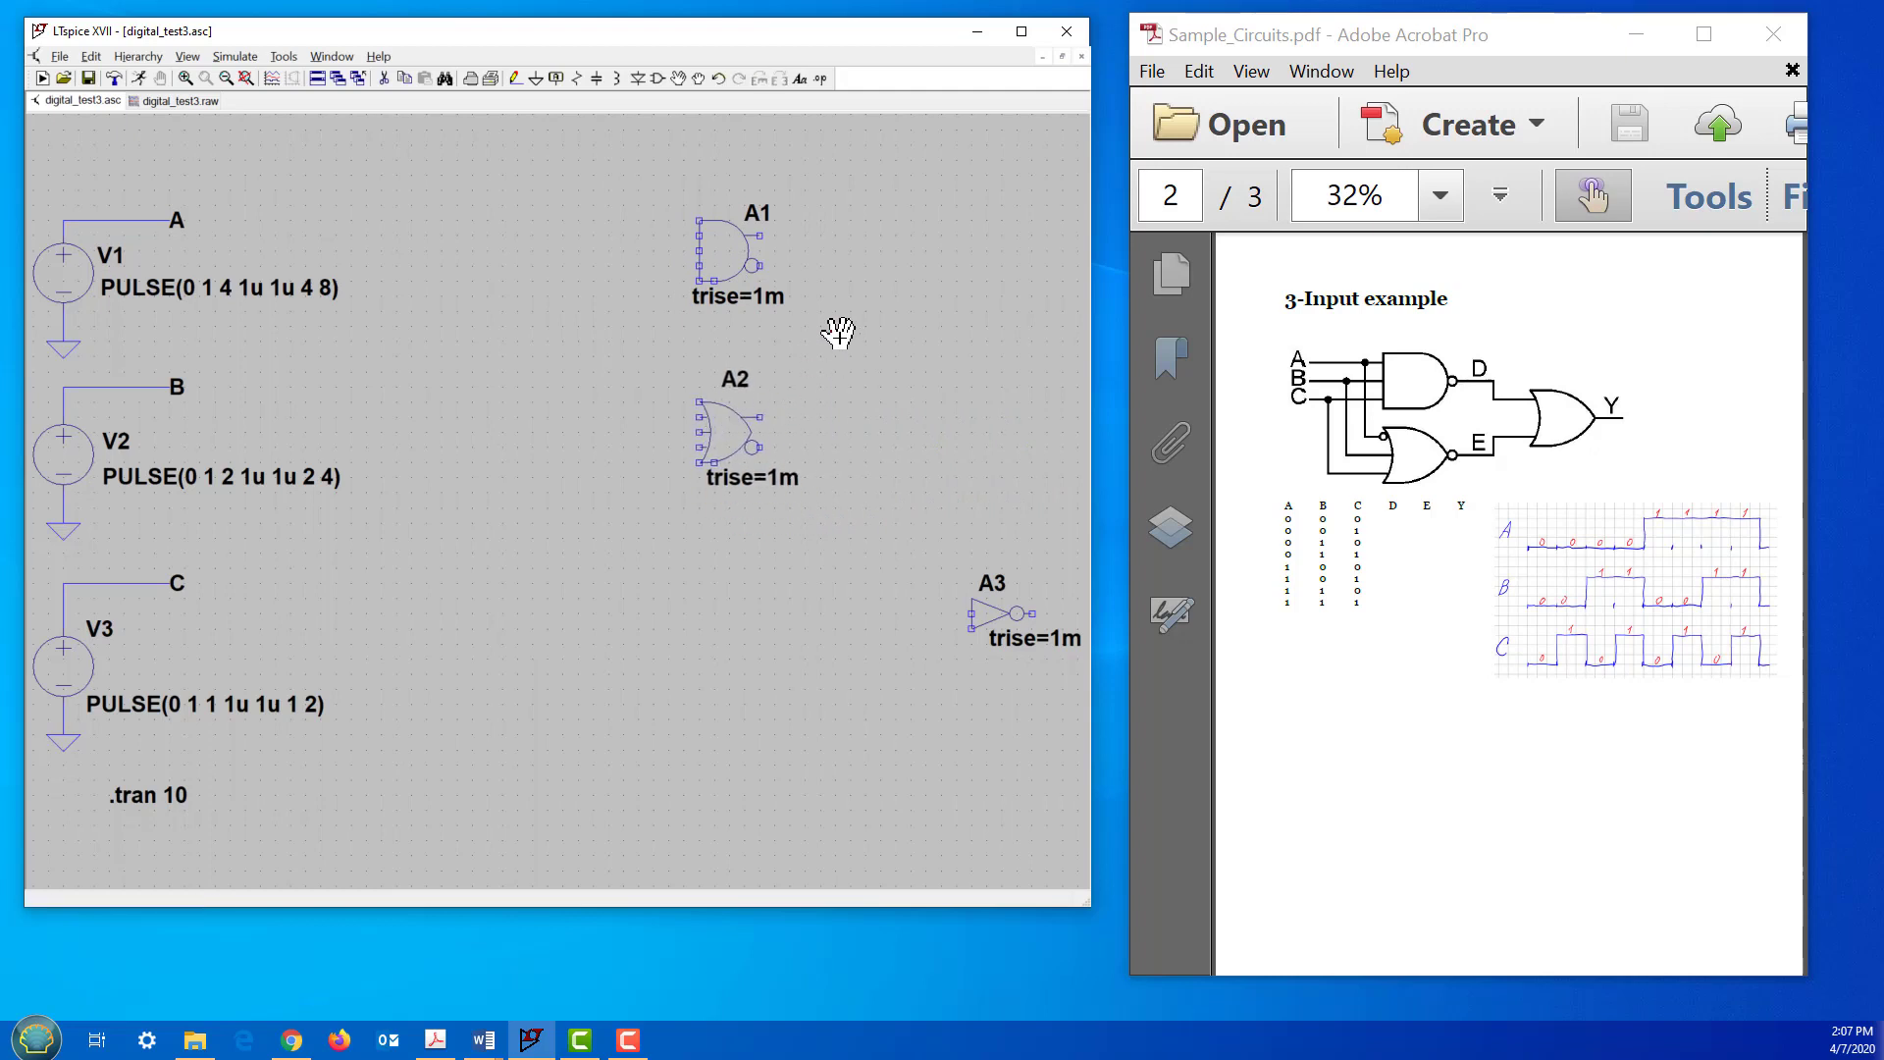
# Step: Draw a short horizontal wire from A2's inverted output and delete the stray vertical stub at its end
pyautogui.click(514, 79)
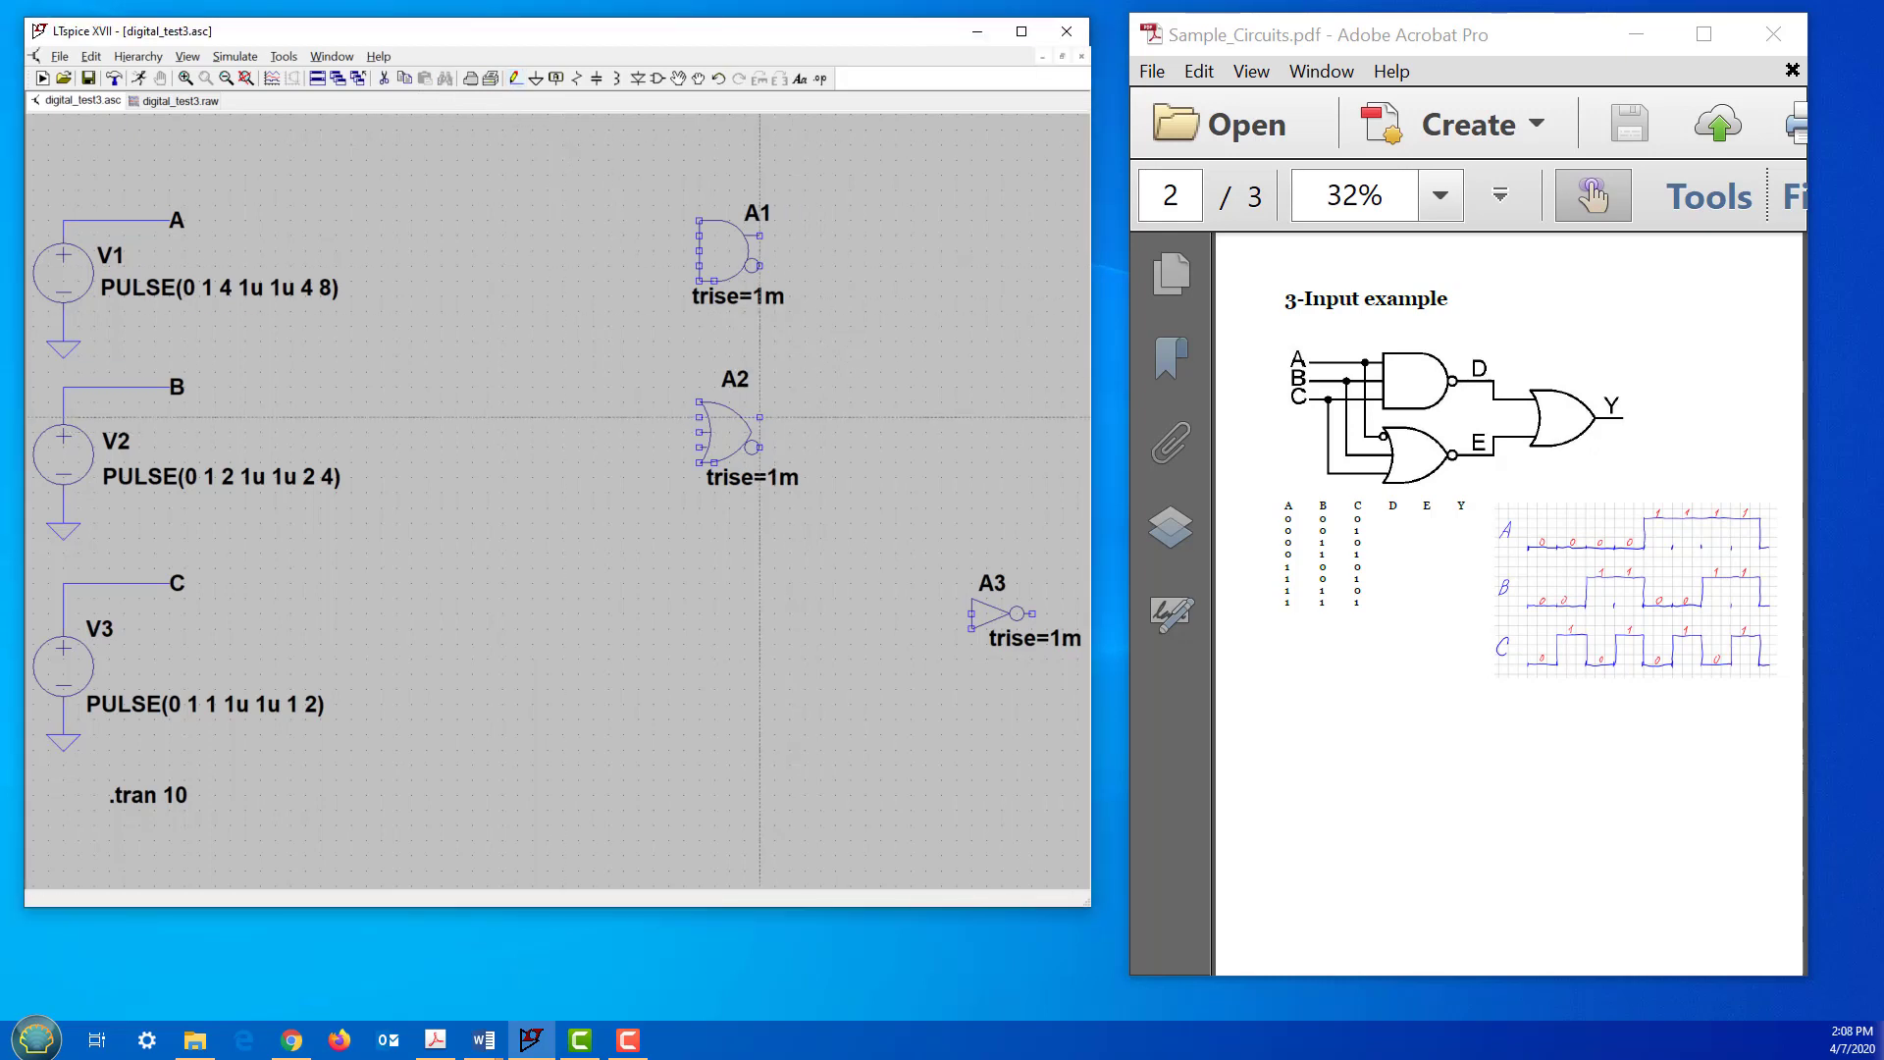
pyautogui.click(760, 446)
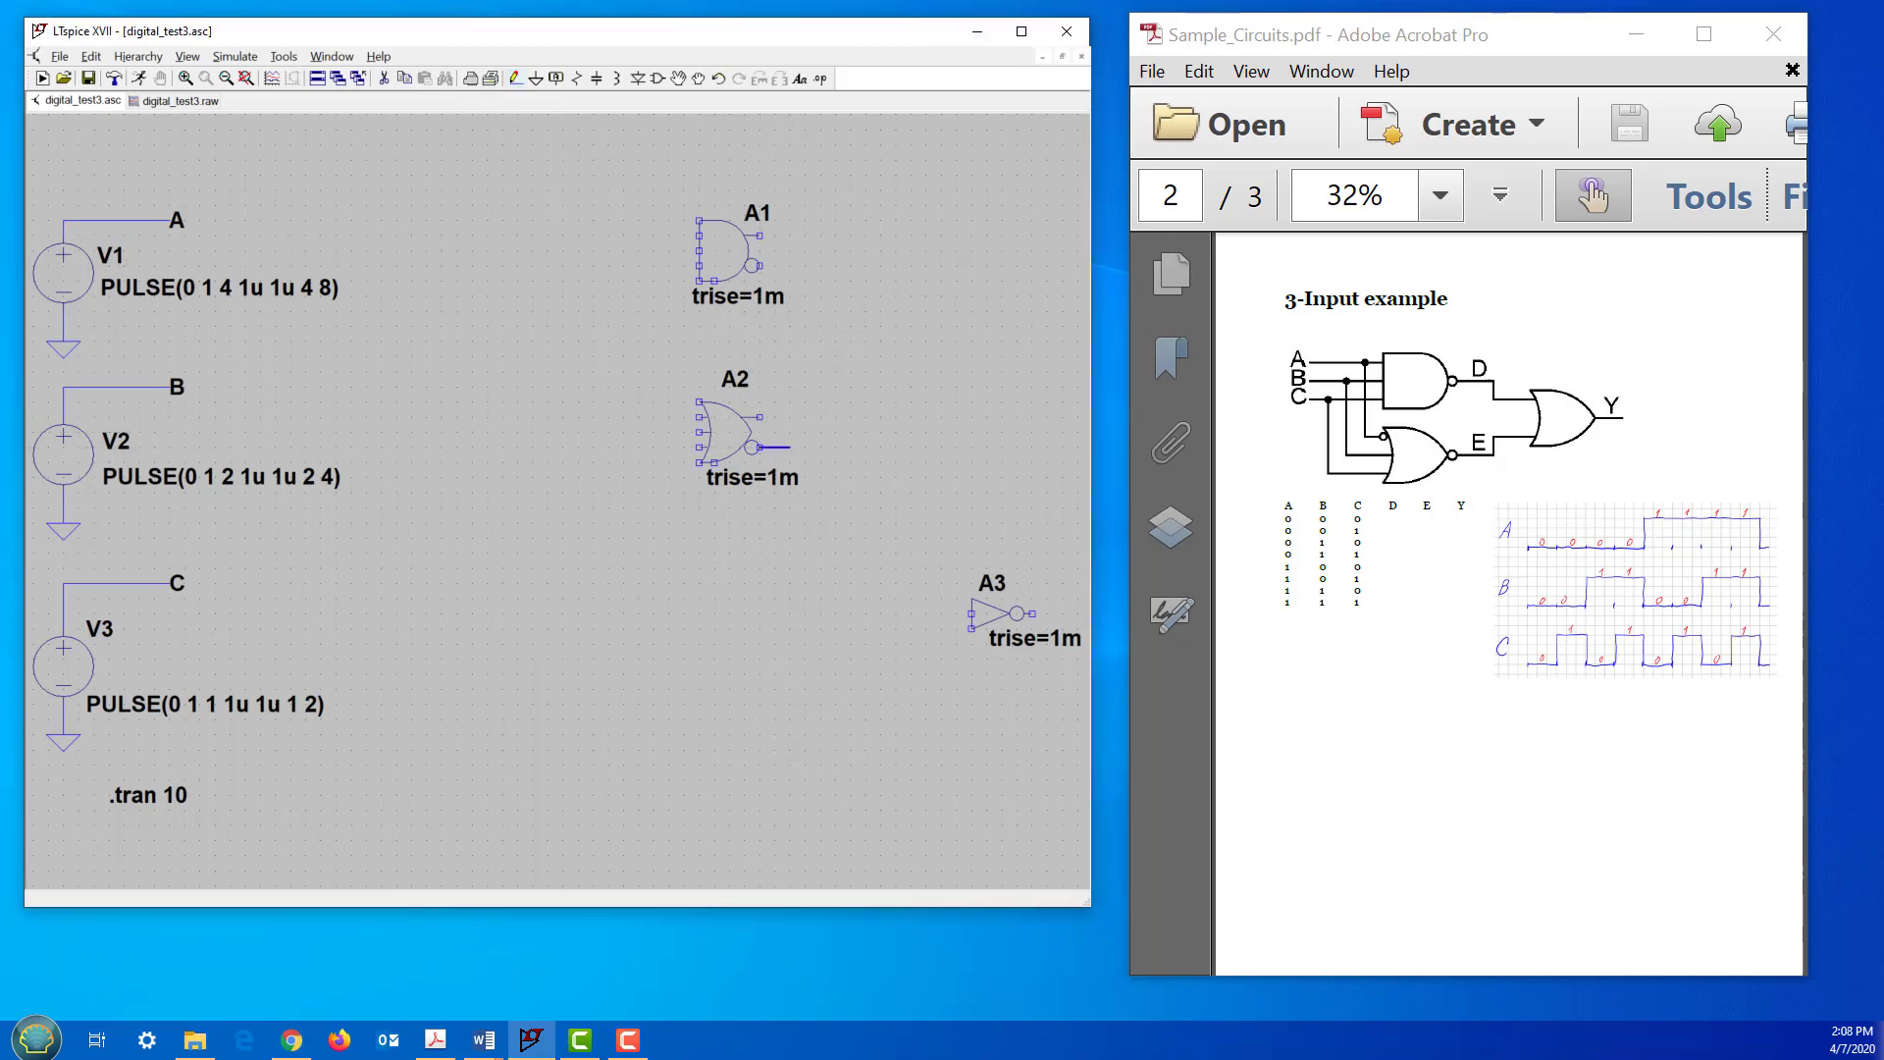
pyautogui.click(851, 461)
pyautogui.click(383, 78)
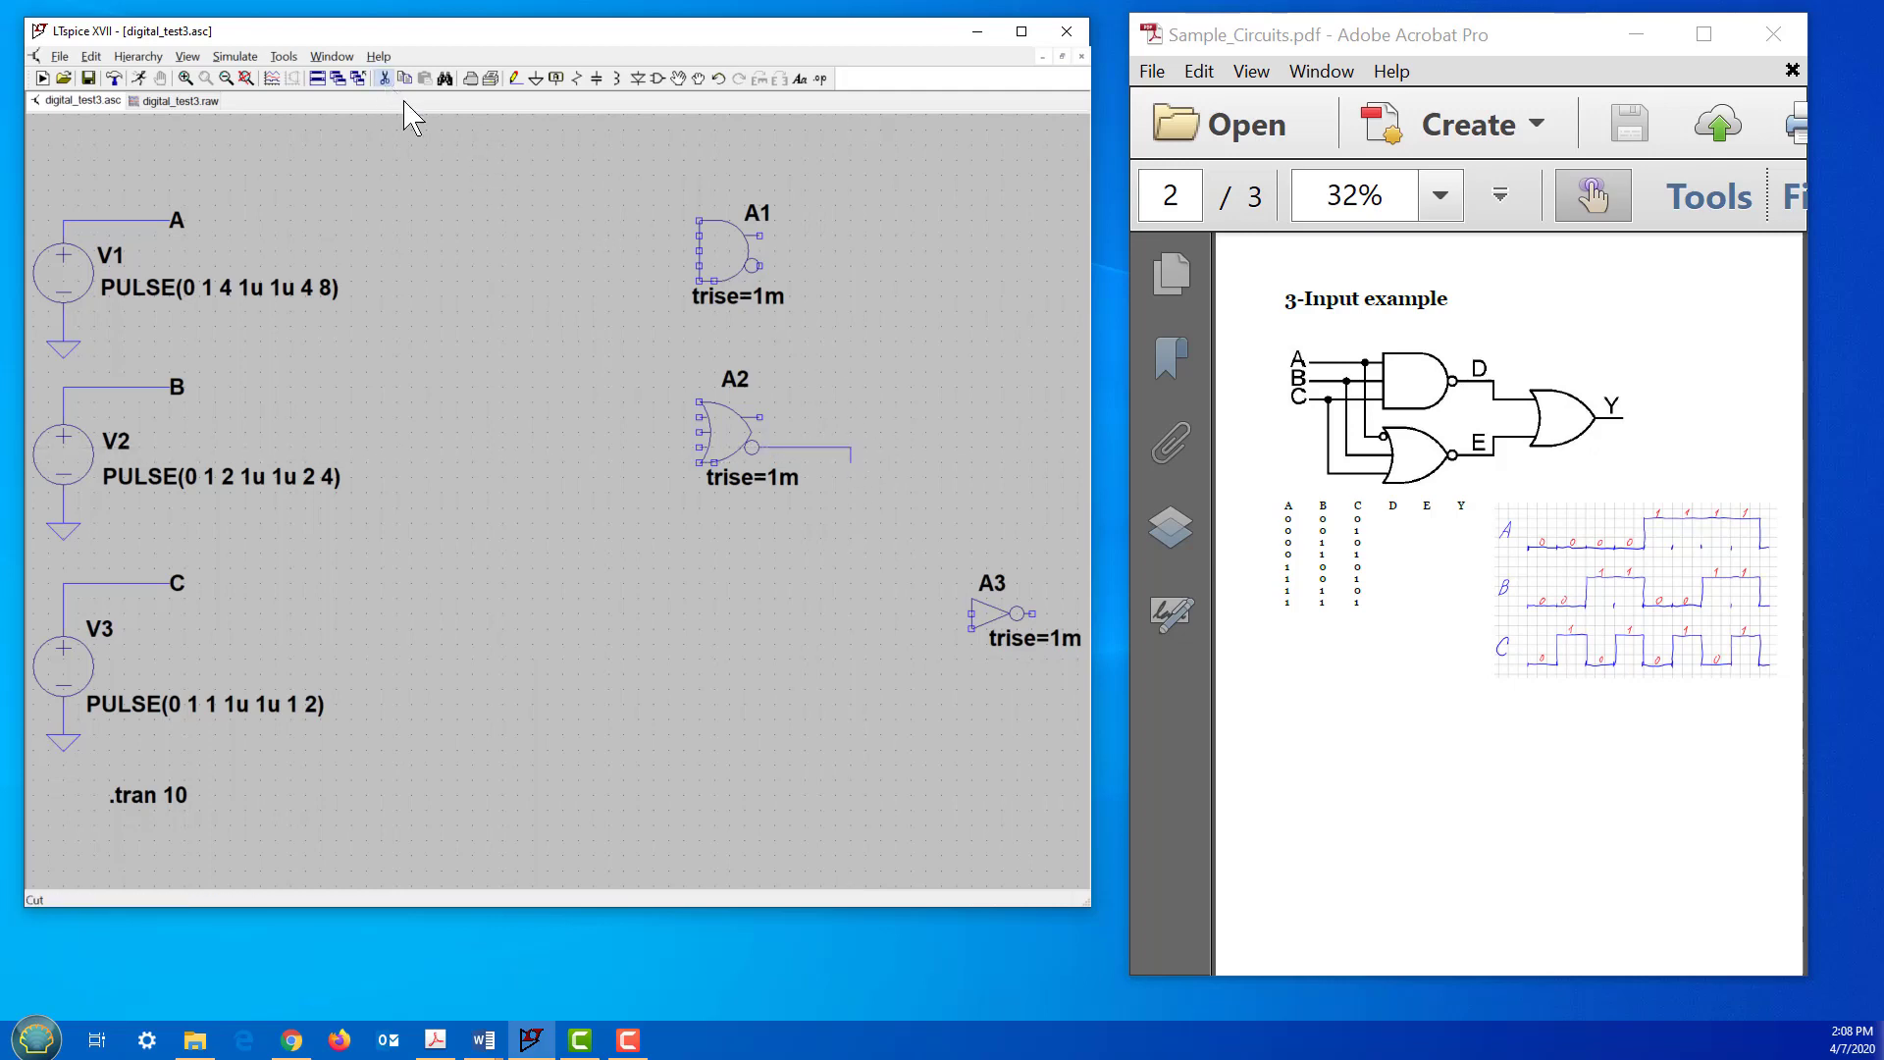
pyautogui.click(851, 457)
pyautogui.press('Escape')
# Step: Draw a horizontal wire from A1's inverted output, ending in line with the end of A2's output wire
pyautogui.click(516, 78)
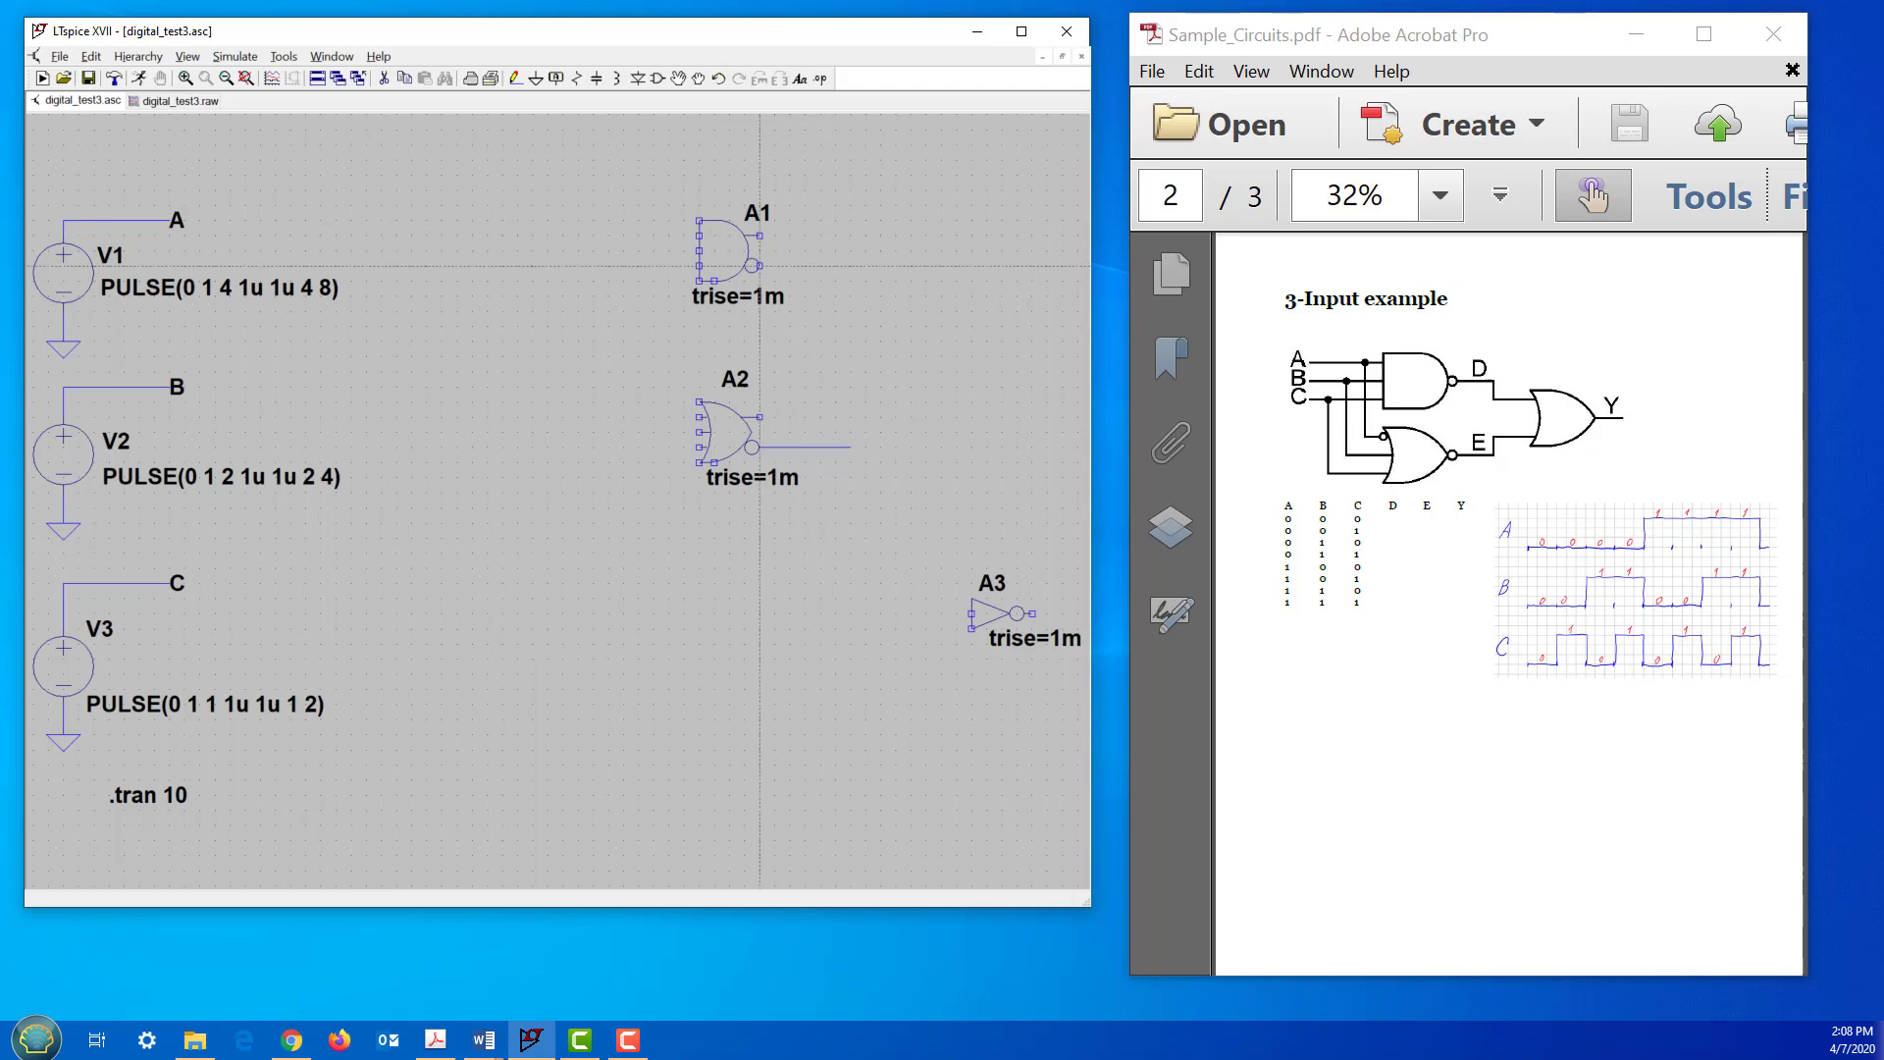
pyautogui.click(760, 265)
pyautogui.click(850, 265)
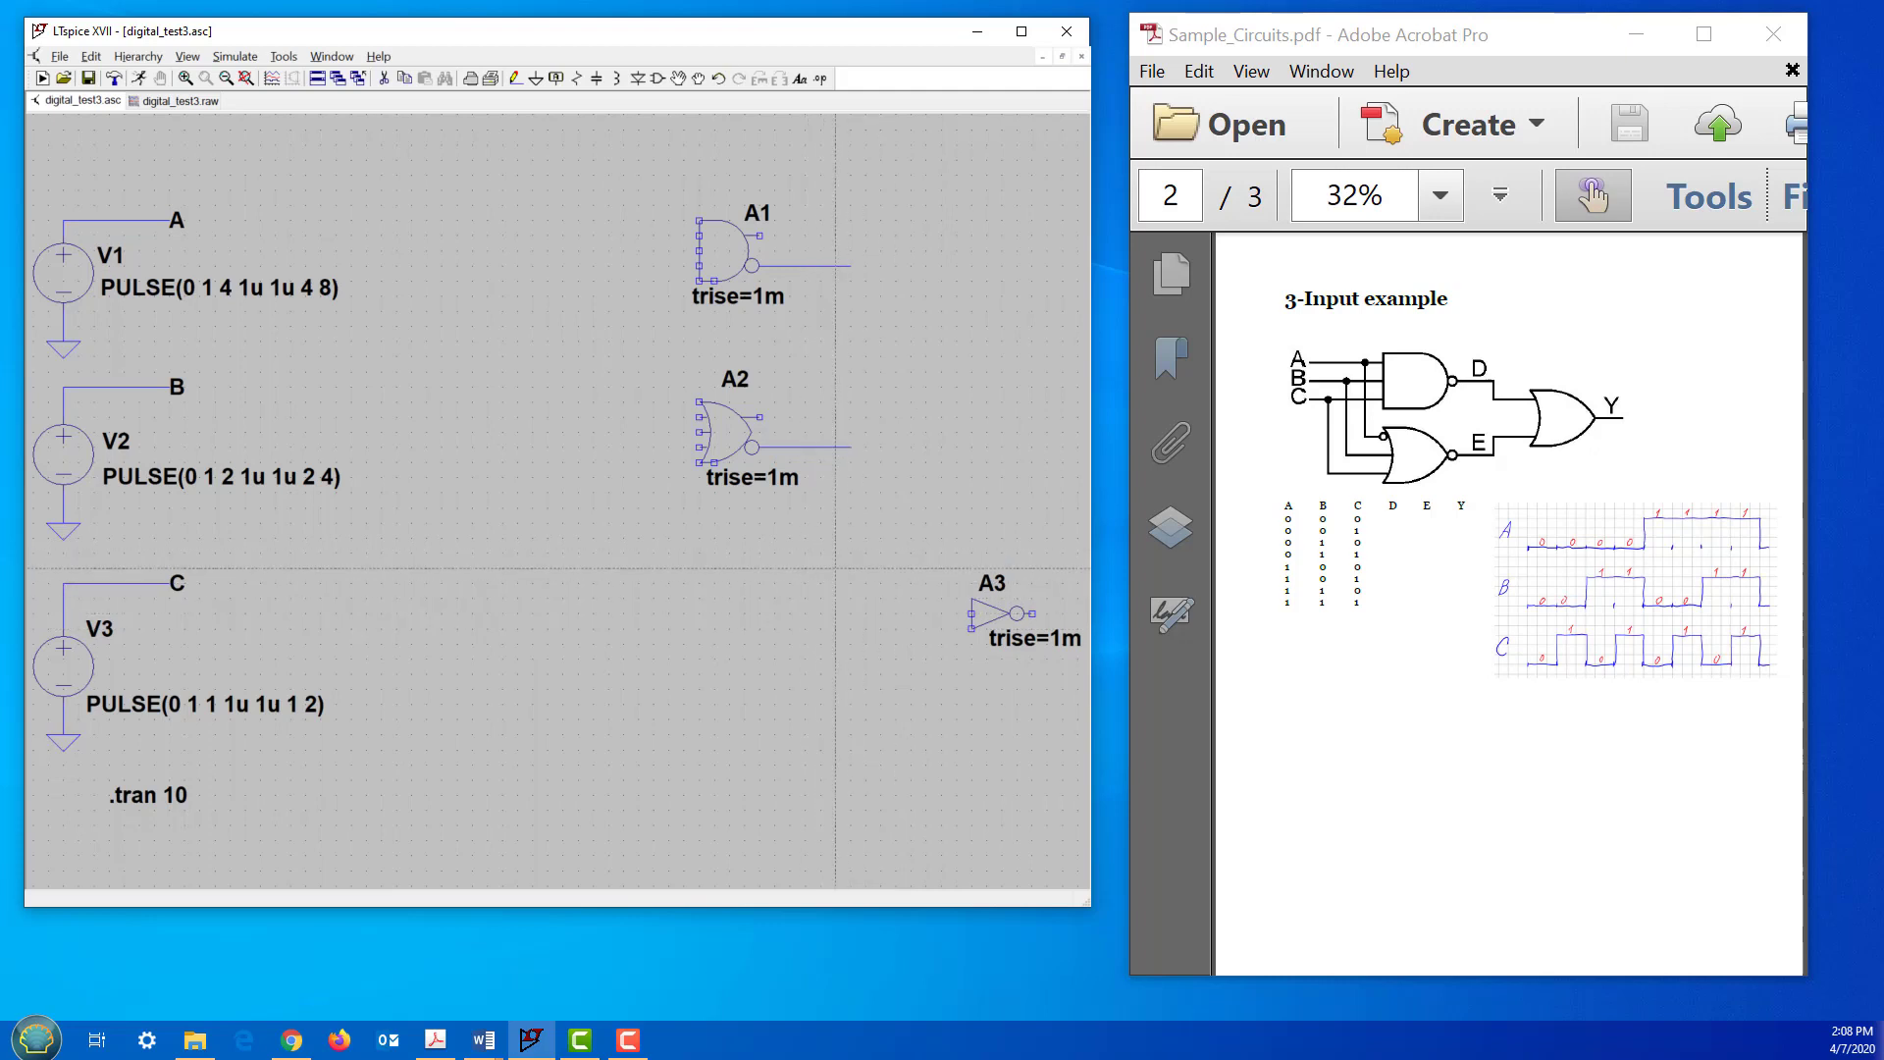
pyautogui.press('Escape')
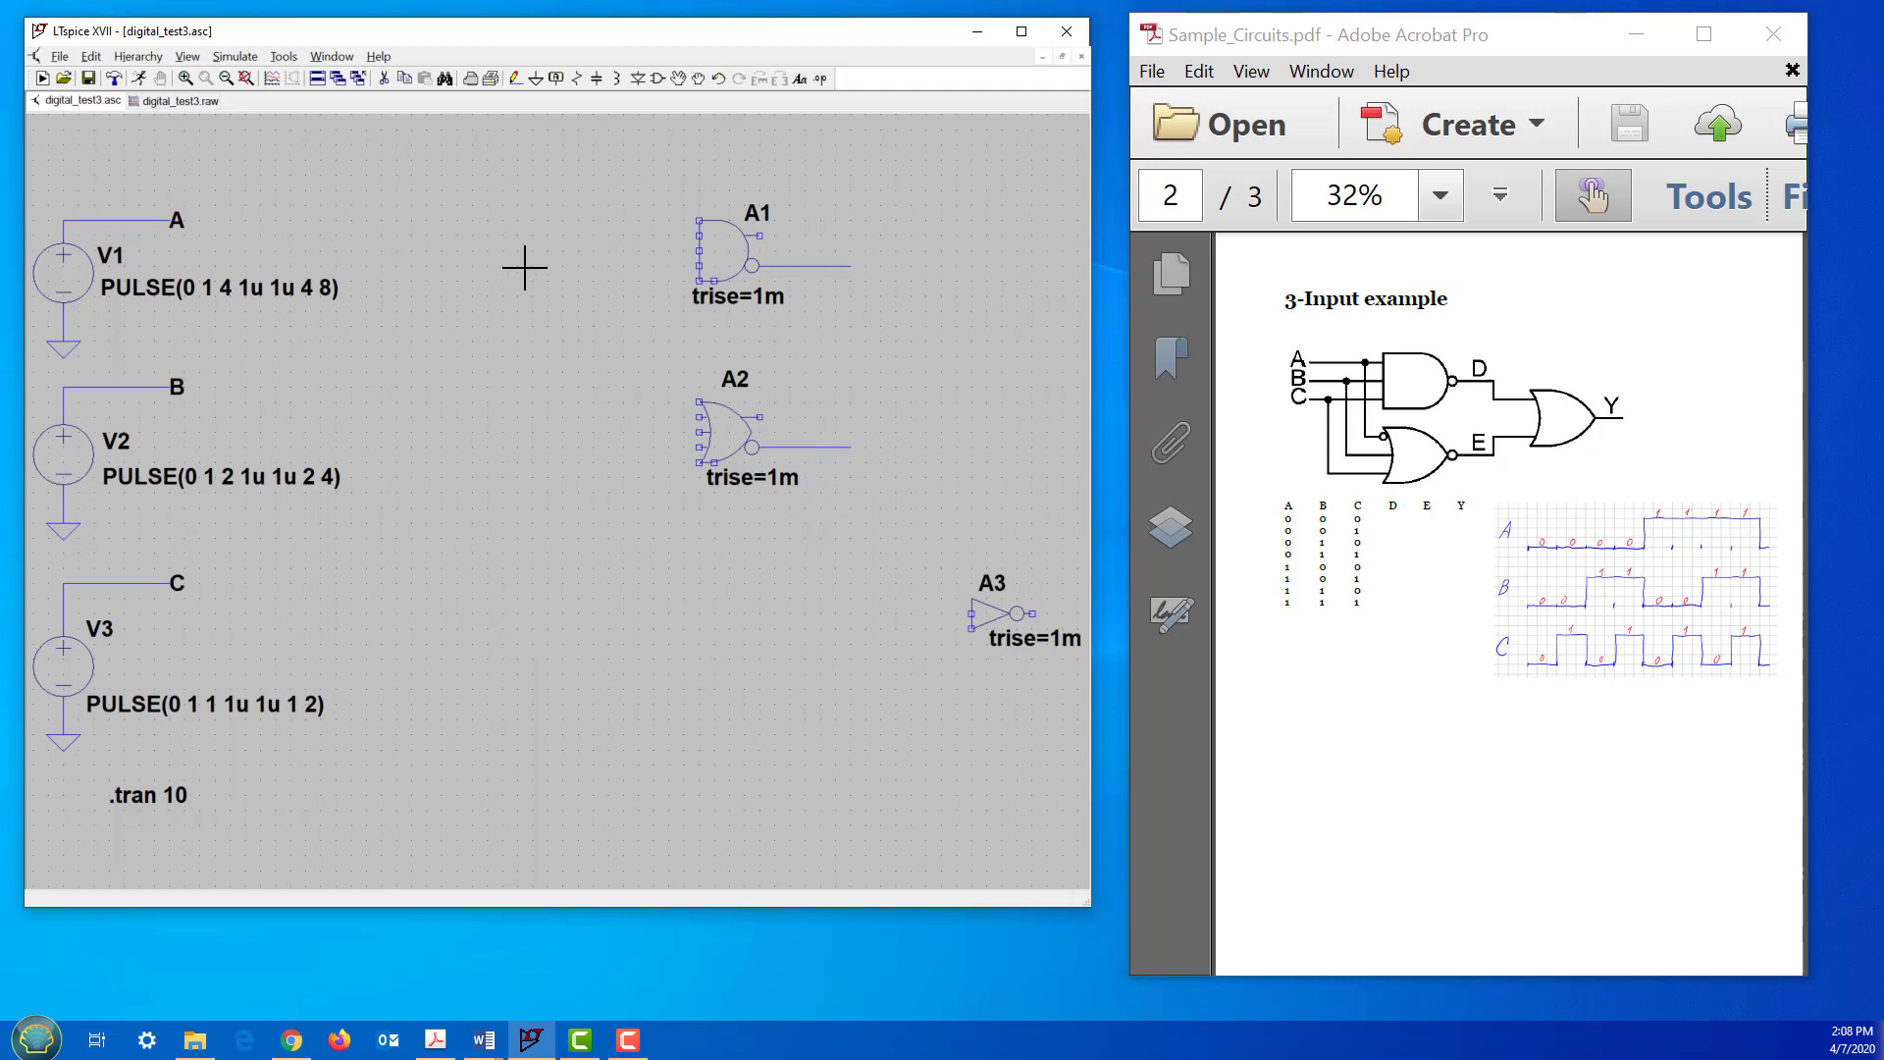
# Step: Duplicate gate A2 and place the copy as the output gate, midway in height between the A1 and A2 output wires
pyautogui.click(406, 95)
pyautogui.click(726, 431)
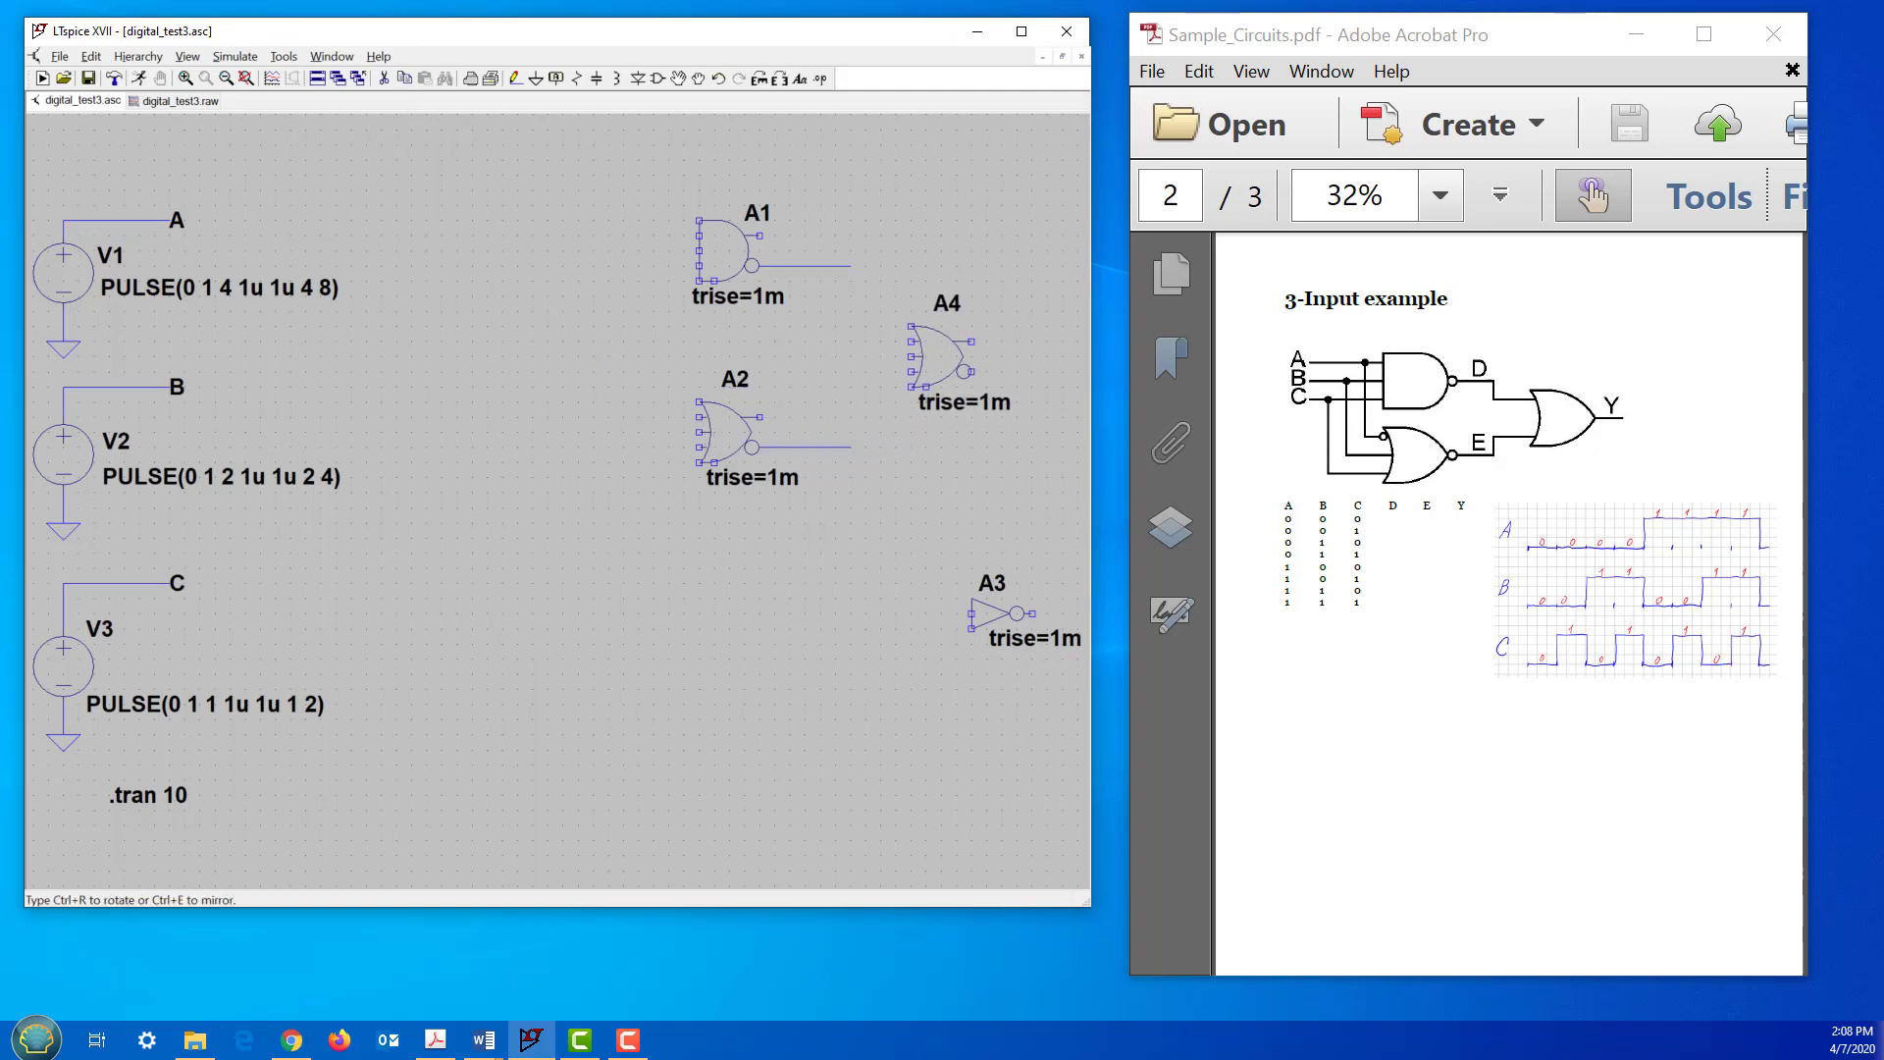
pyautogui.click(933, 351)
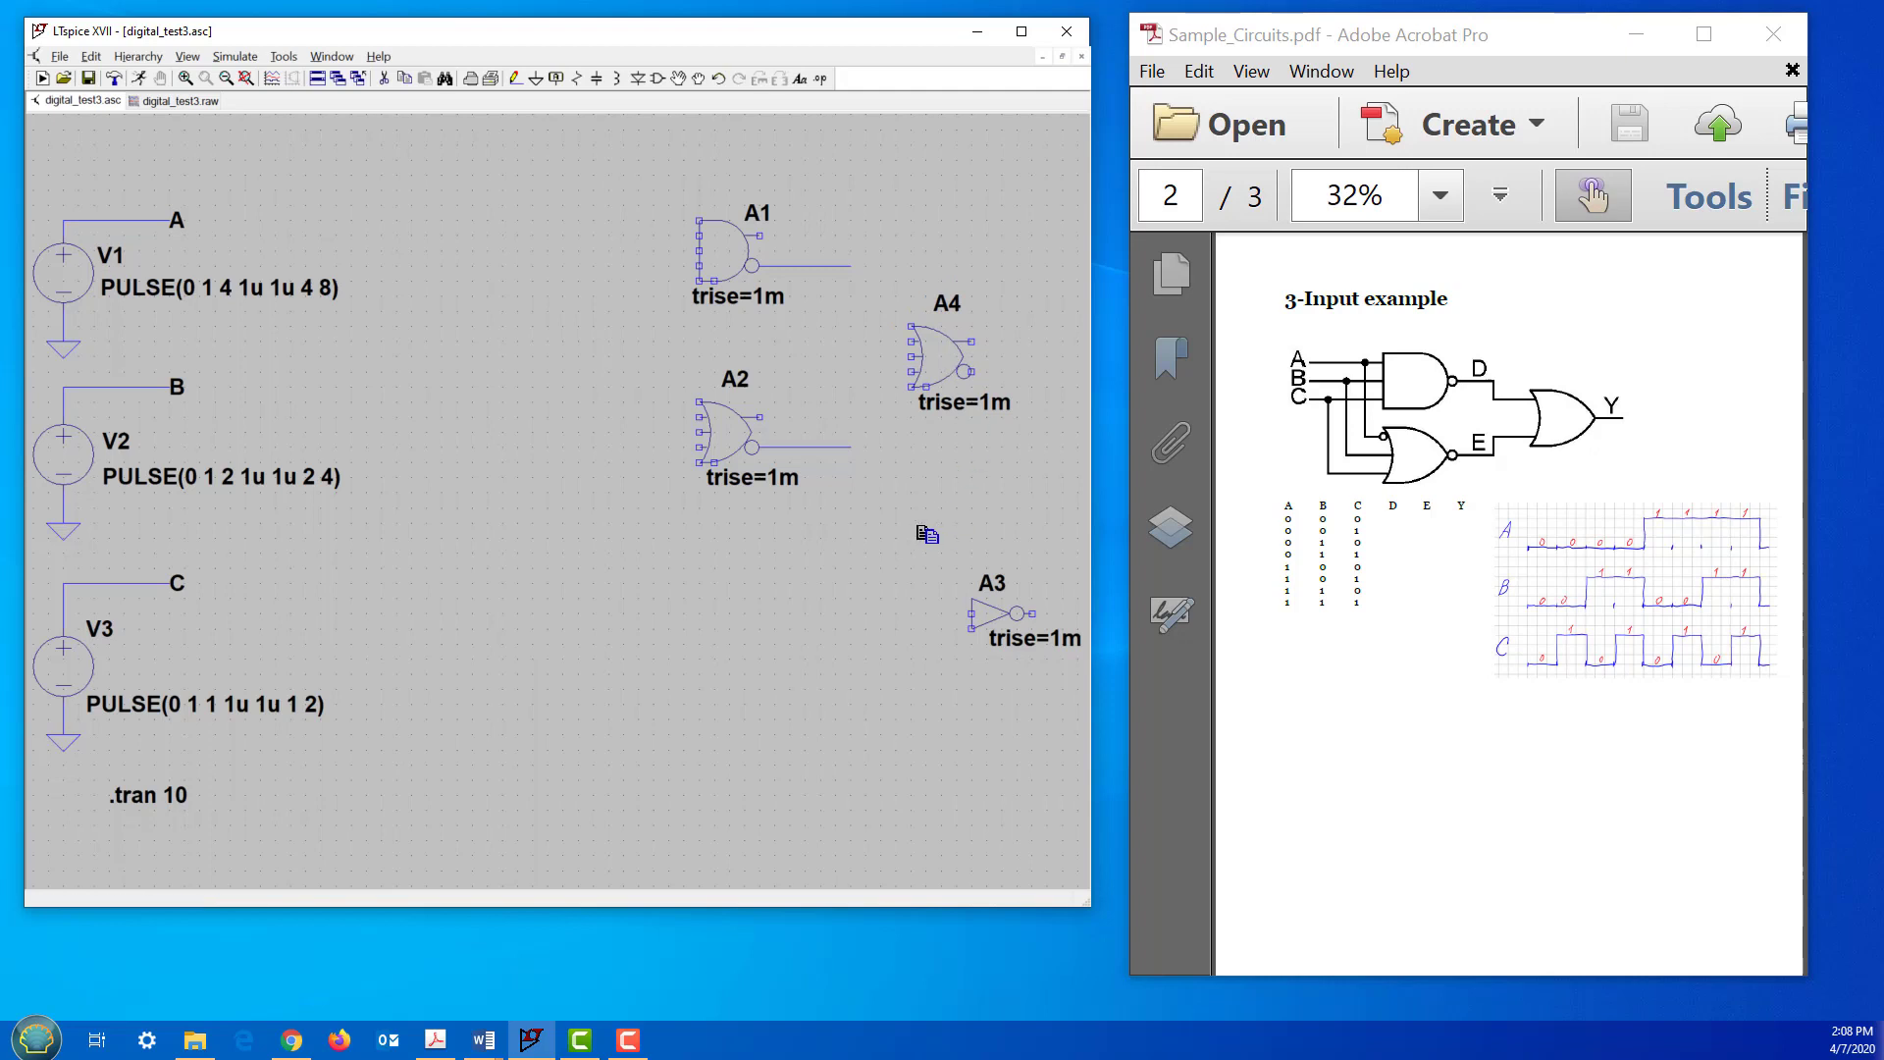
pyautogui.press('Escape')
# Step: Wire the A1 and A2 outputs to two inputs of gate A4 and draw a short horizontal wire from A4's non-inverted output
pyautogui.click(515, 78)
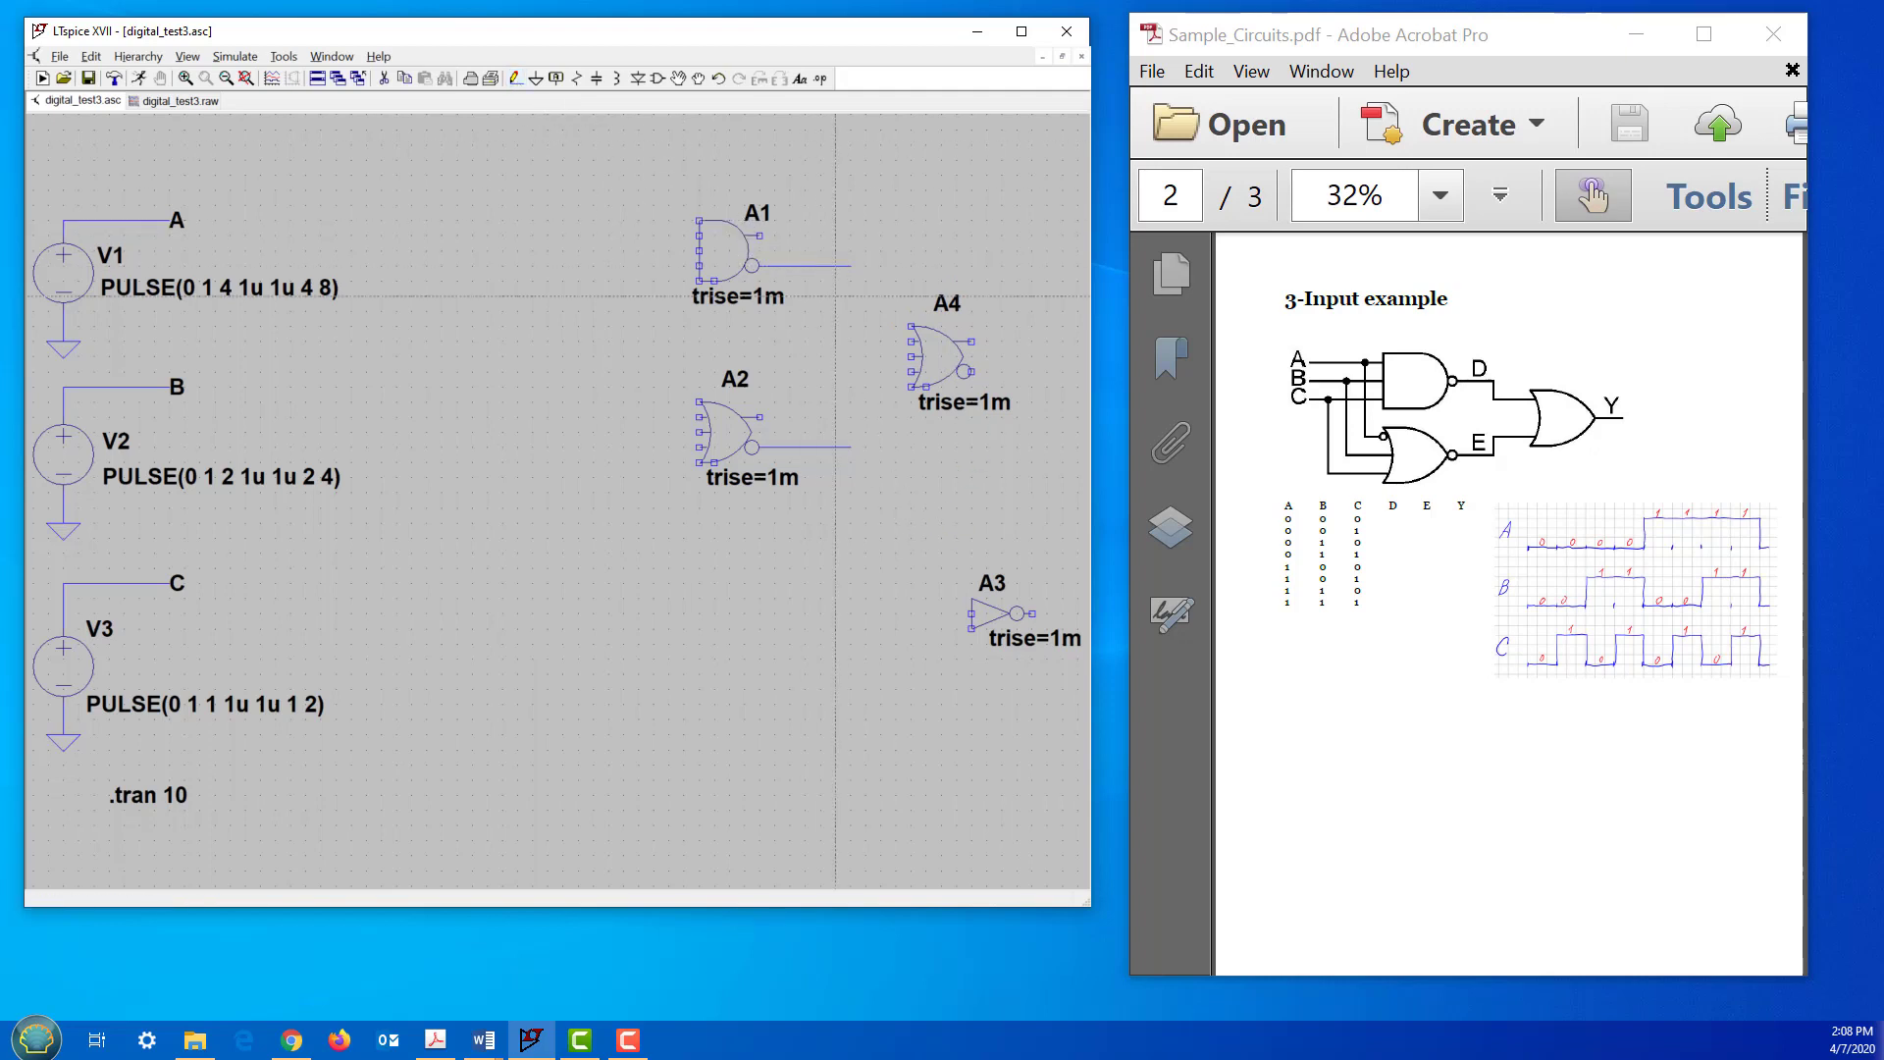
pyautogui.click(910, 342)
pyautogui.click(850, 265)
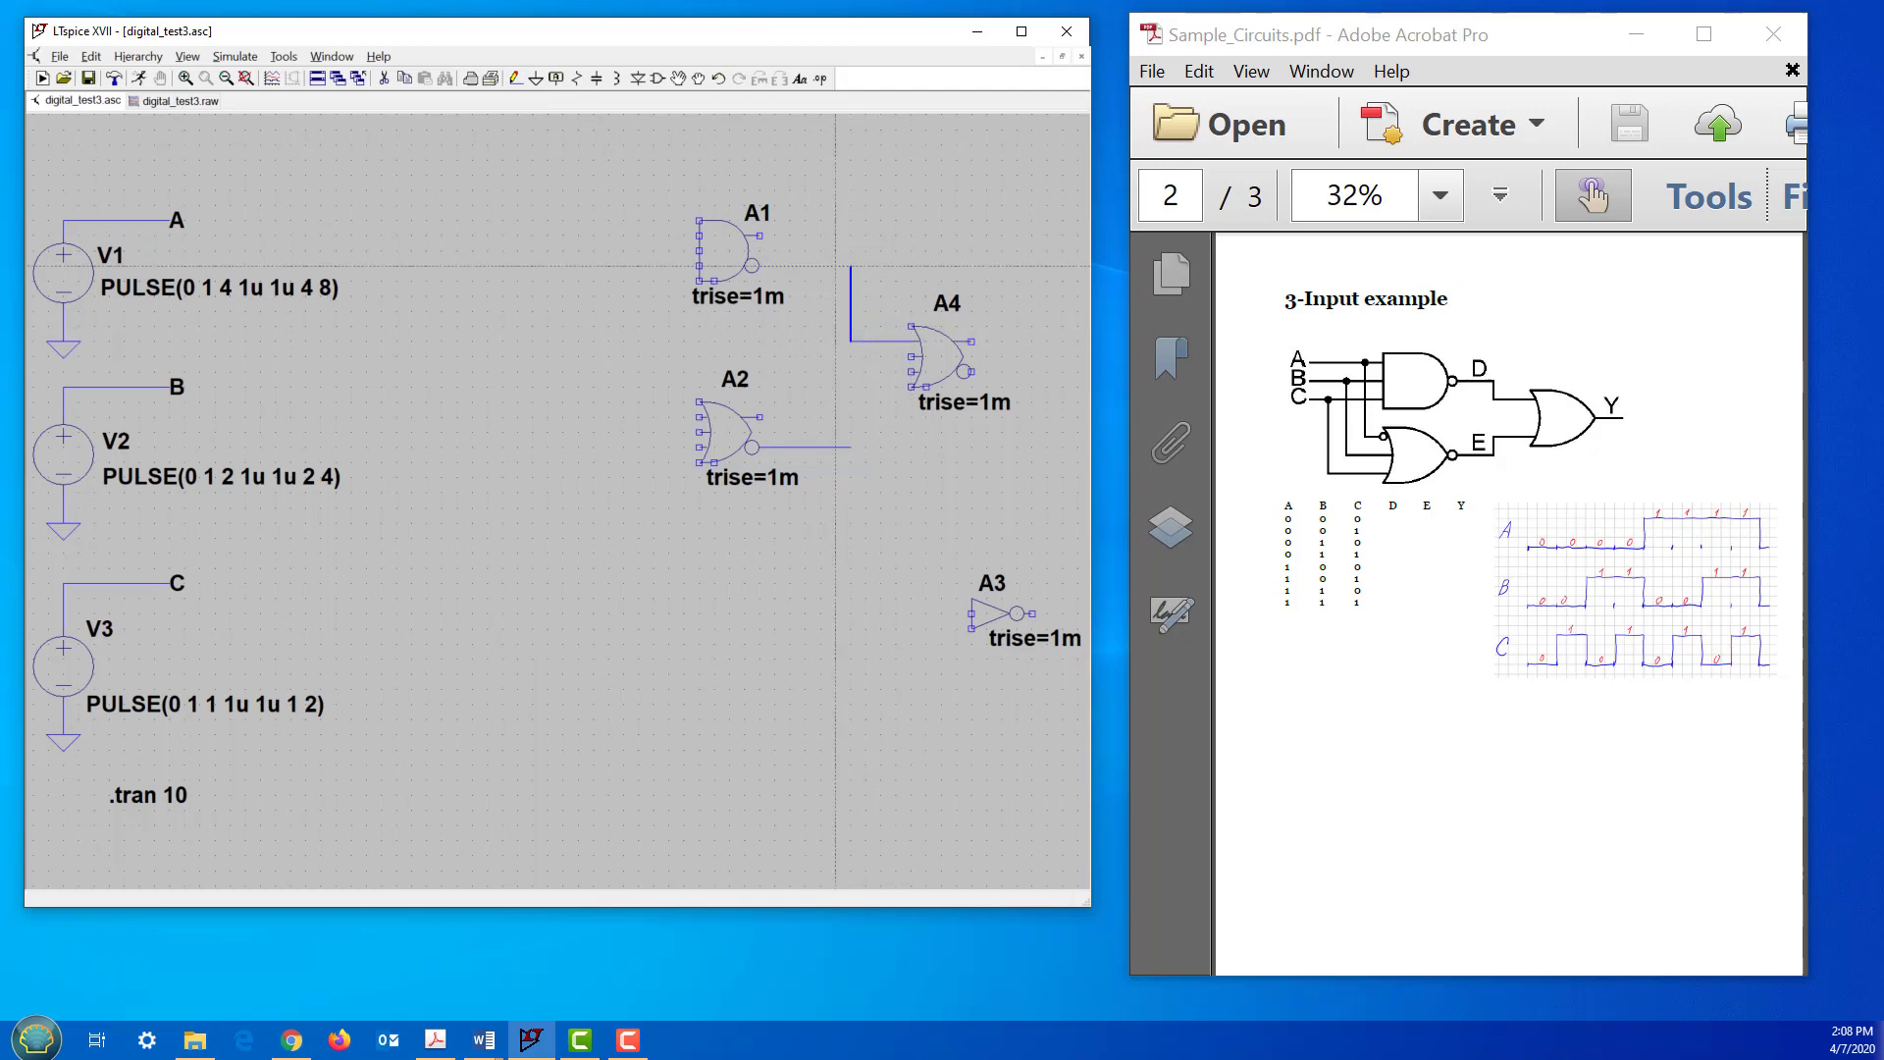
pyautogui.click(911, 371)
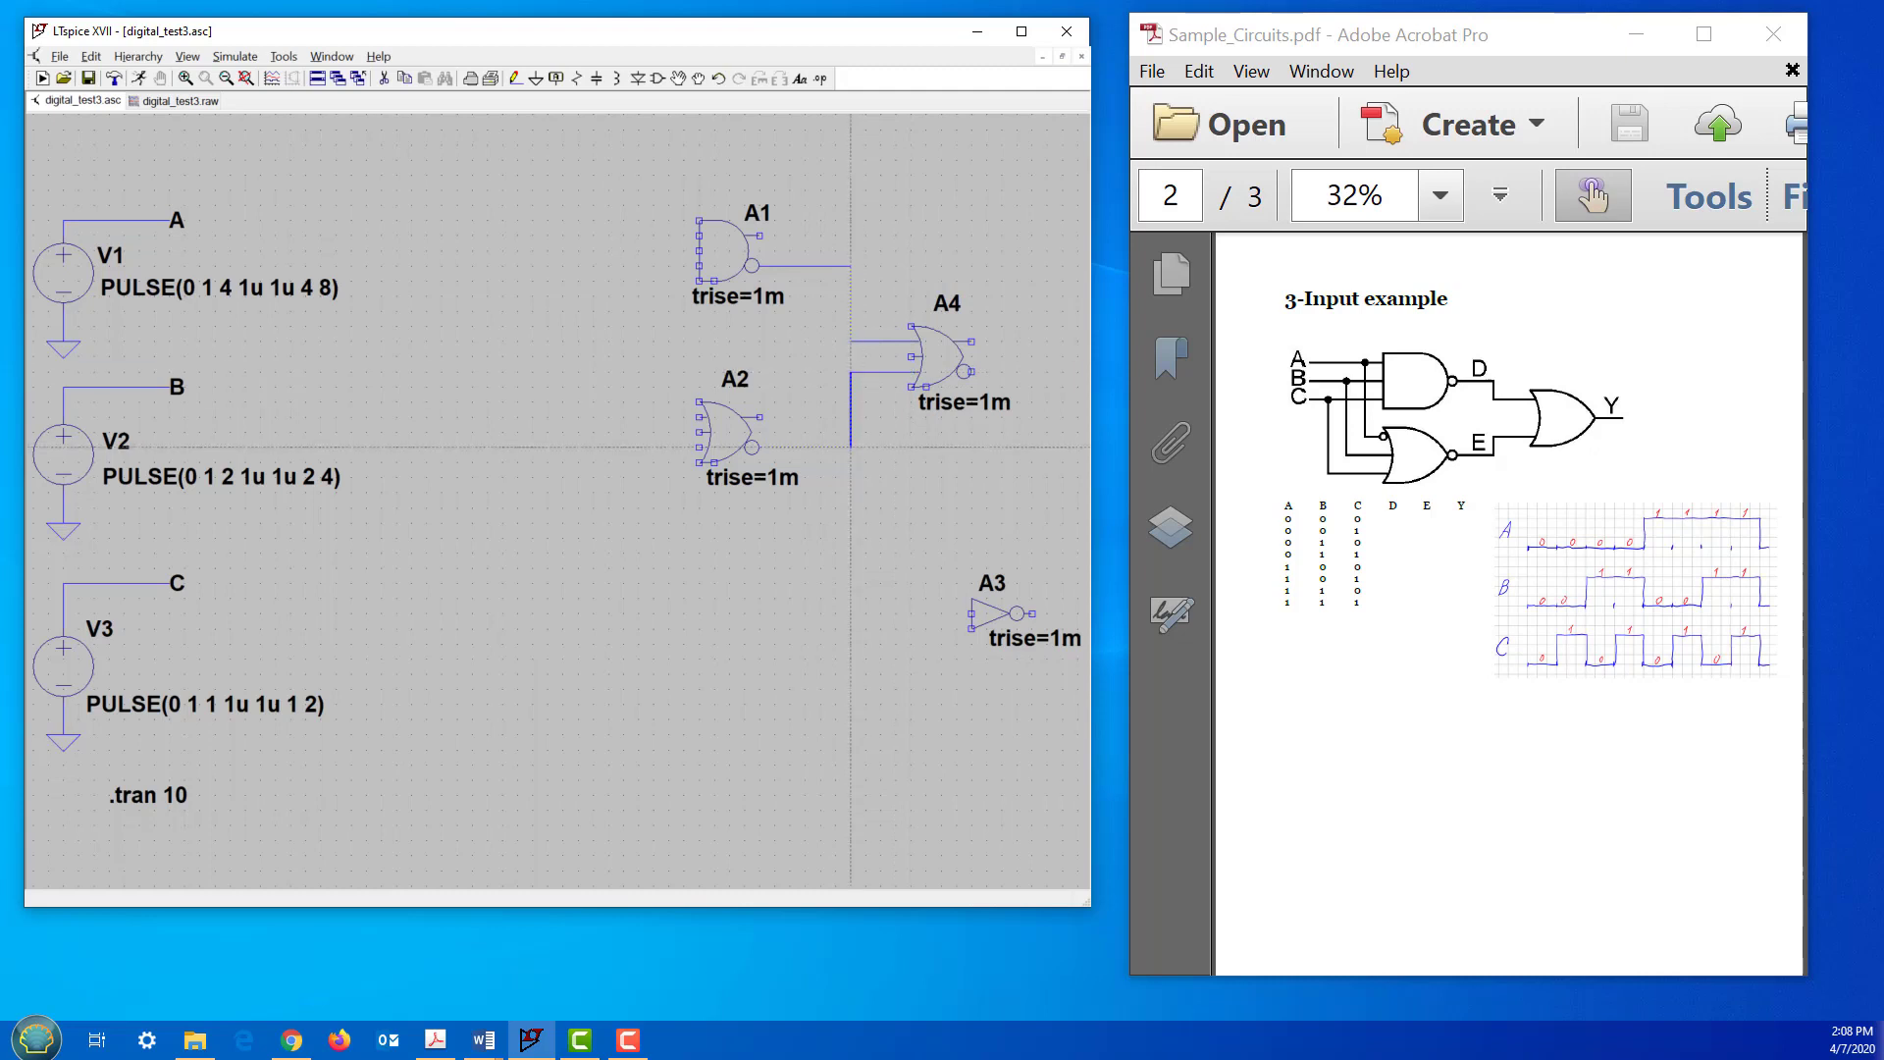
pyautogui.click(850, 447)
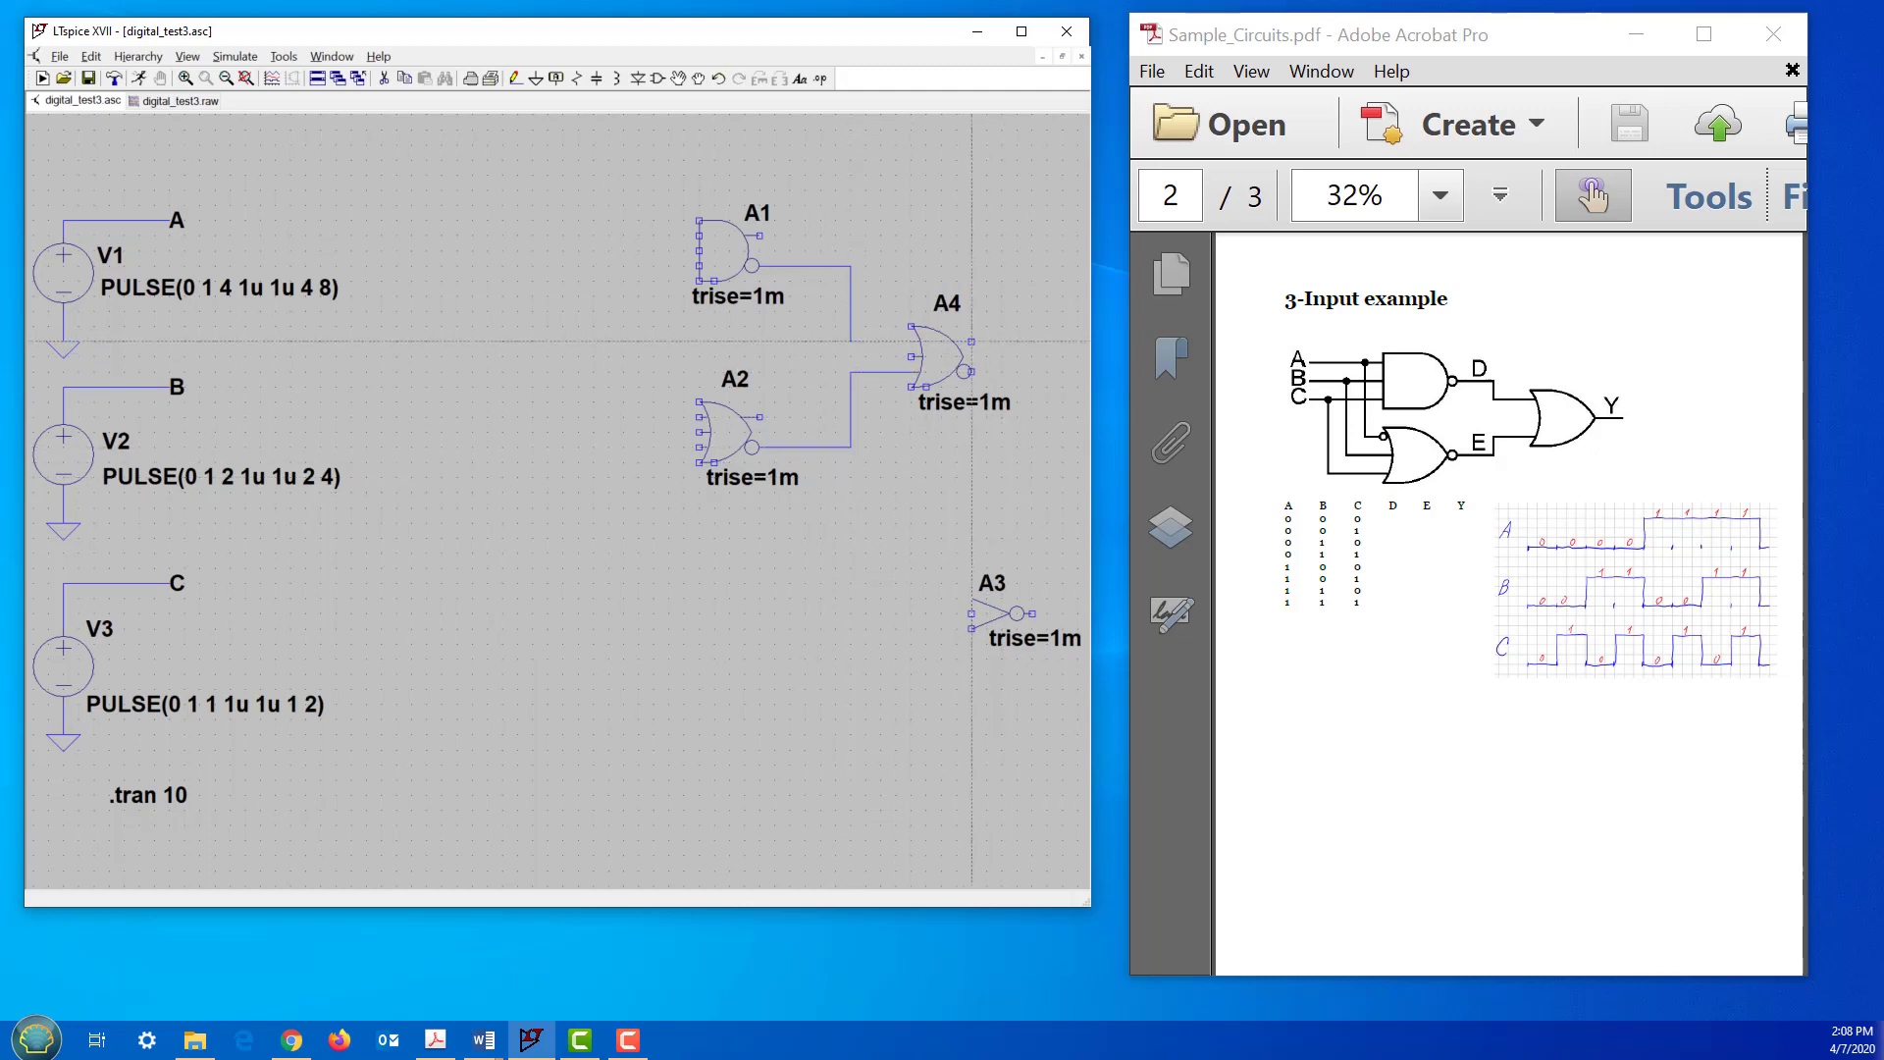
pyautogui.click(972, 341)
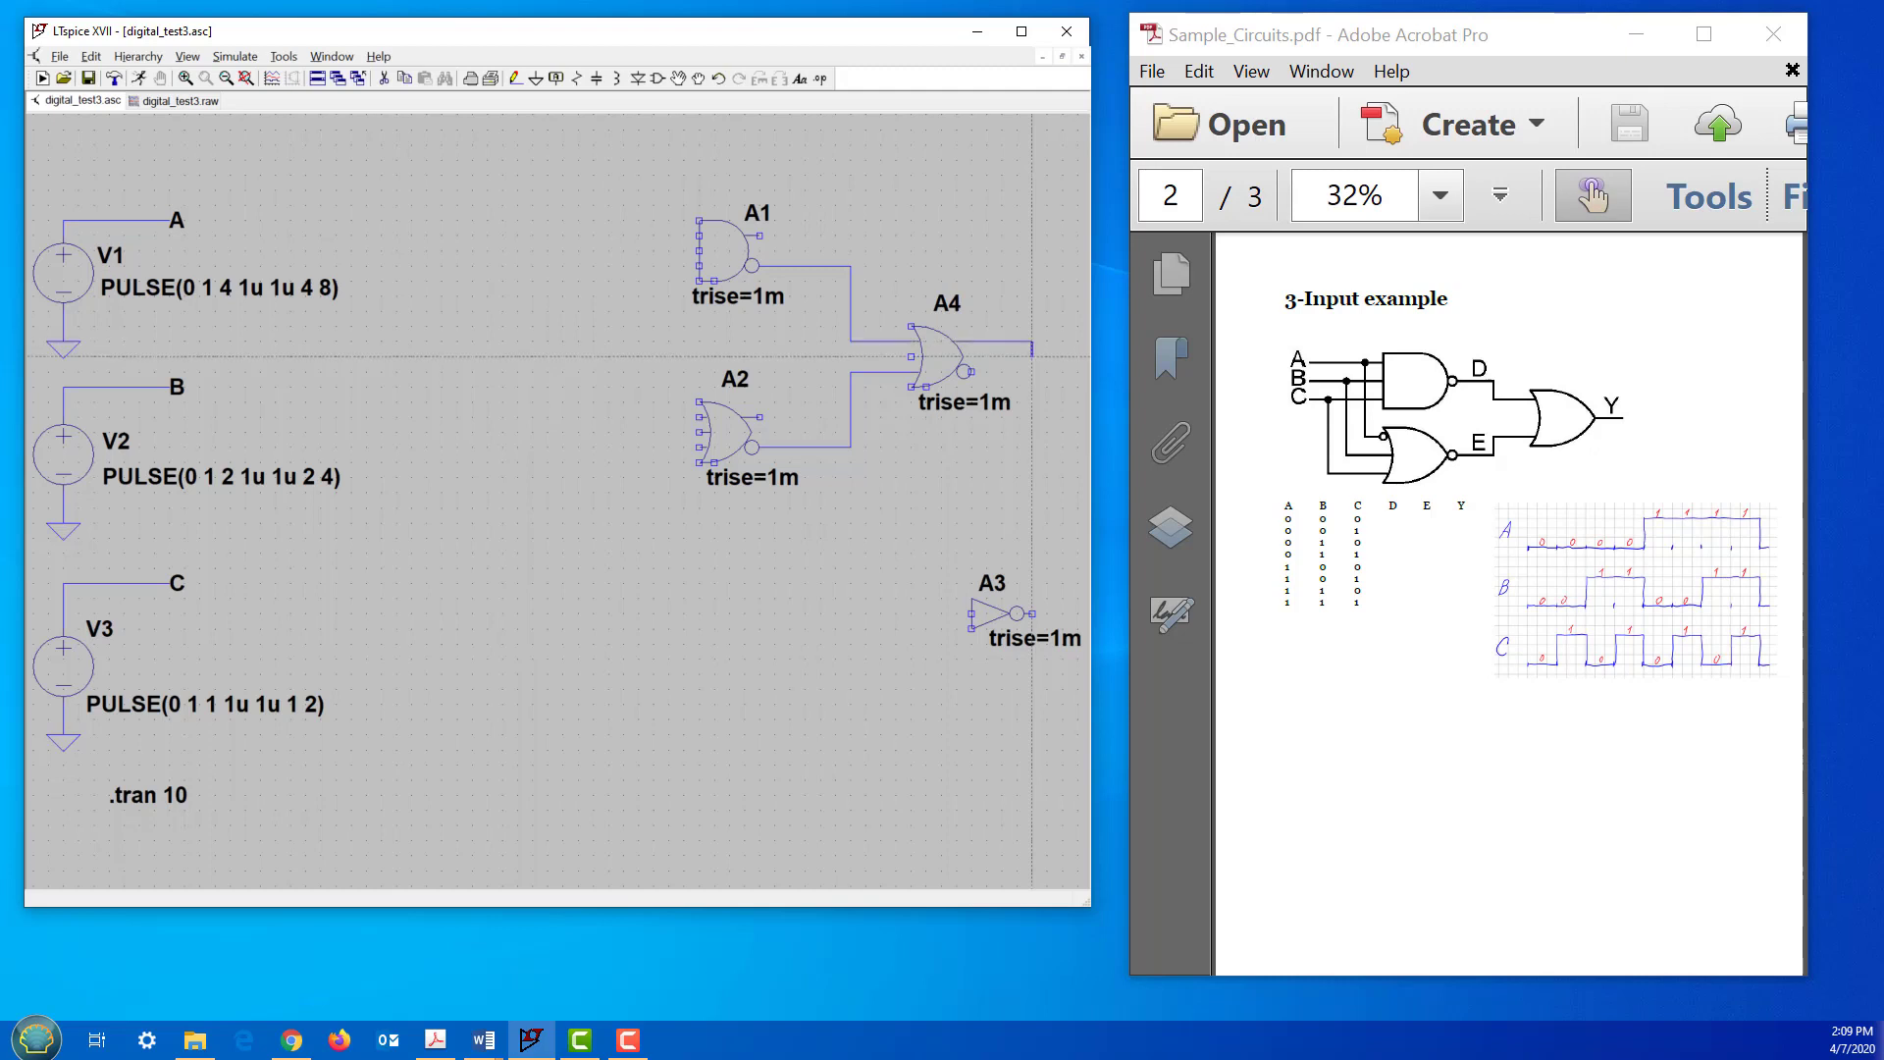
pyautogui.press('Escape')
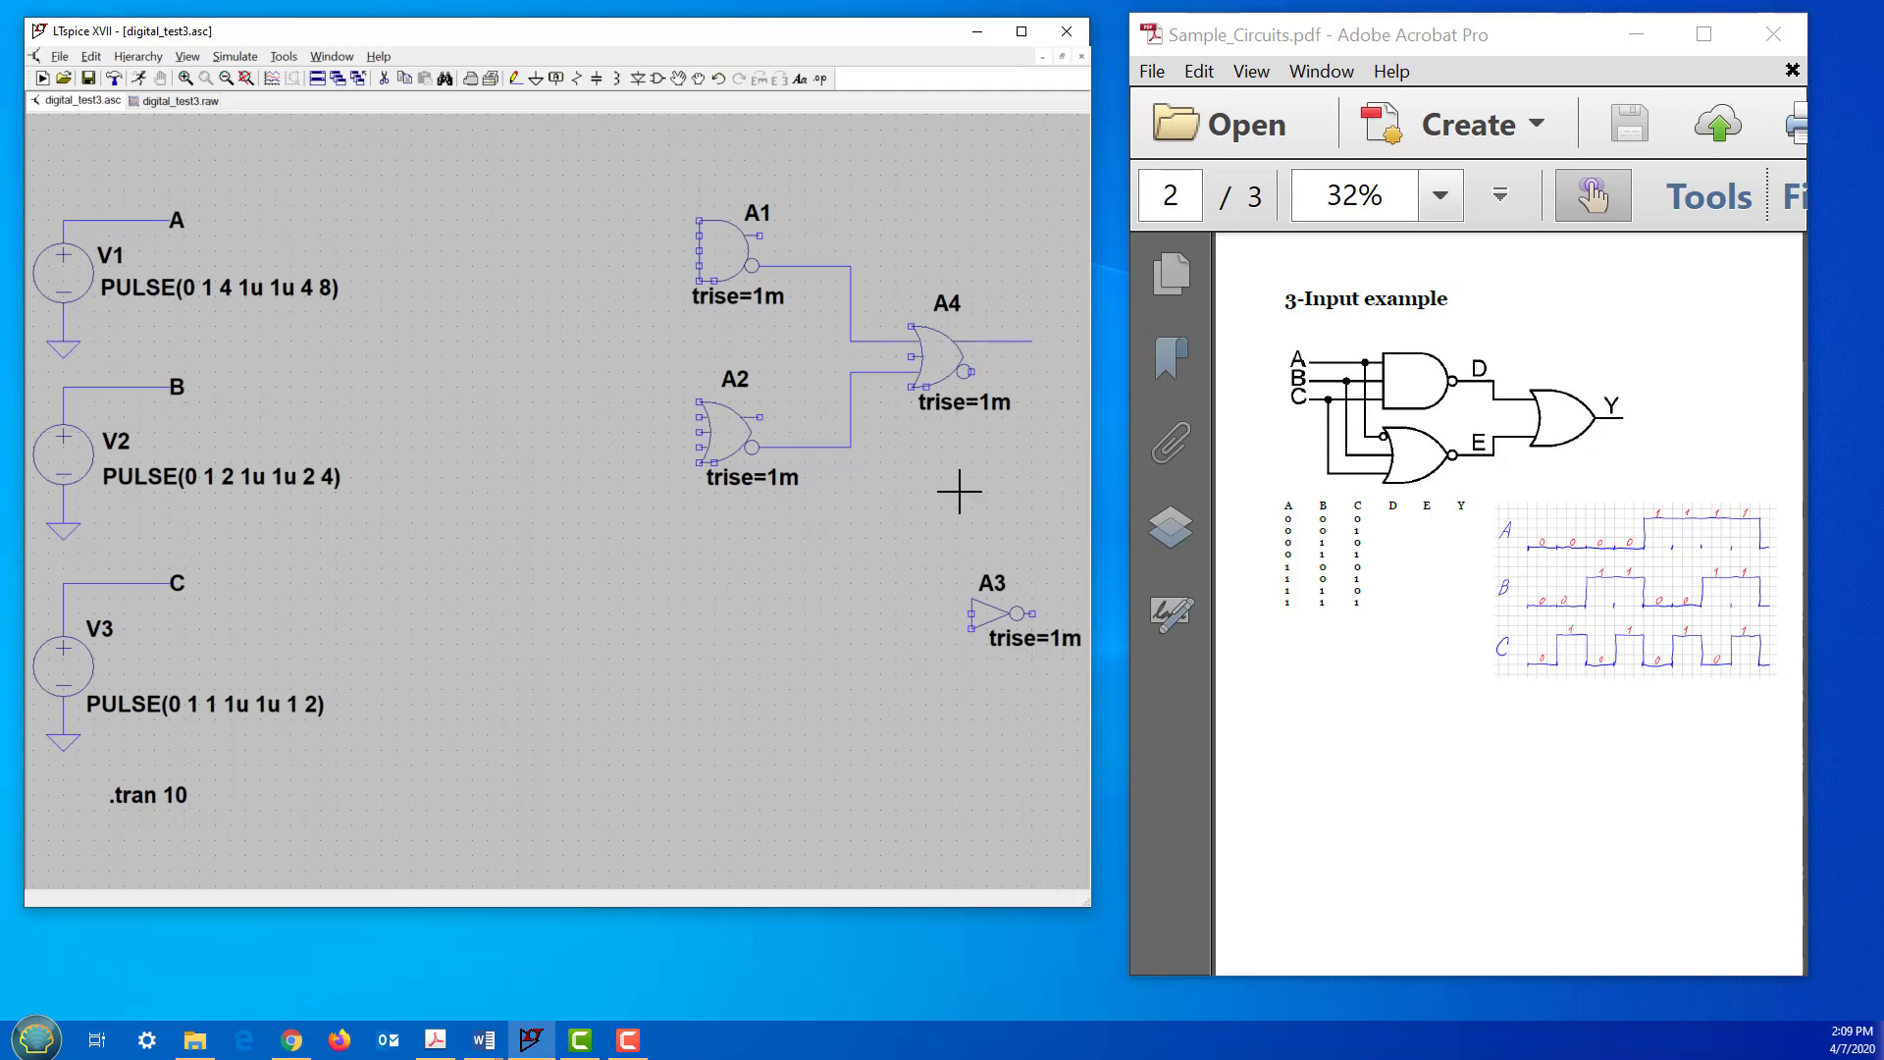
# Step: Label the wire from A1's inverted output as net D
pyautogui.rightClick(822, 265)
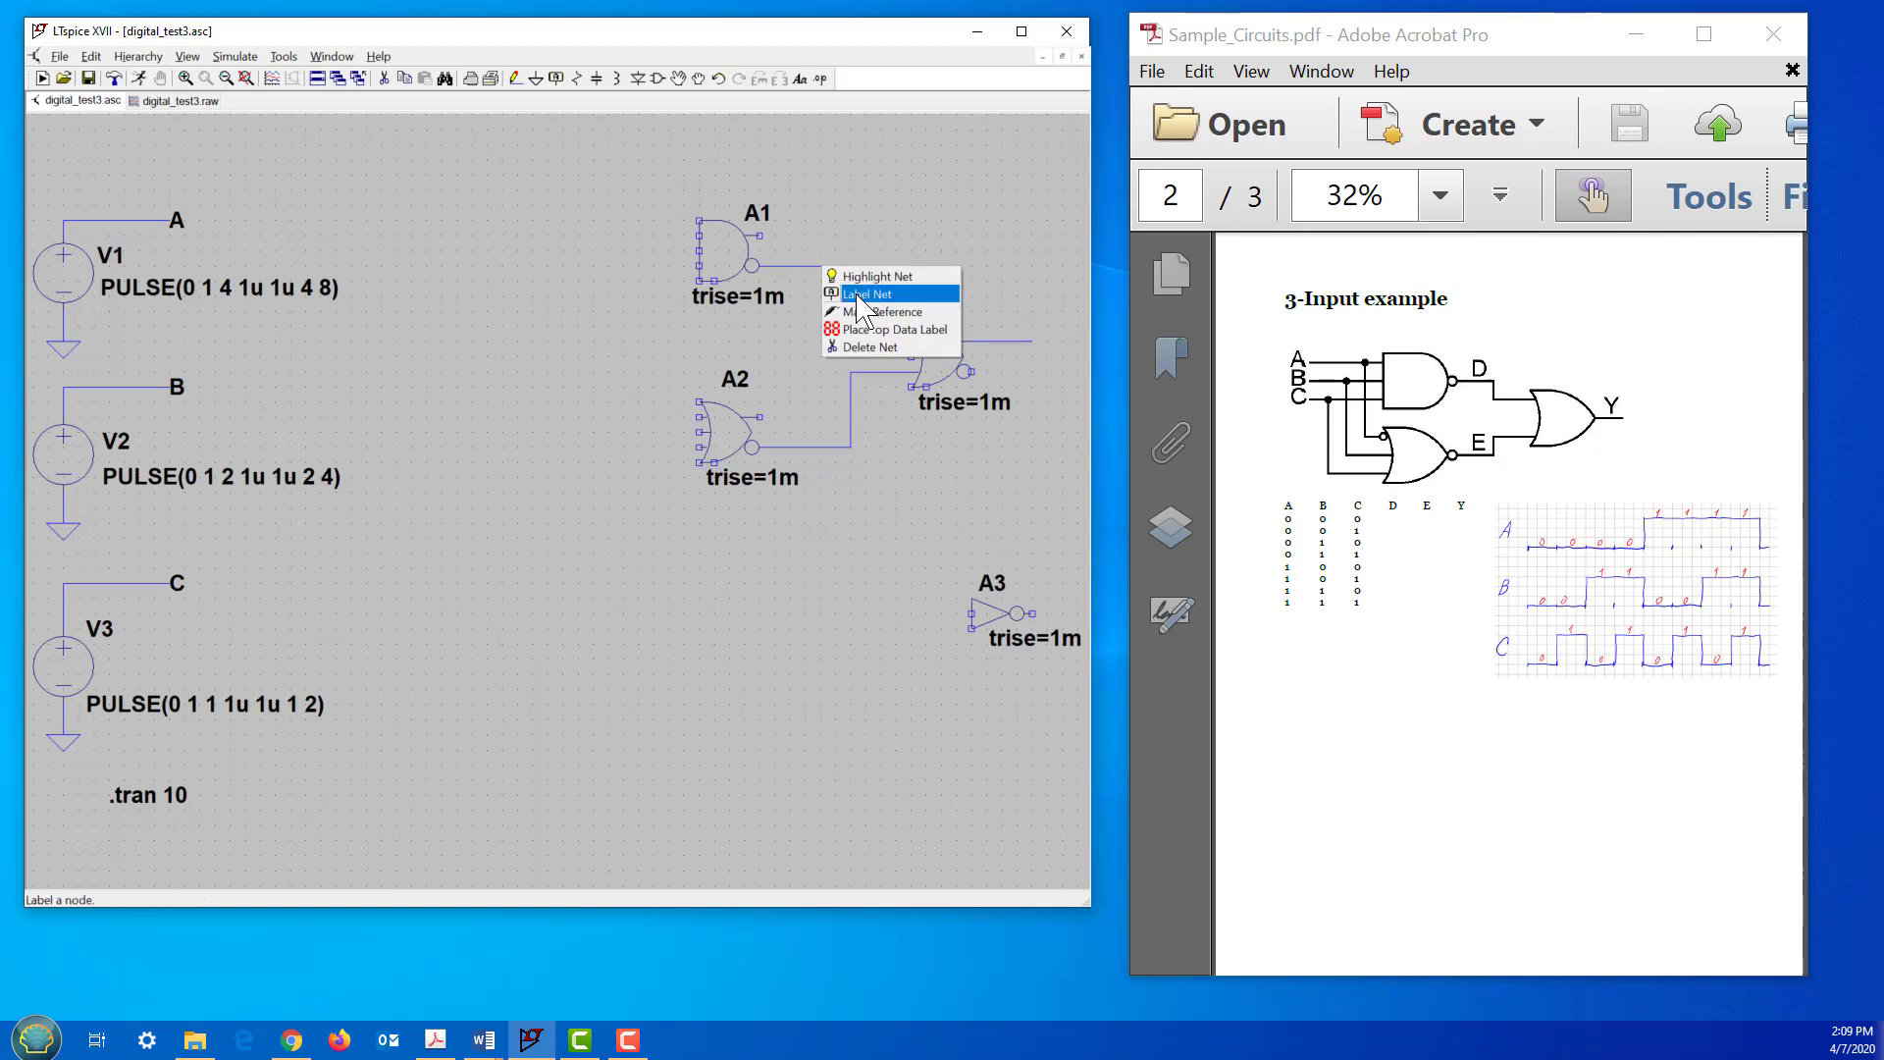
pyautogui.click(857, 295)
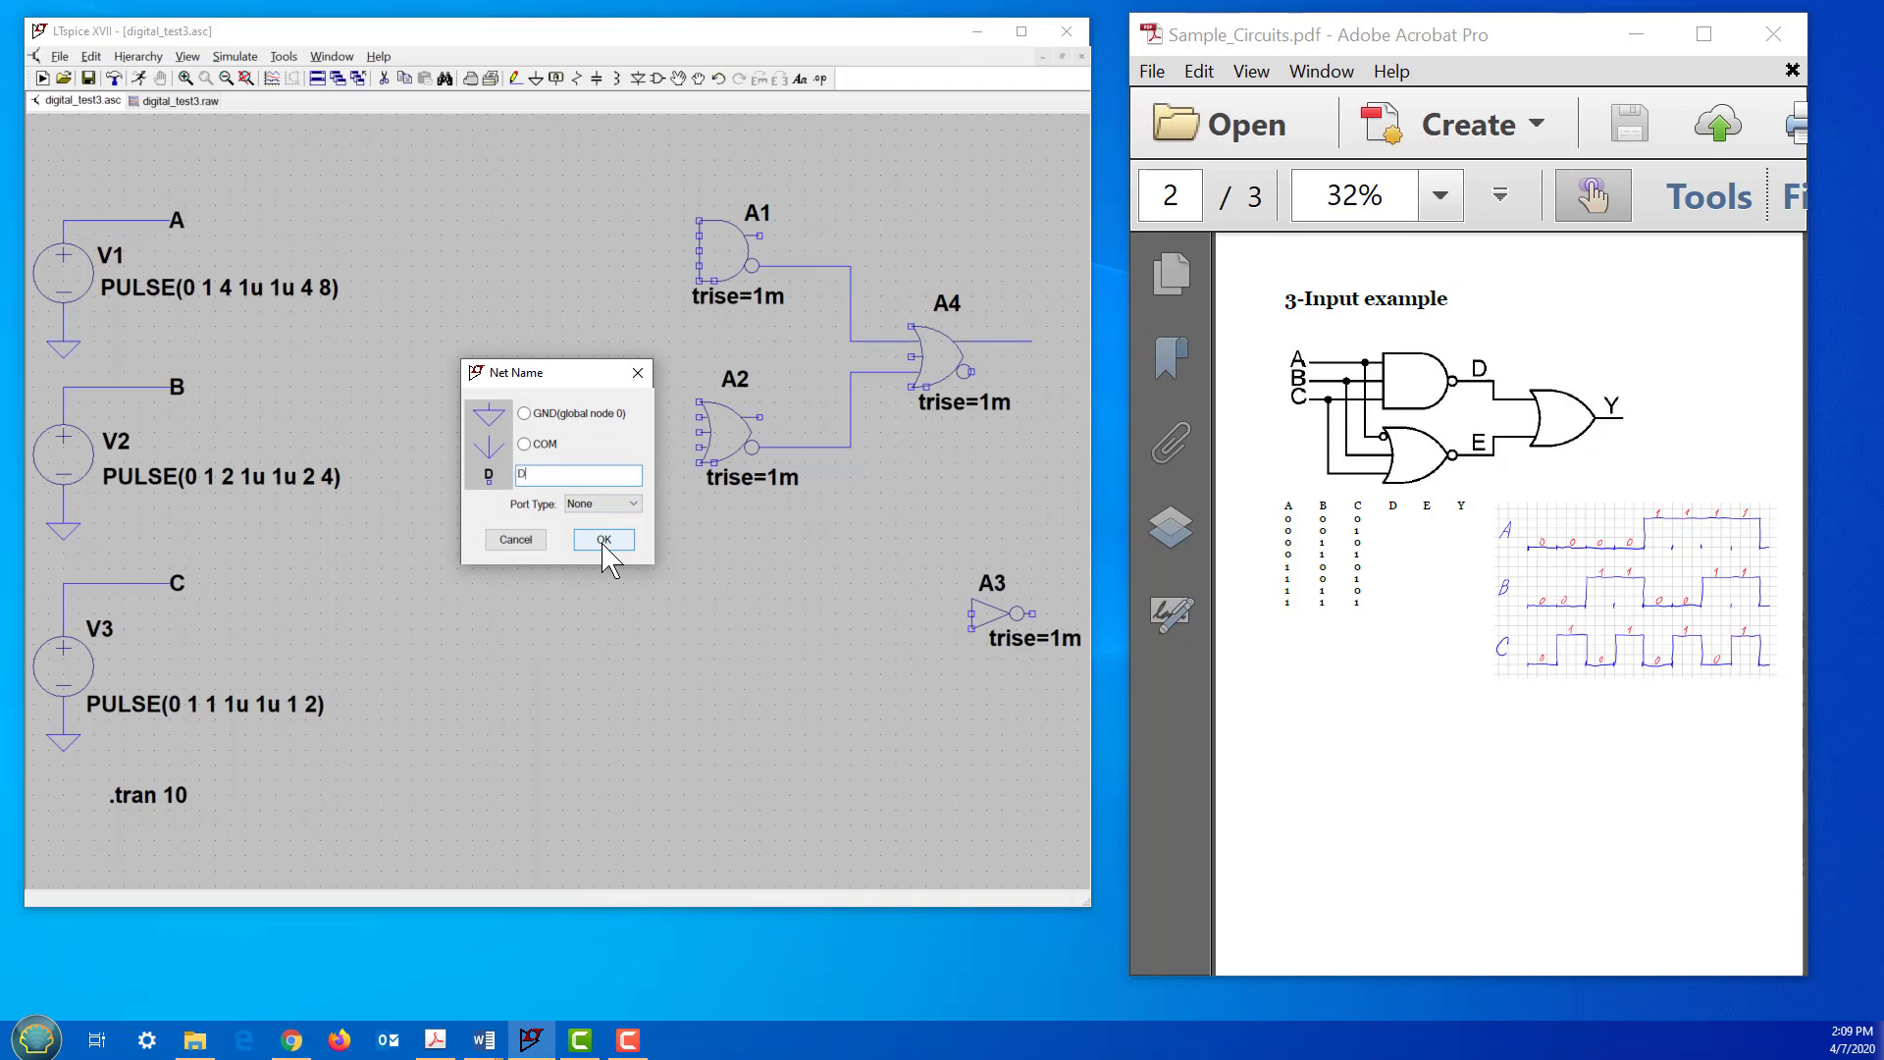
pyautogui.click(605, 540)
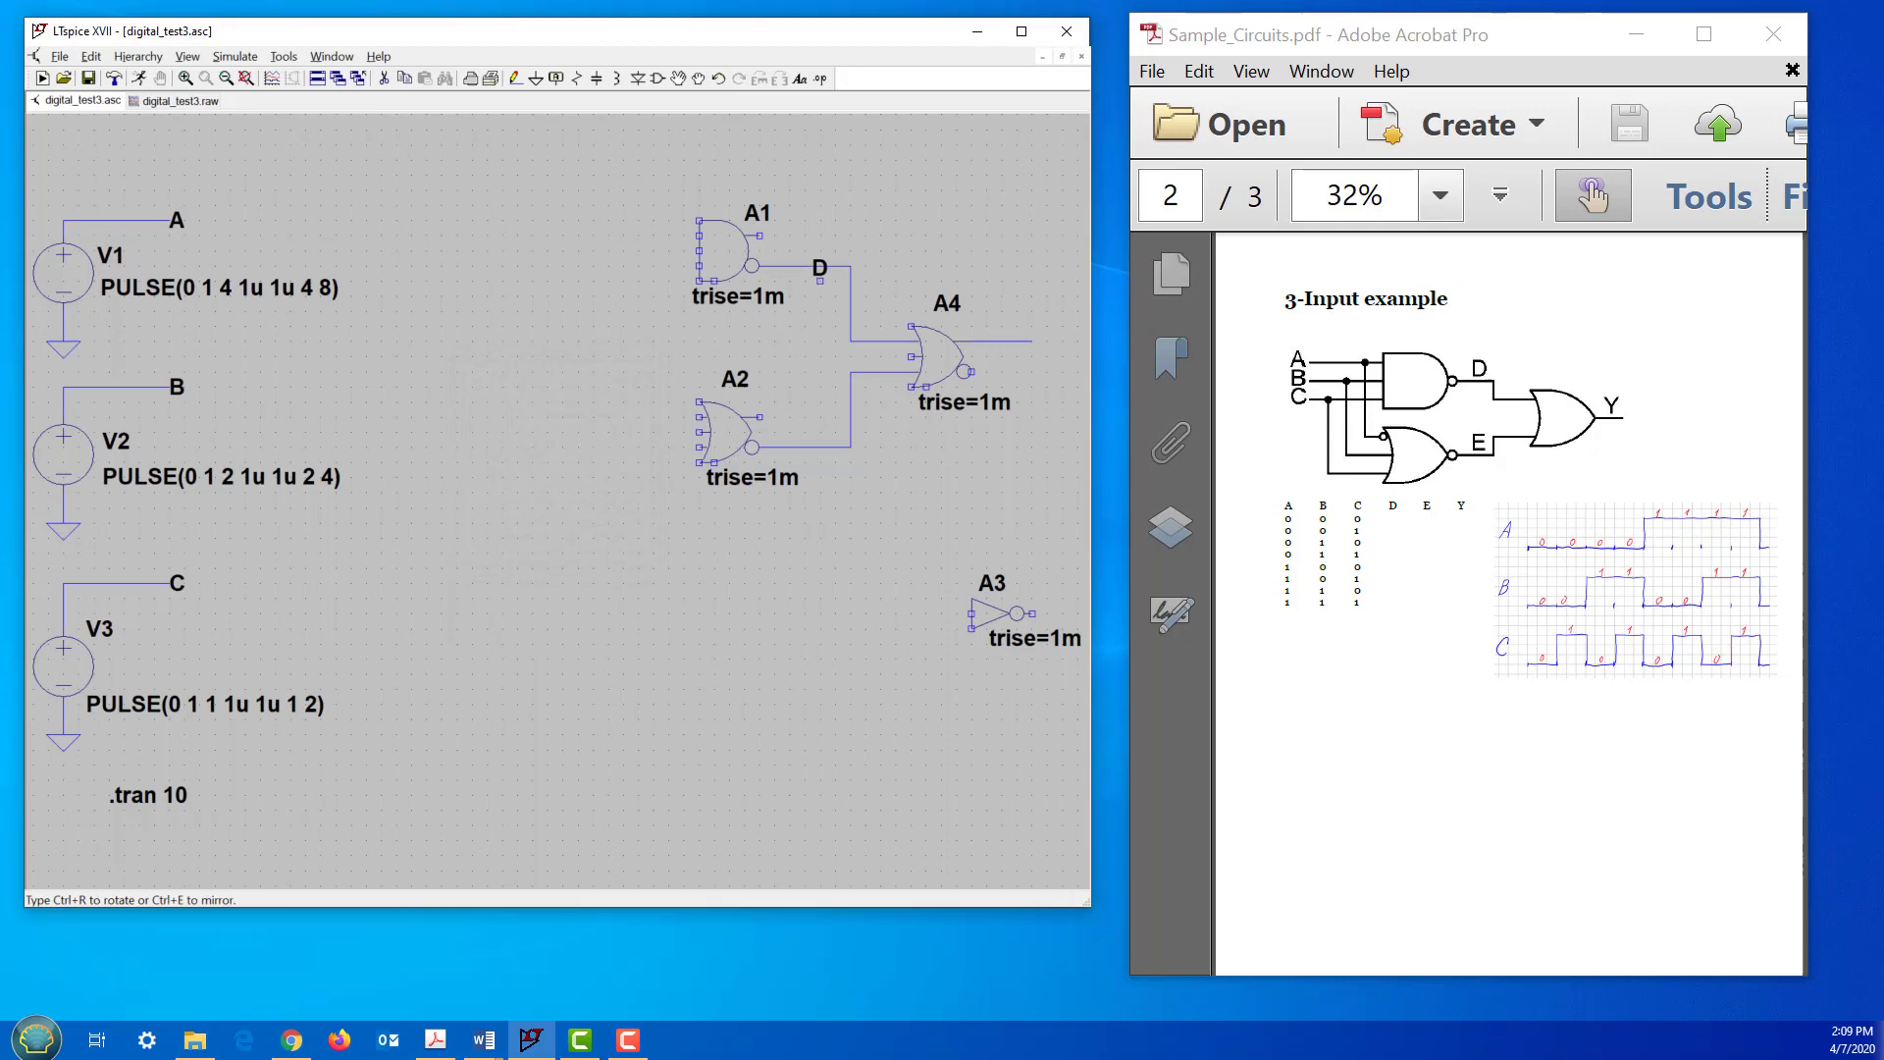
pyautogui.click(821, 265)
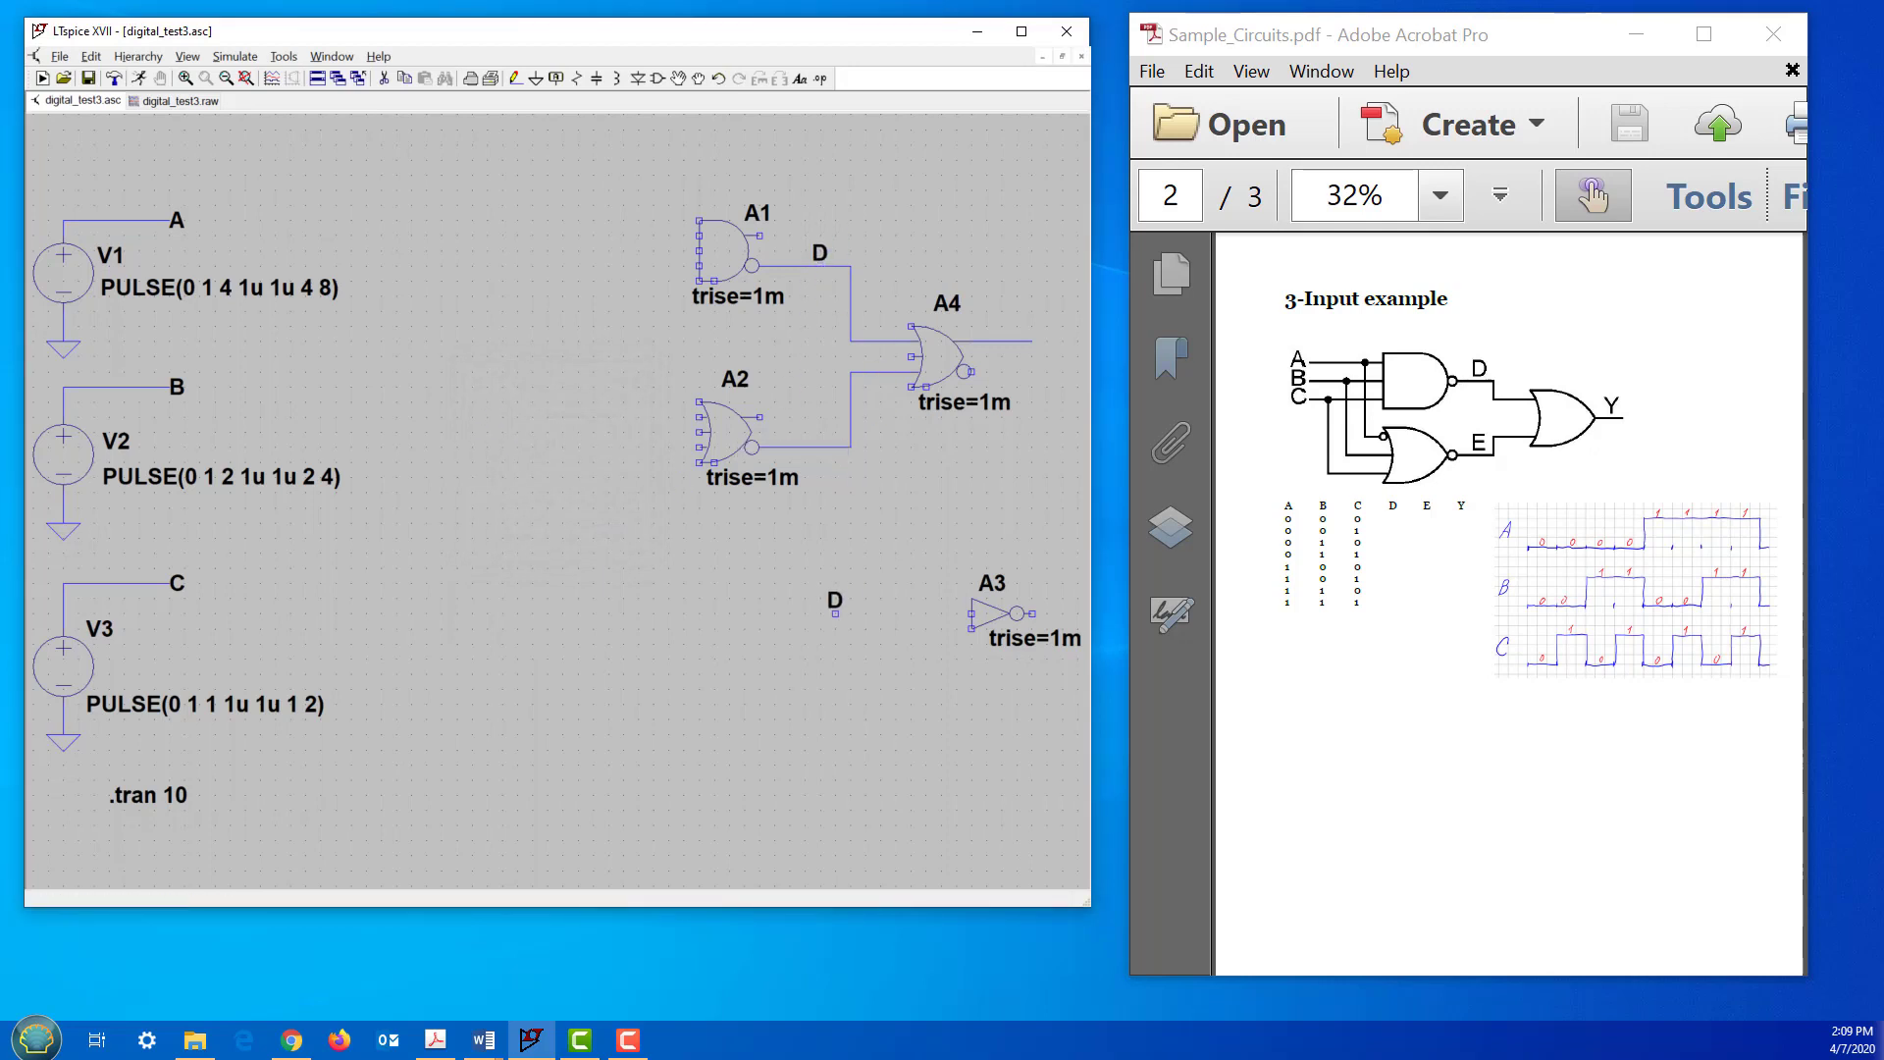
pyautogui.rightClick(835, 613)
# Step: Label the wire from A2's inverted output as net E
pyautogui.rightClick(821, 446)
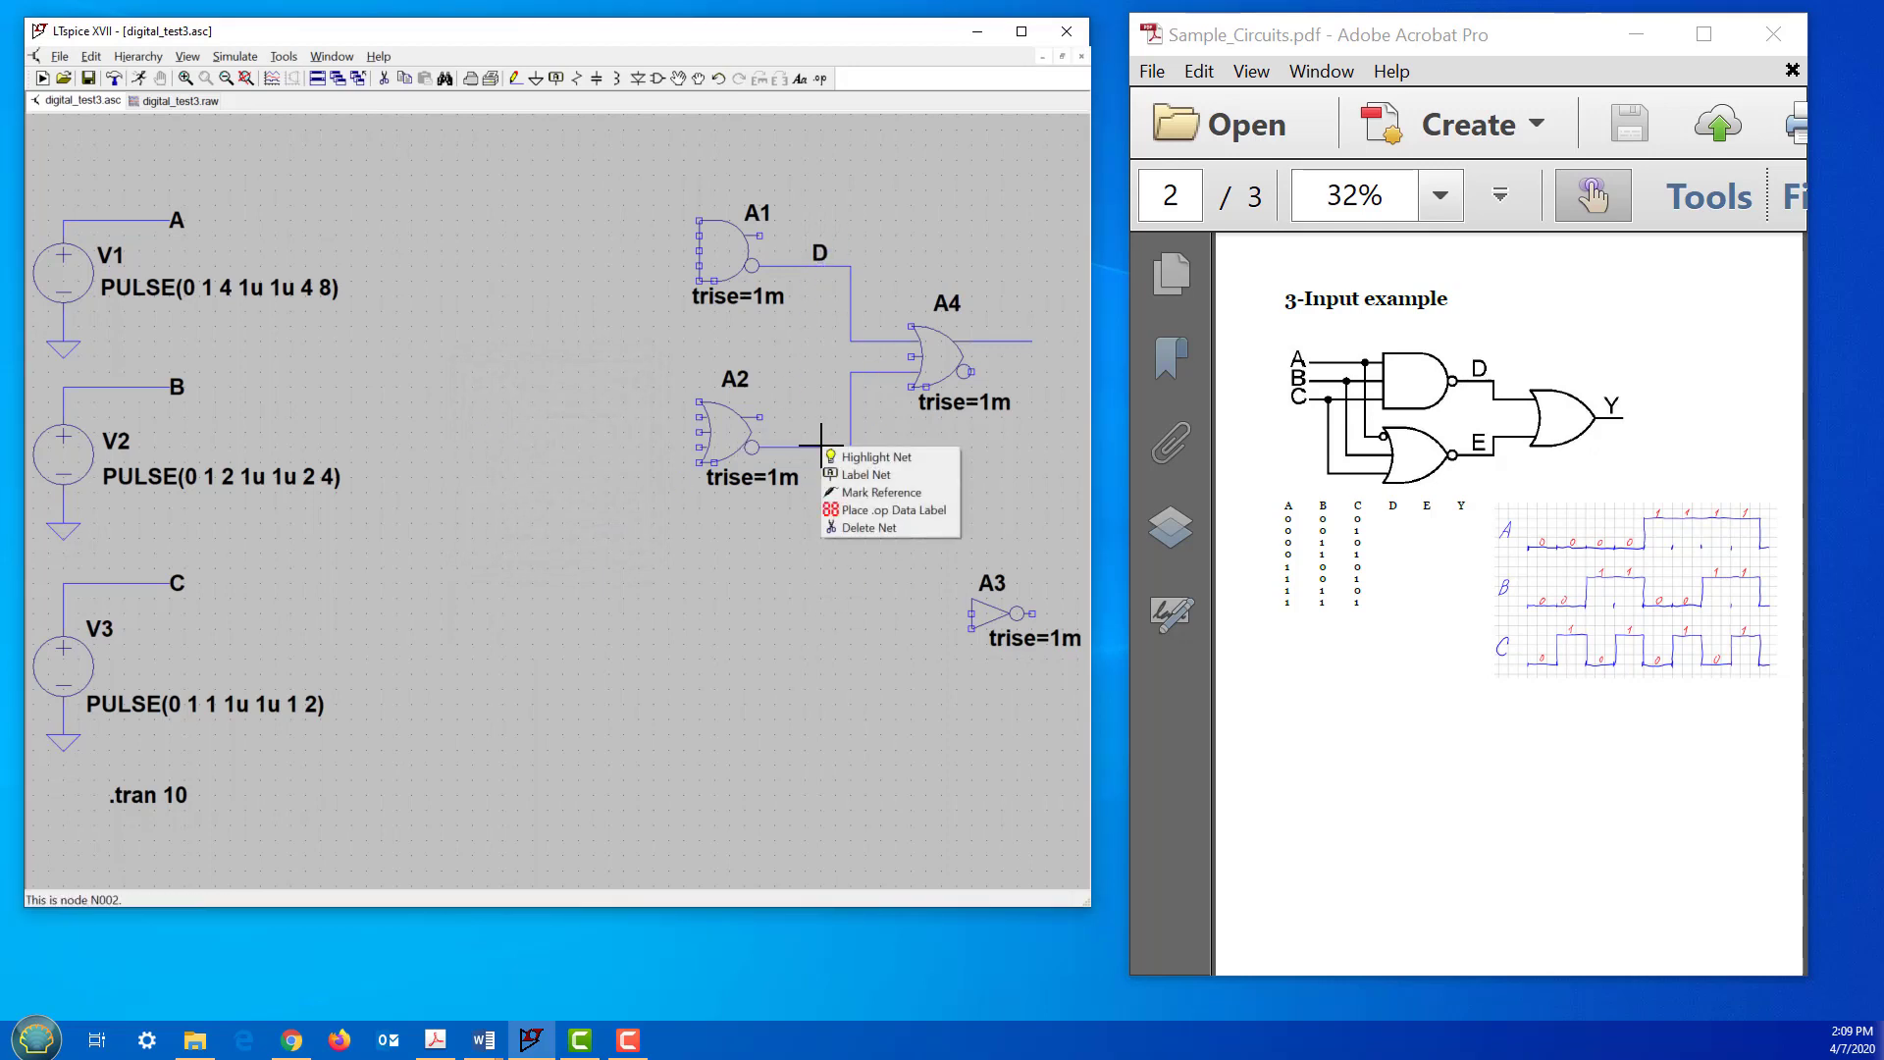
pyautogui.click(866, 479)
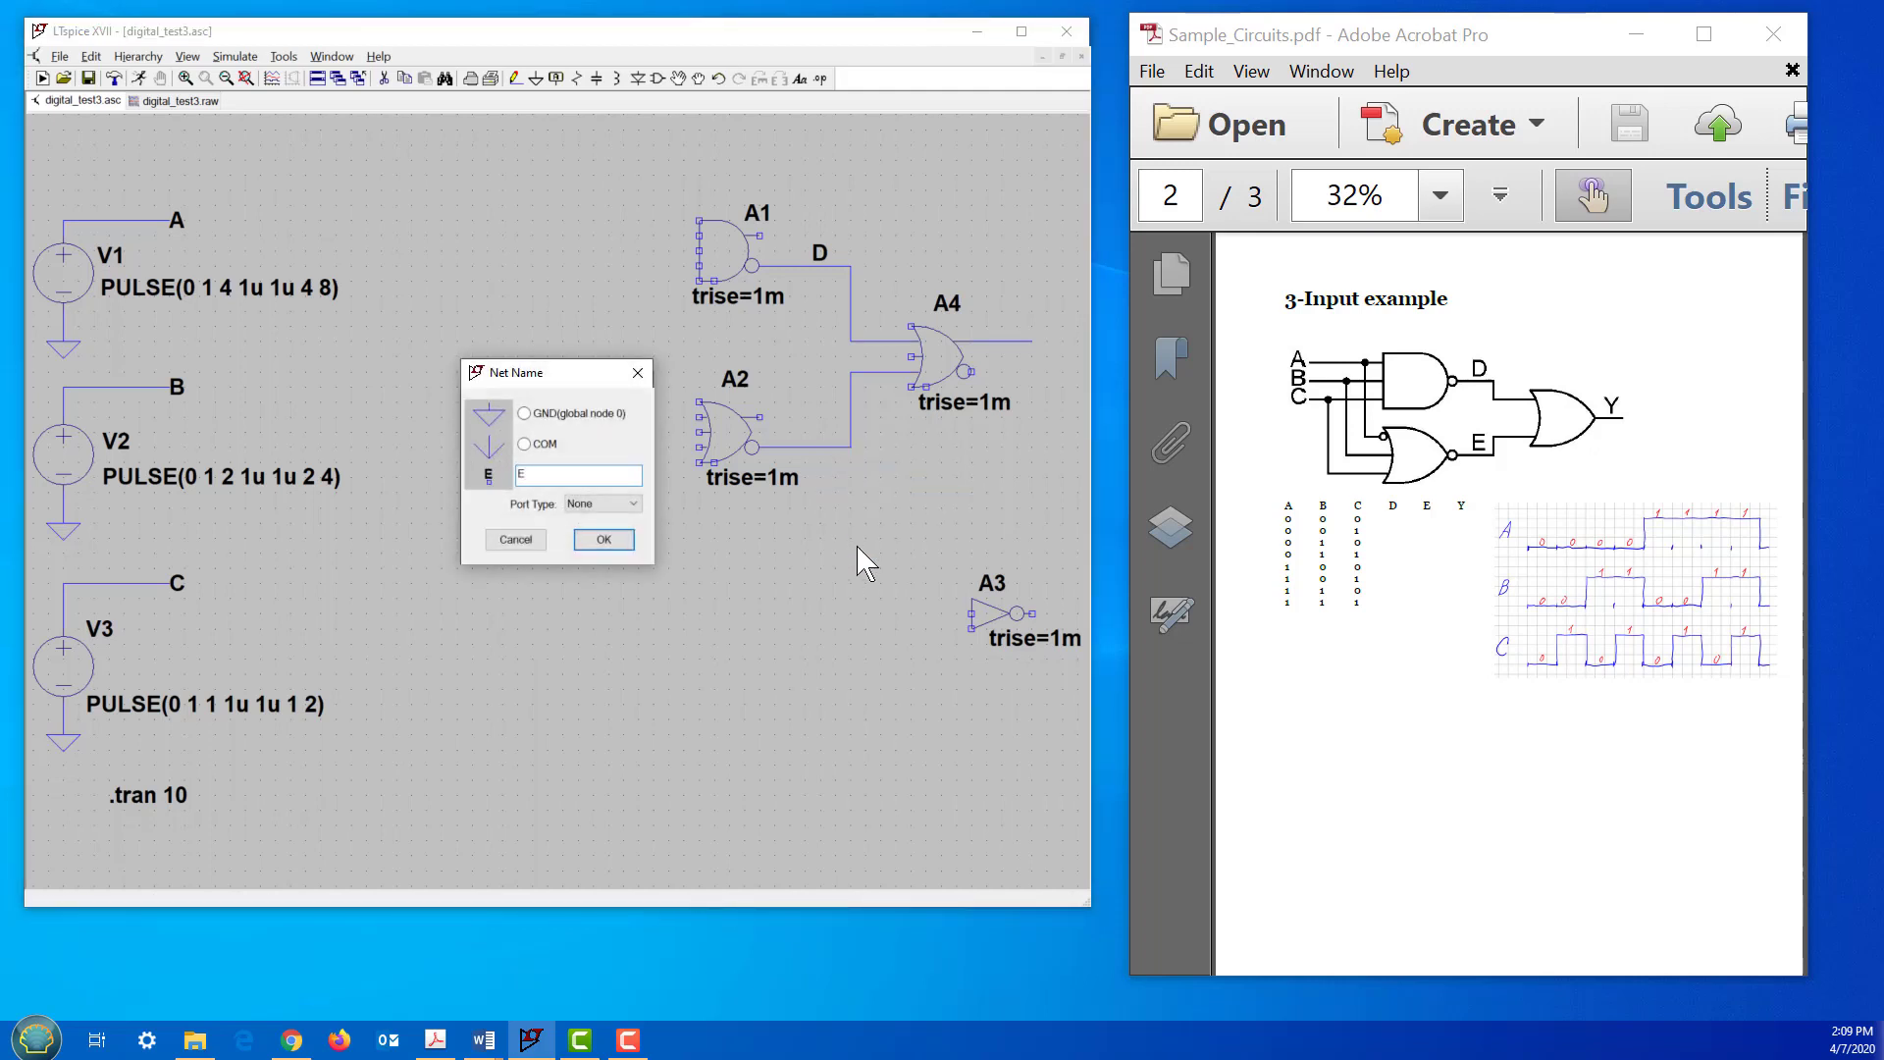
pyautogui.click(630, 542)
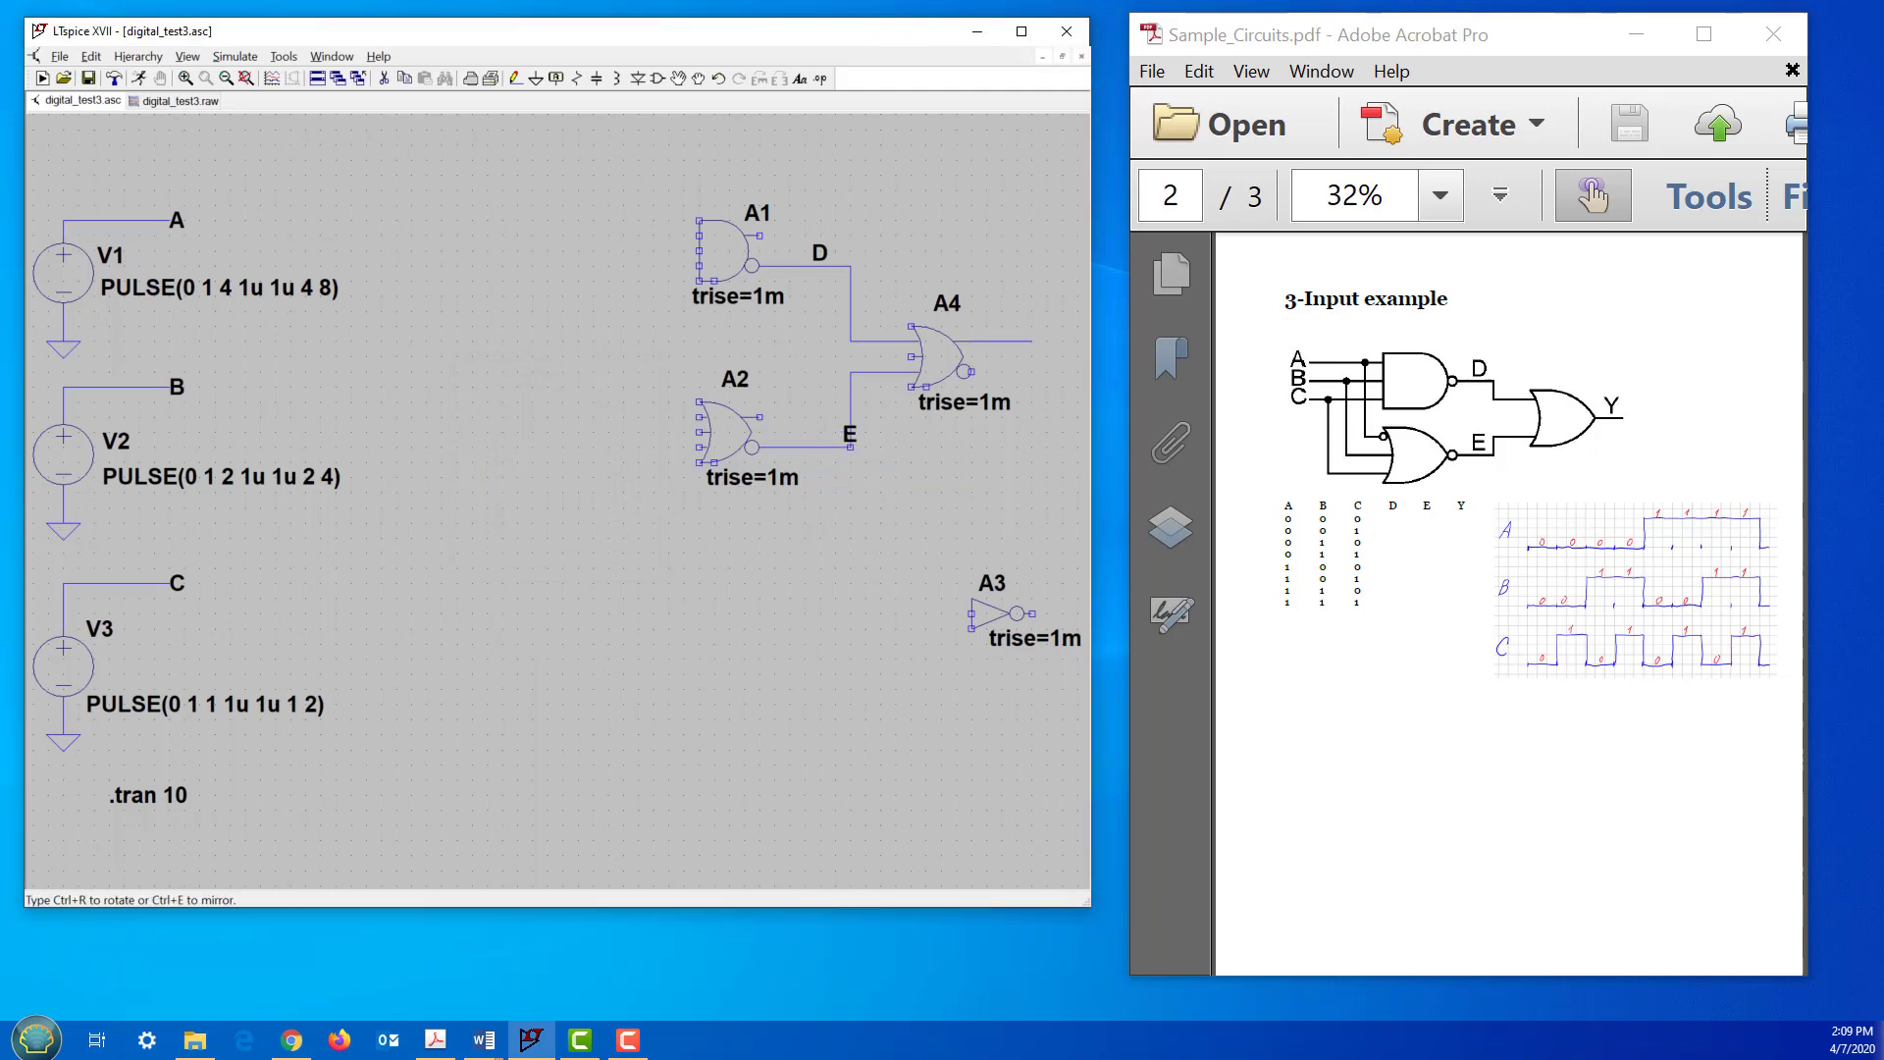
pyautogui.press('Escape')
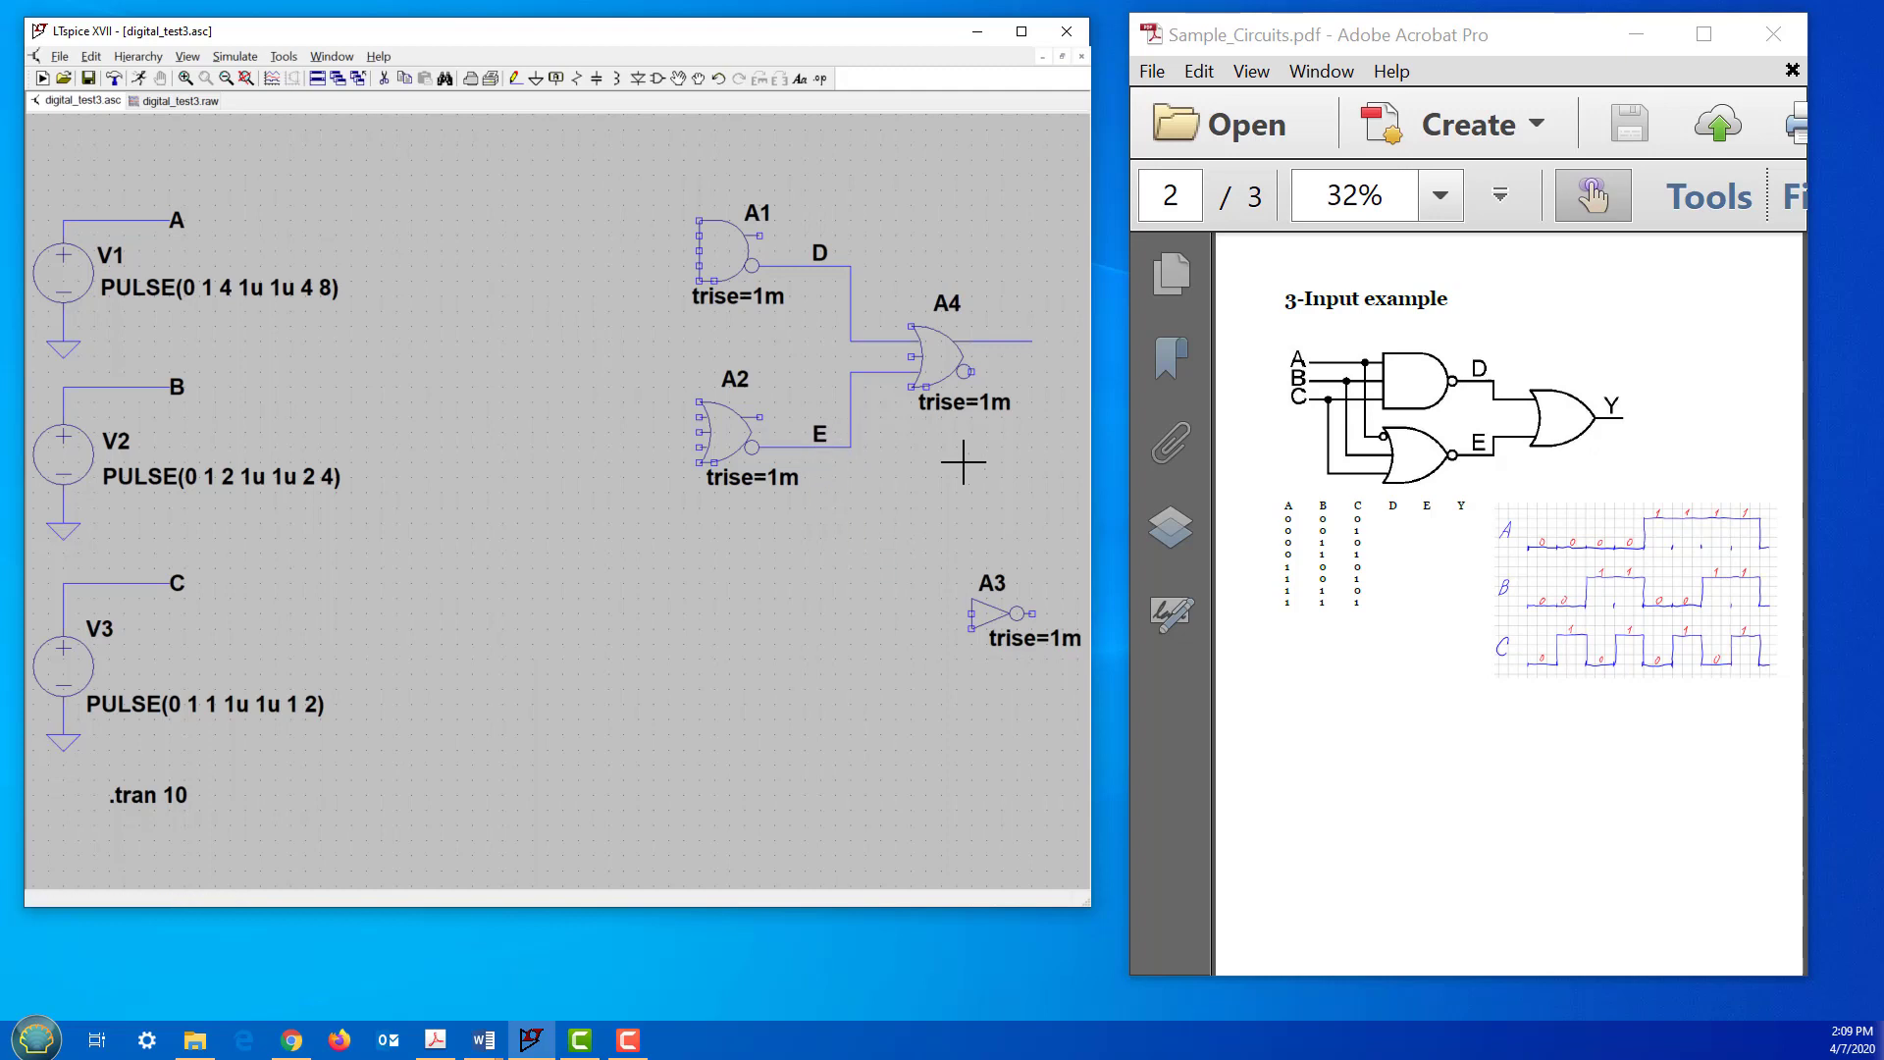
# Step: Label A4's output wire as net Y
pyautogui.rightClick(1017, 343)
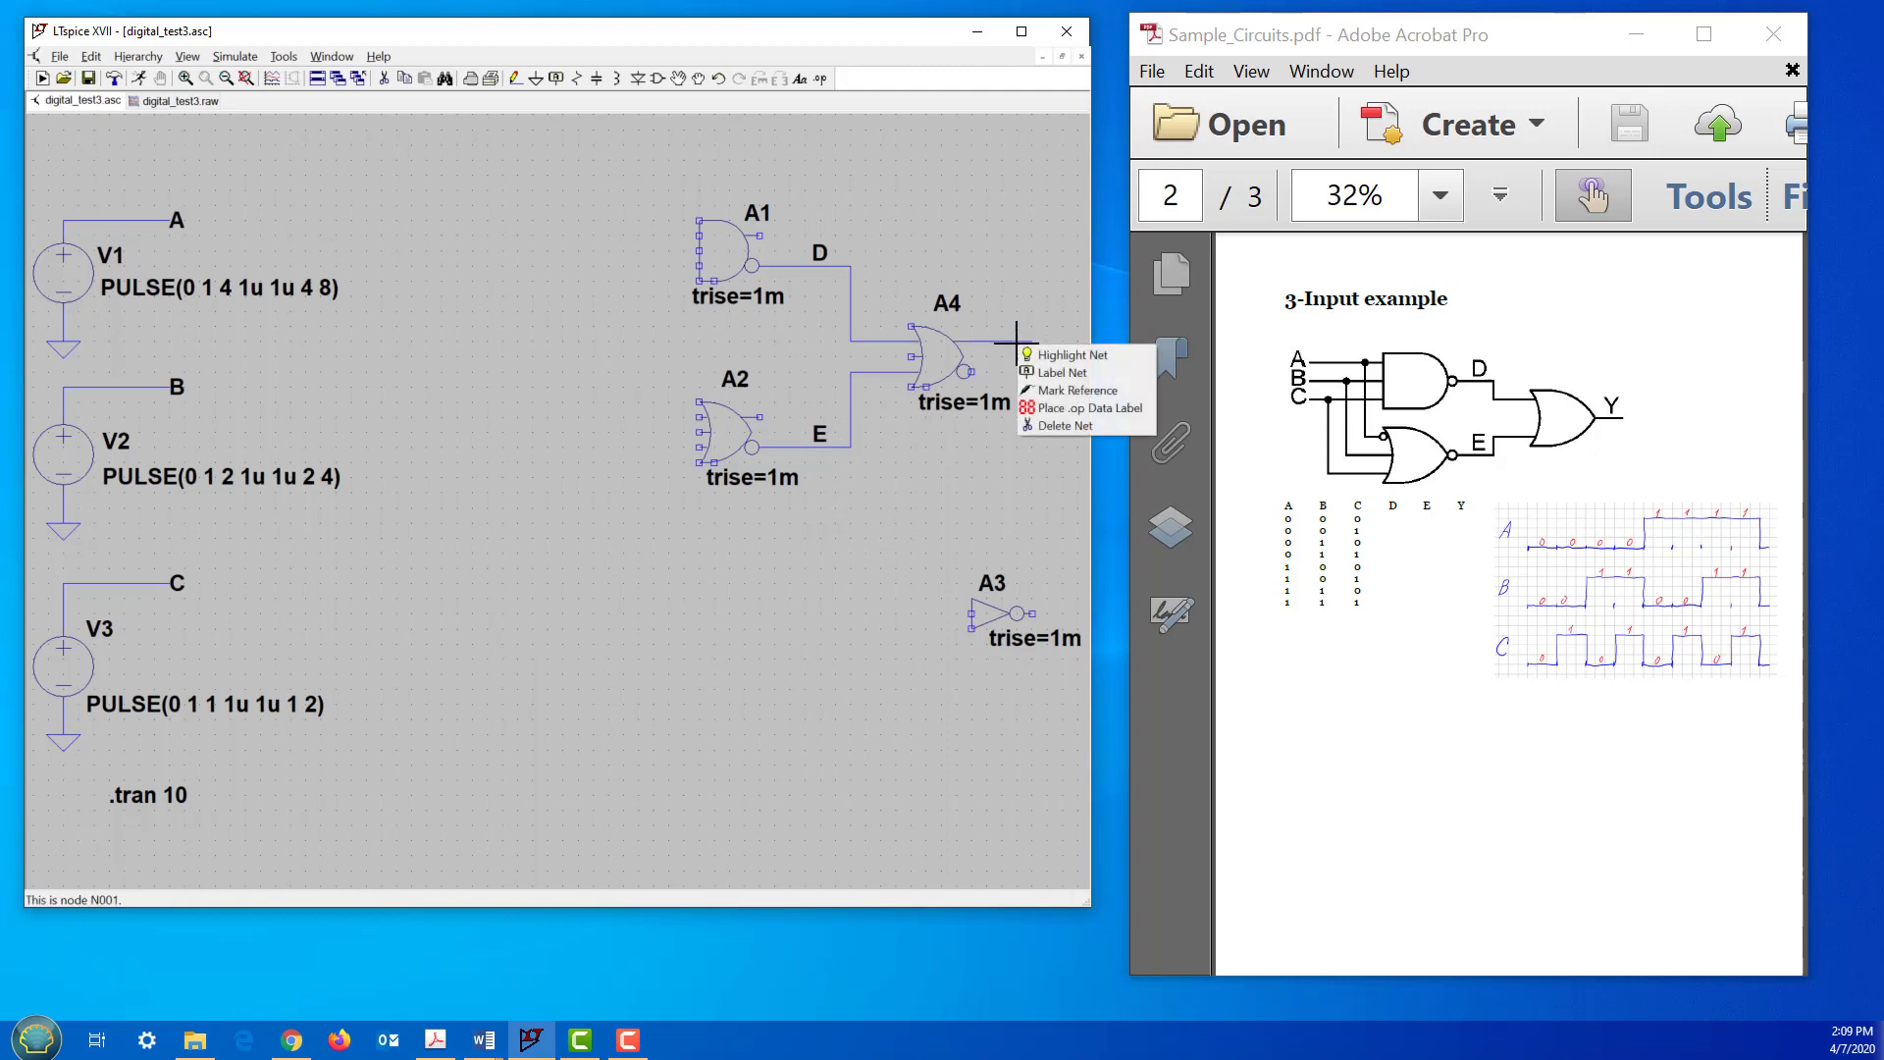
pyautogui.press('F4')
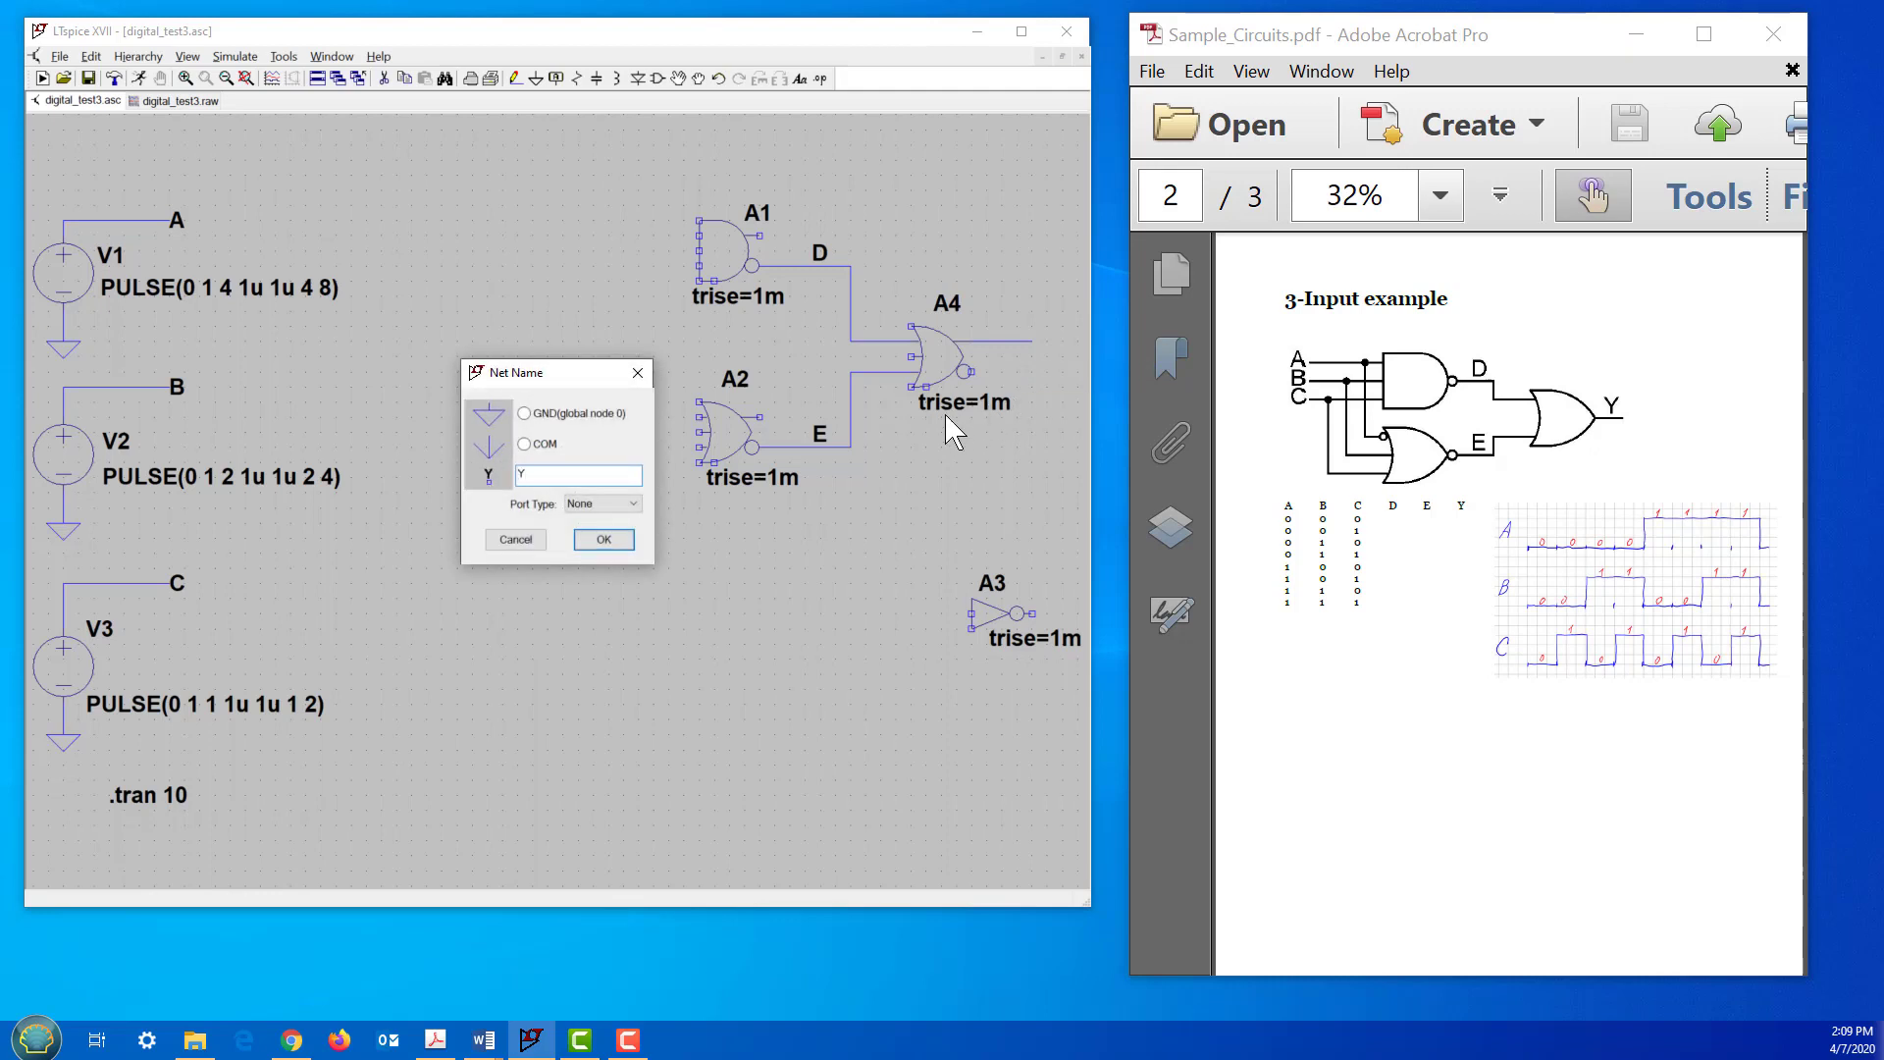
pyautogui.write('Y')
pyautogui.click(608, 540)
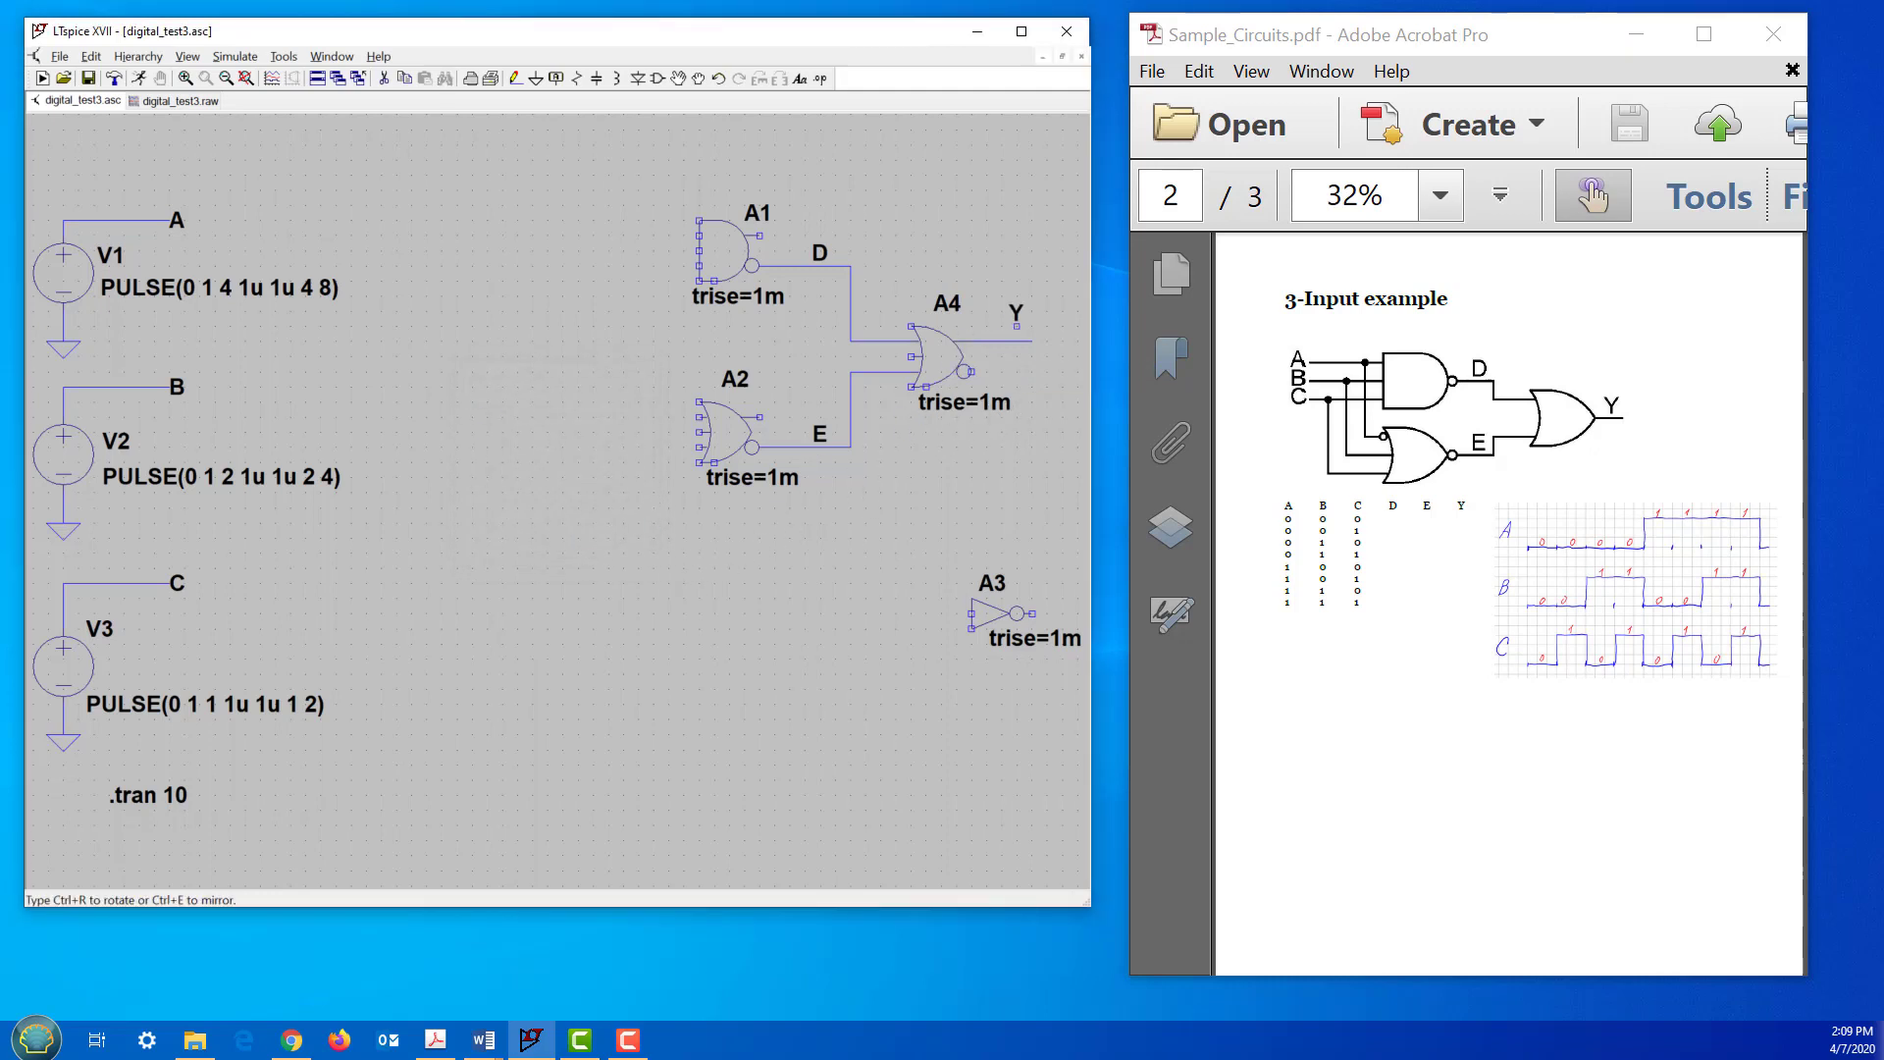
pyautogui.click(1017, 341)
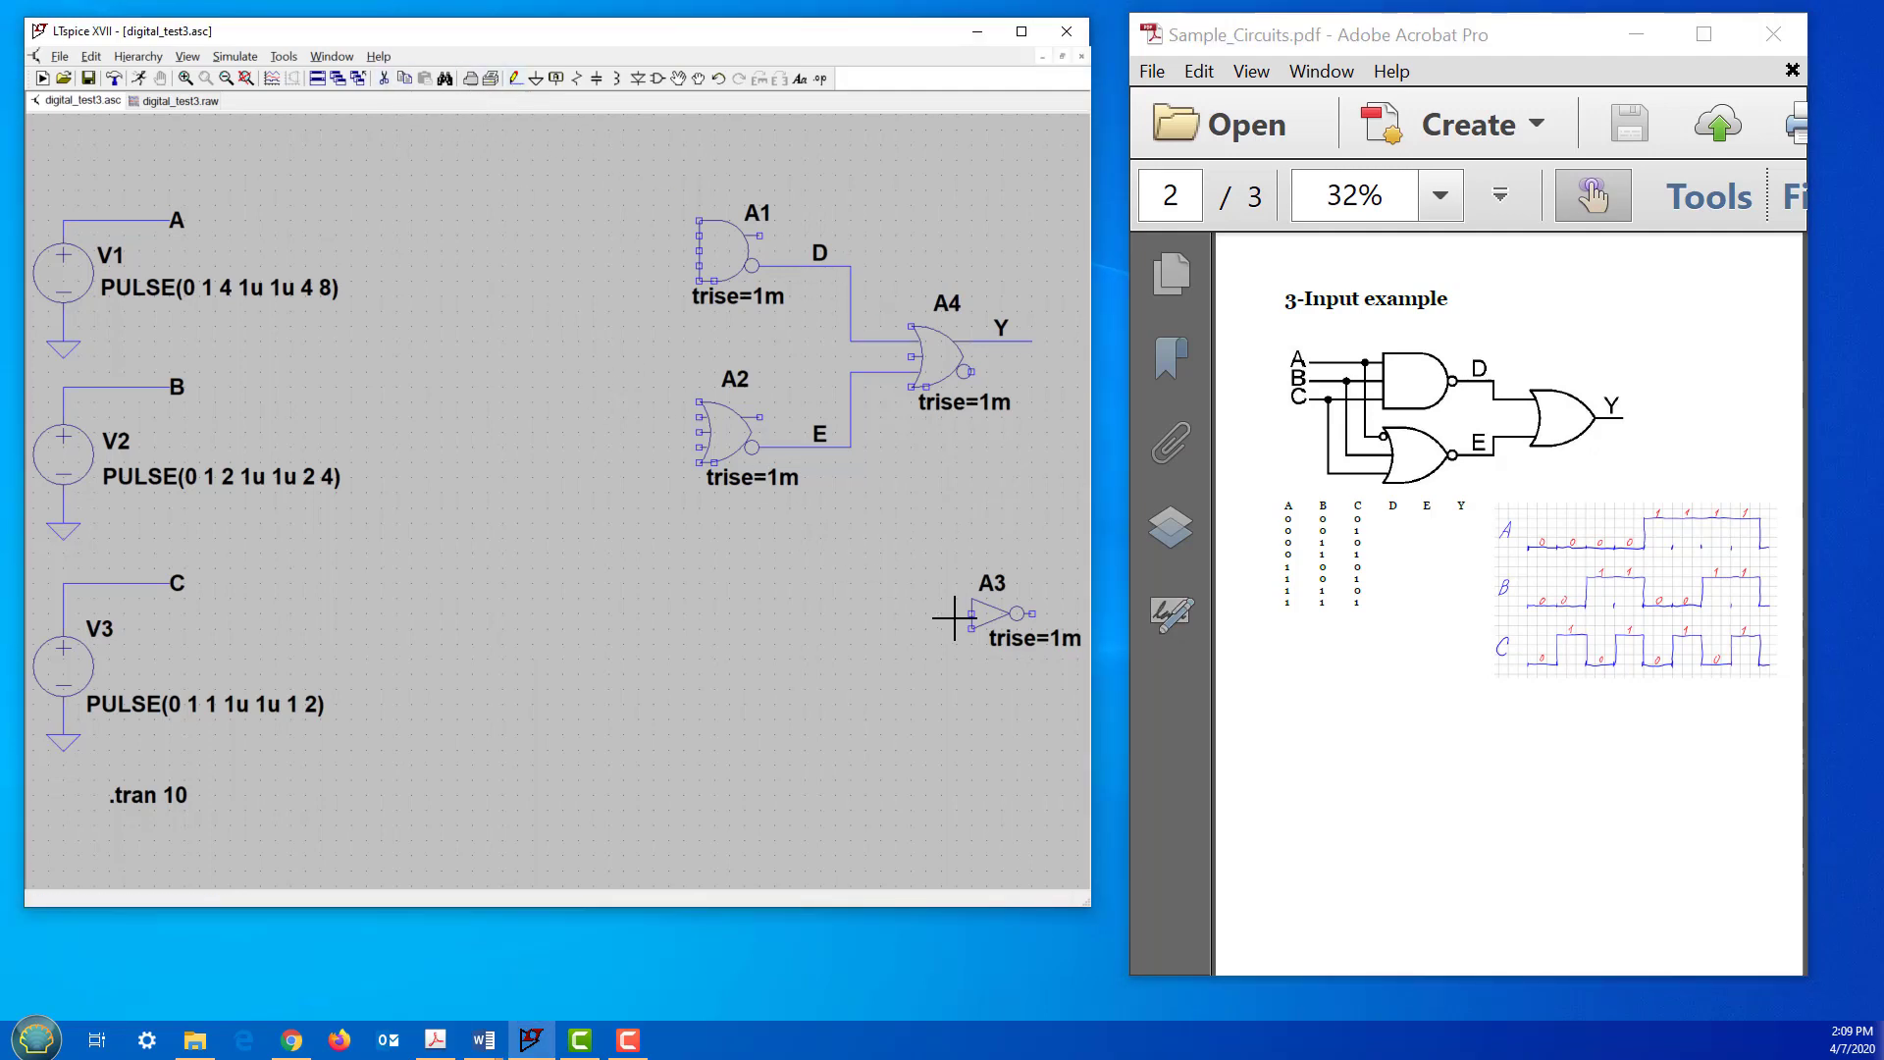
# Step: Move inverter A3 in front of gate A2, with its inverted output level with A2's uppermost input
pyautogui.click(699, 79)
pyautogui.click(994, 621)
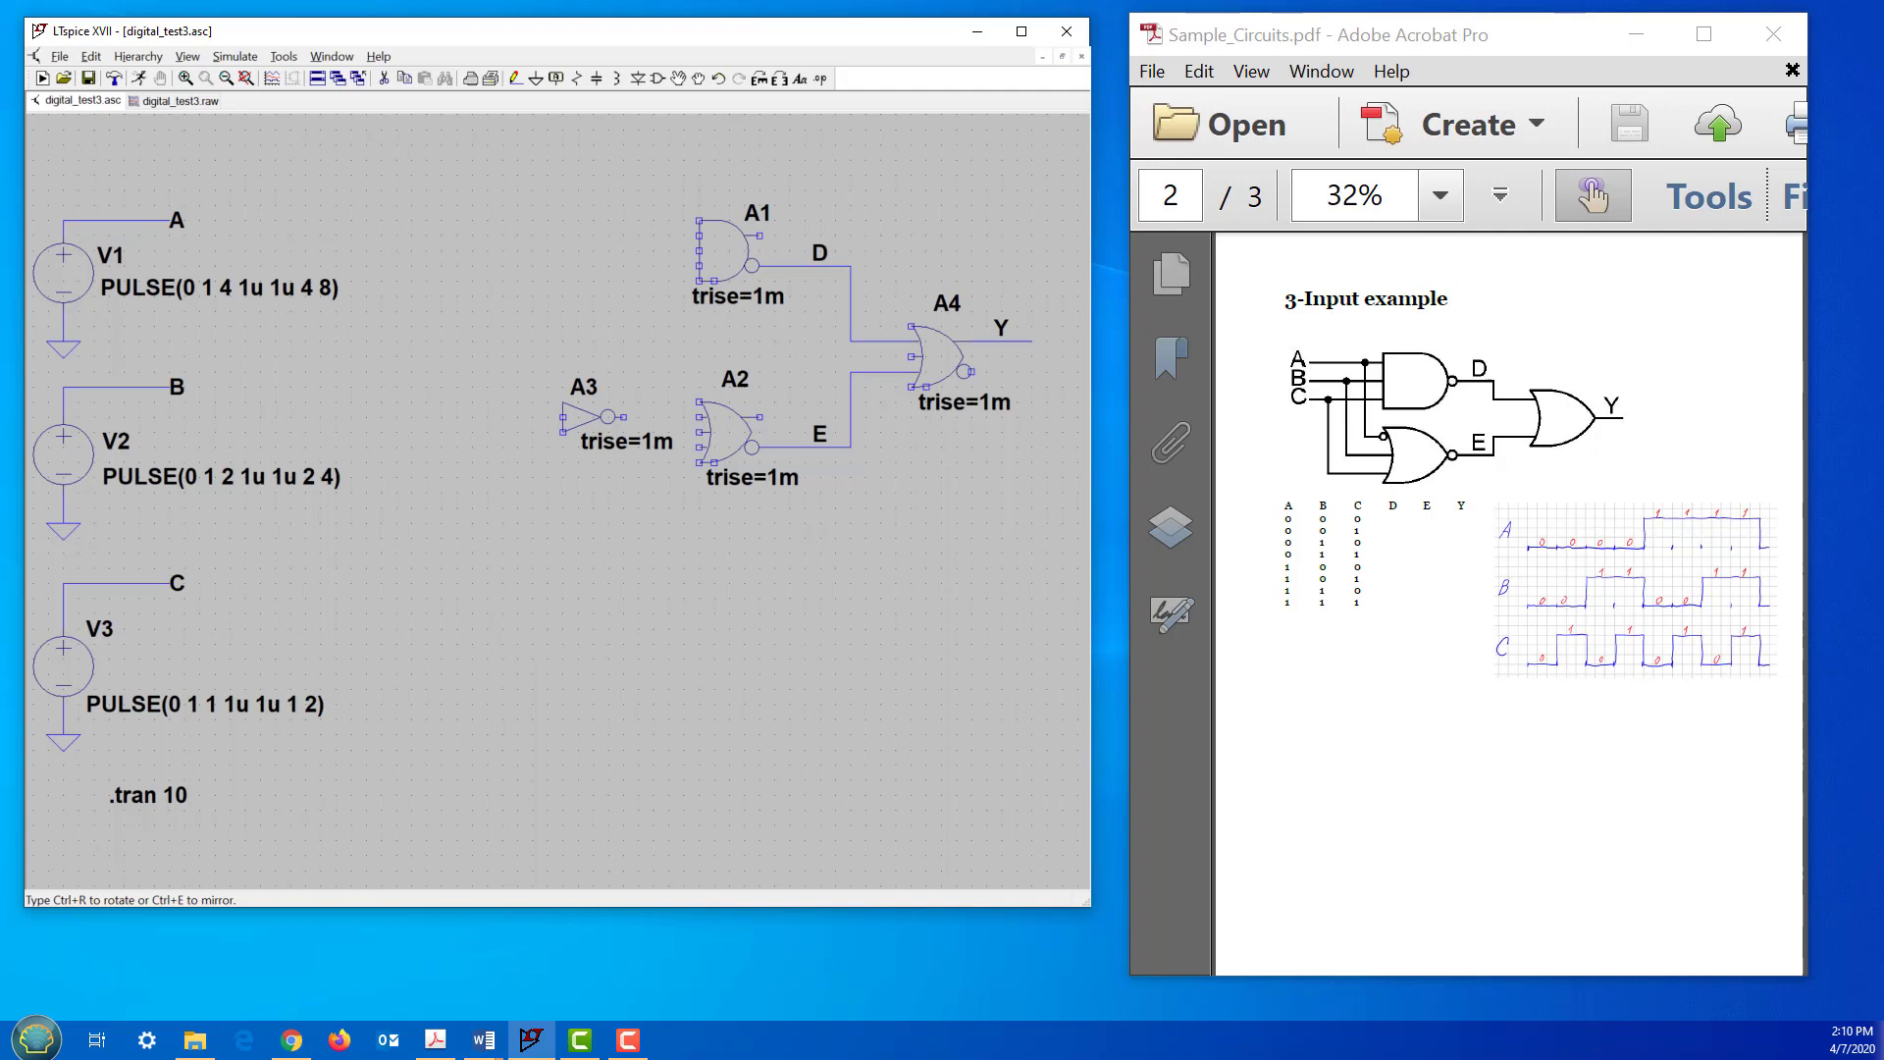
pyautogui.click(572, 416)
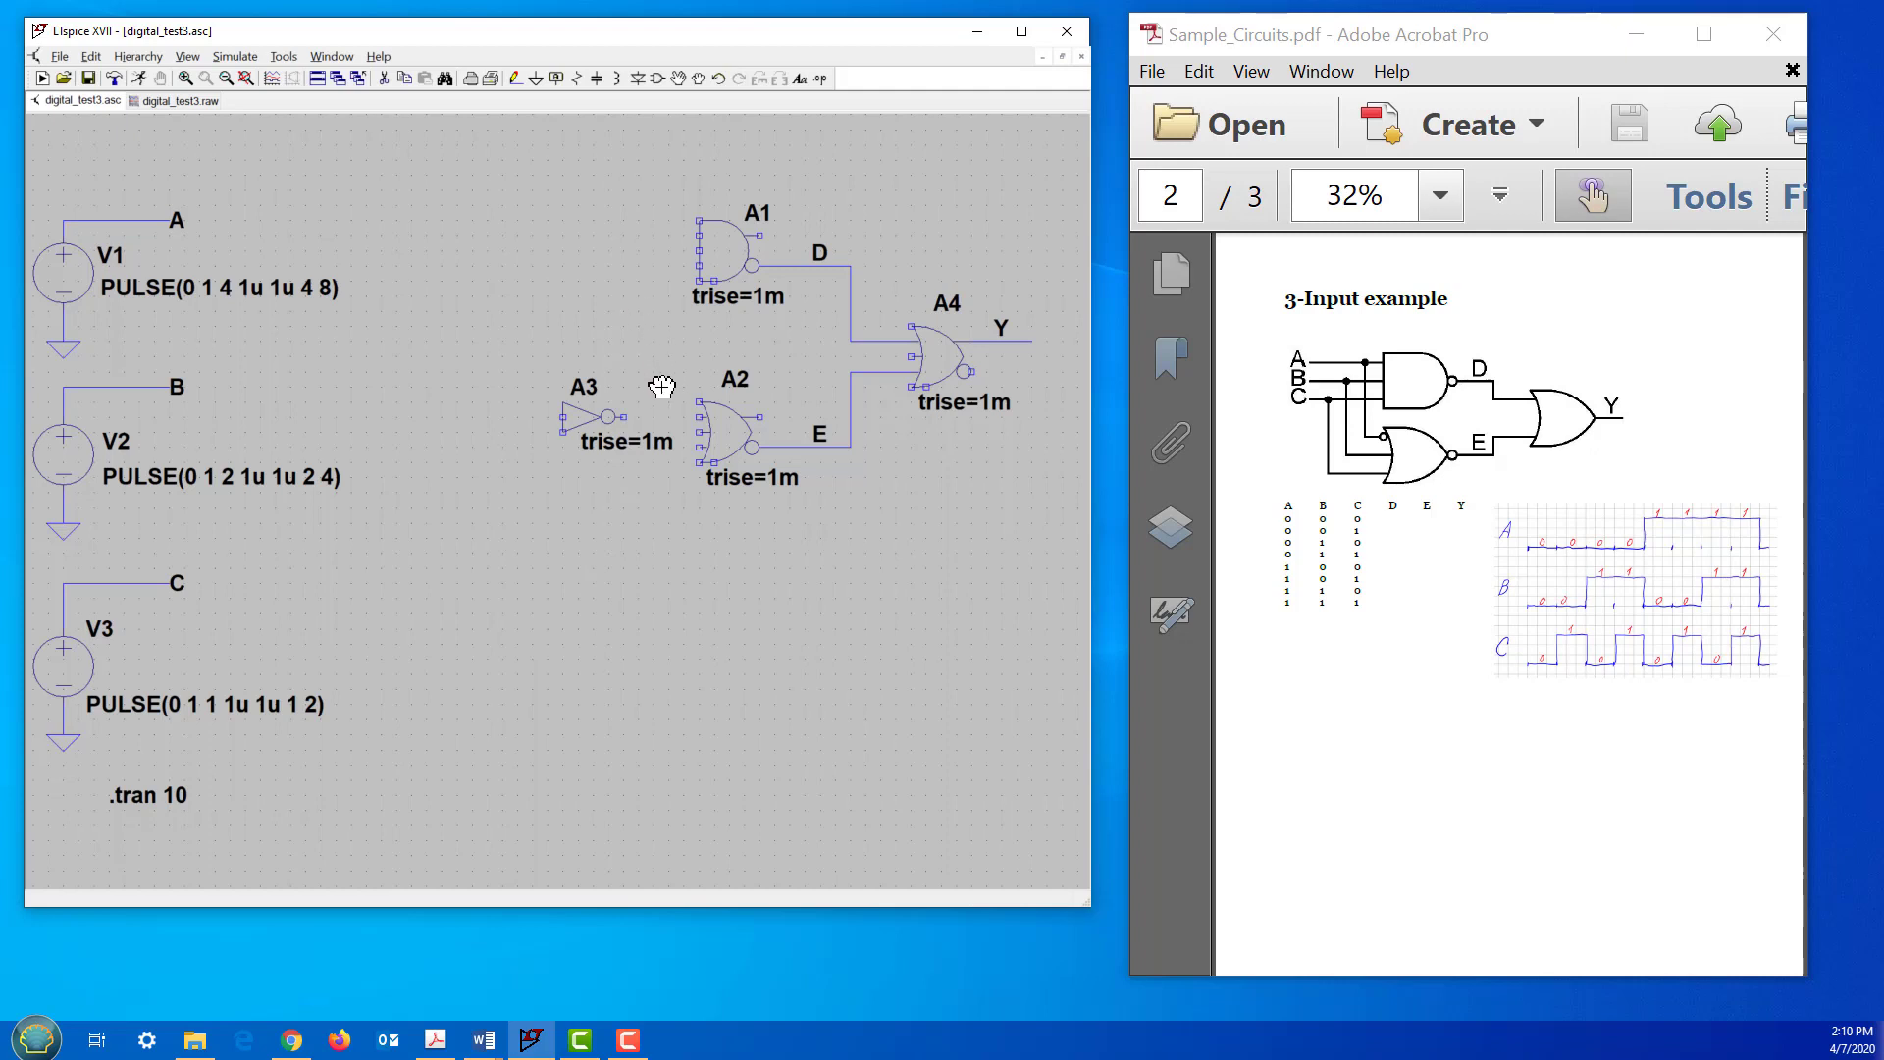
pyautogui.click(575, 417)
pyautogui.click(575, 402)
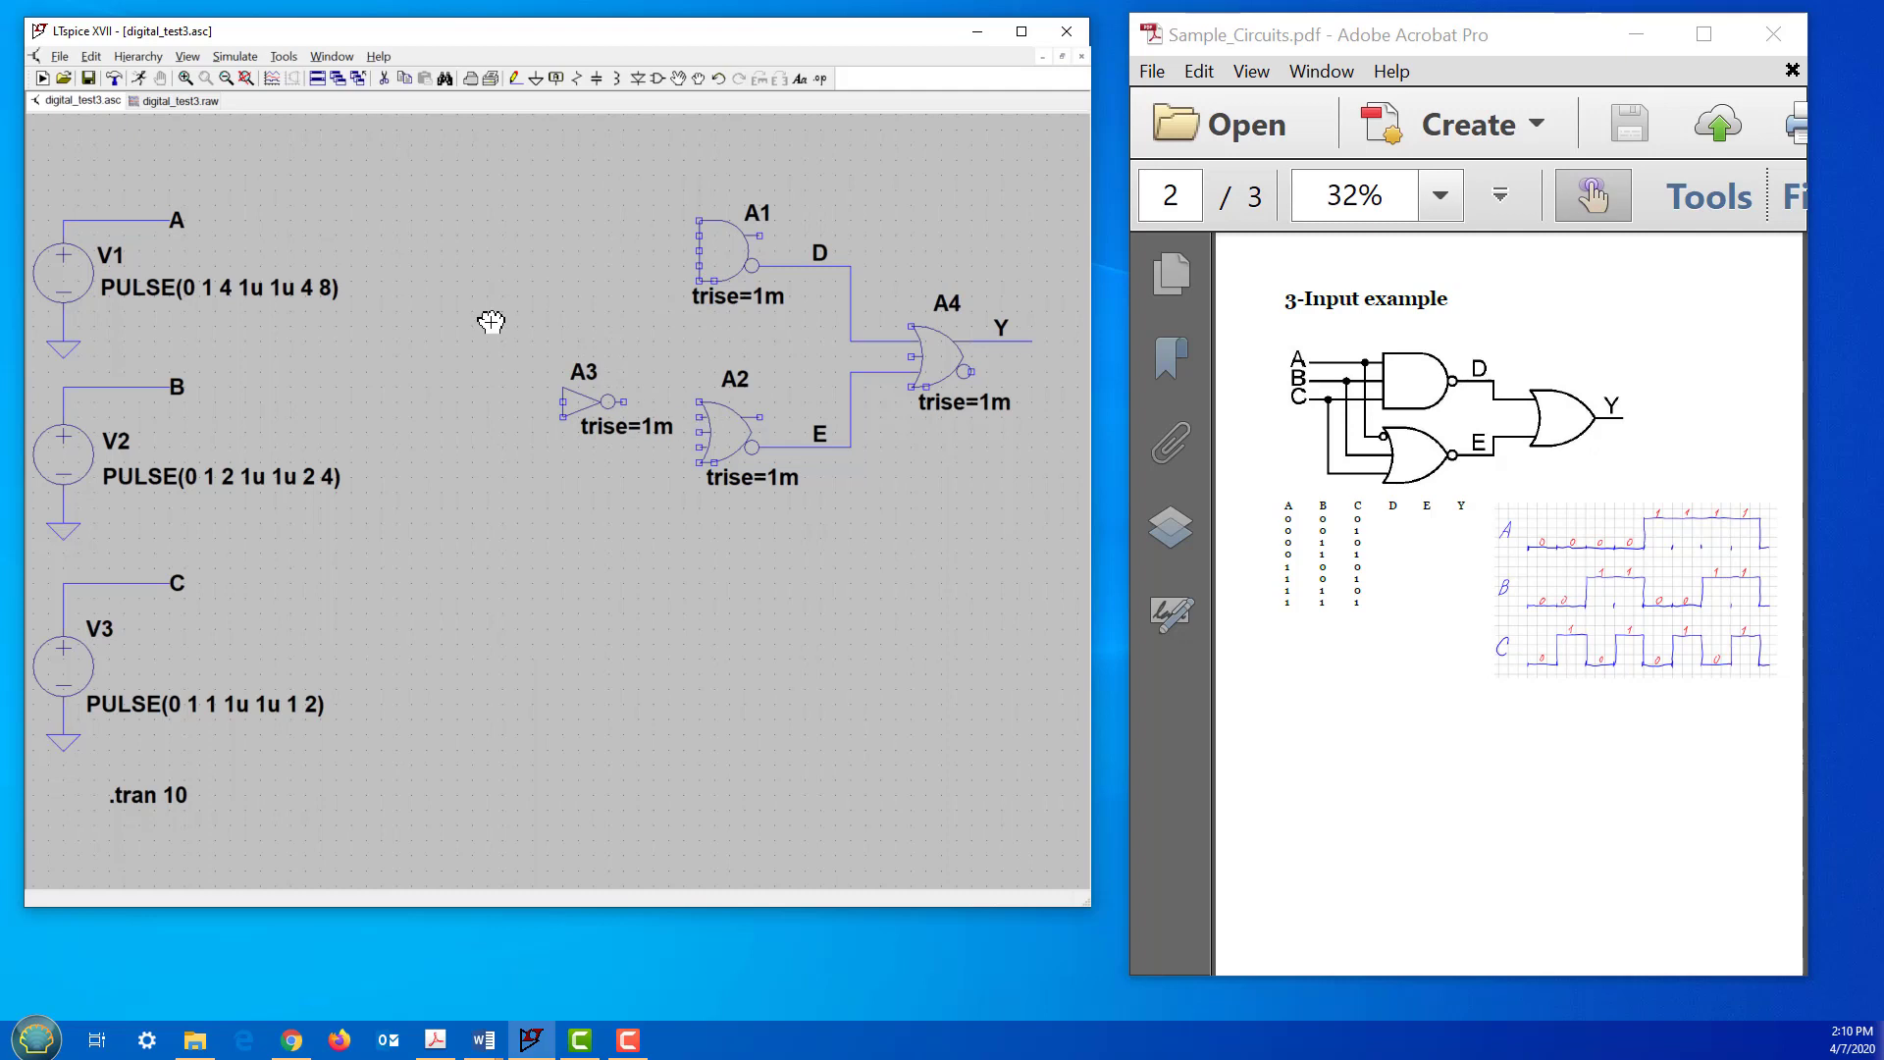
# Step: Draw three parallel horizontal input wires of equal length into gate A1, at its uppermost, middle and lowest inputs
pyautogui.click(516, 79)
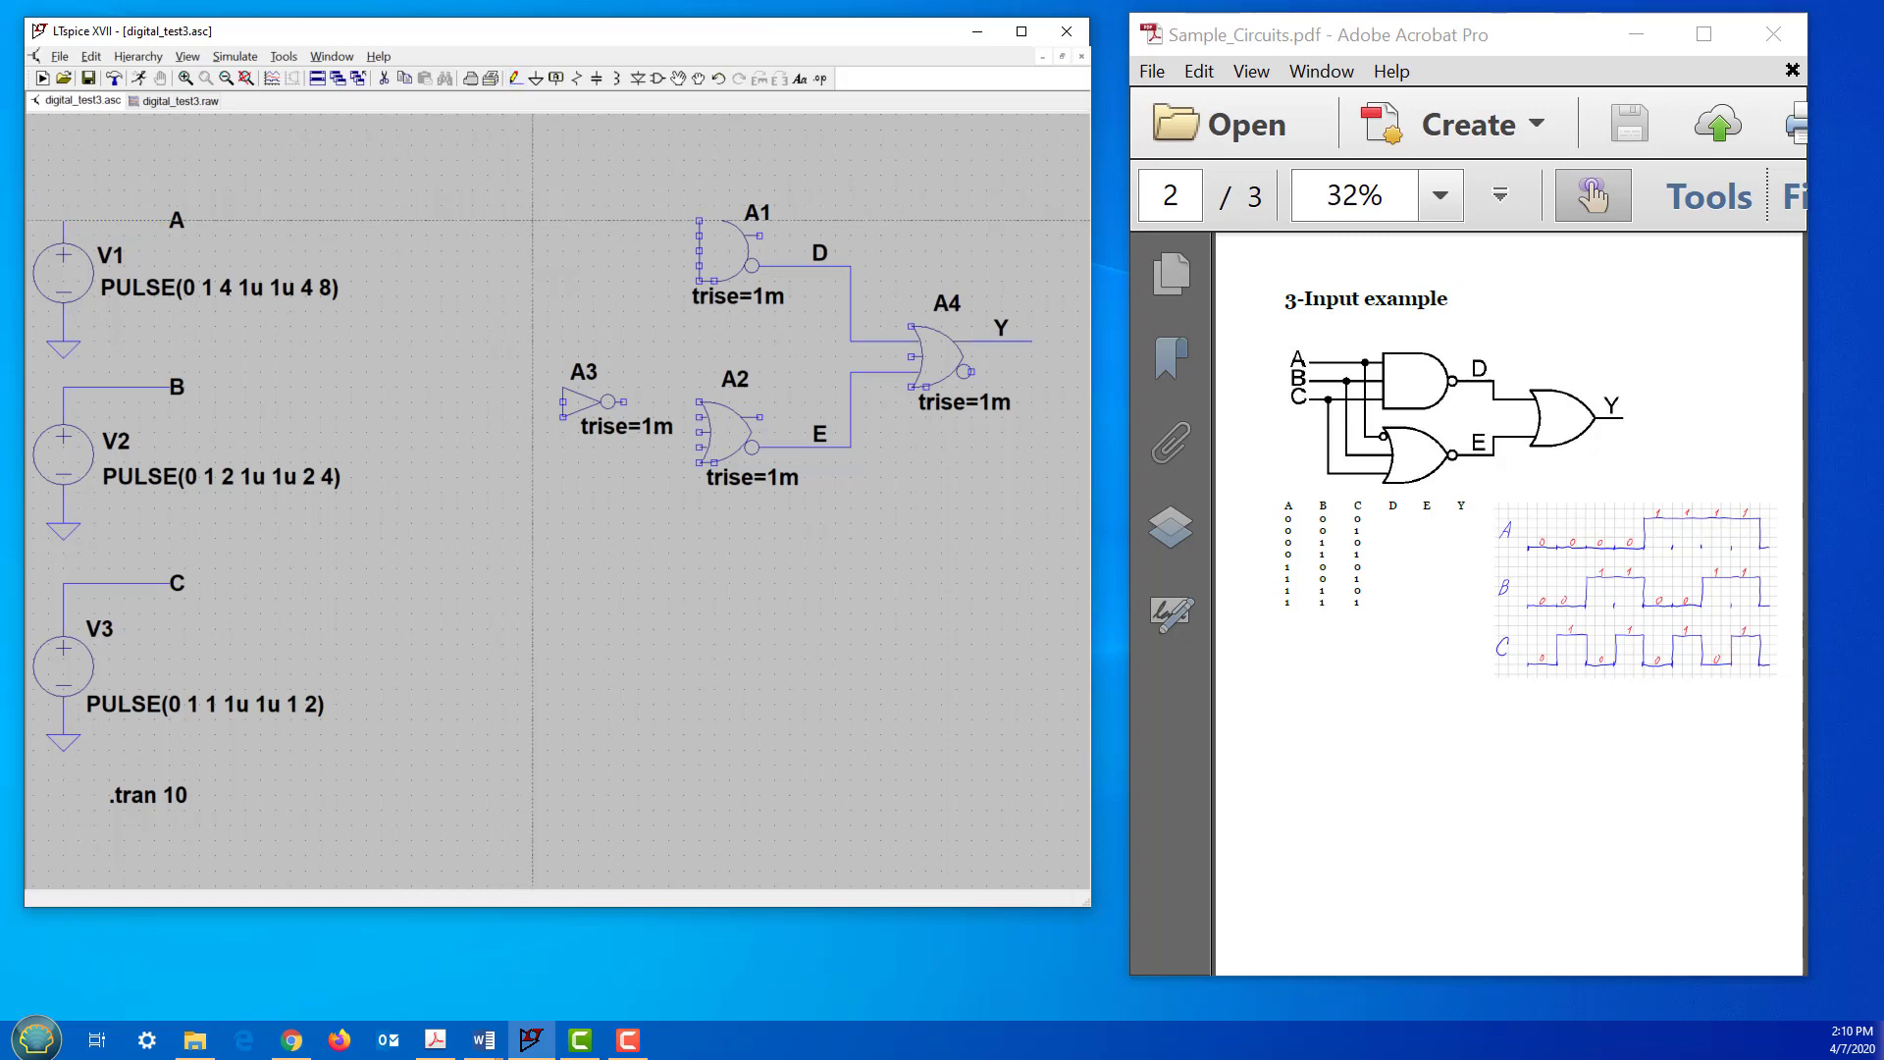
pyautogui.click(532, 220)
pyautogui.click(699, 219)
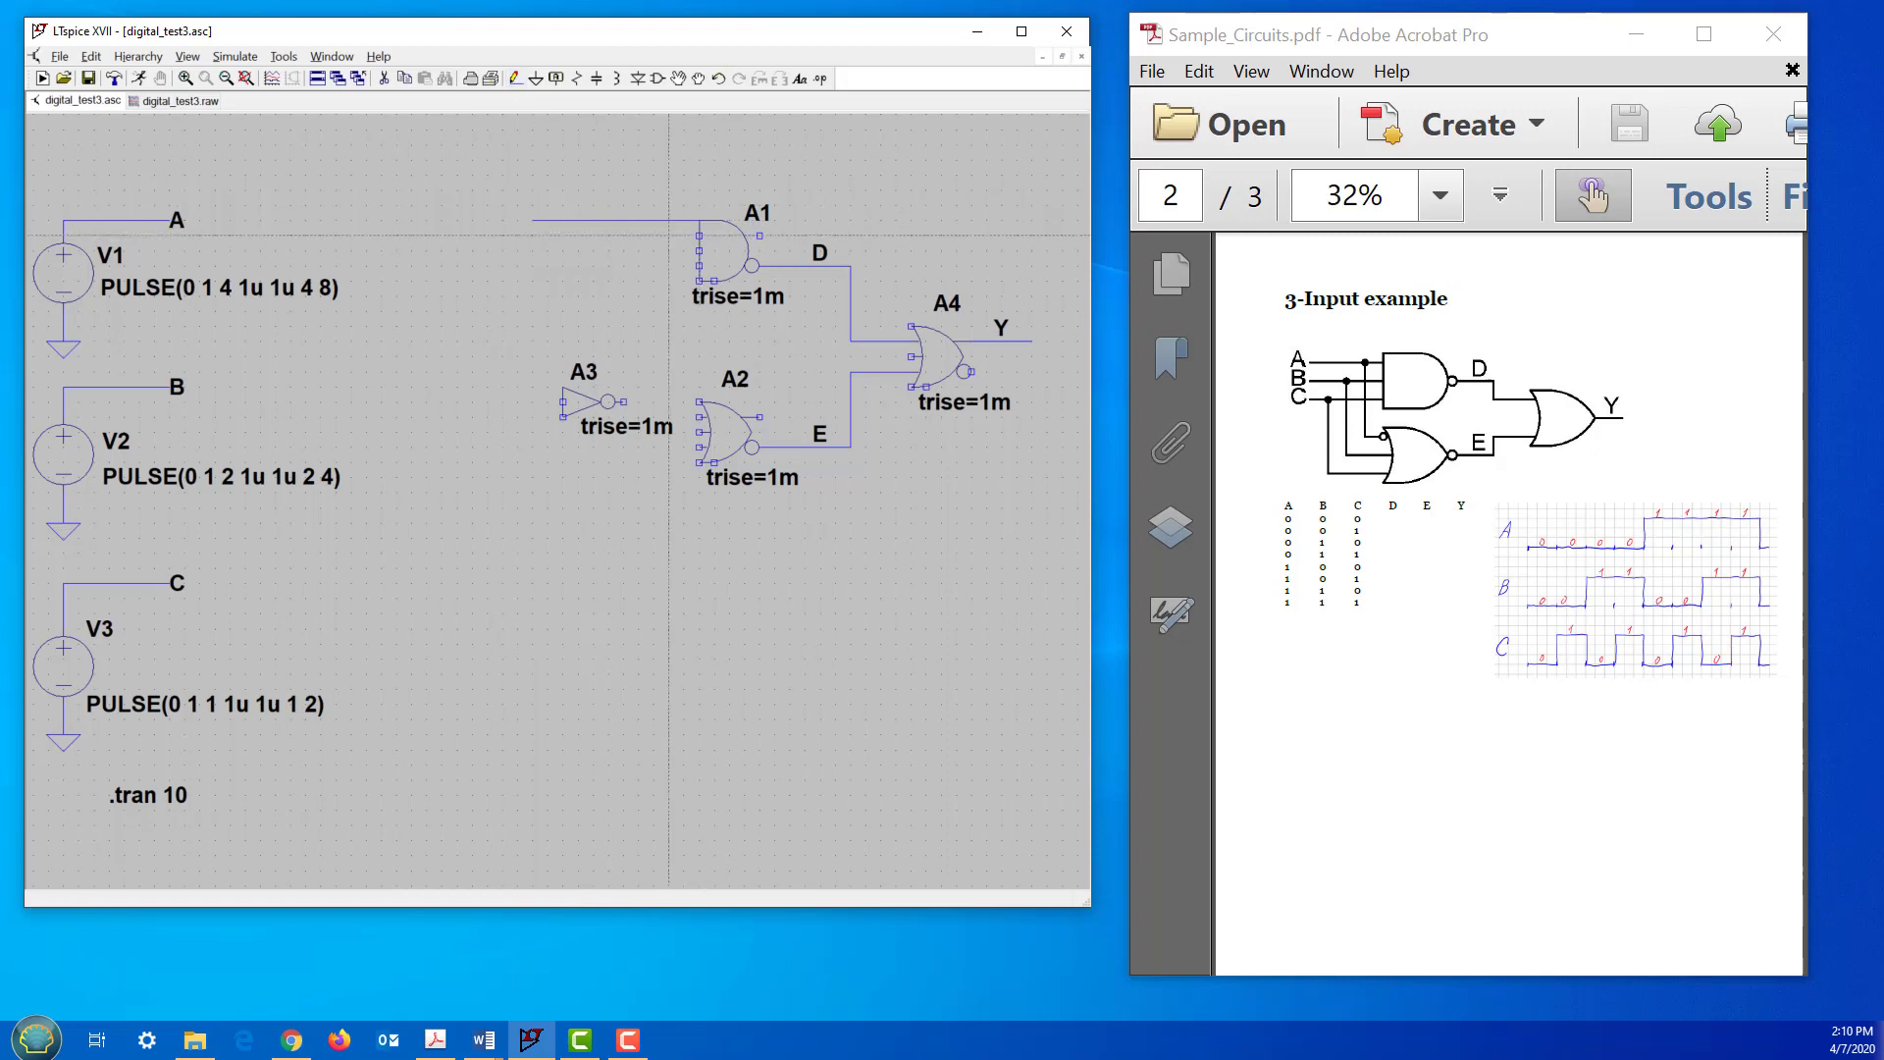
pyautogui.click(532, 251)
pyautogui.click(699, 252)
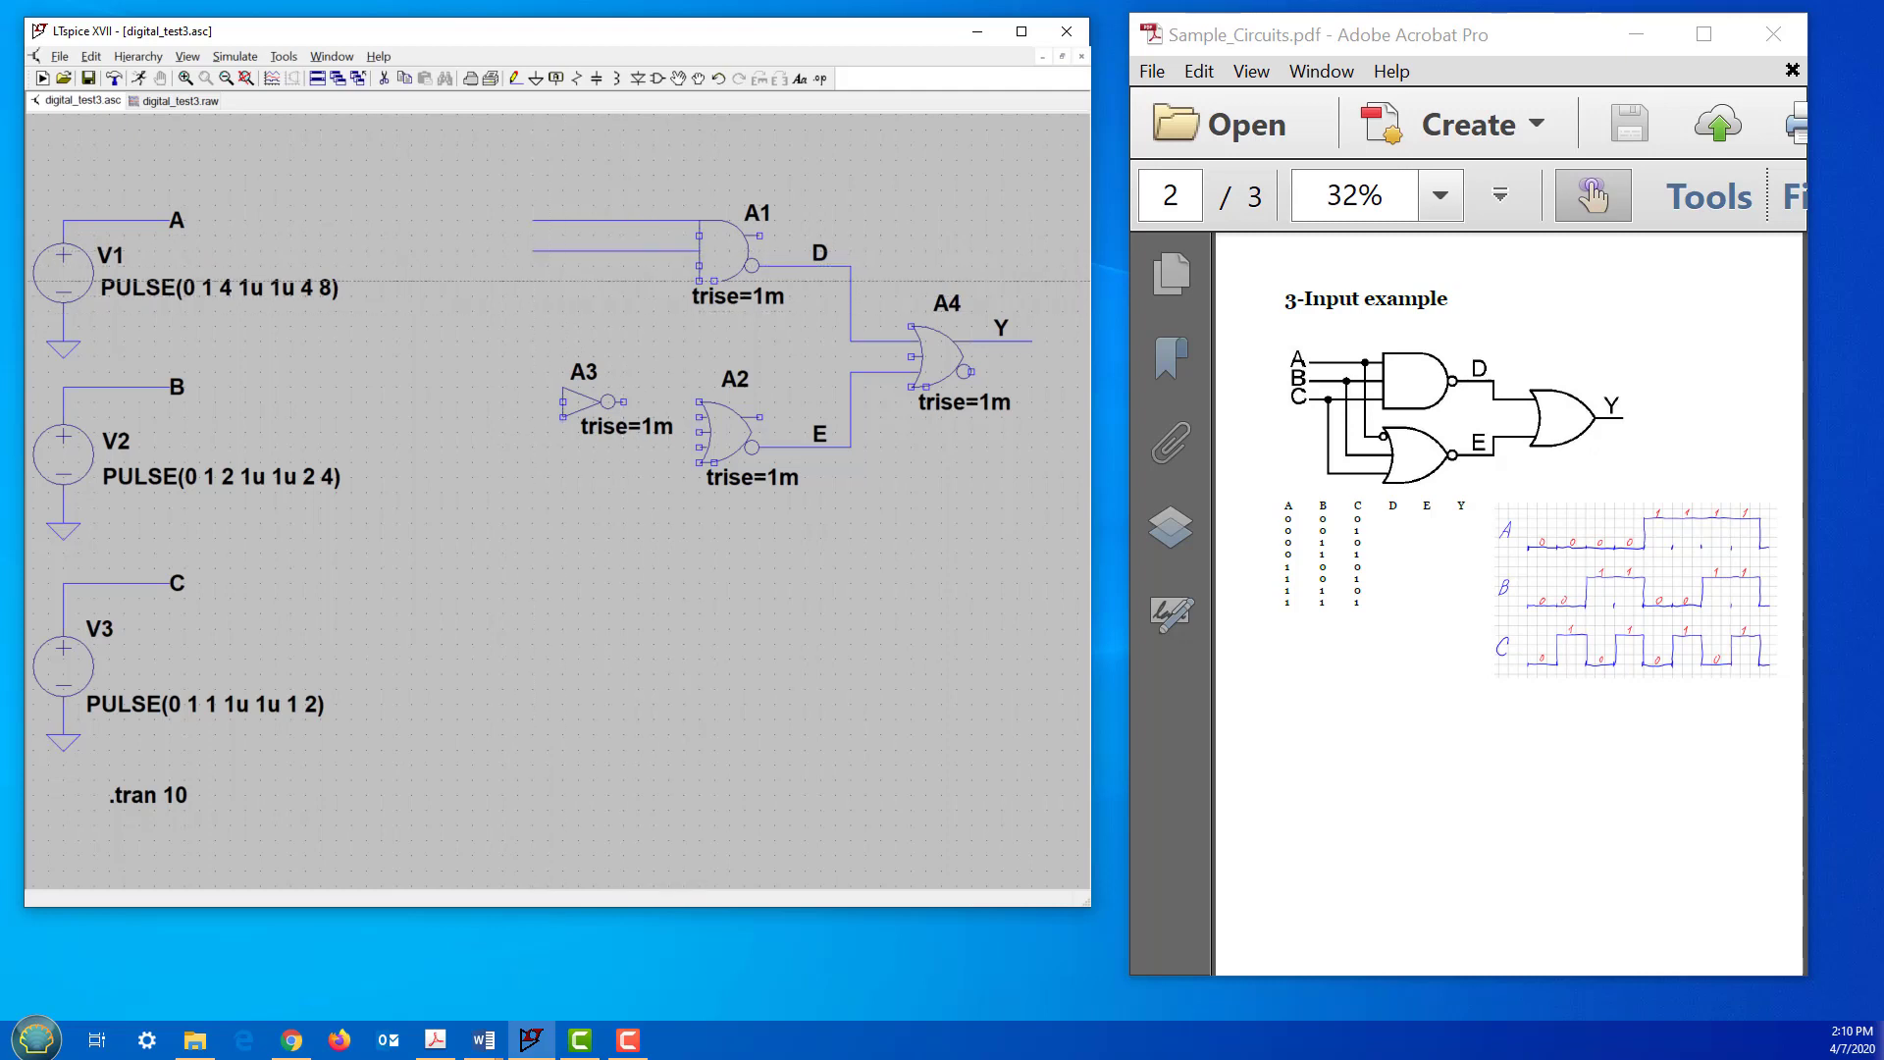
pyautogui.click(532, 281)
pyautogui.click(699, 281)
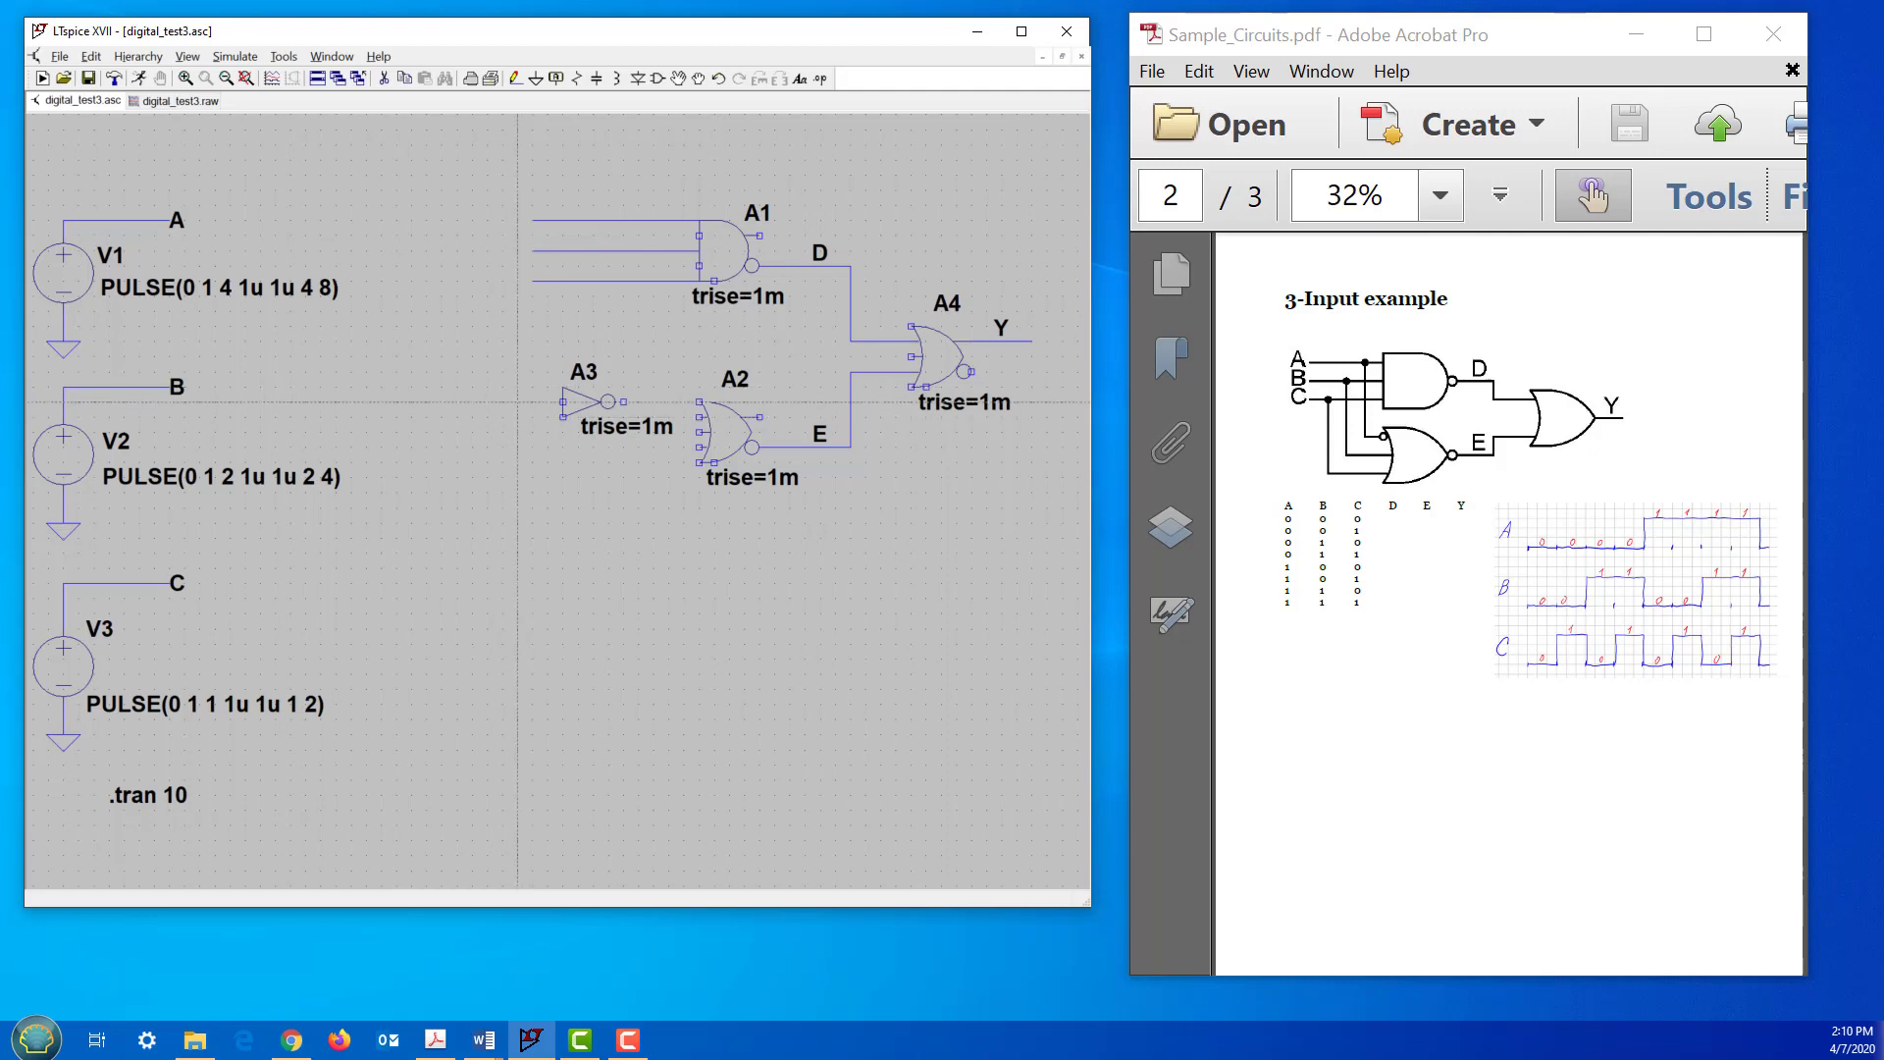
# Step: Draw three input wires into gate A2, running the uppermost one through inverter A3 and starting all three in line
pyautogui.click(503, 403)
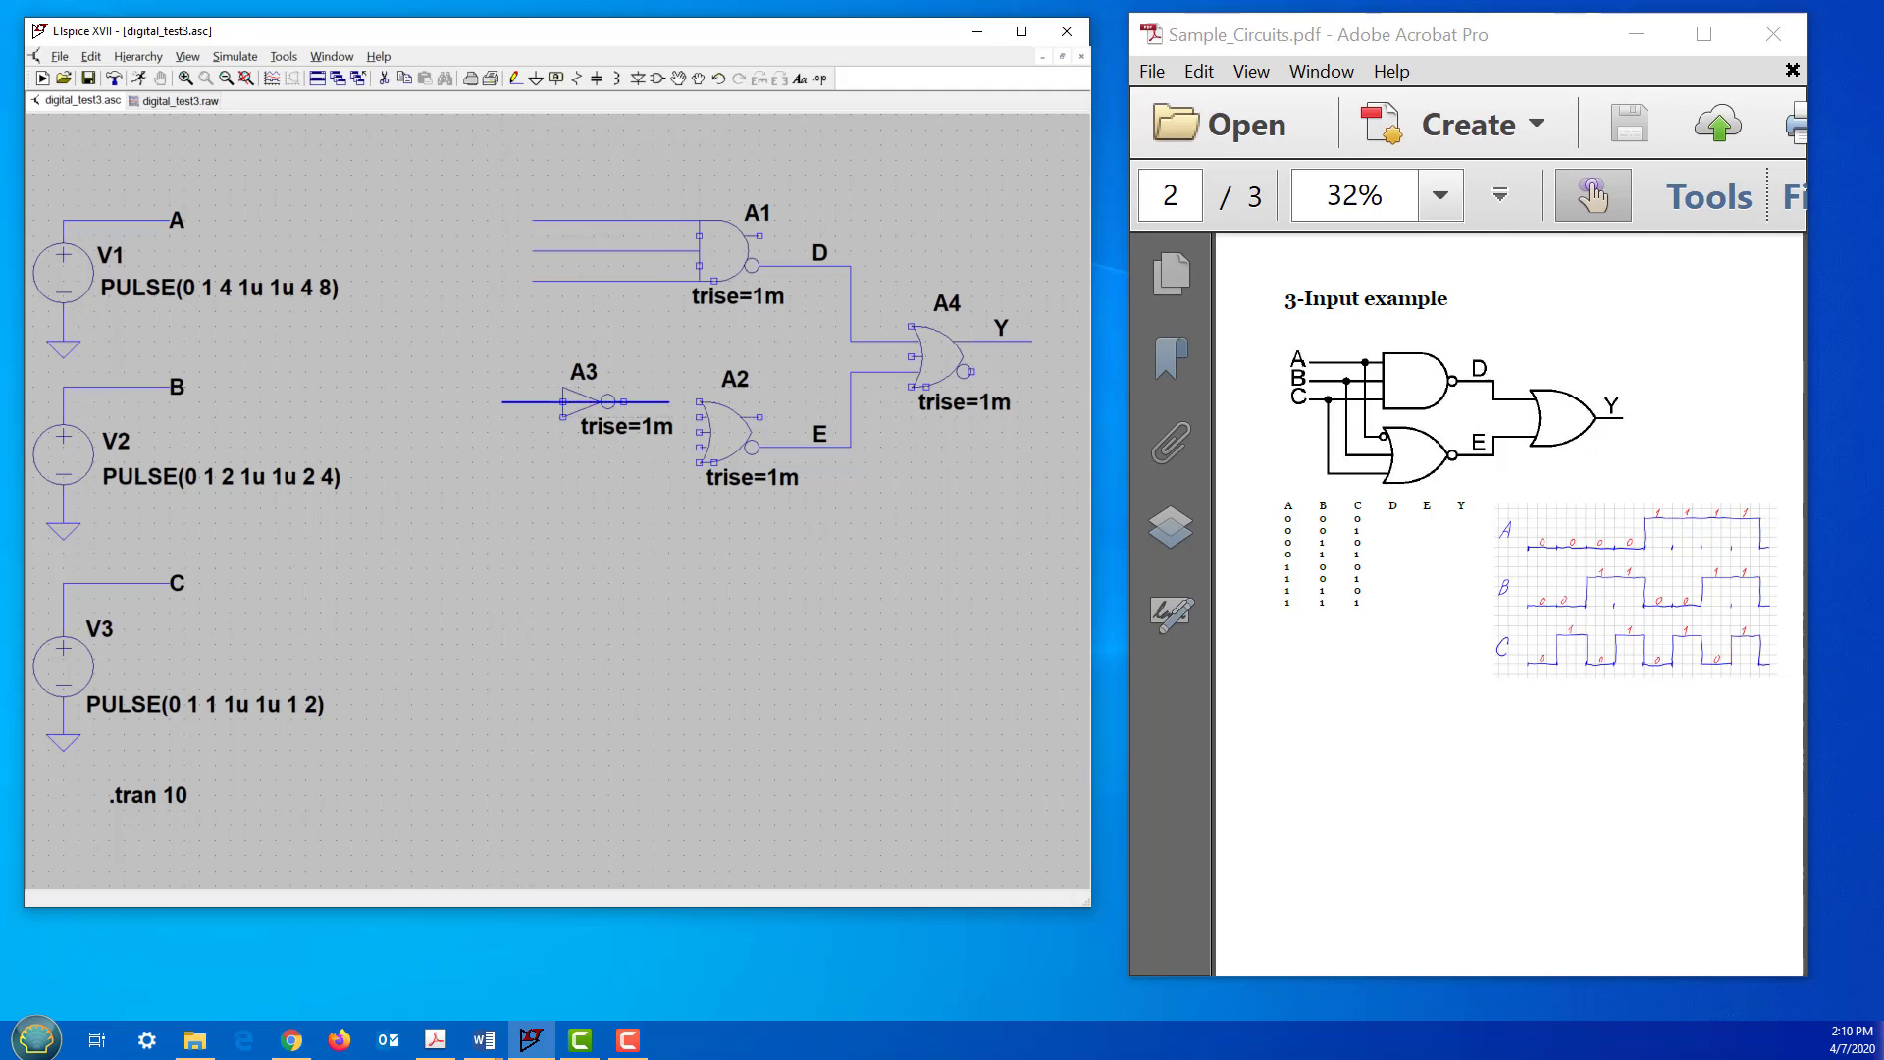
pyautogui.click(699, 403)
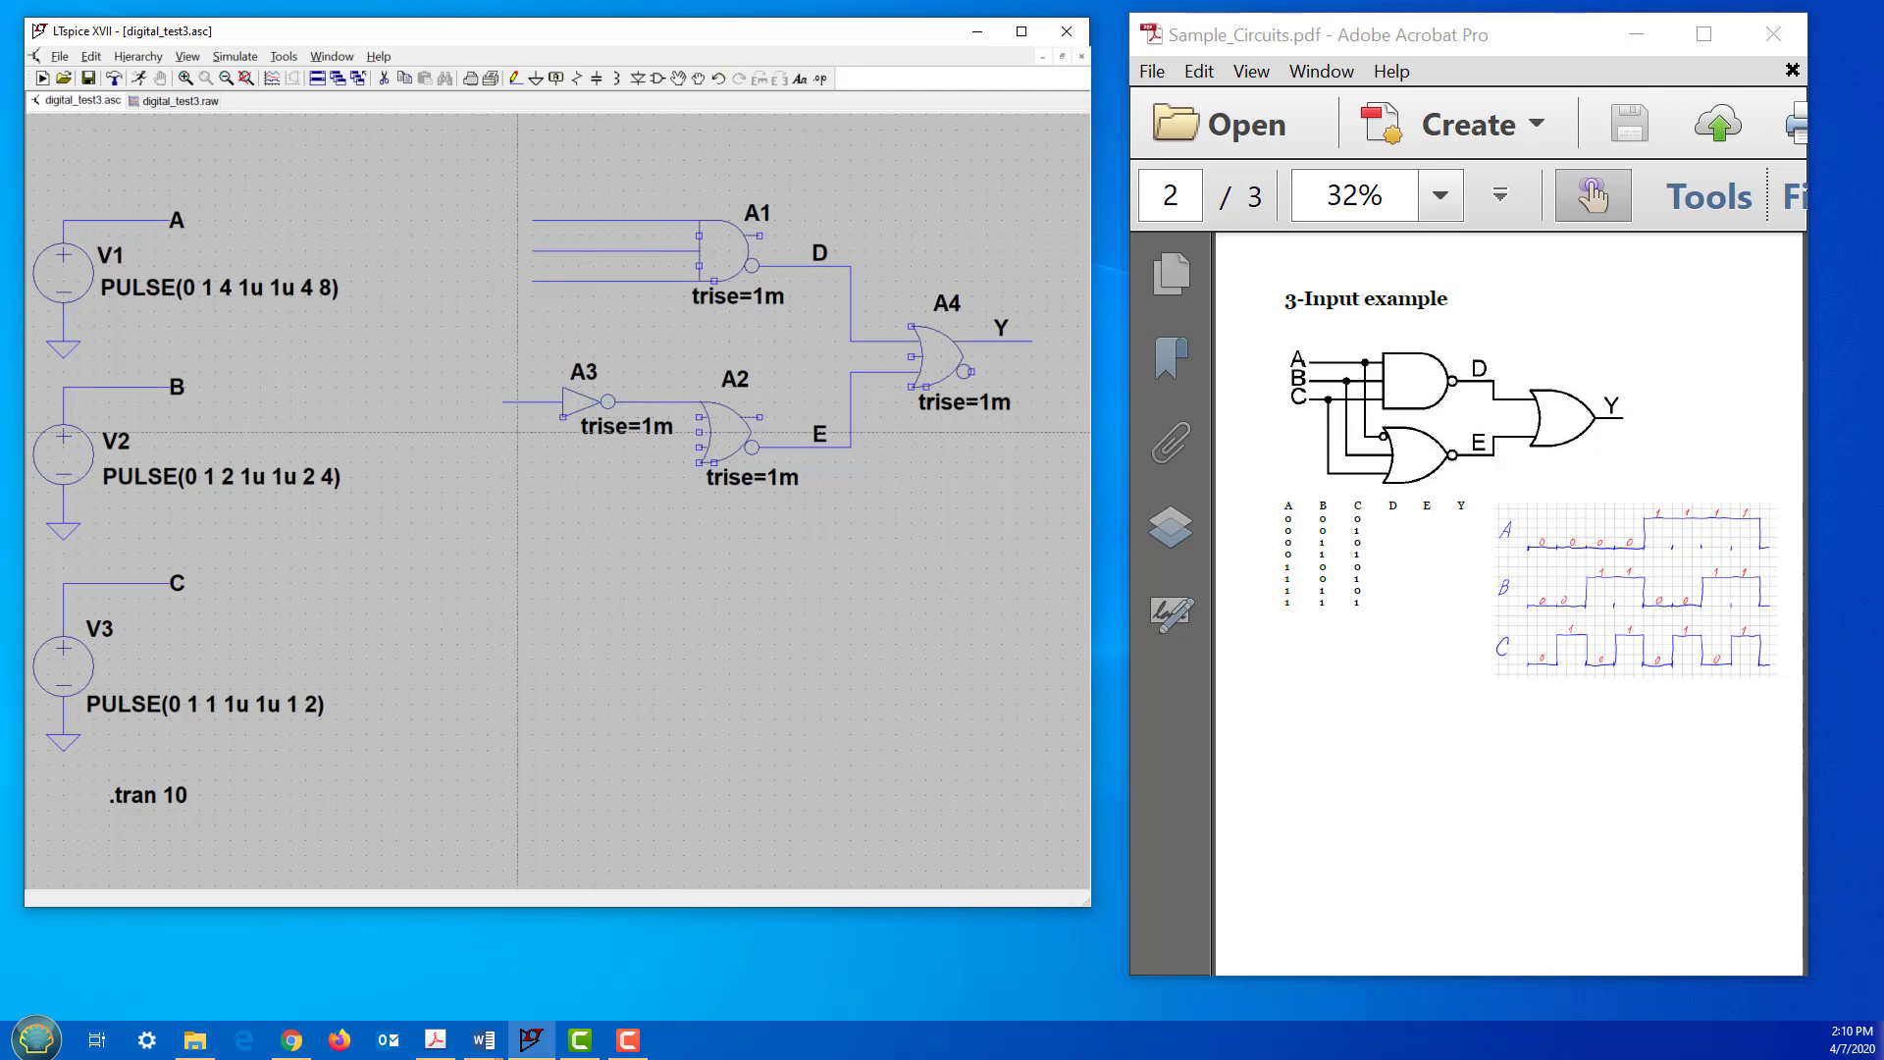
pyautogui.click(502, 432)
pyautogui.click(699, 432)
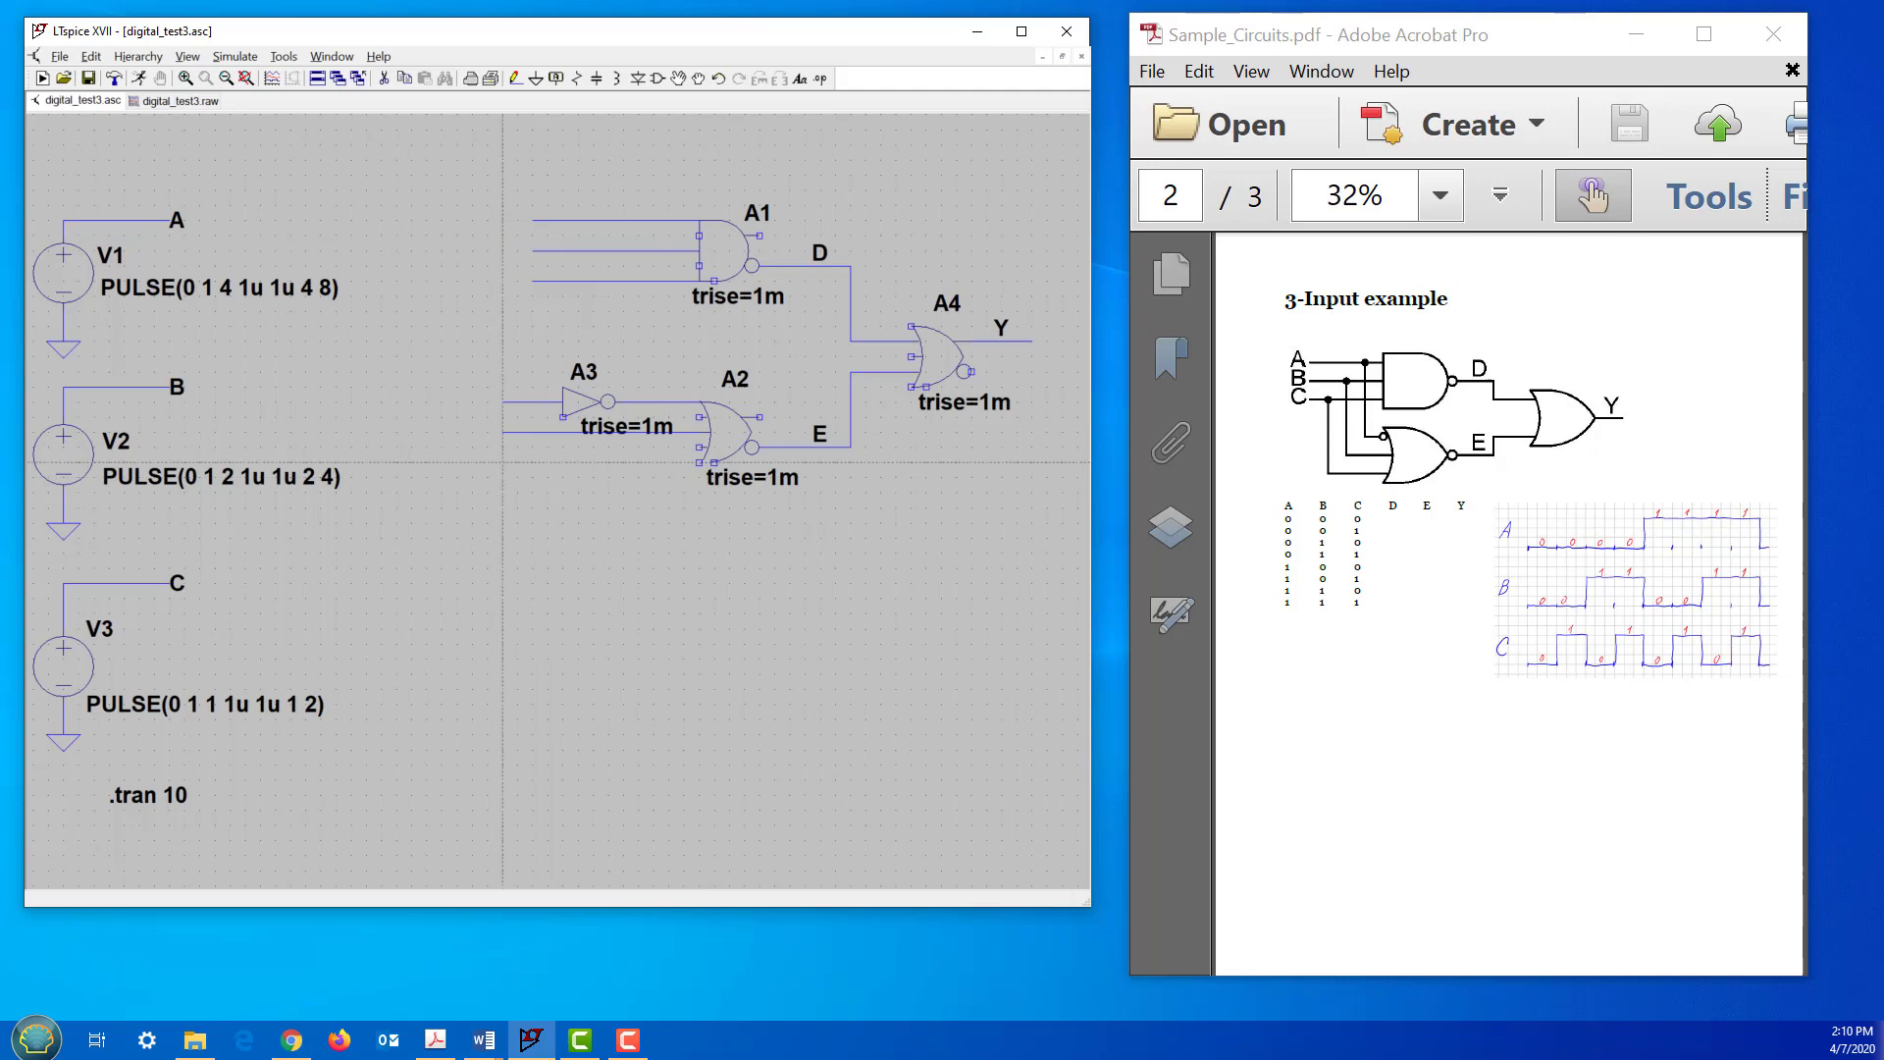
pyautogui.click(502, 461)
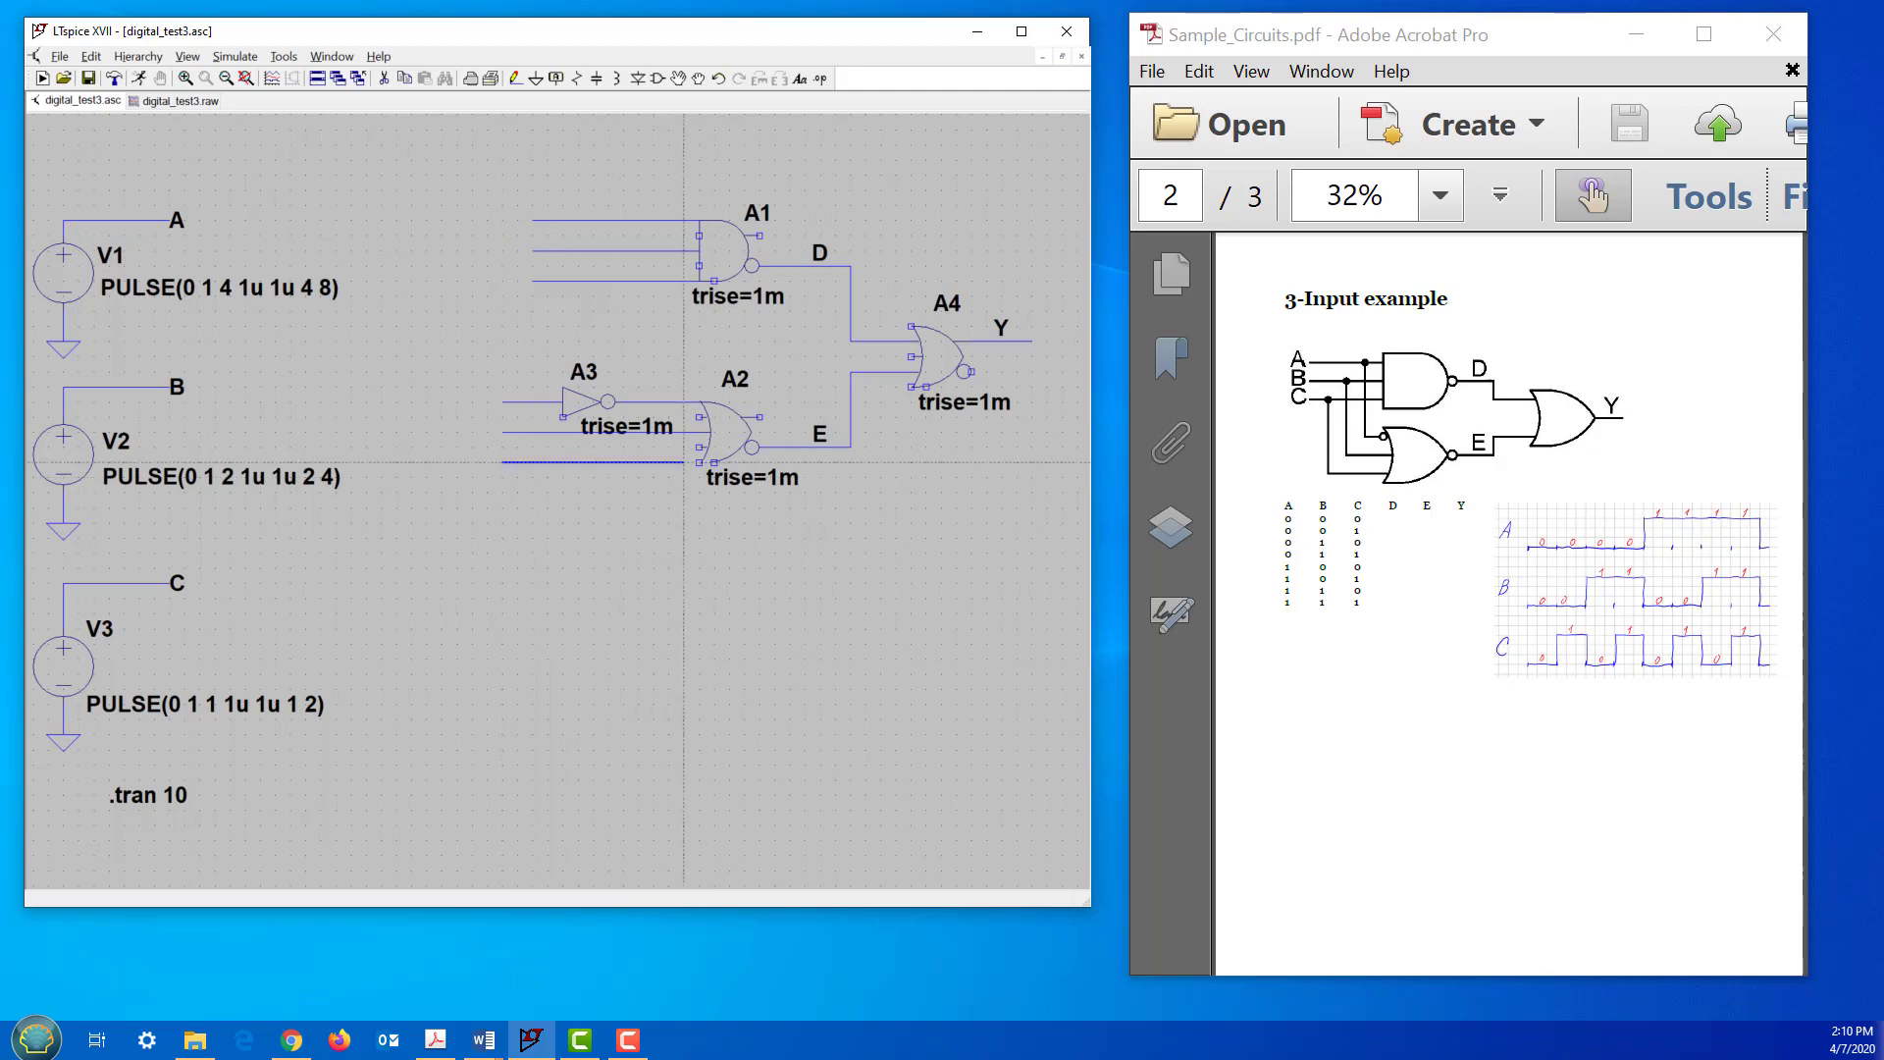
pyautogui.click(698, 461)
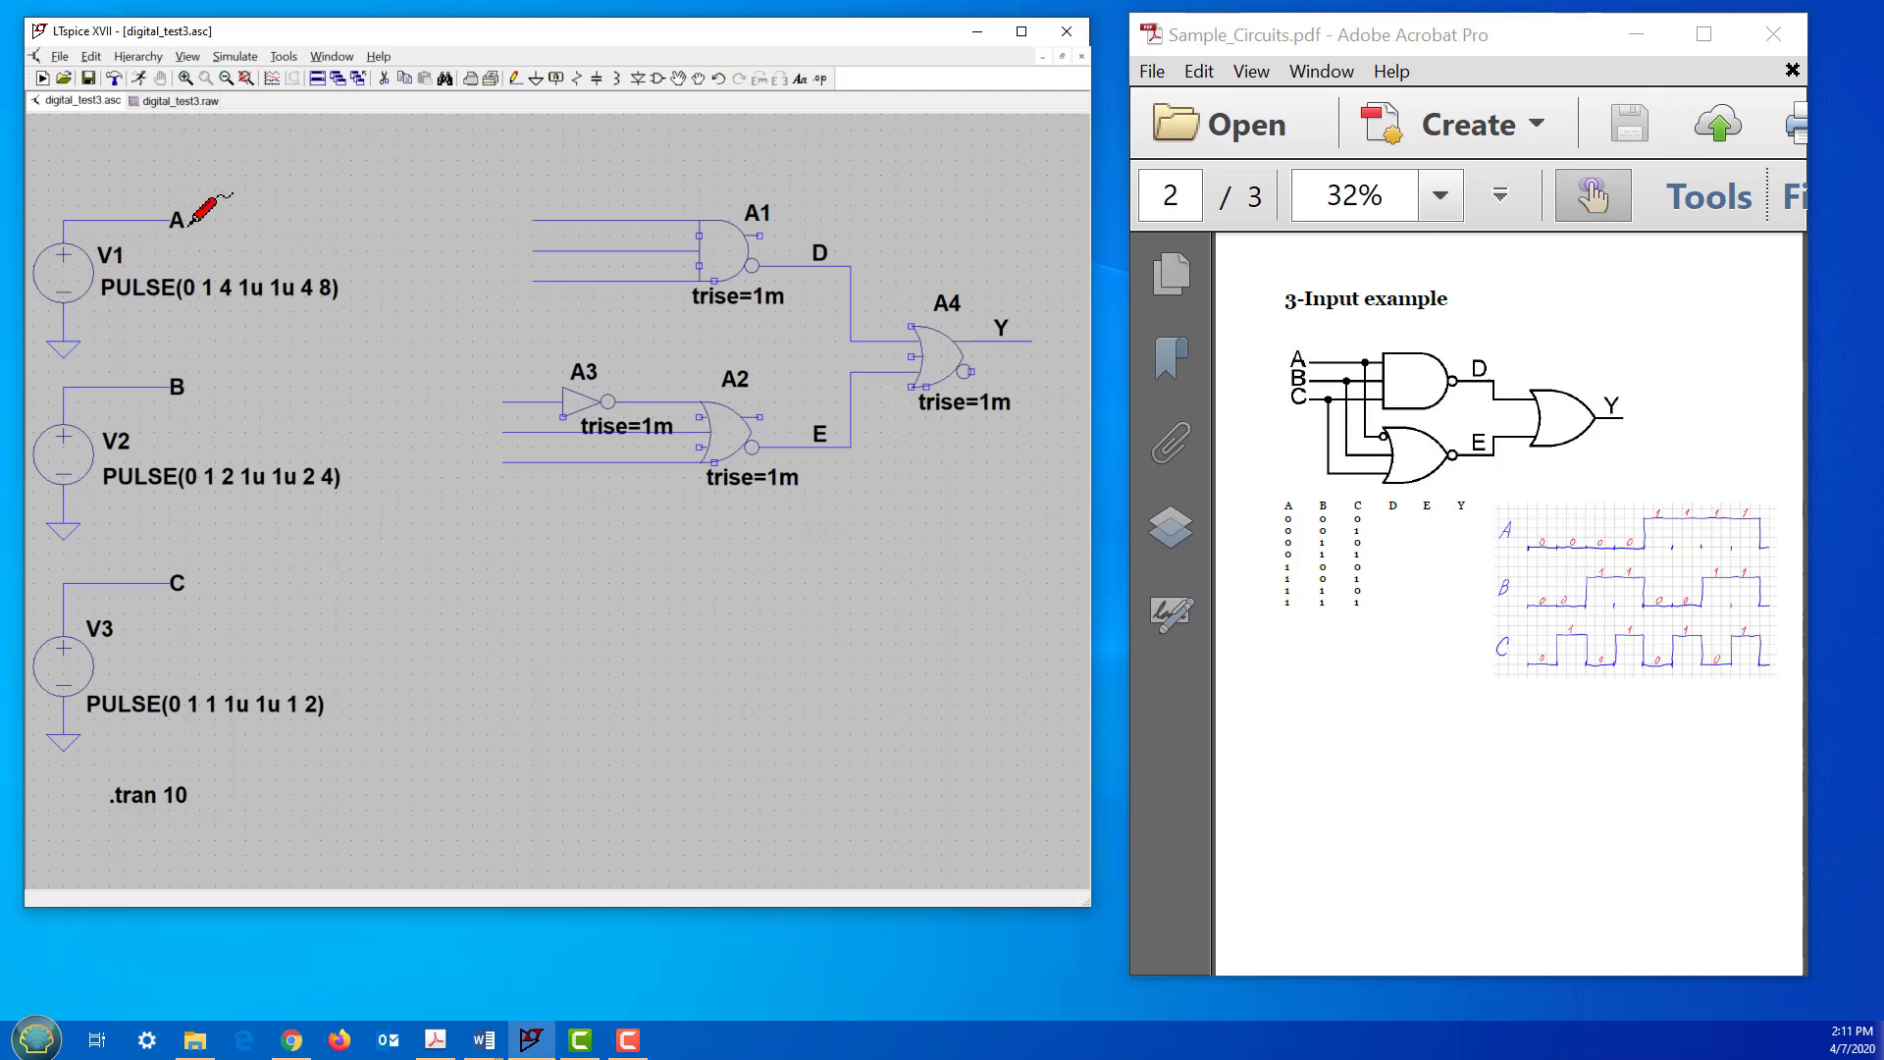
# Step: Connect net A from source V1 straight across to A1's uppermost input
pyautogui.click(516, 78)
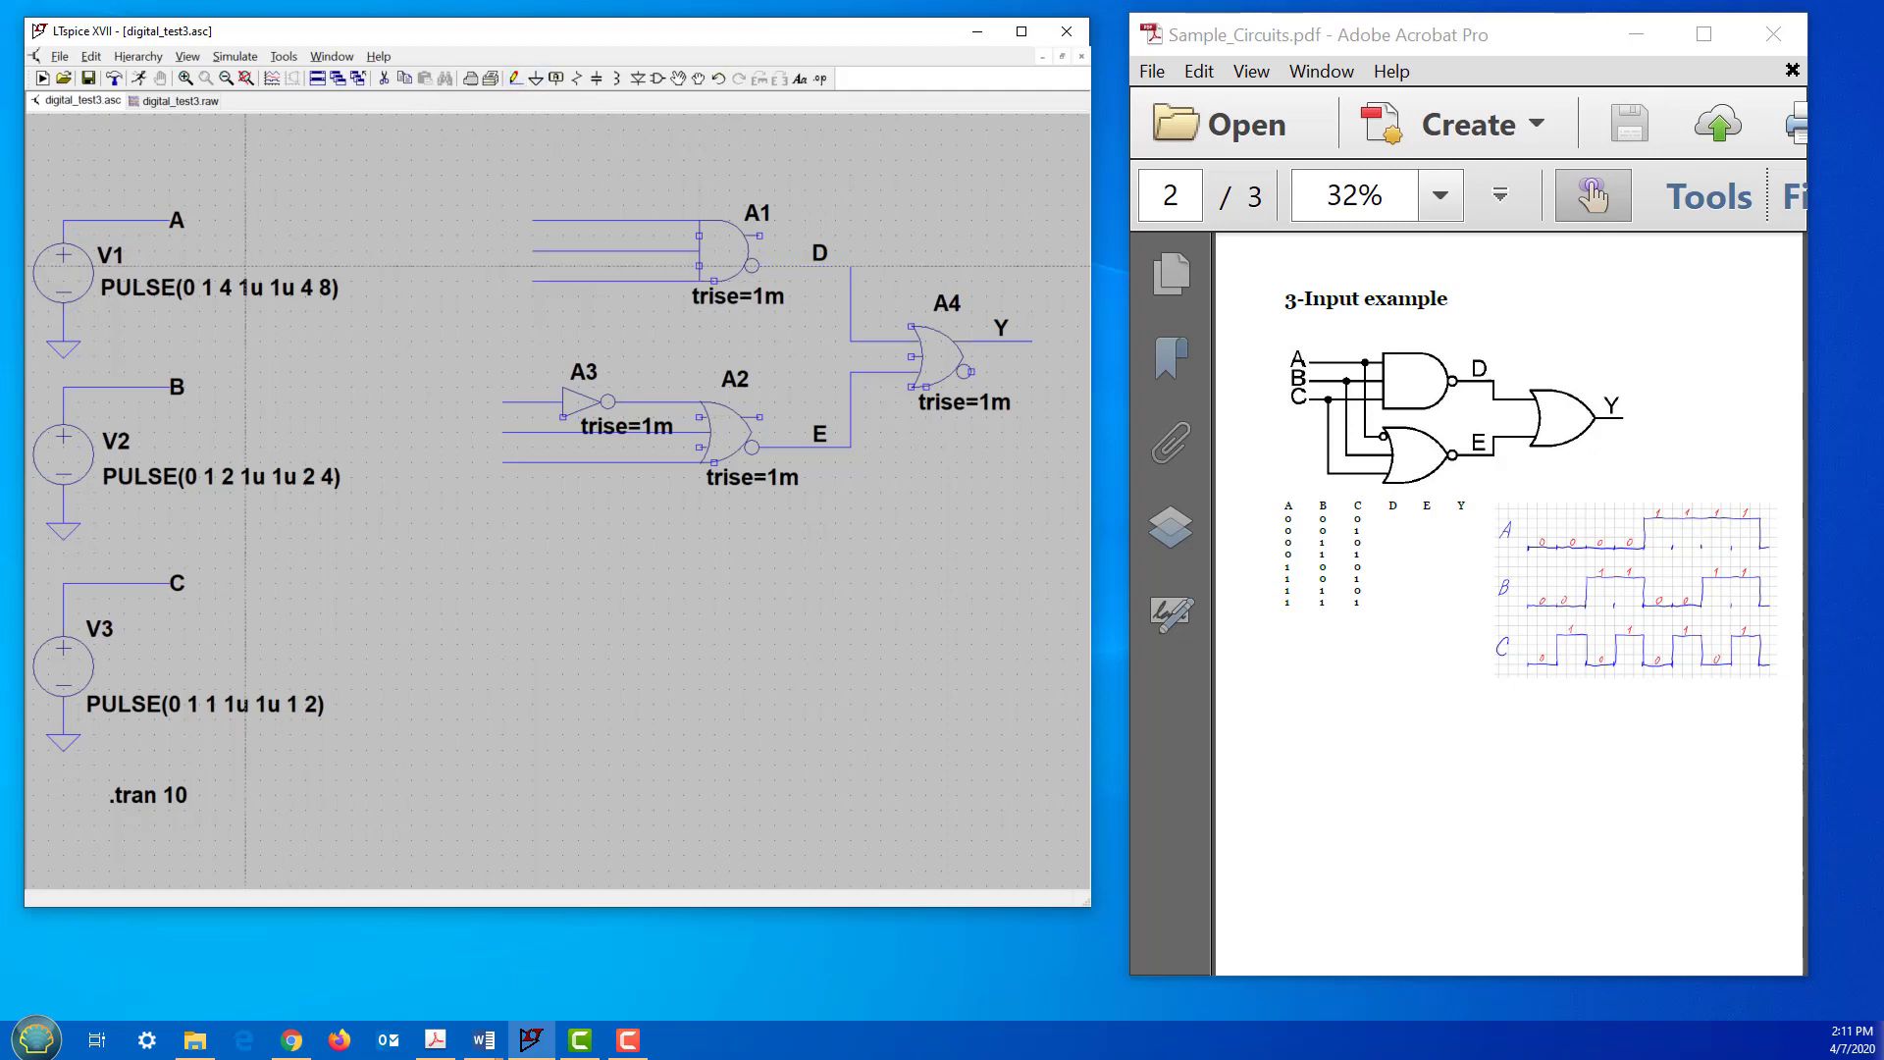
pyautogui.click(169, 220)
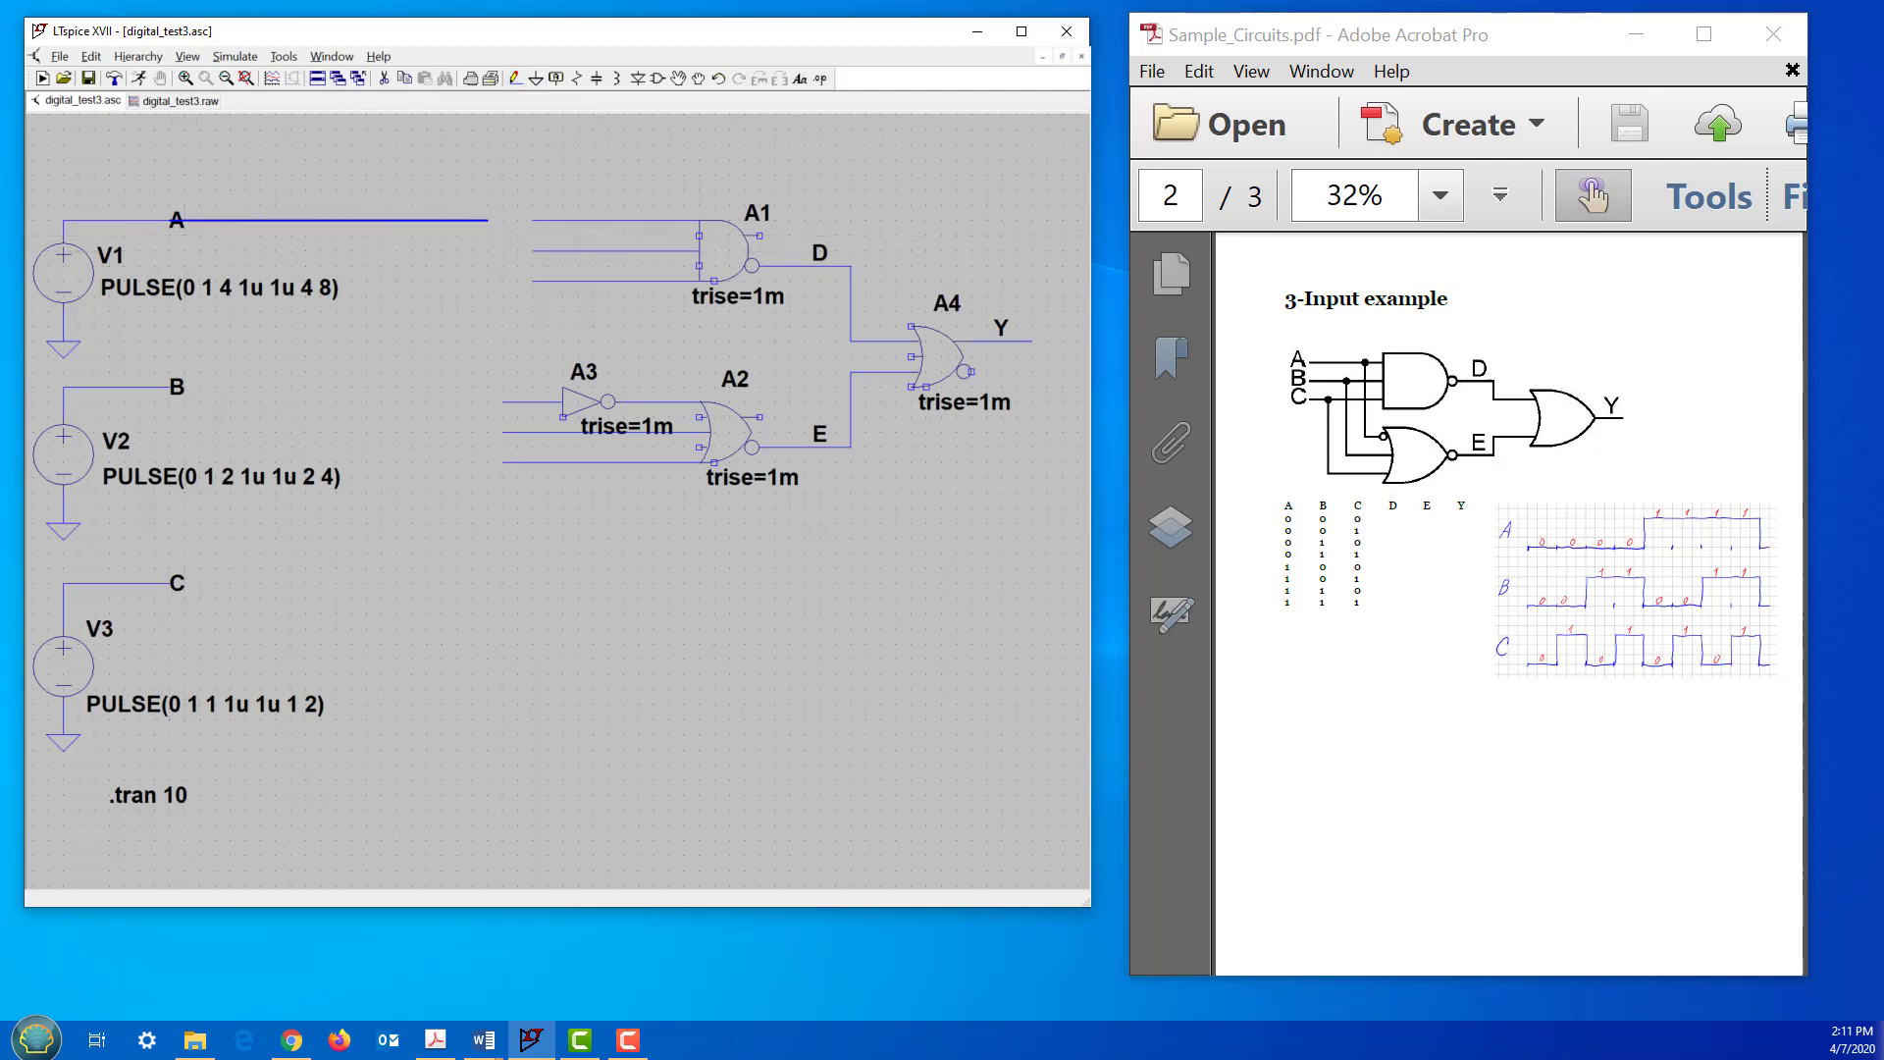
pyautogui.click(699, 220)
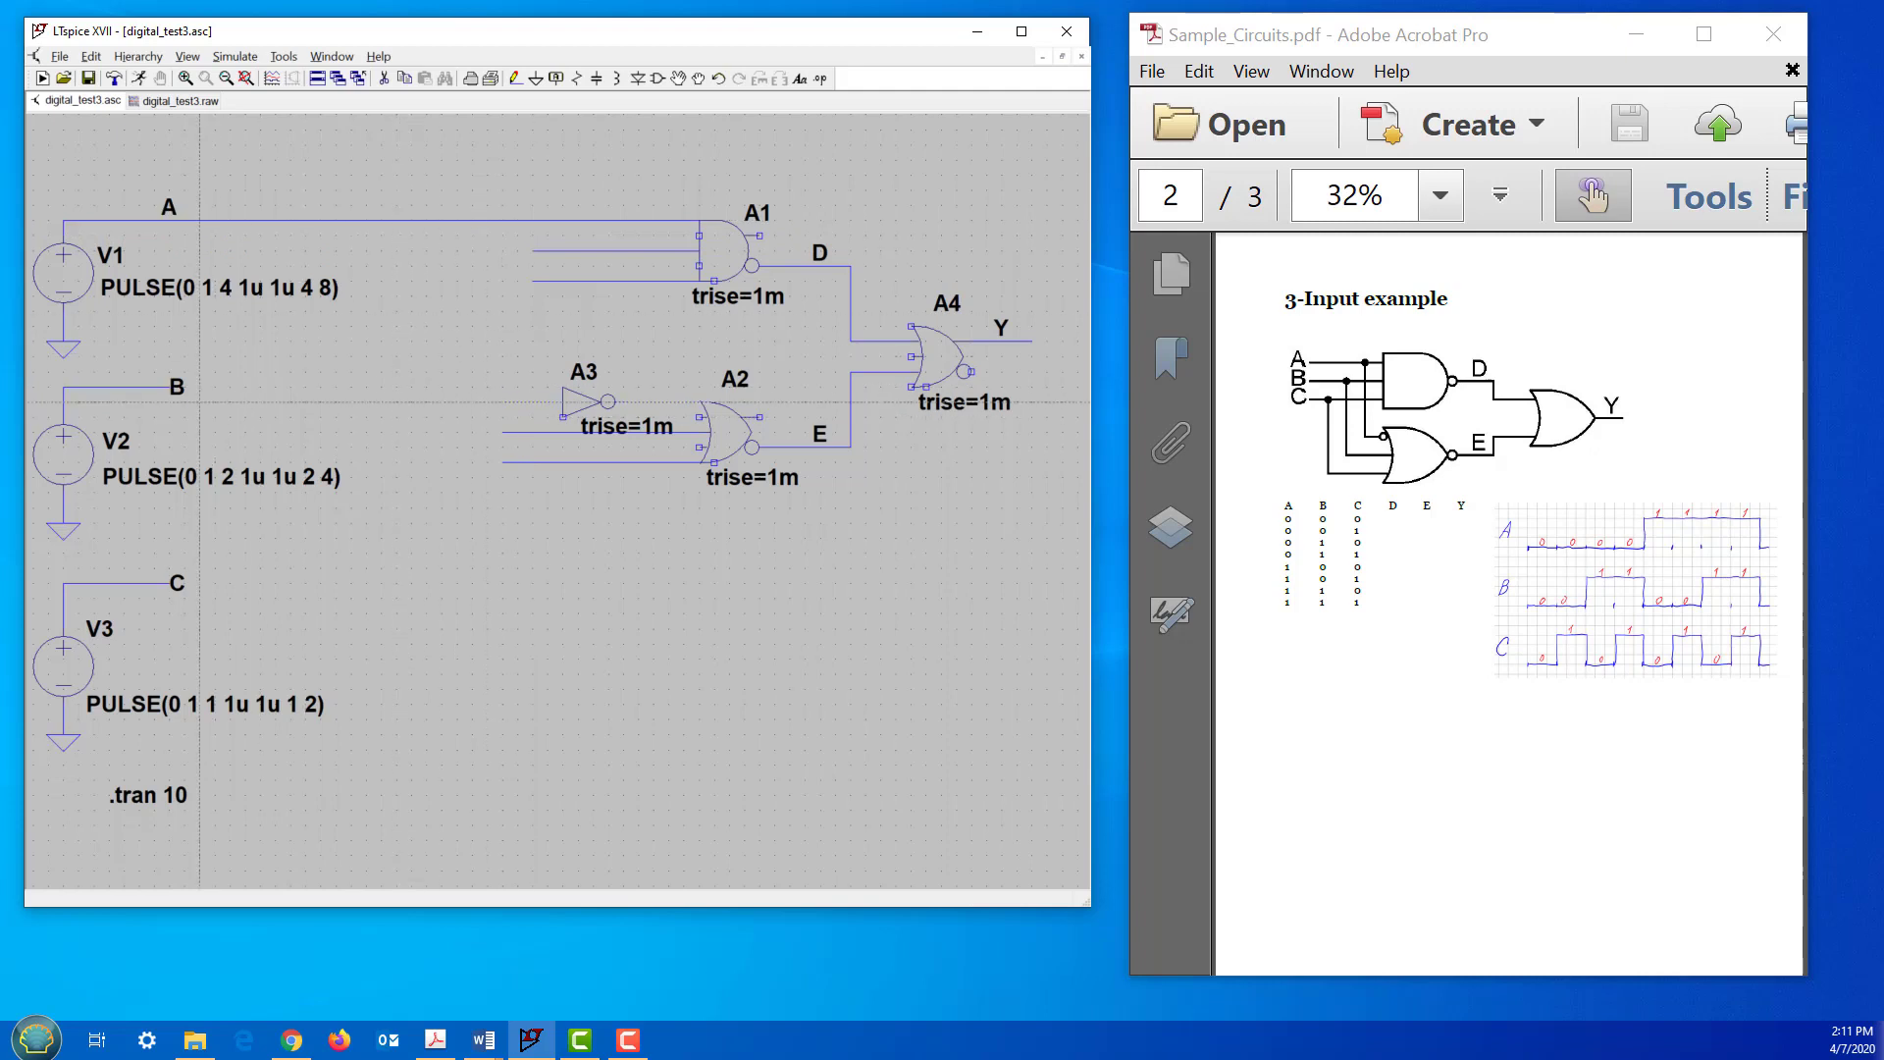
# Step: Extend net B from V2 to A1's middle input wire and net C from V3 to A1's lowest input wire
pyautogui.click(169, 386)
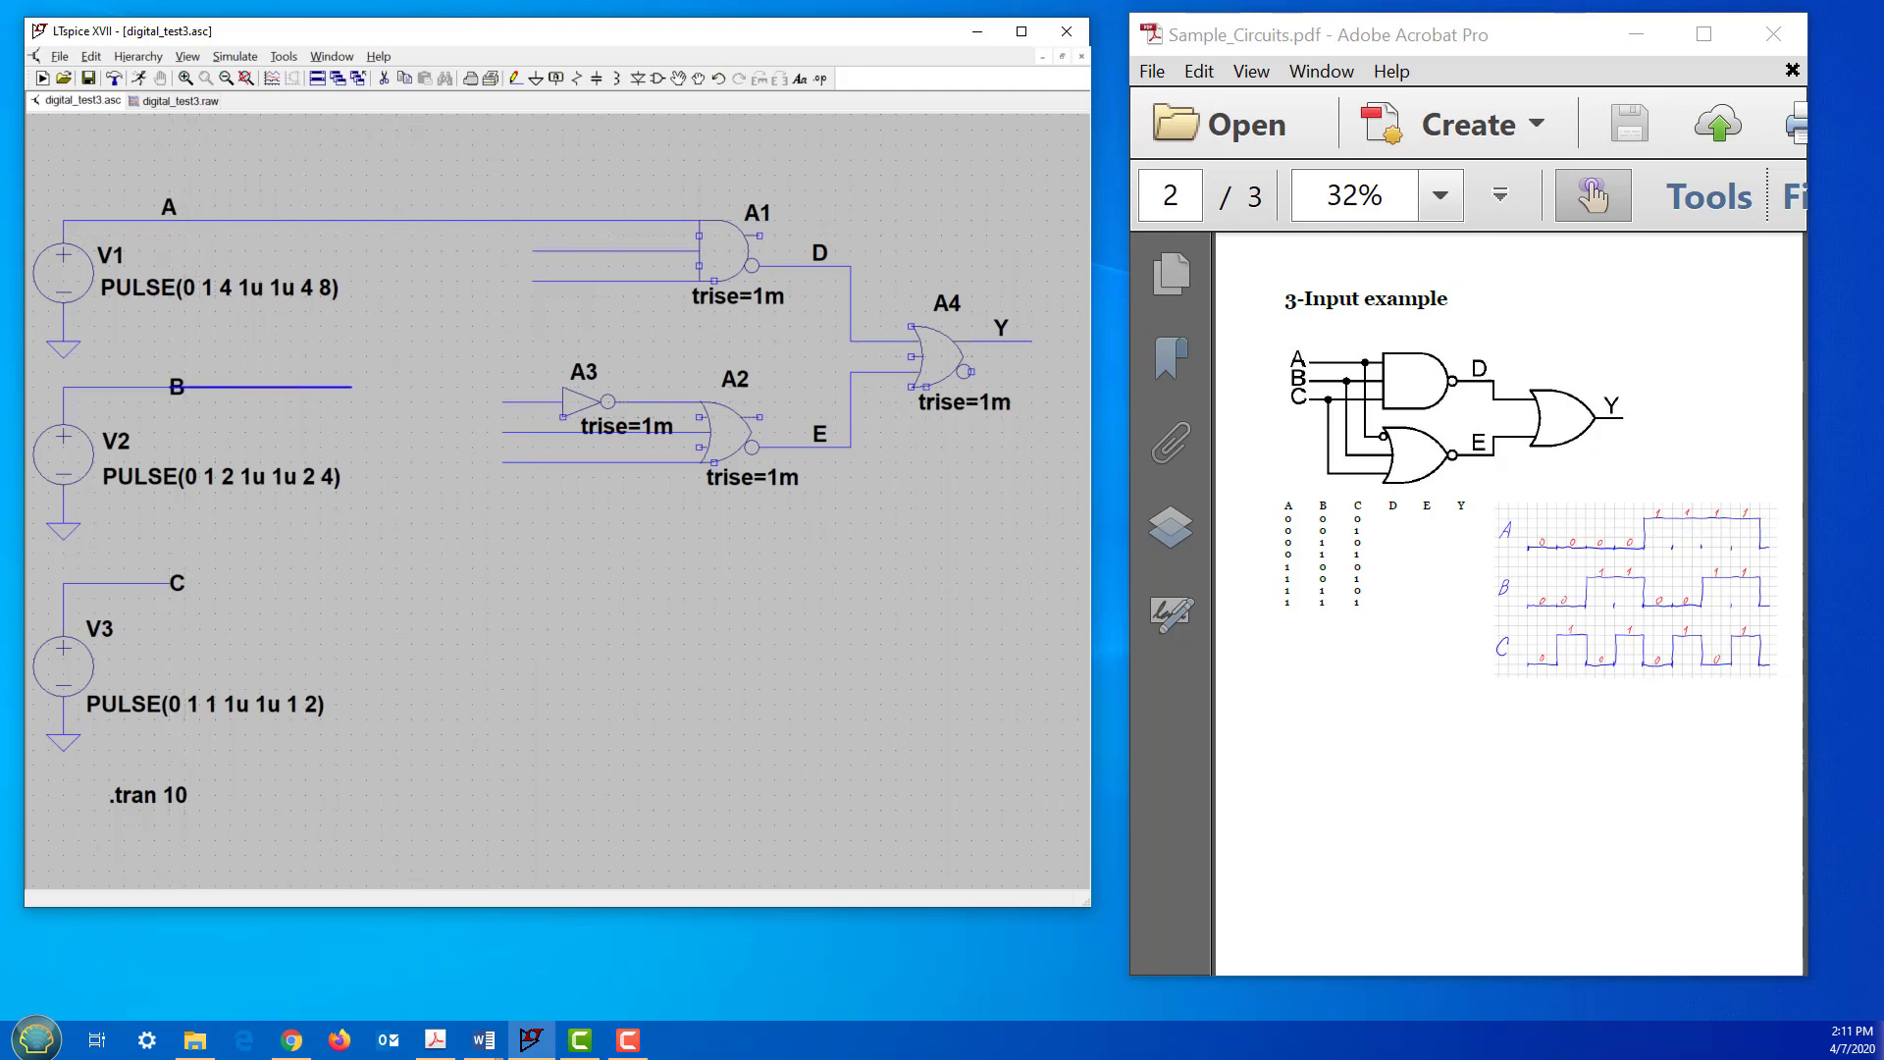
pyautogui.click(381, 388)
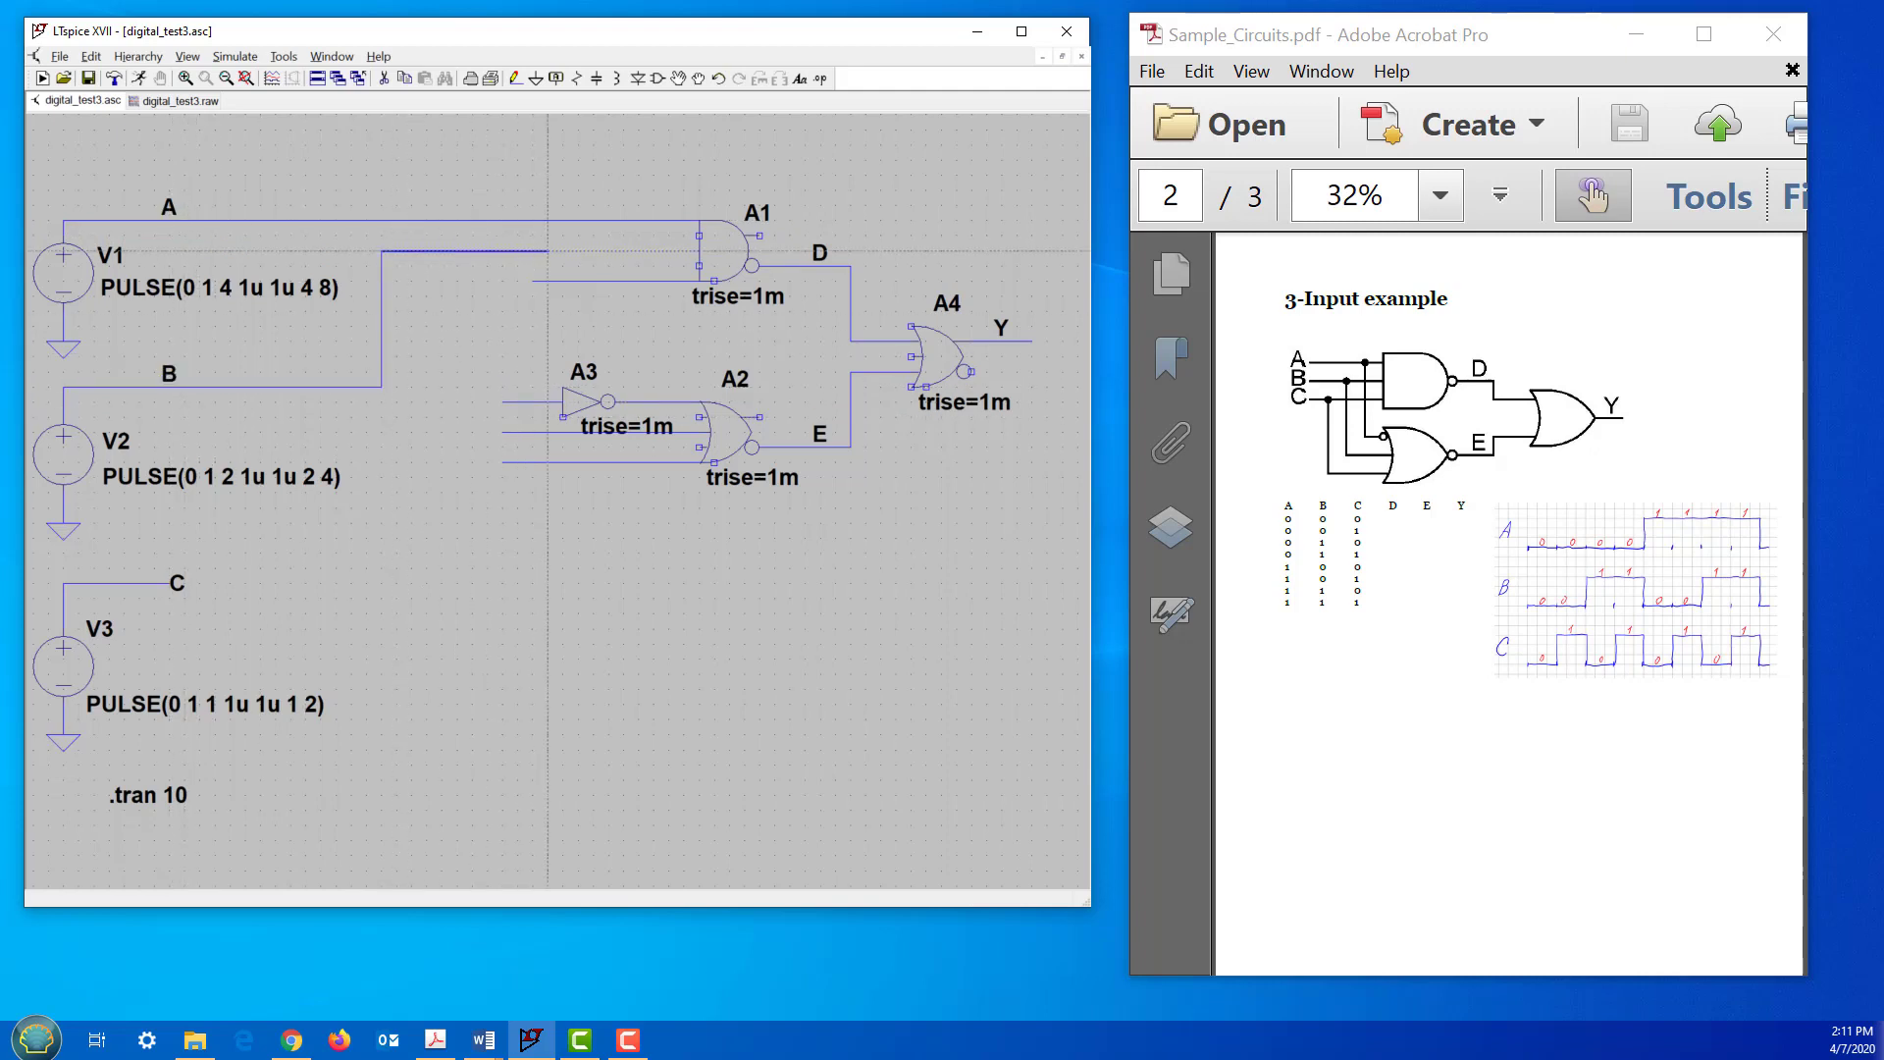
pyautogui.click(699, 251)
pyautogui.click(157, 583)
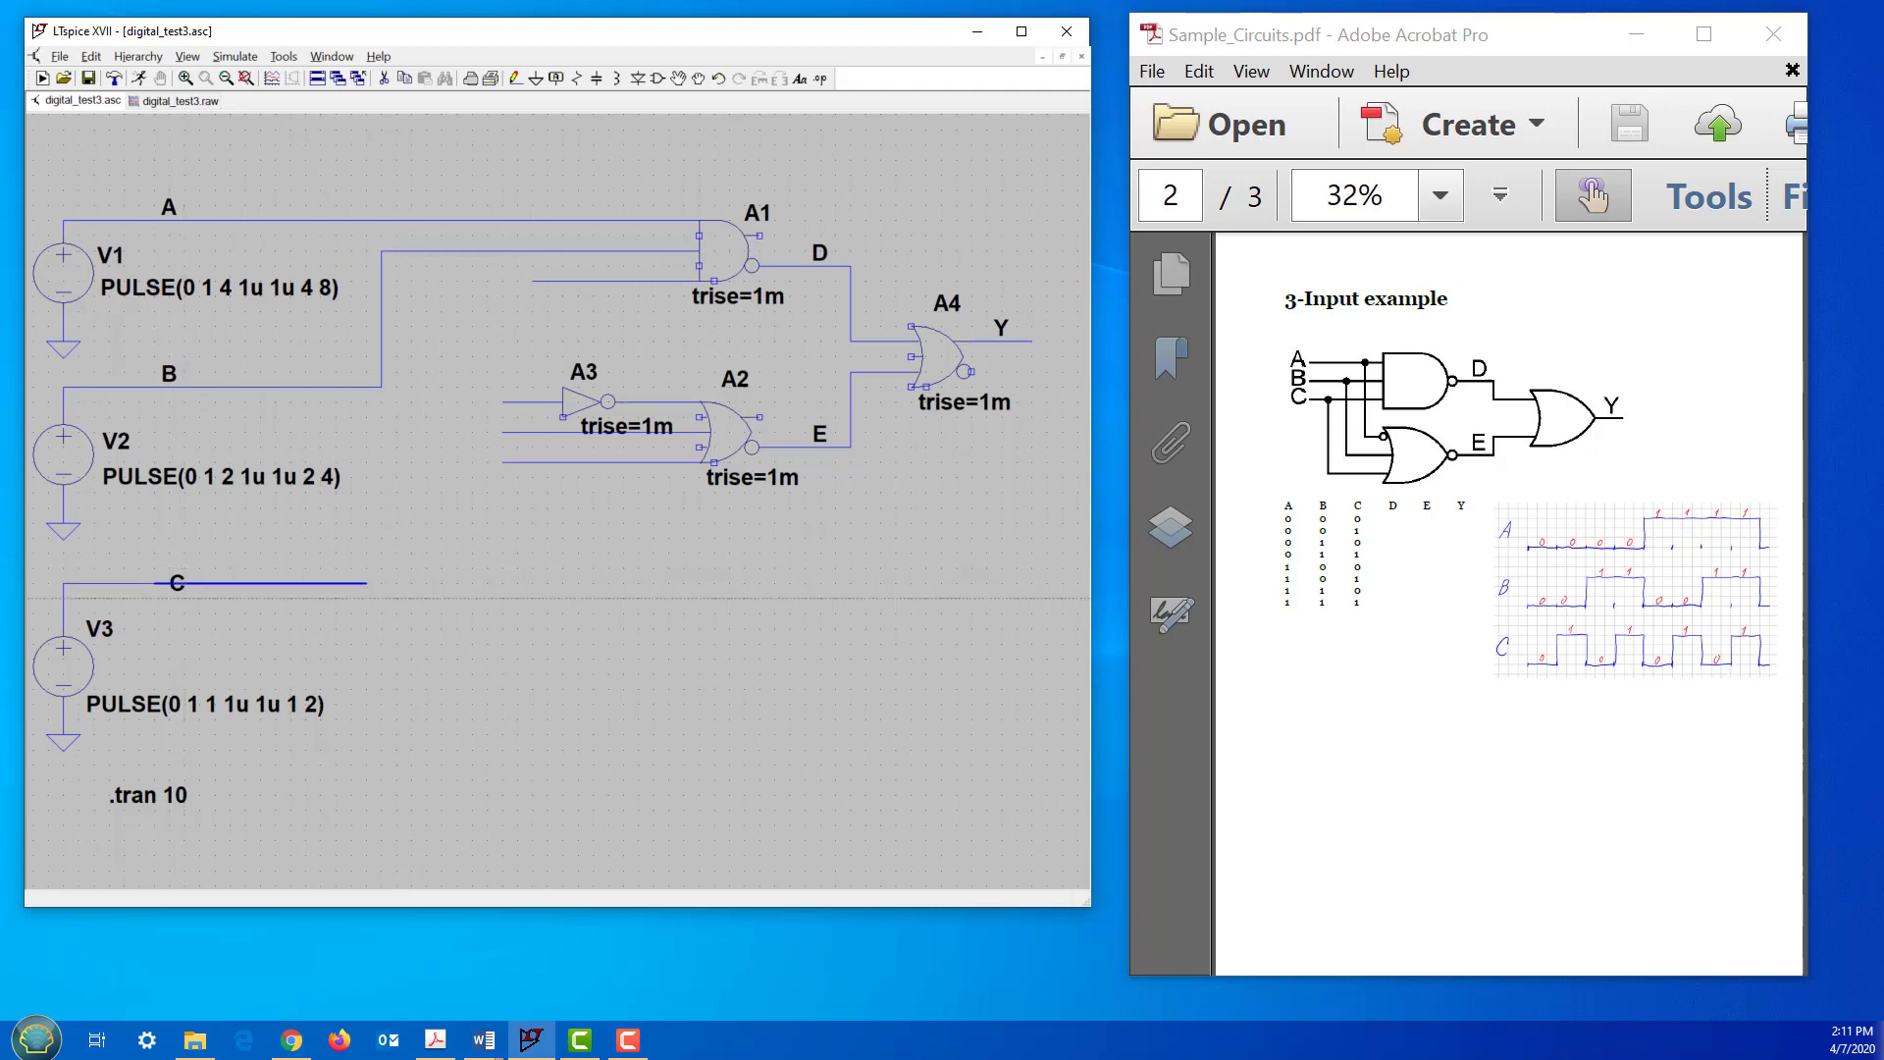
pyautogui.click(426, 583)
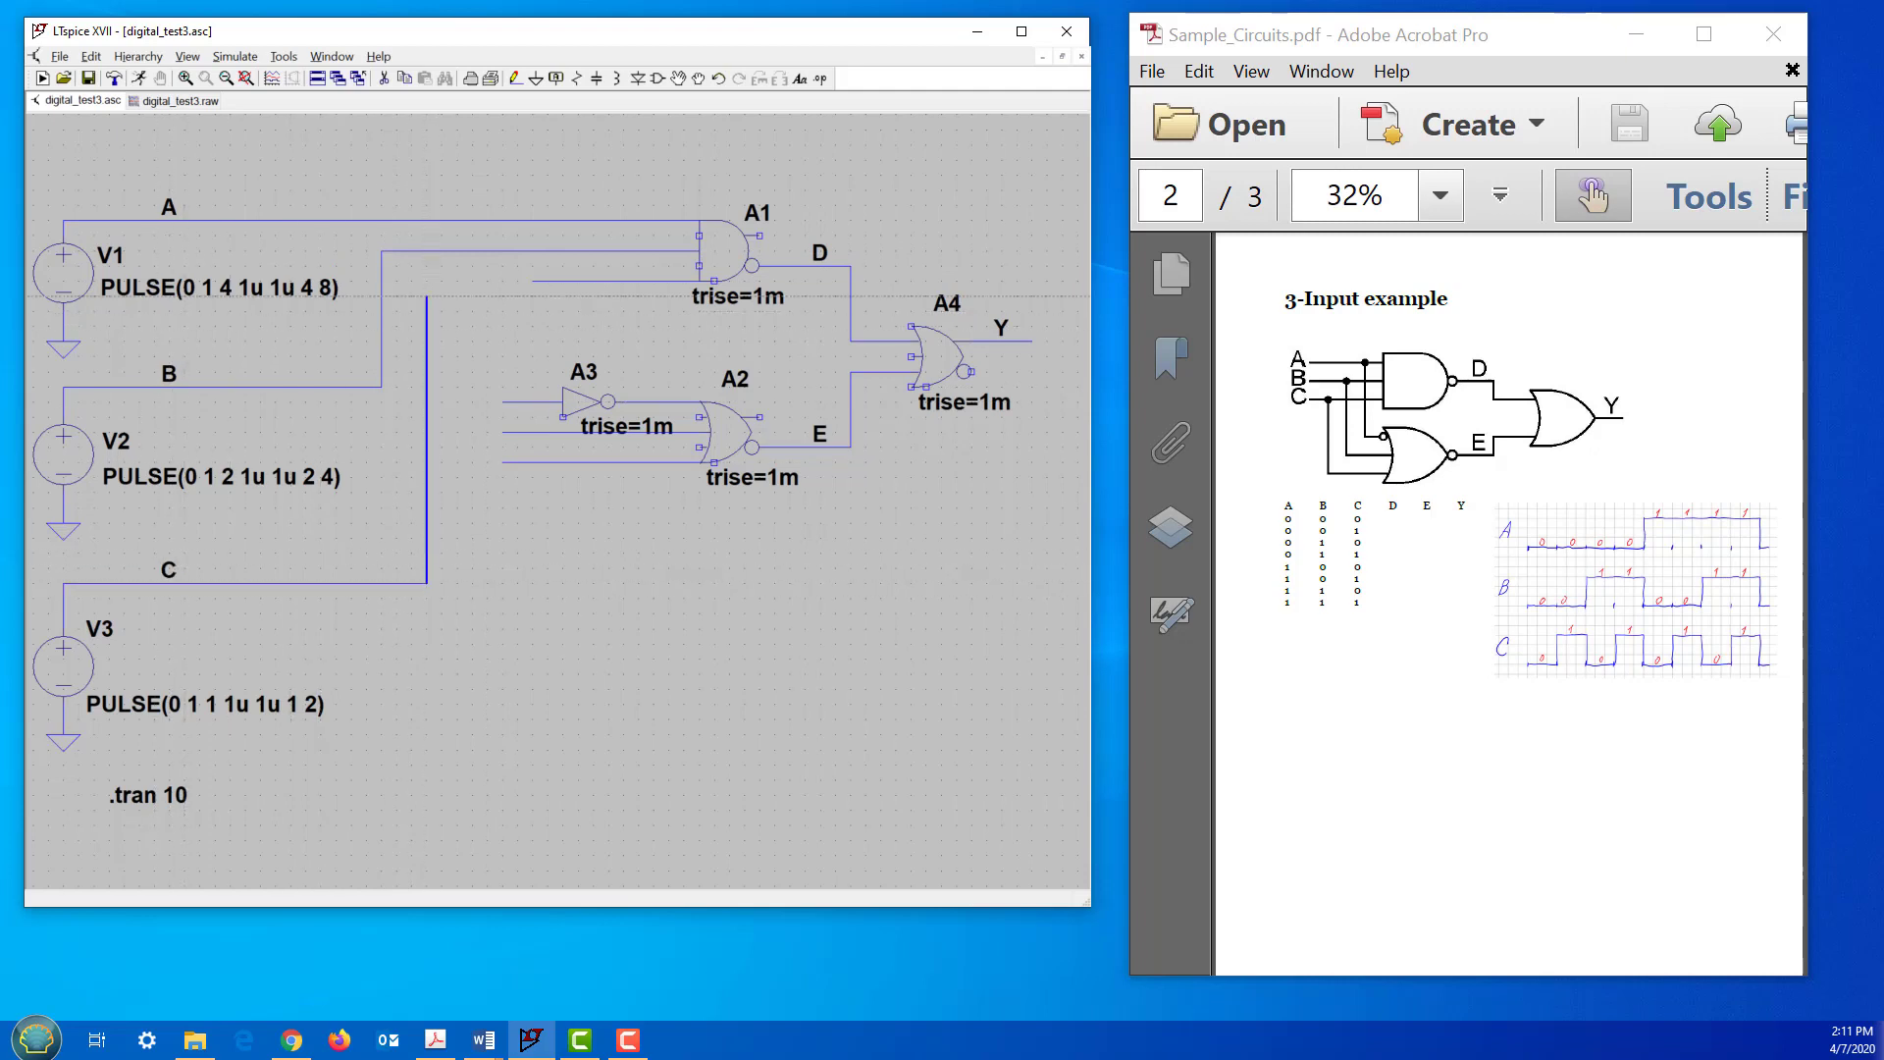
pyautogui.click(533, 281)
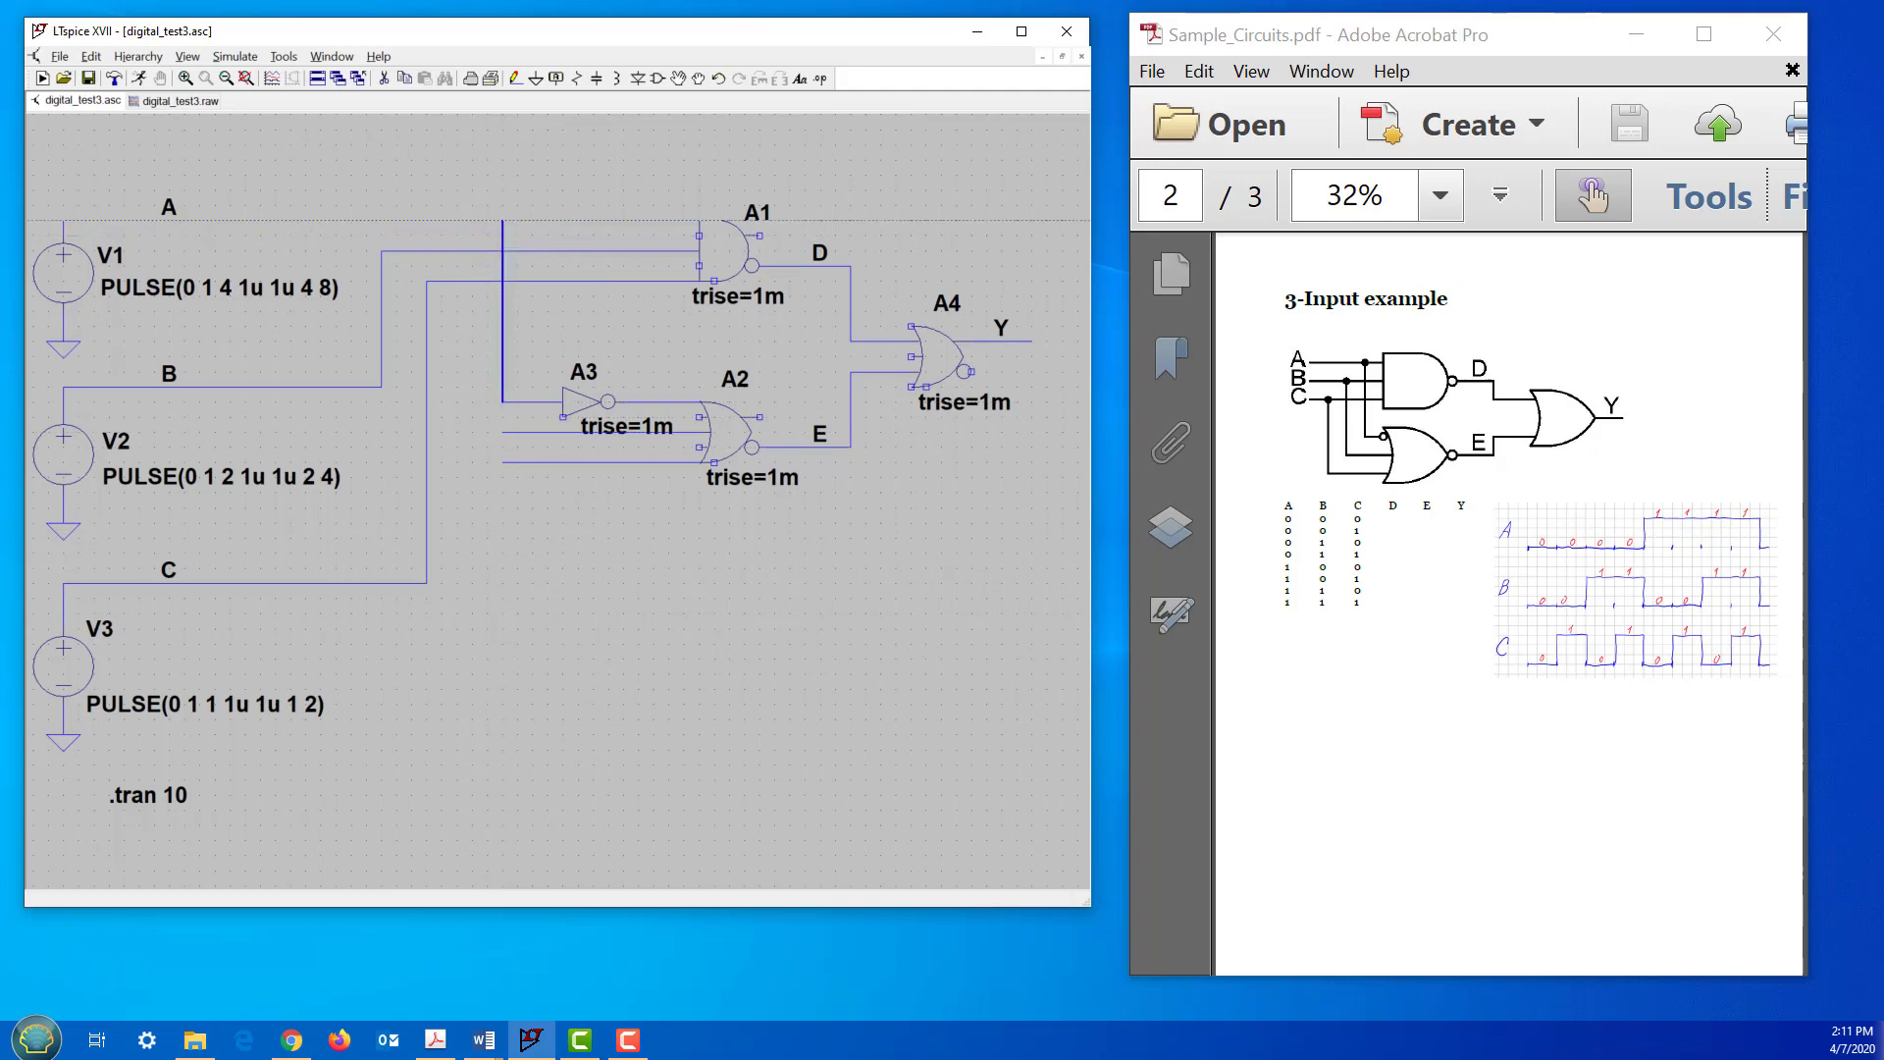
# Step: Connect inverter A3's input wire up to net A, and A2's middle and lowest input wires to net C
pyautogui.click(502, 220)
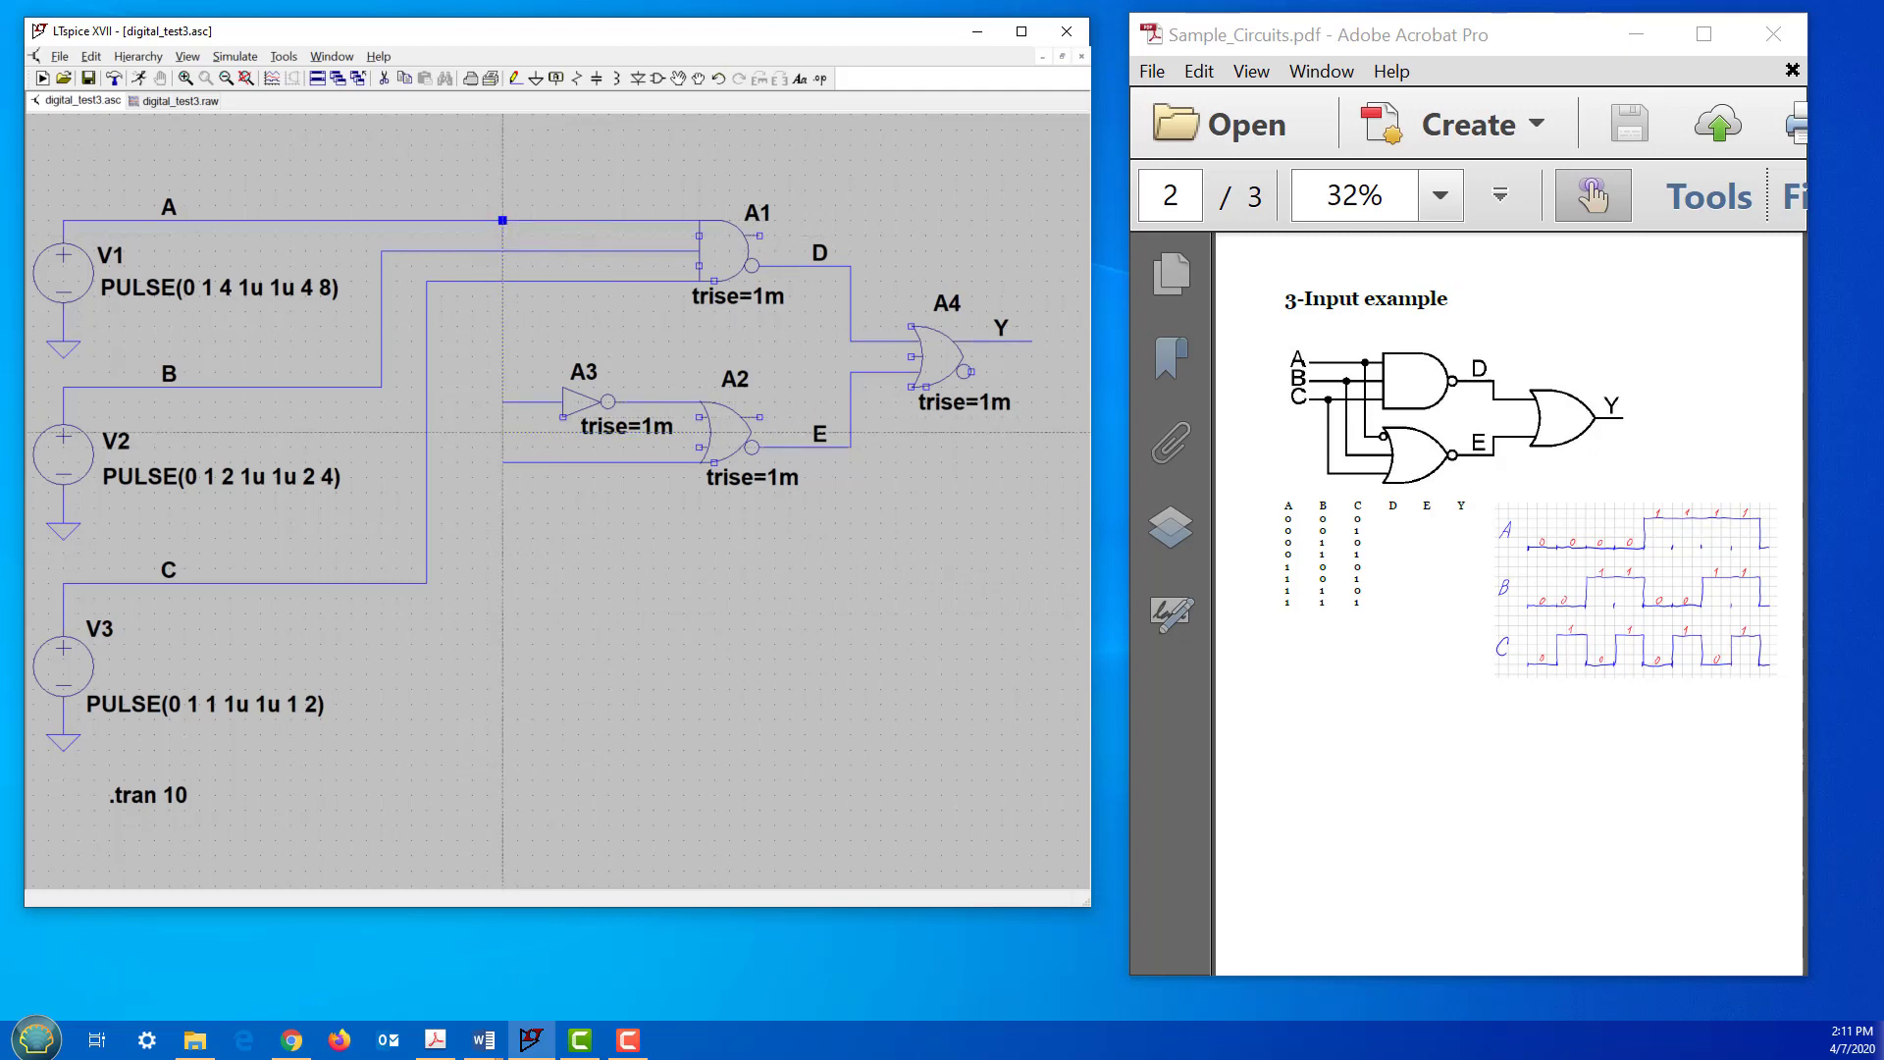
pyautogui.click(502, 432)
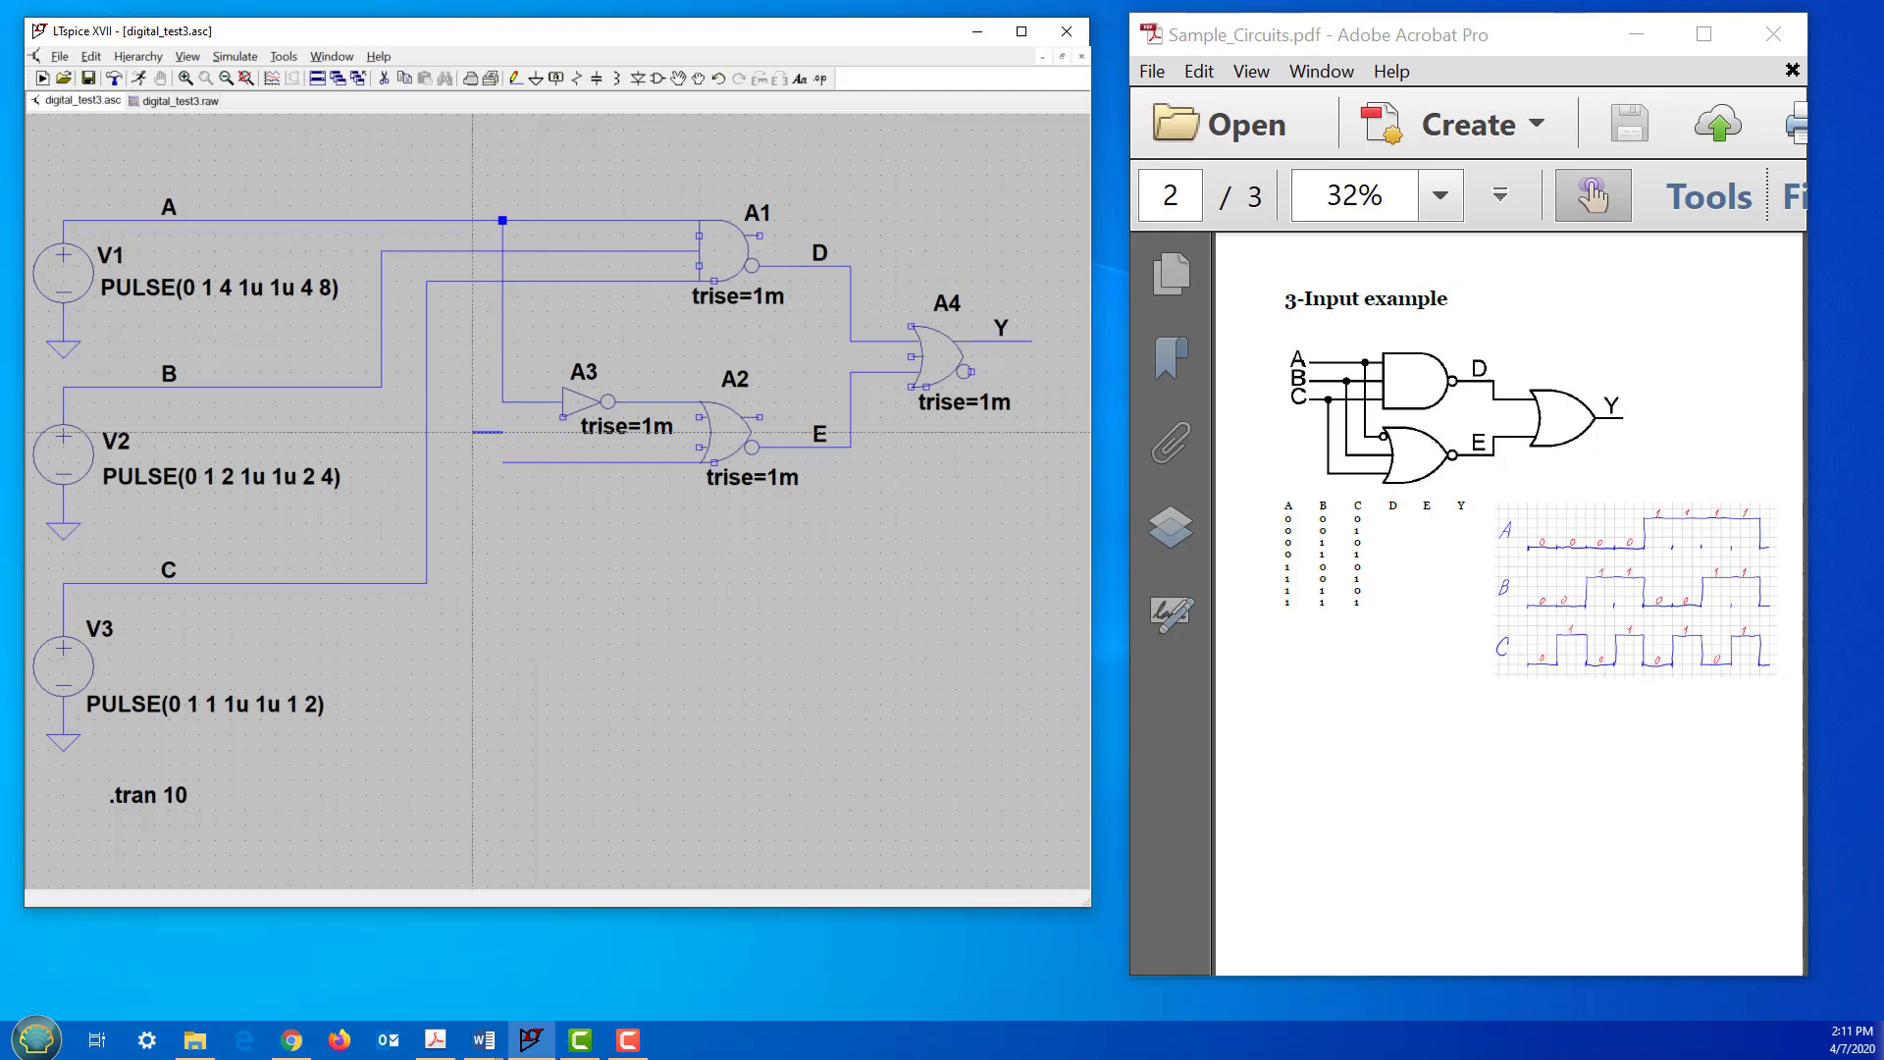
pyautogui.click(473, 281)
pyautogui.click(502, 463)
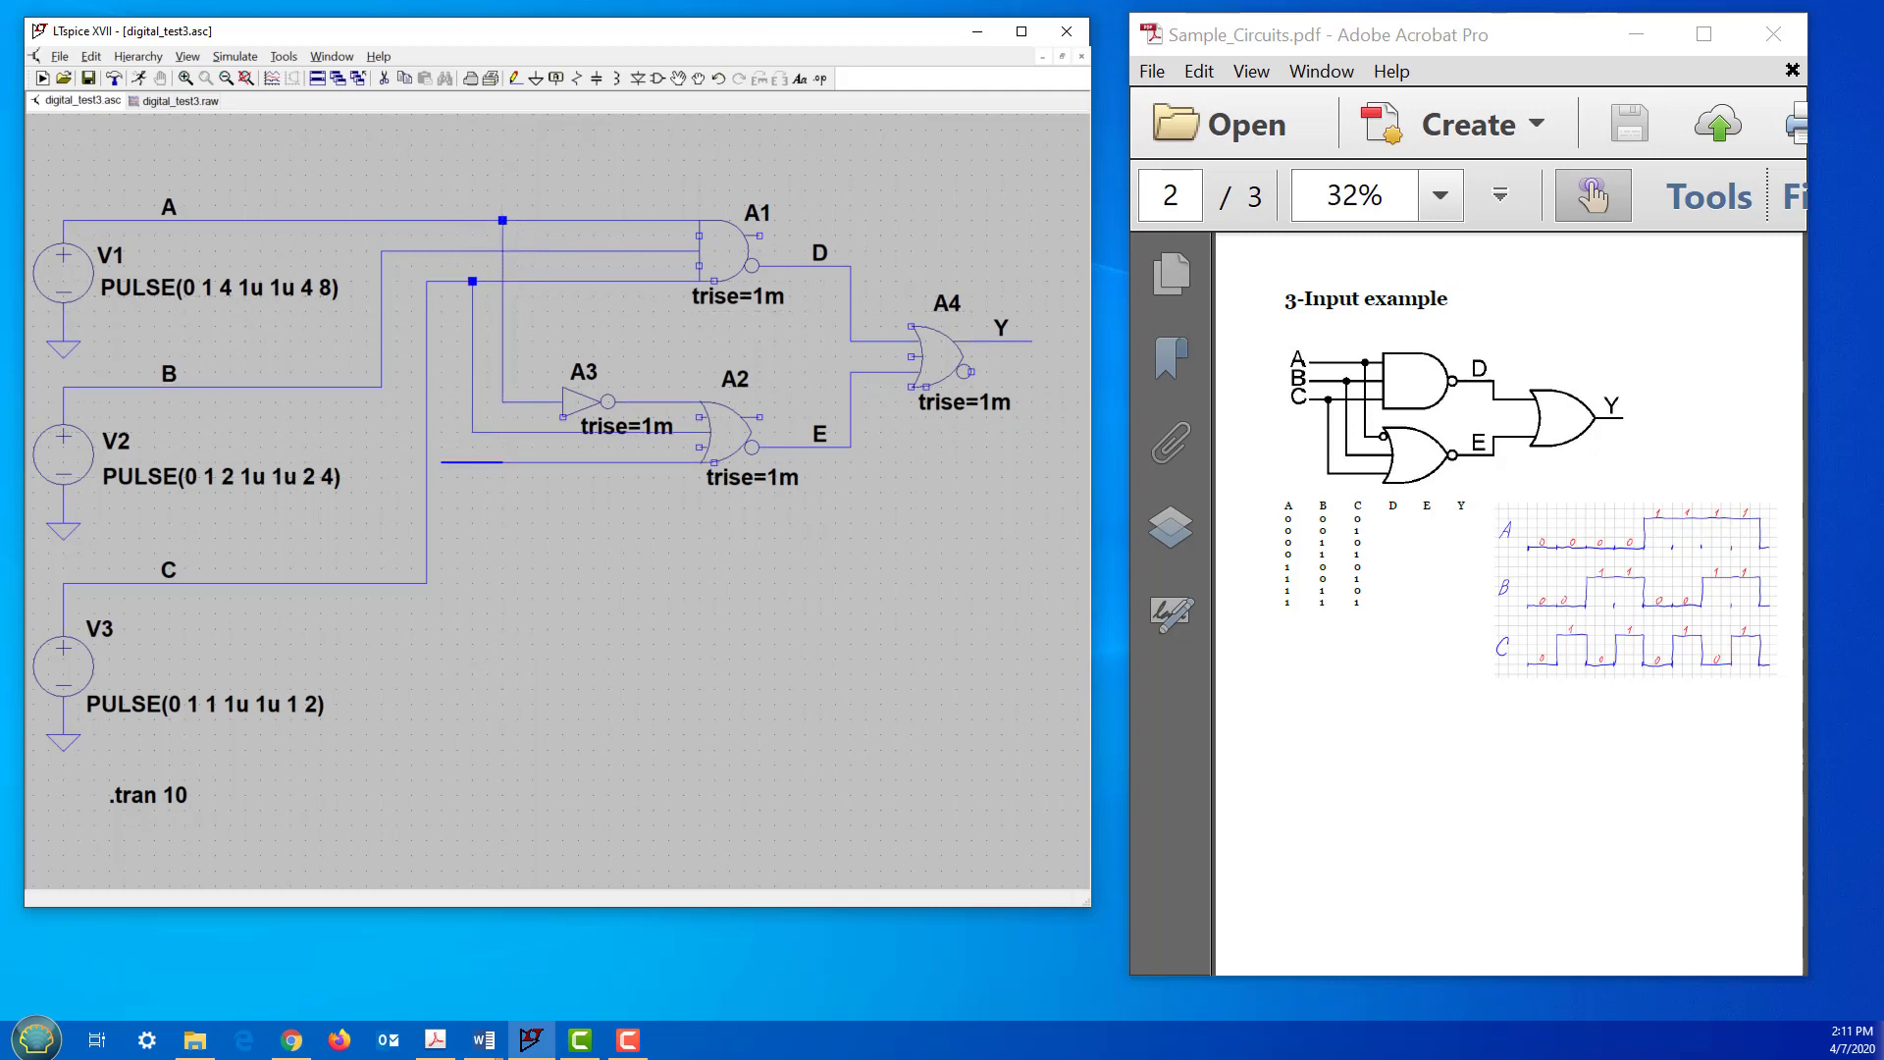
pyautogui.click(427, 463)
pyautogui.press('Escape')
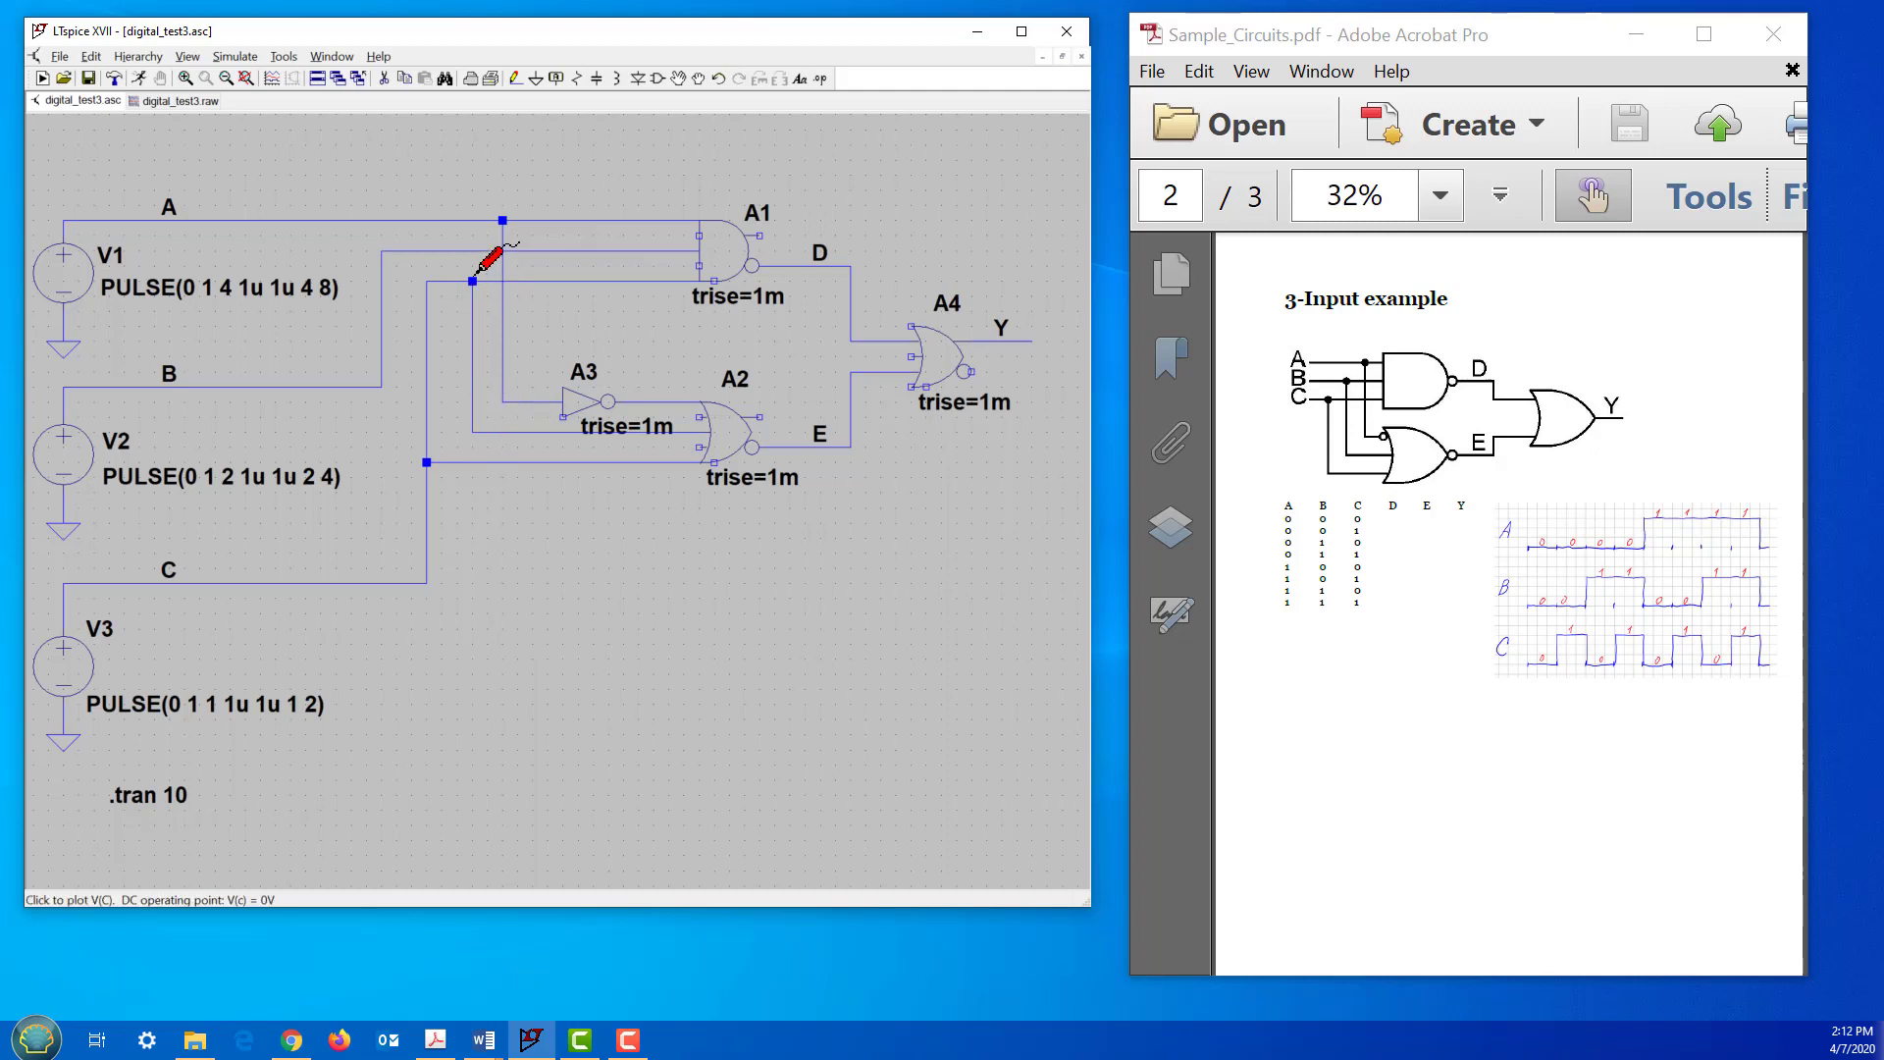
# Step: Delete the vertical wire joining A2's middle input to net C and connect that input to net B instead
pyautogui.click(383, 78)
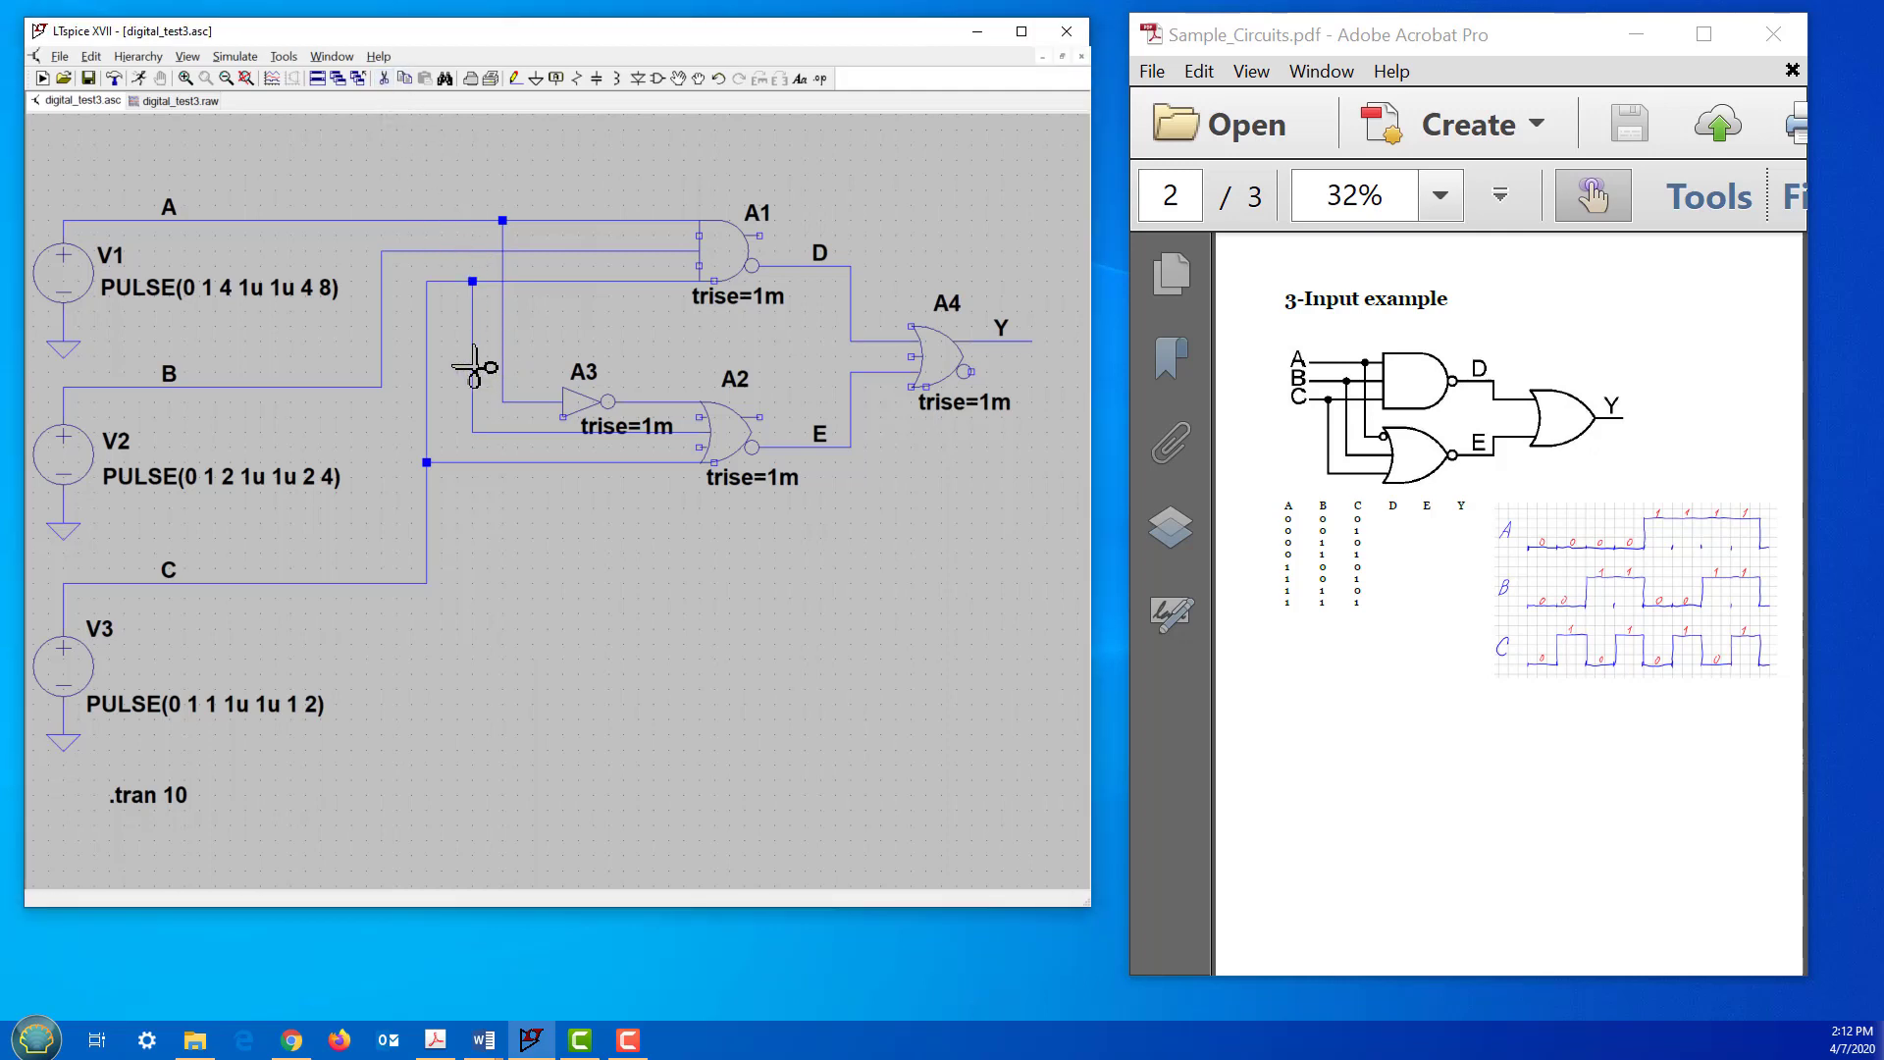
pyautogui.click(473, 363)
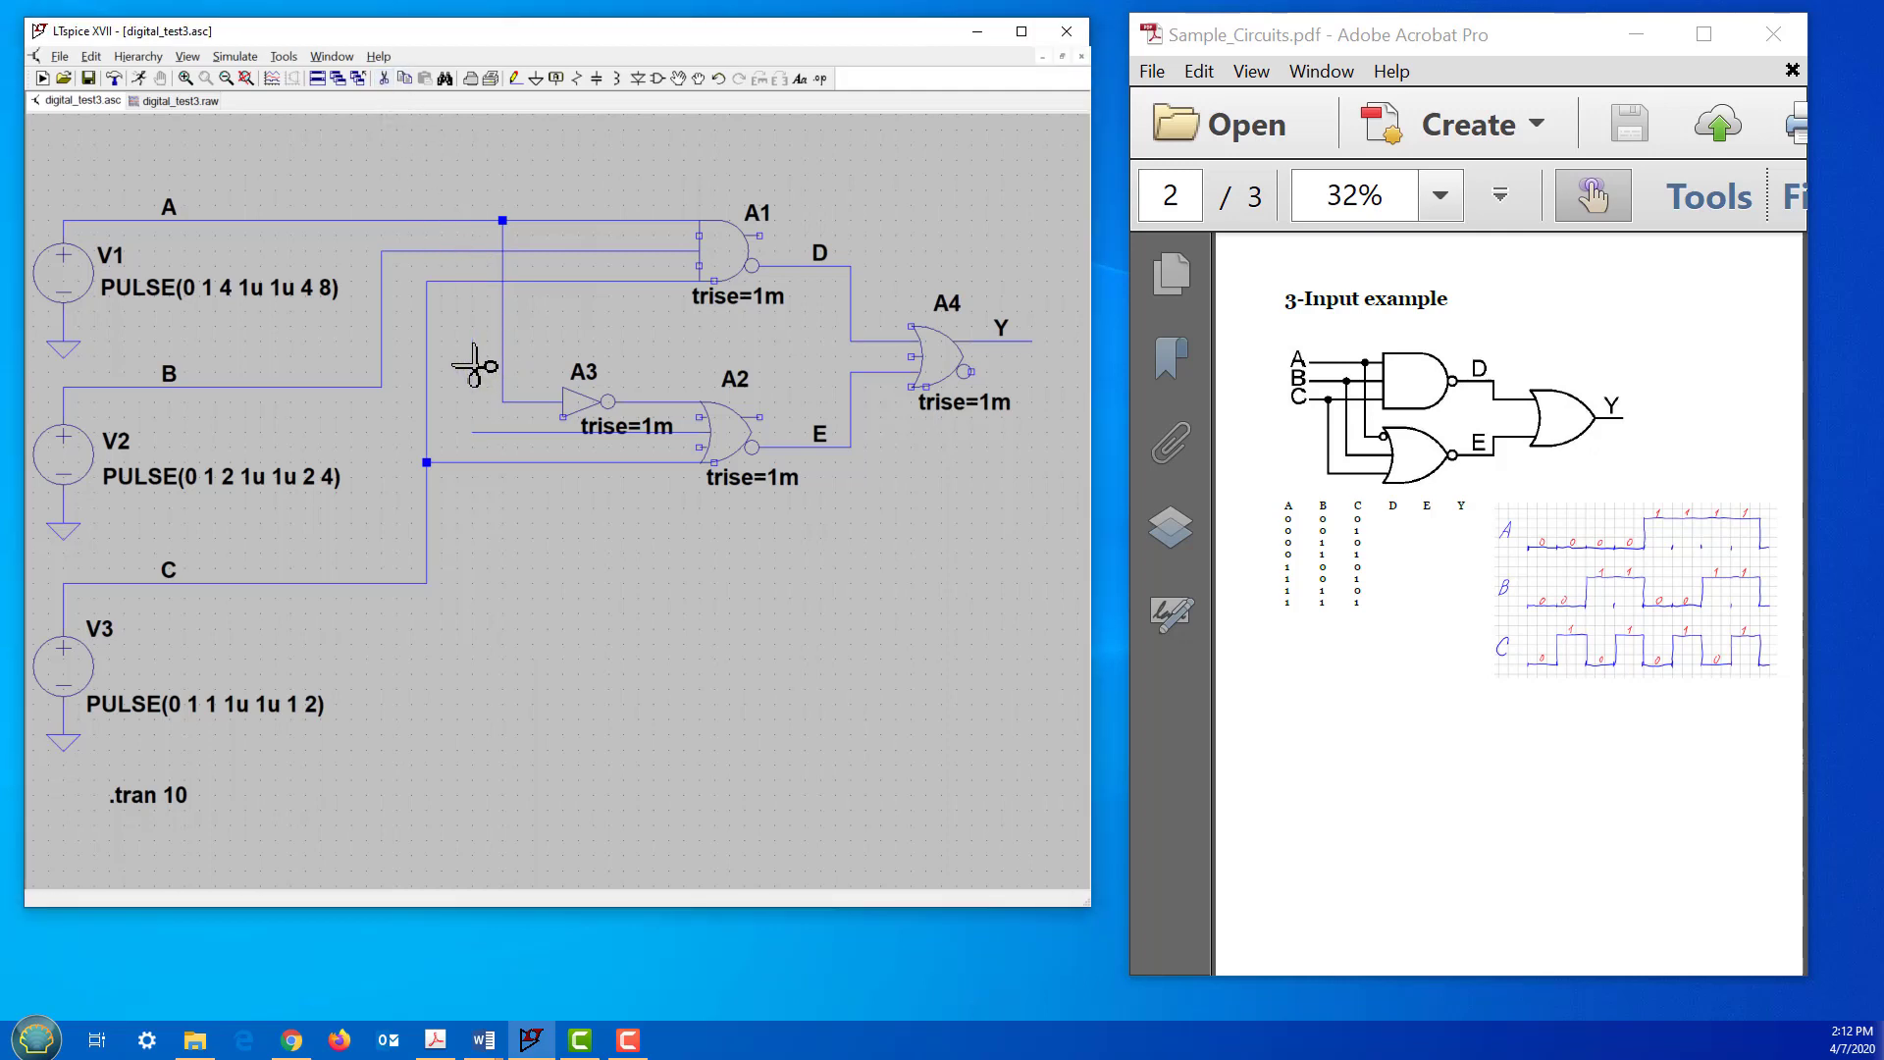
pyautogui.click(515, 77)
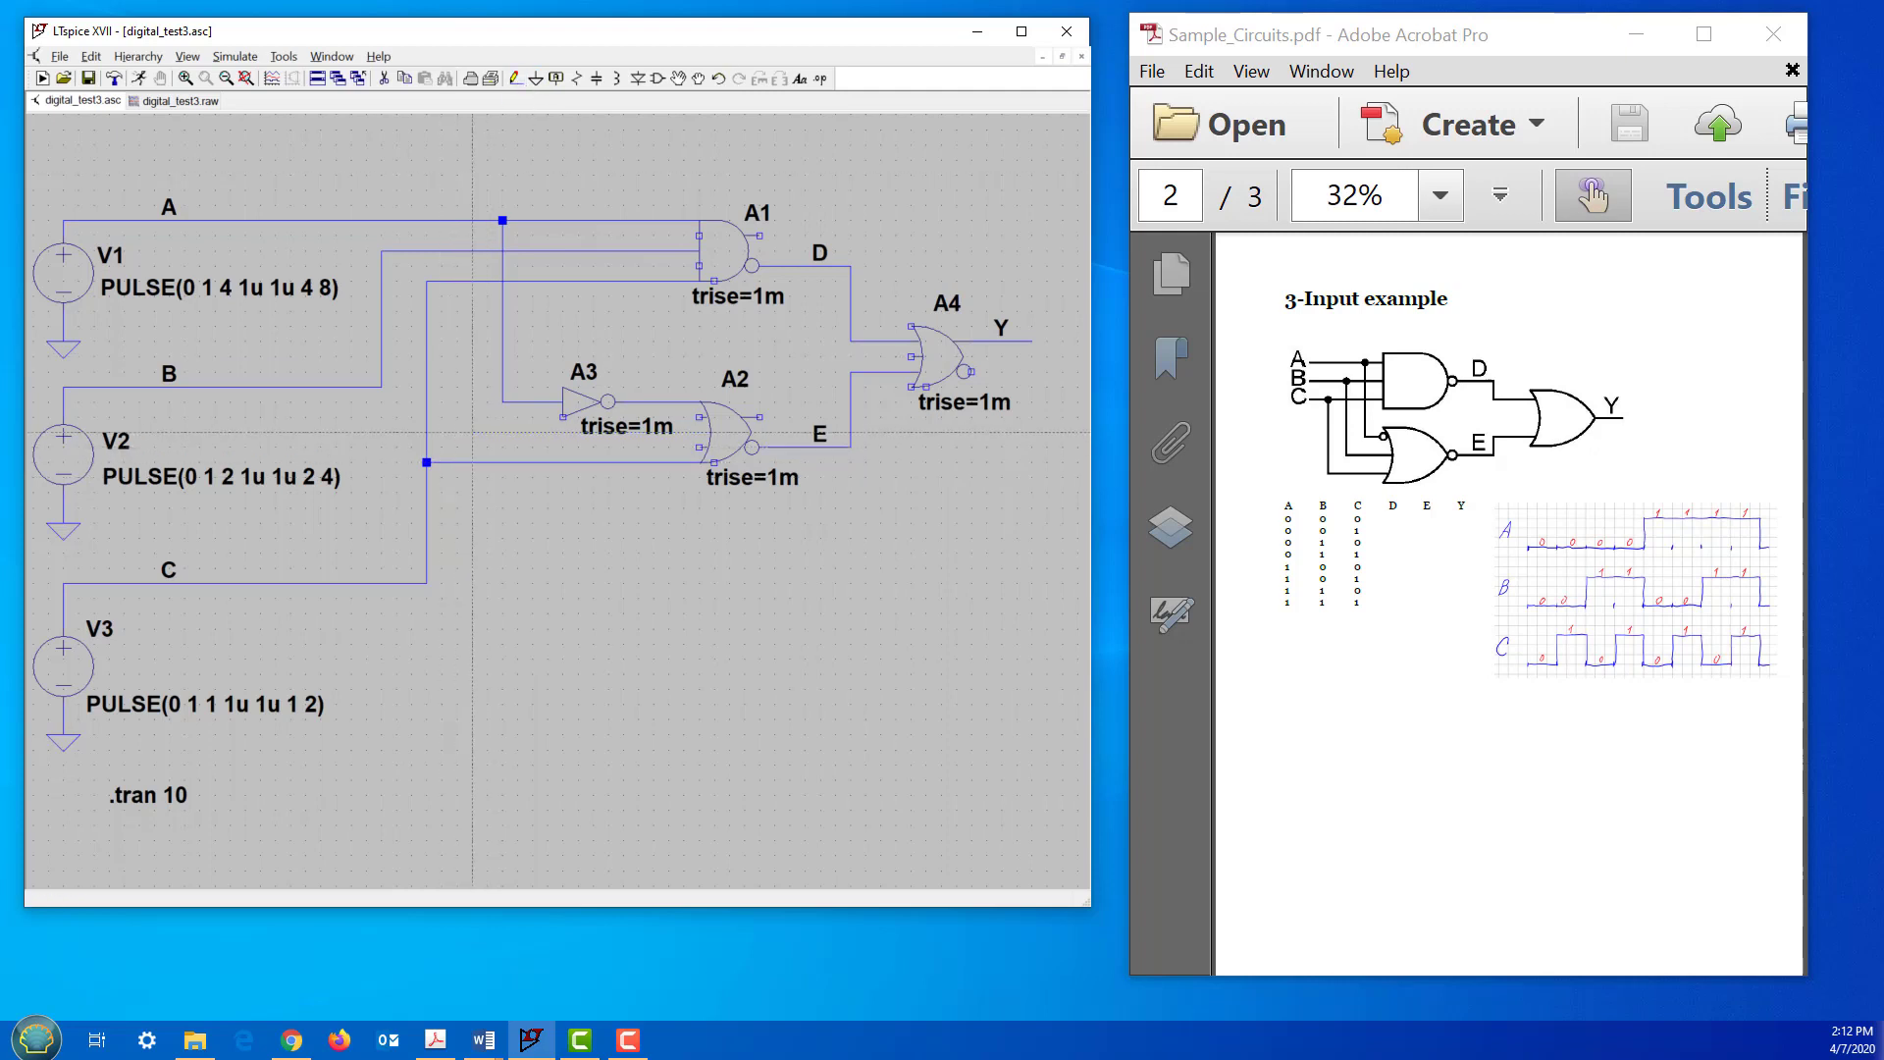
pyautogui.click(472, 432)
pyautogui.click(472, 251)
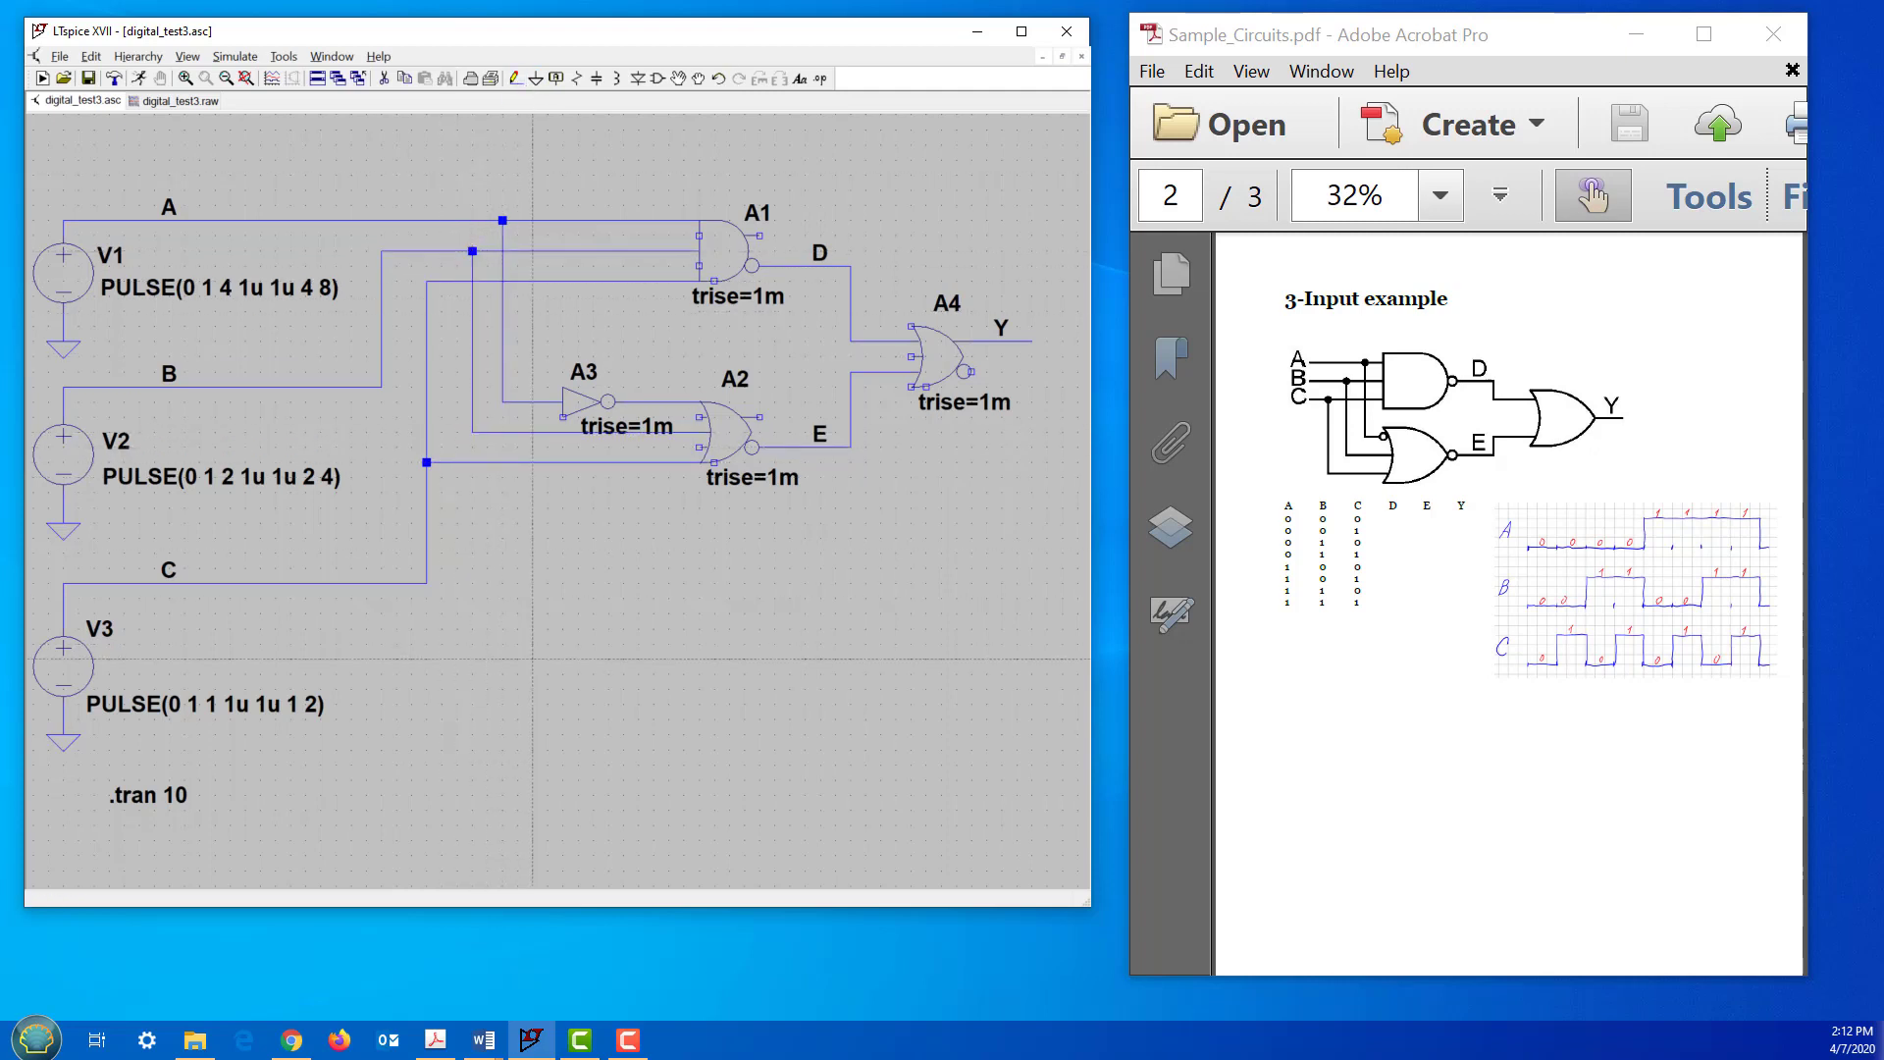
pyautogui.press('Escape')
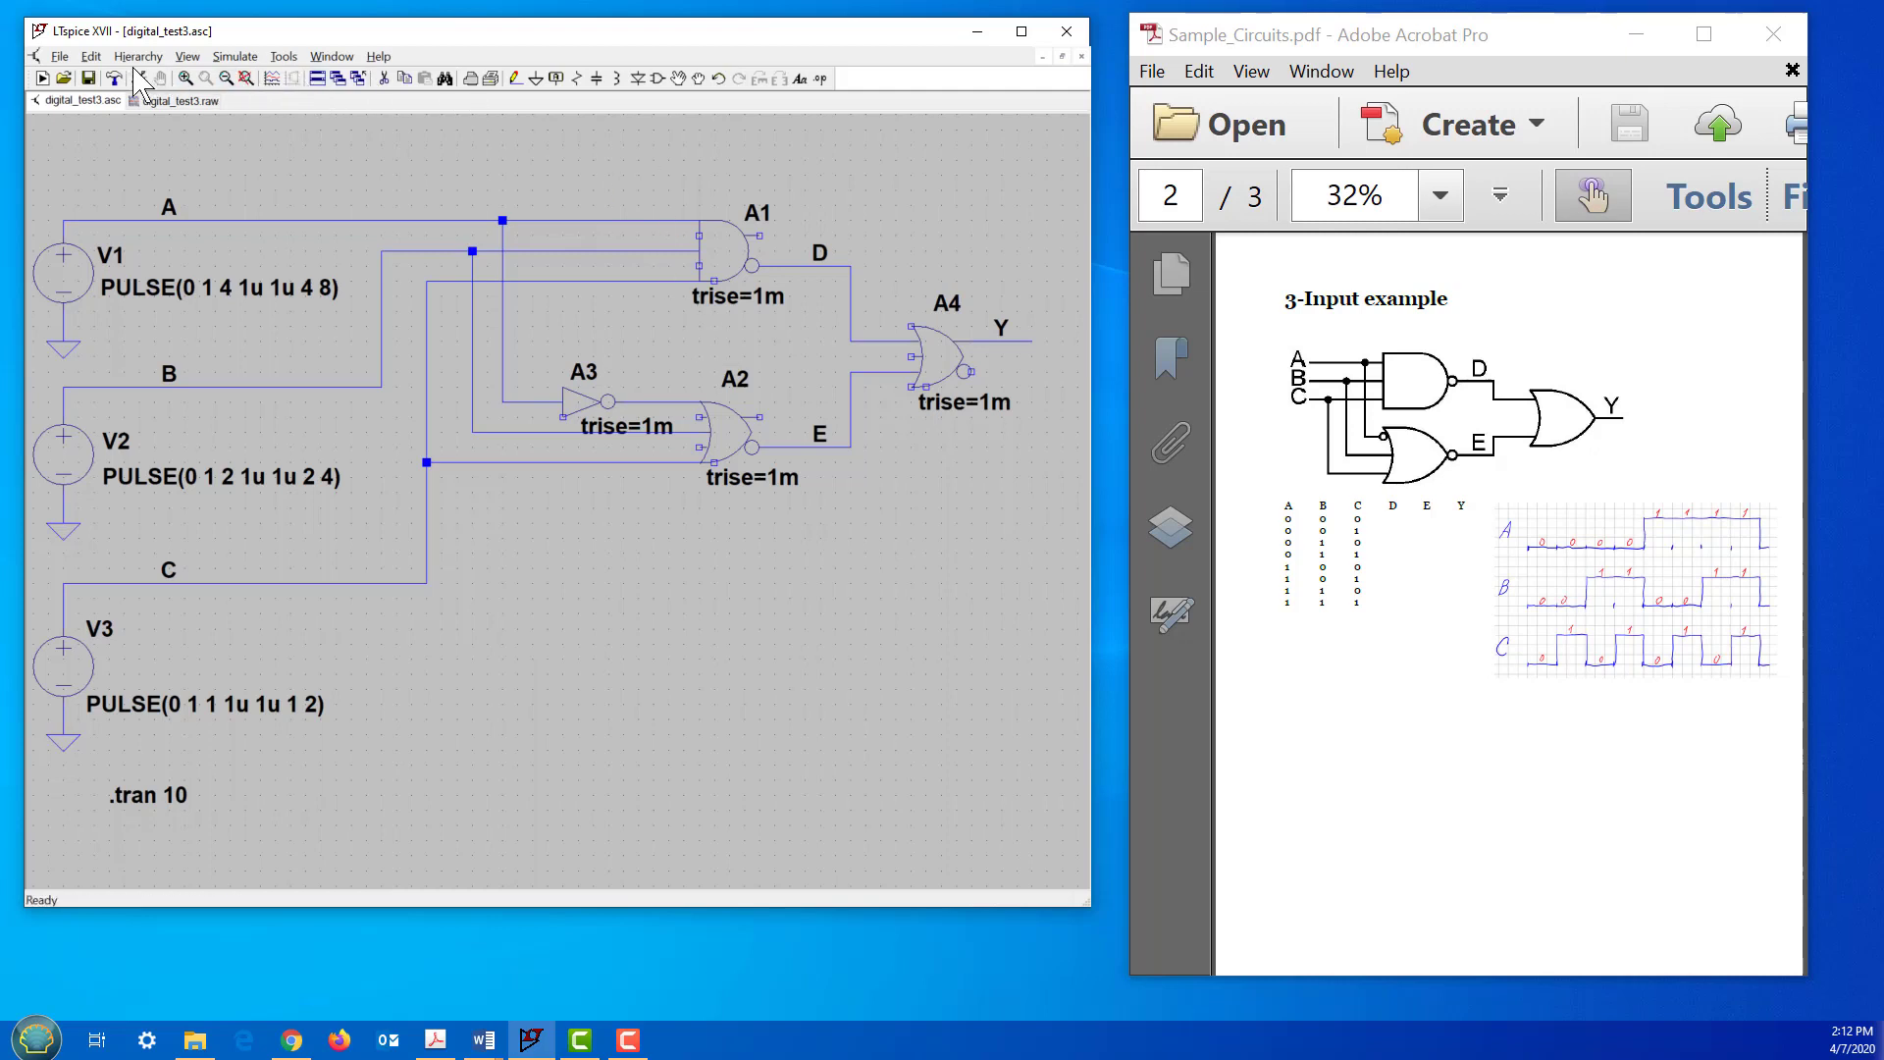
# Step: Undo the last wire, which joins A2's middle input to net B
pyautogui.click(93, 59)
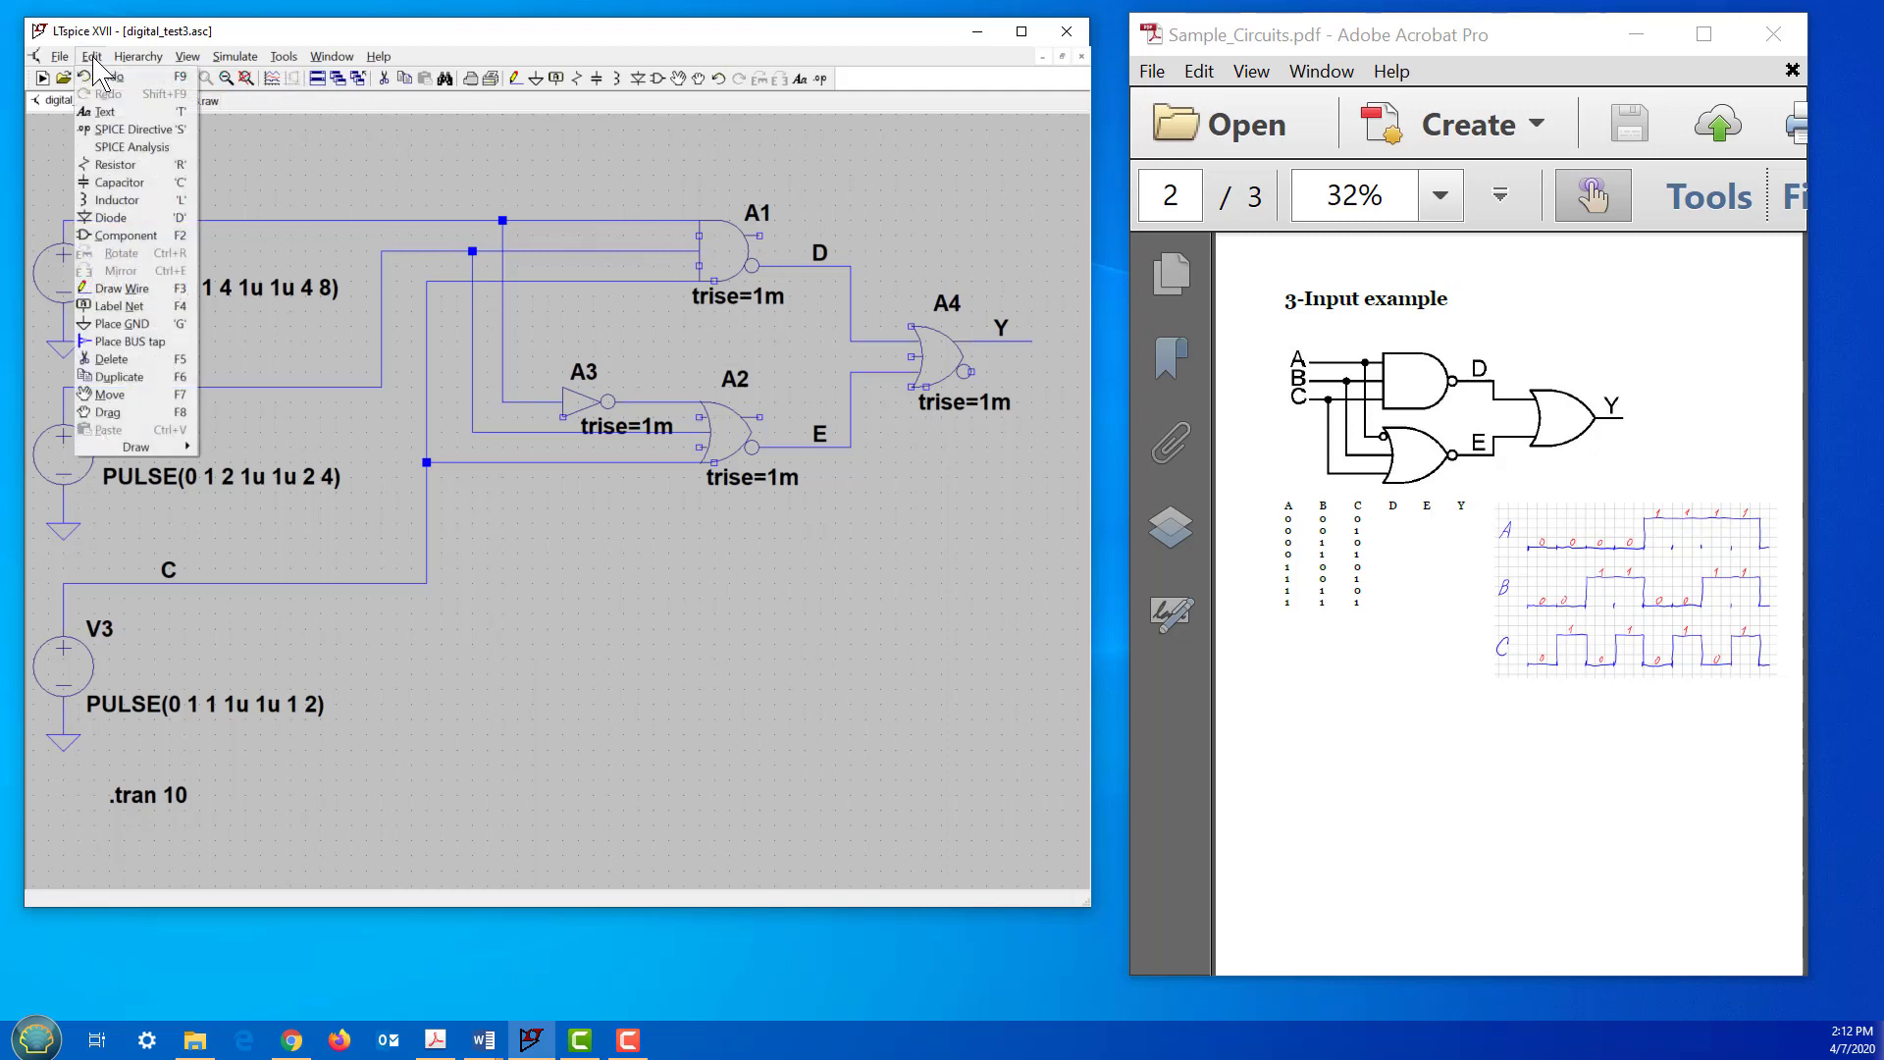
pyautogui.click(103, 77)
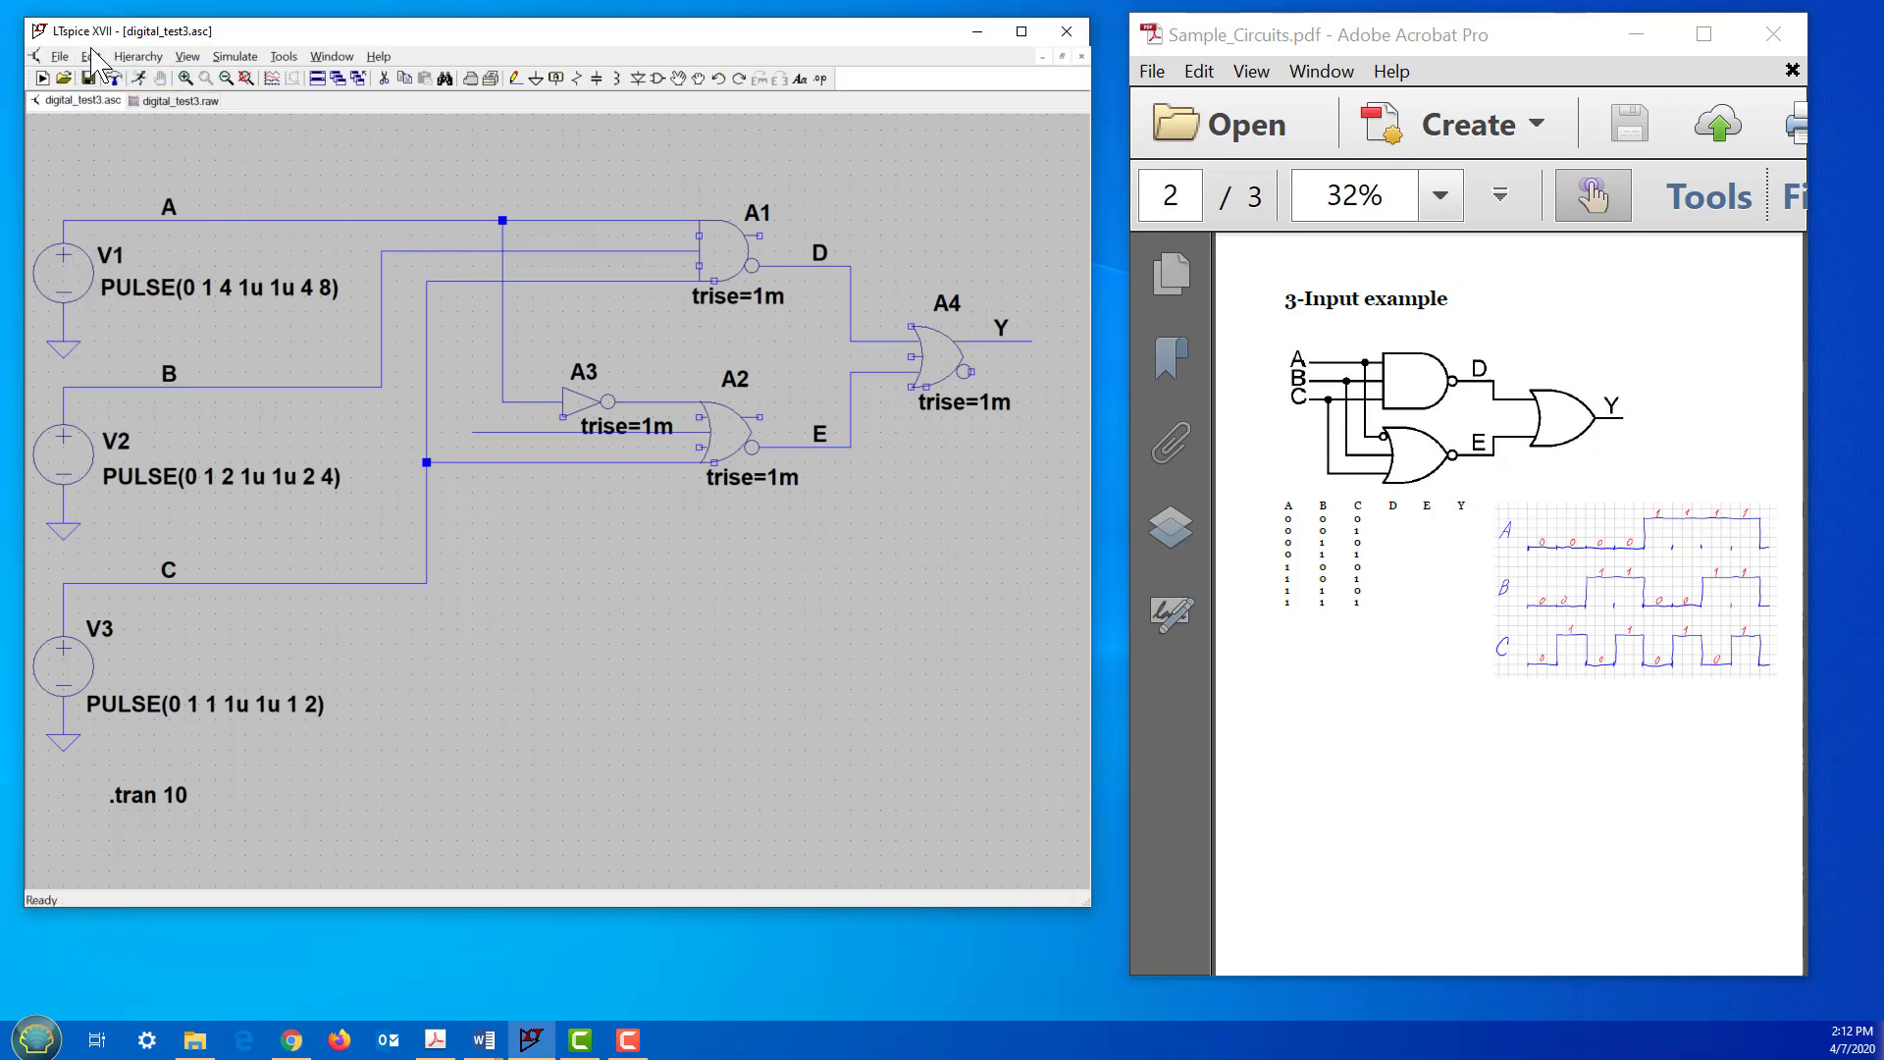
pyautogui.click(91, 58)
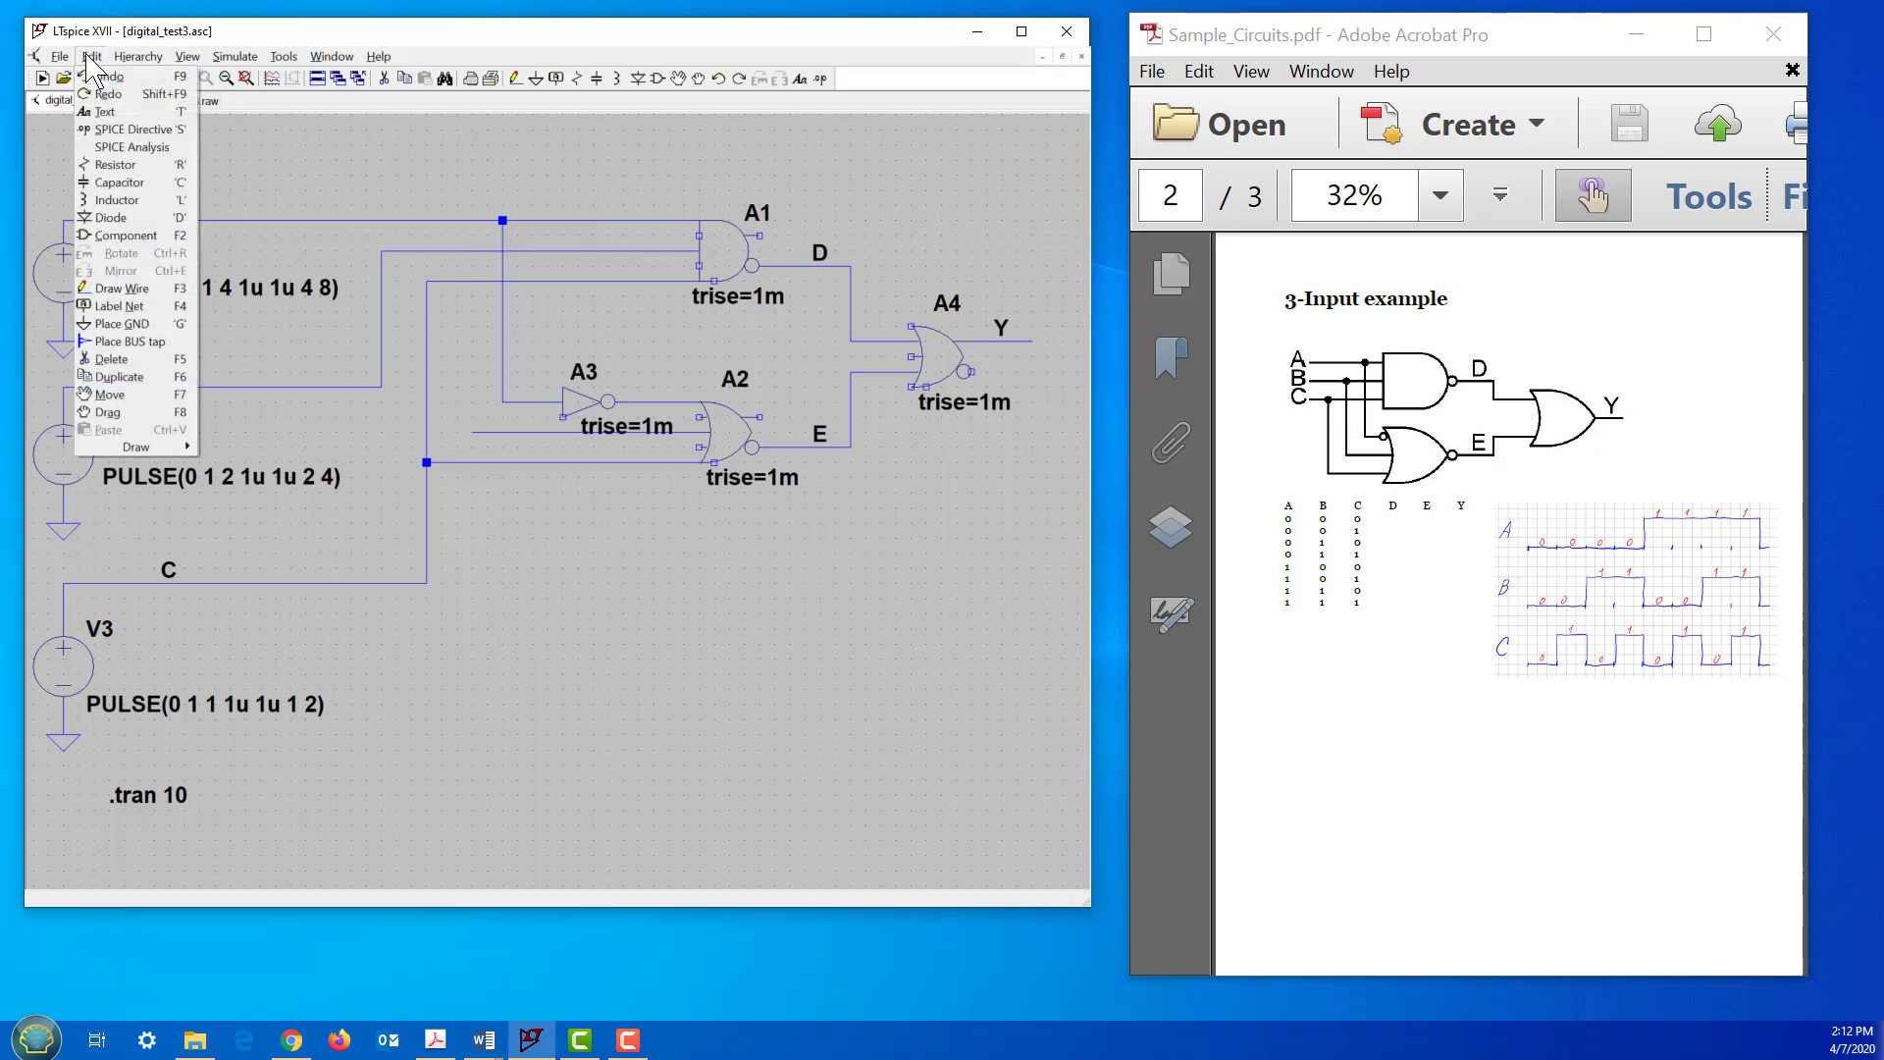
pyautogui.click(290, 149)
# Step: Delete the long wires joining nets A, B and C to the gate inputs, leaving only the short labelled stubs at the sources
pyautogui.click(384, 77)
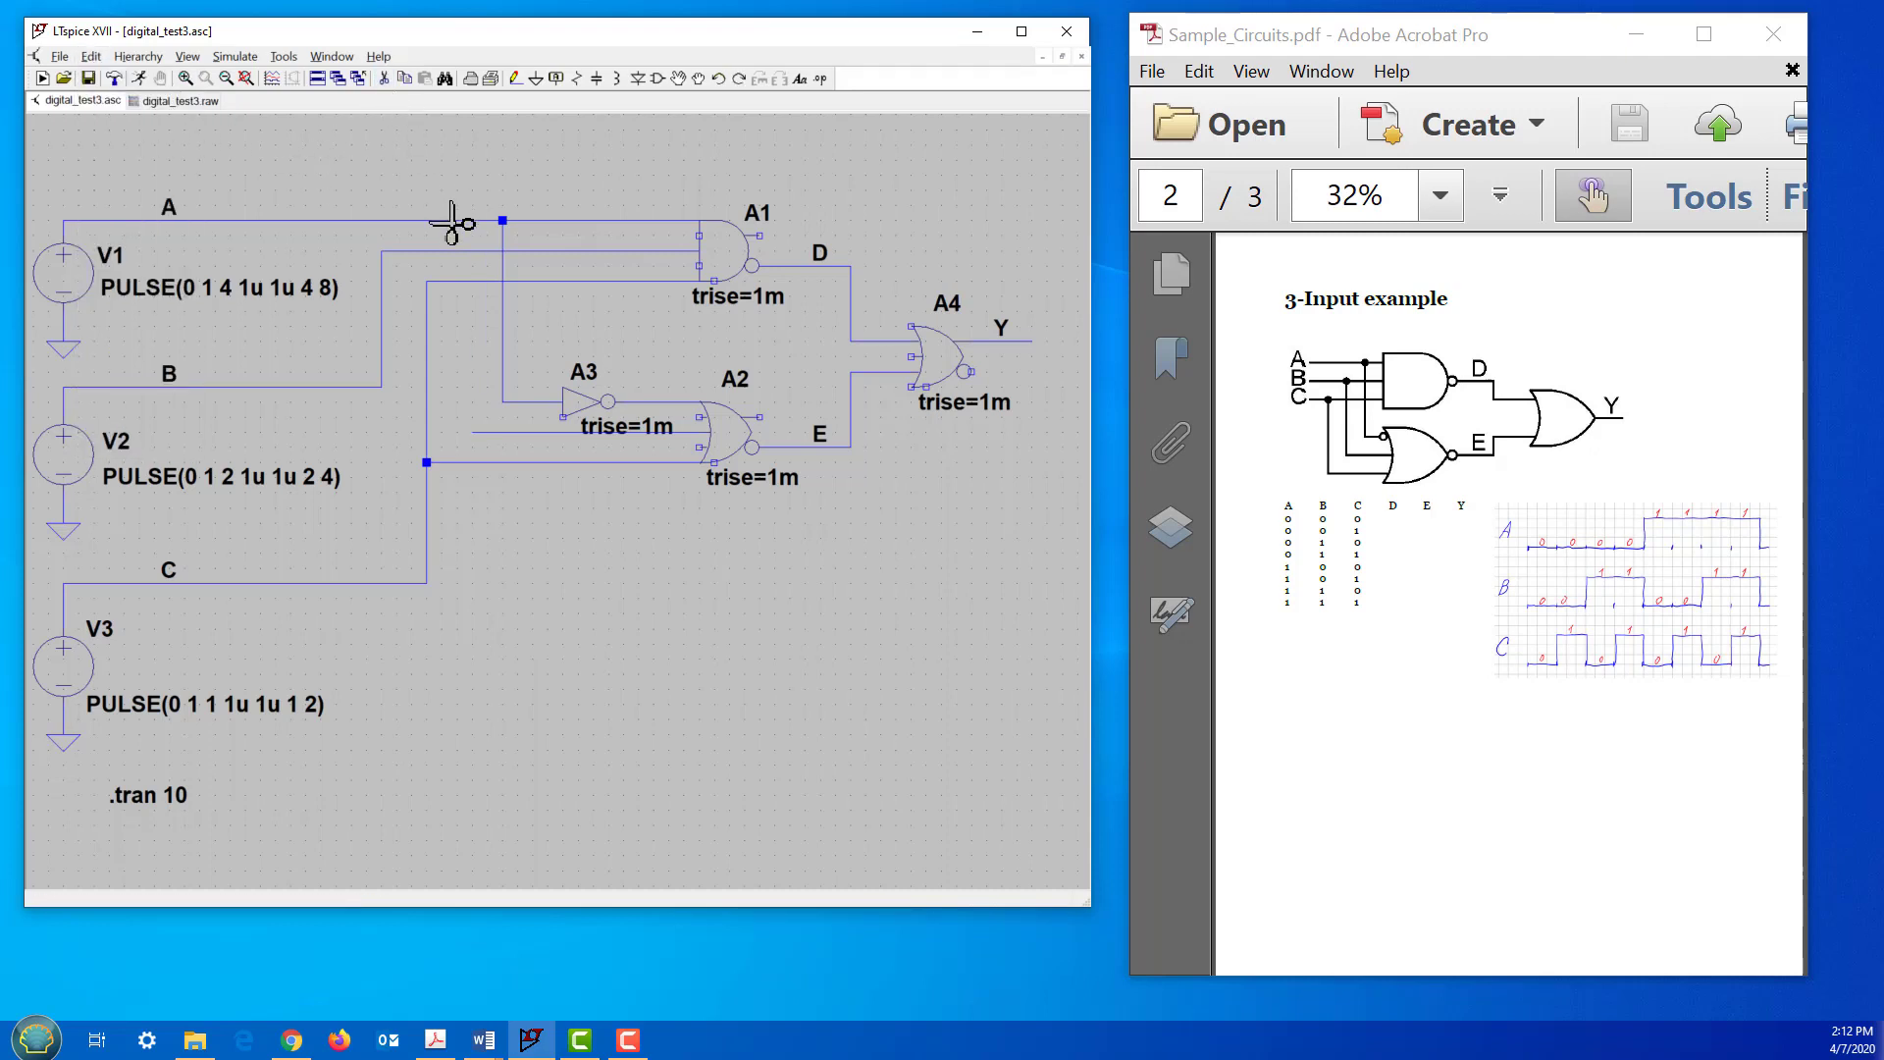
pyautogui.click(450, 220)
pyautogui.click(457, 253)
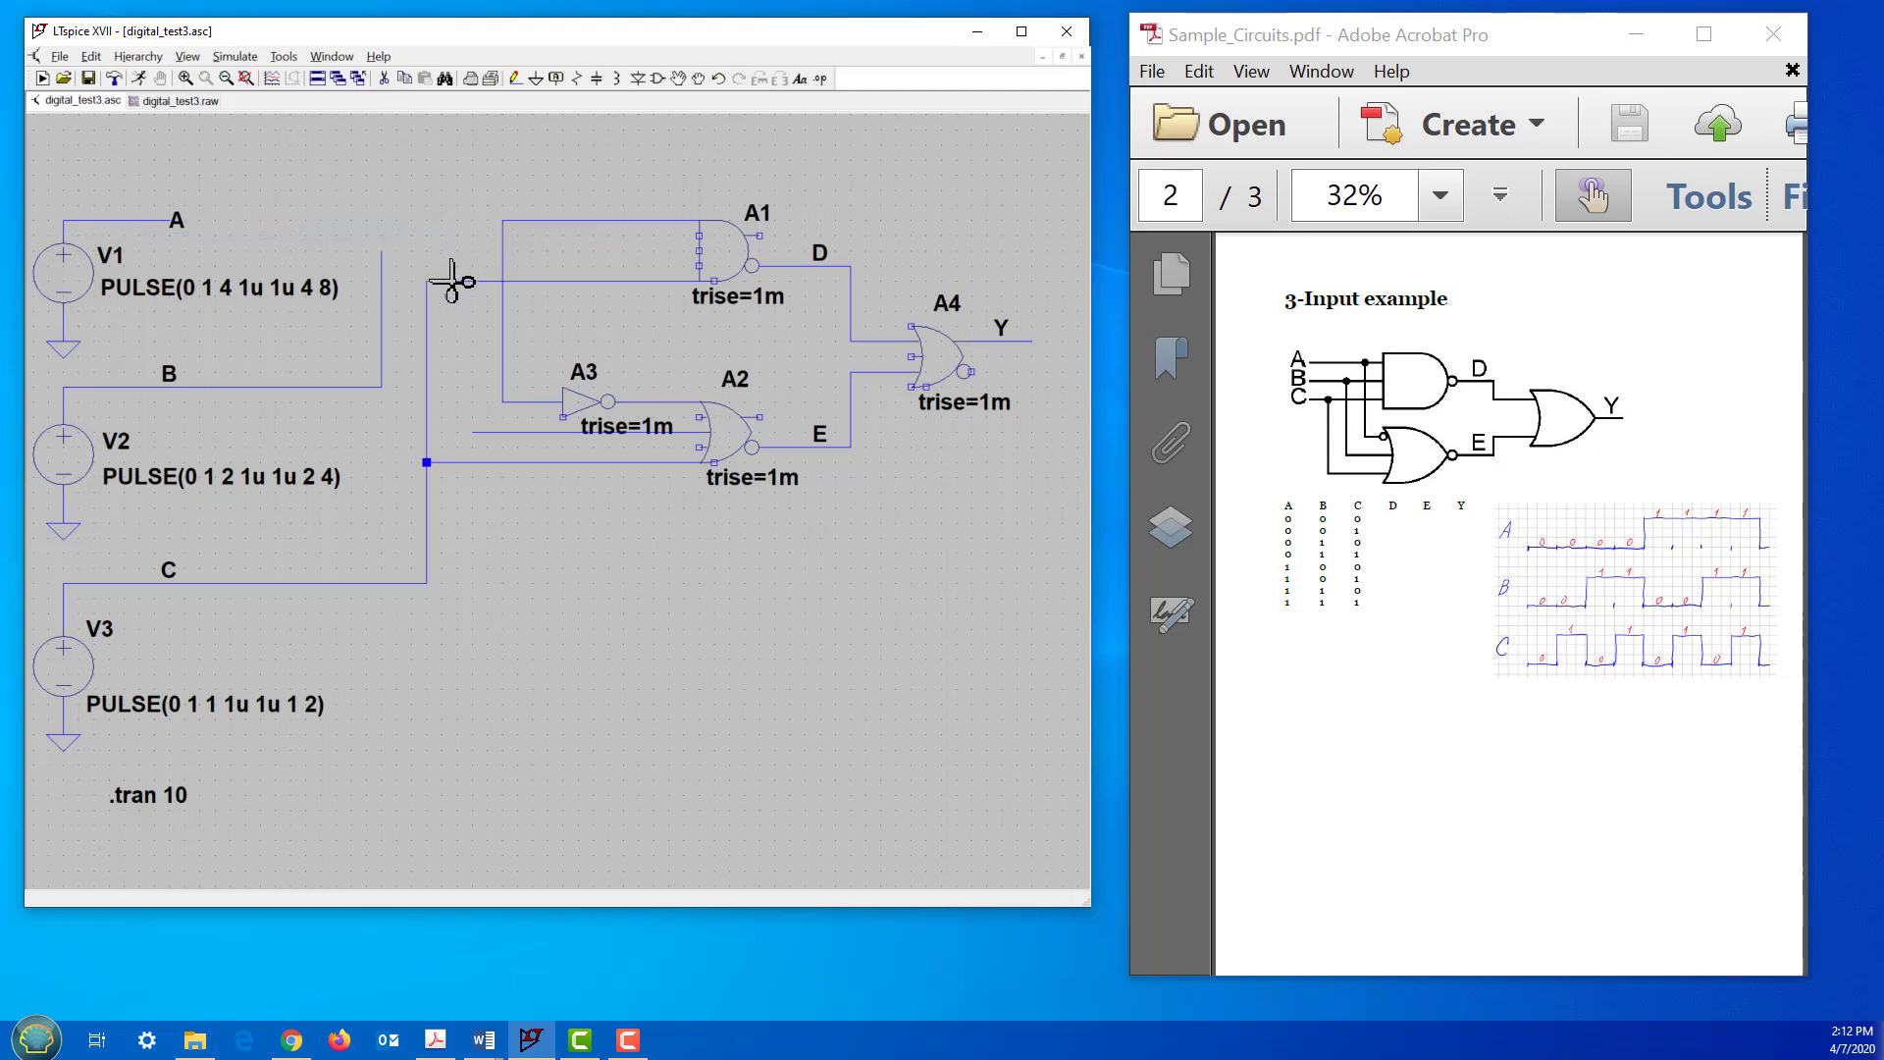
pyautogui.click(502, 257)
pyautogui.click(467, 281)
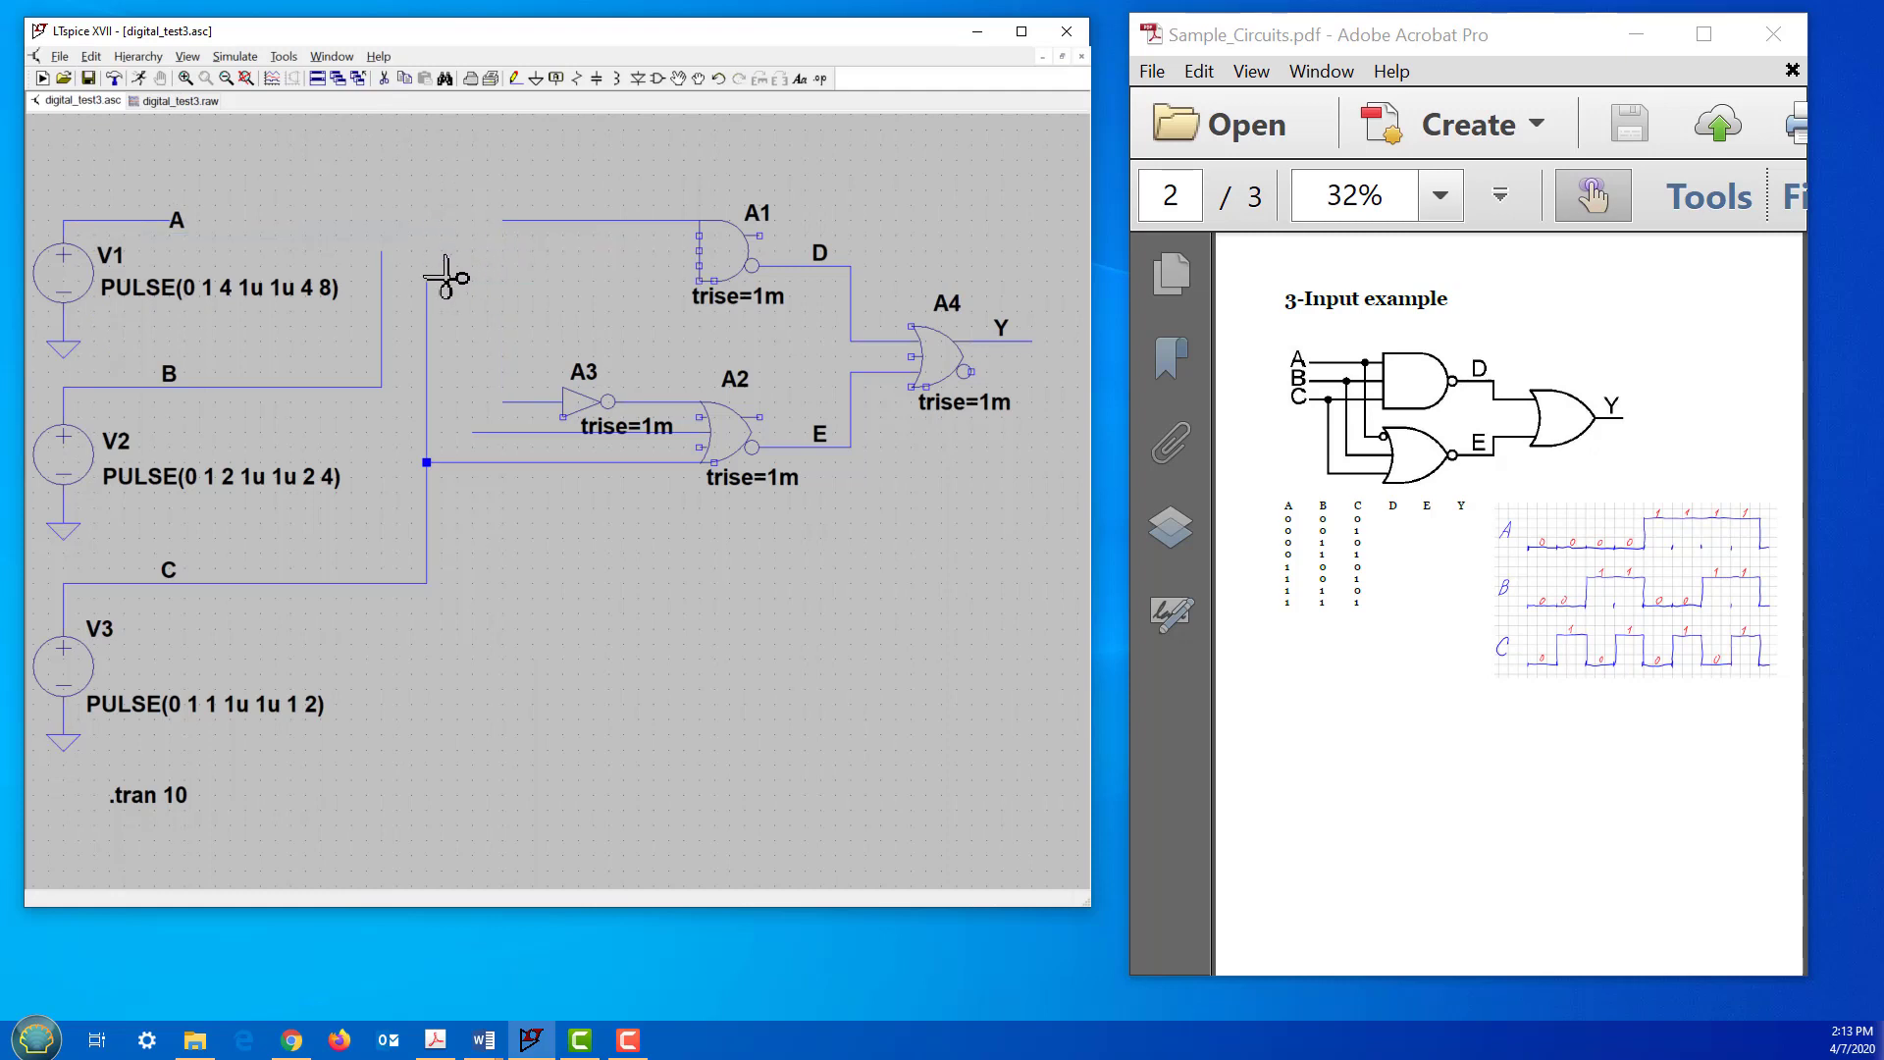
pyautogui.click(371, 388)
pyautogui.click(371, 583)
pyautogui.click(430, 559)
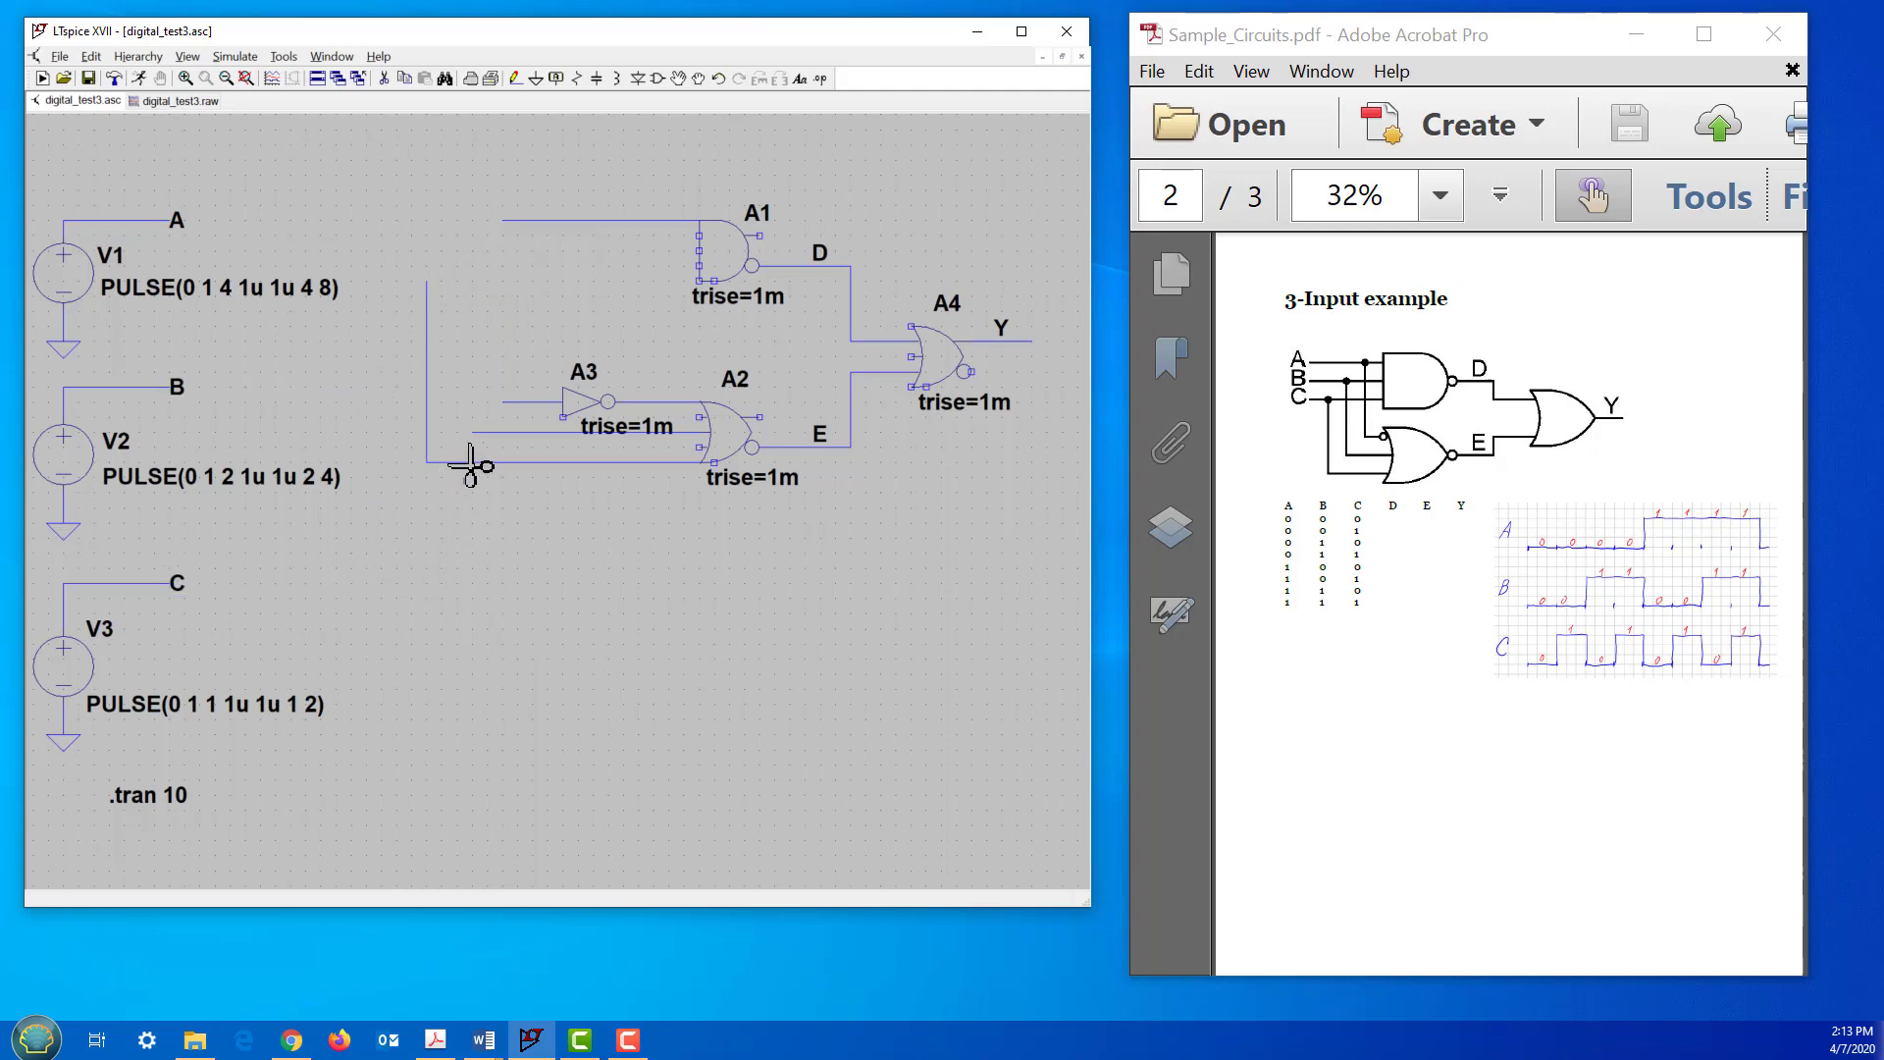
pyautogui.click(451, 462)
pyautogui.click(428, 387)
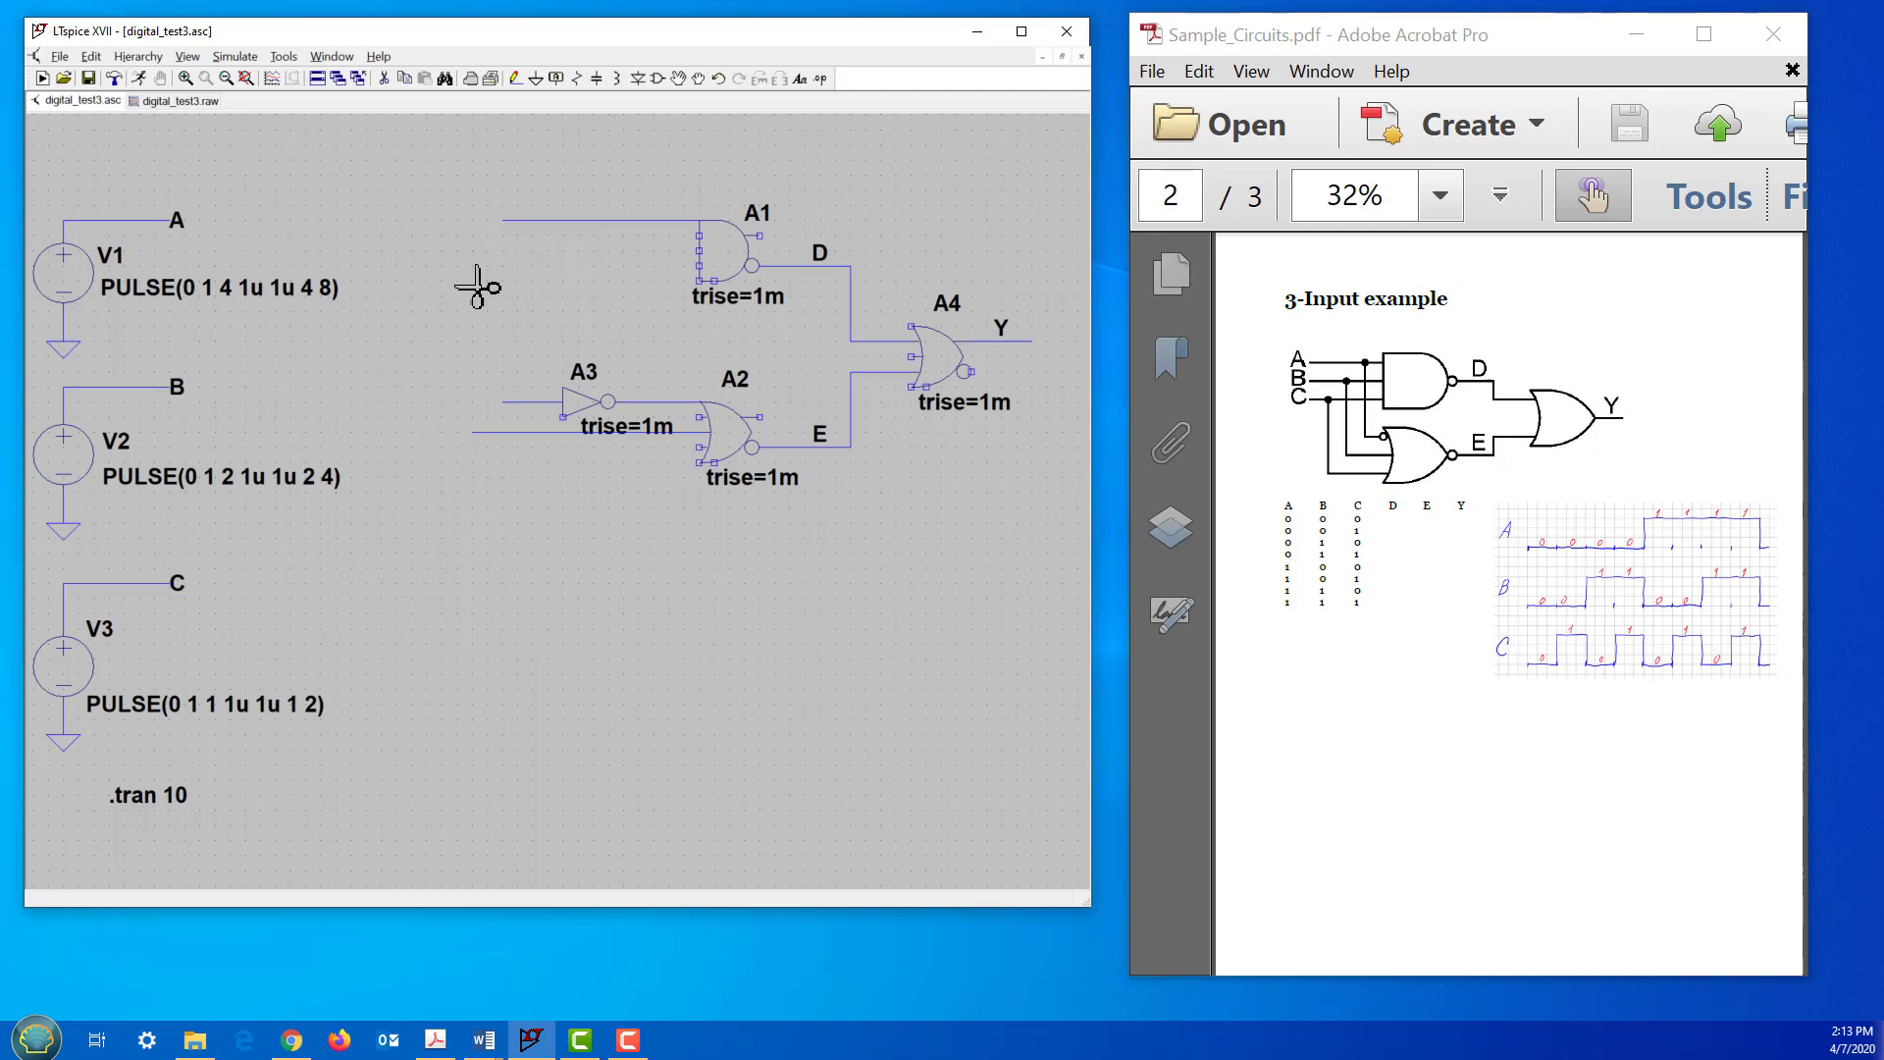
# Step: Redraw horizontal input wires into A1's middle and lowest inputs, starting in line with its uppermost input wire
pyautogui.click(514, 78)
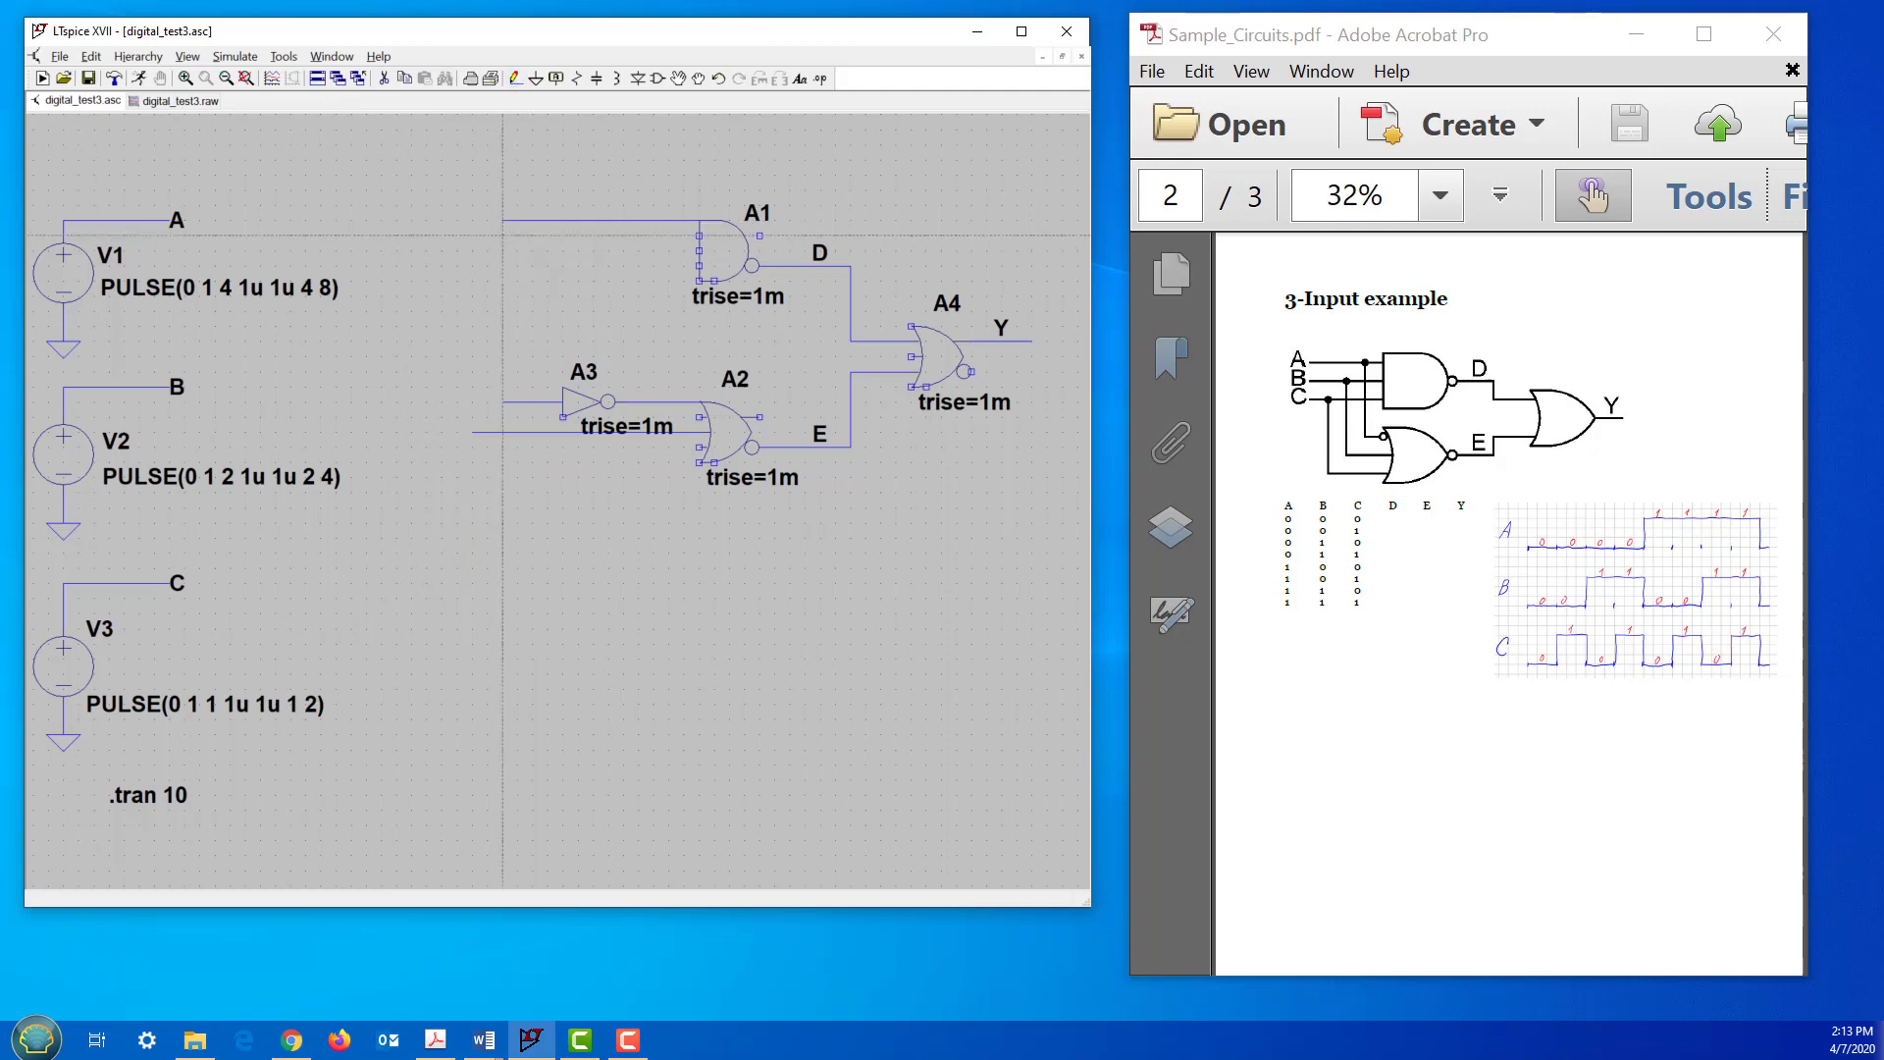
pyautogui.click(502, 250)
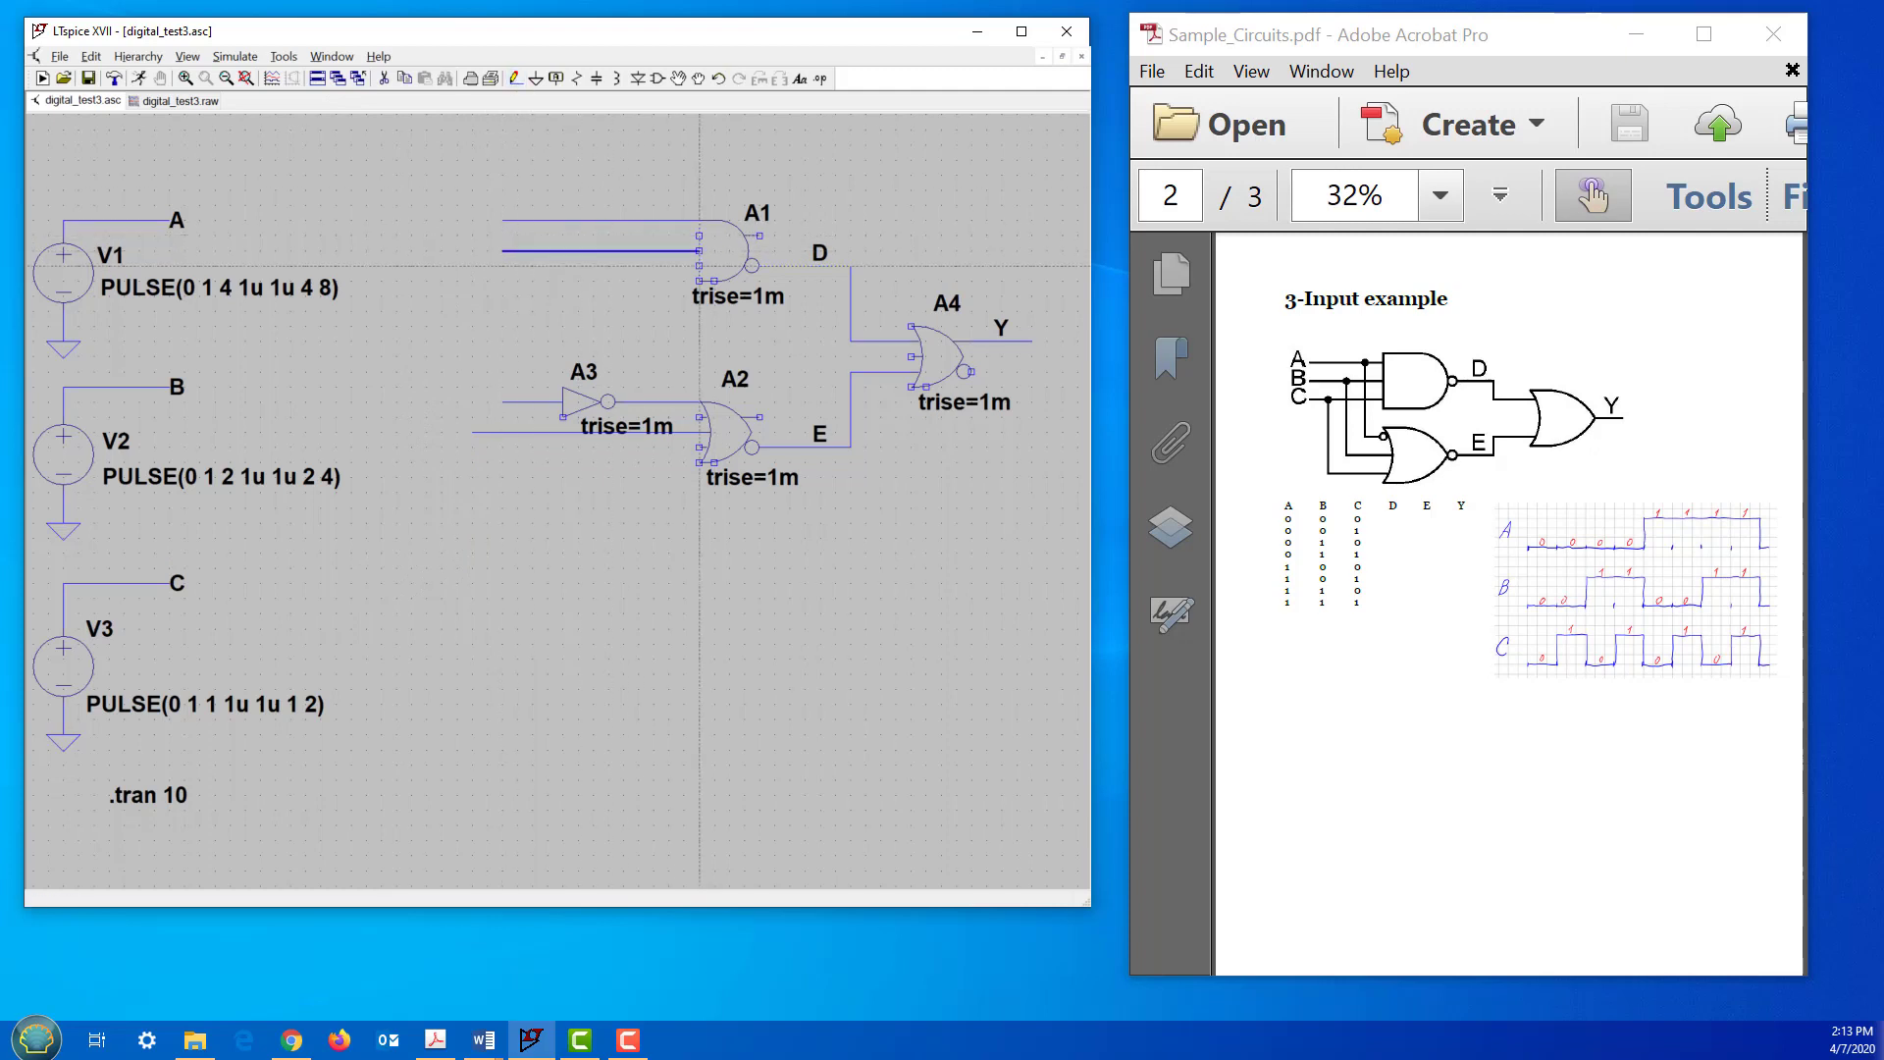
pyautogui.click(699, 250)
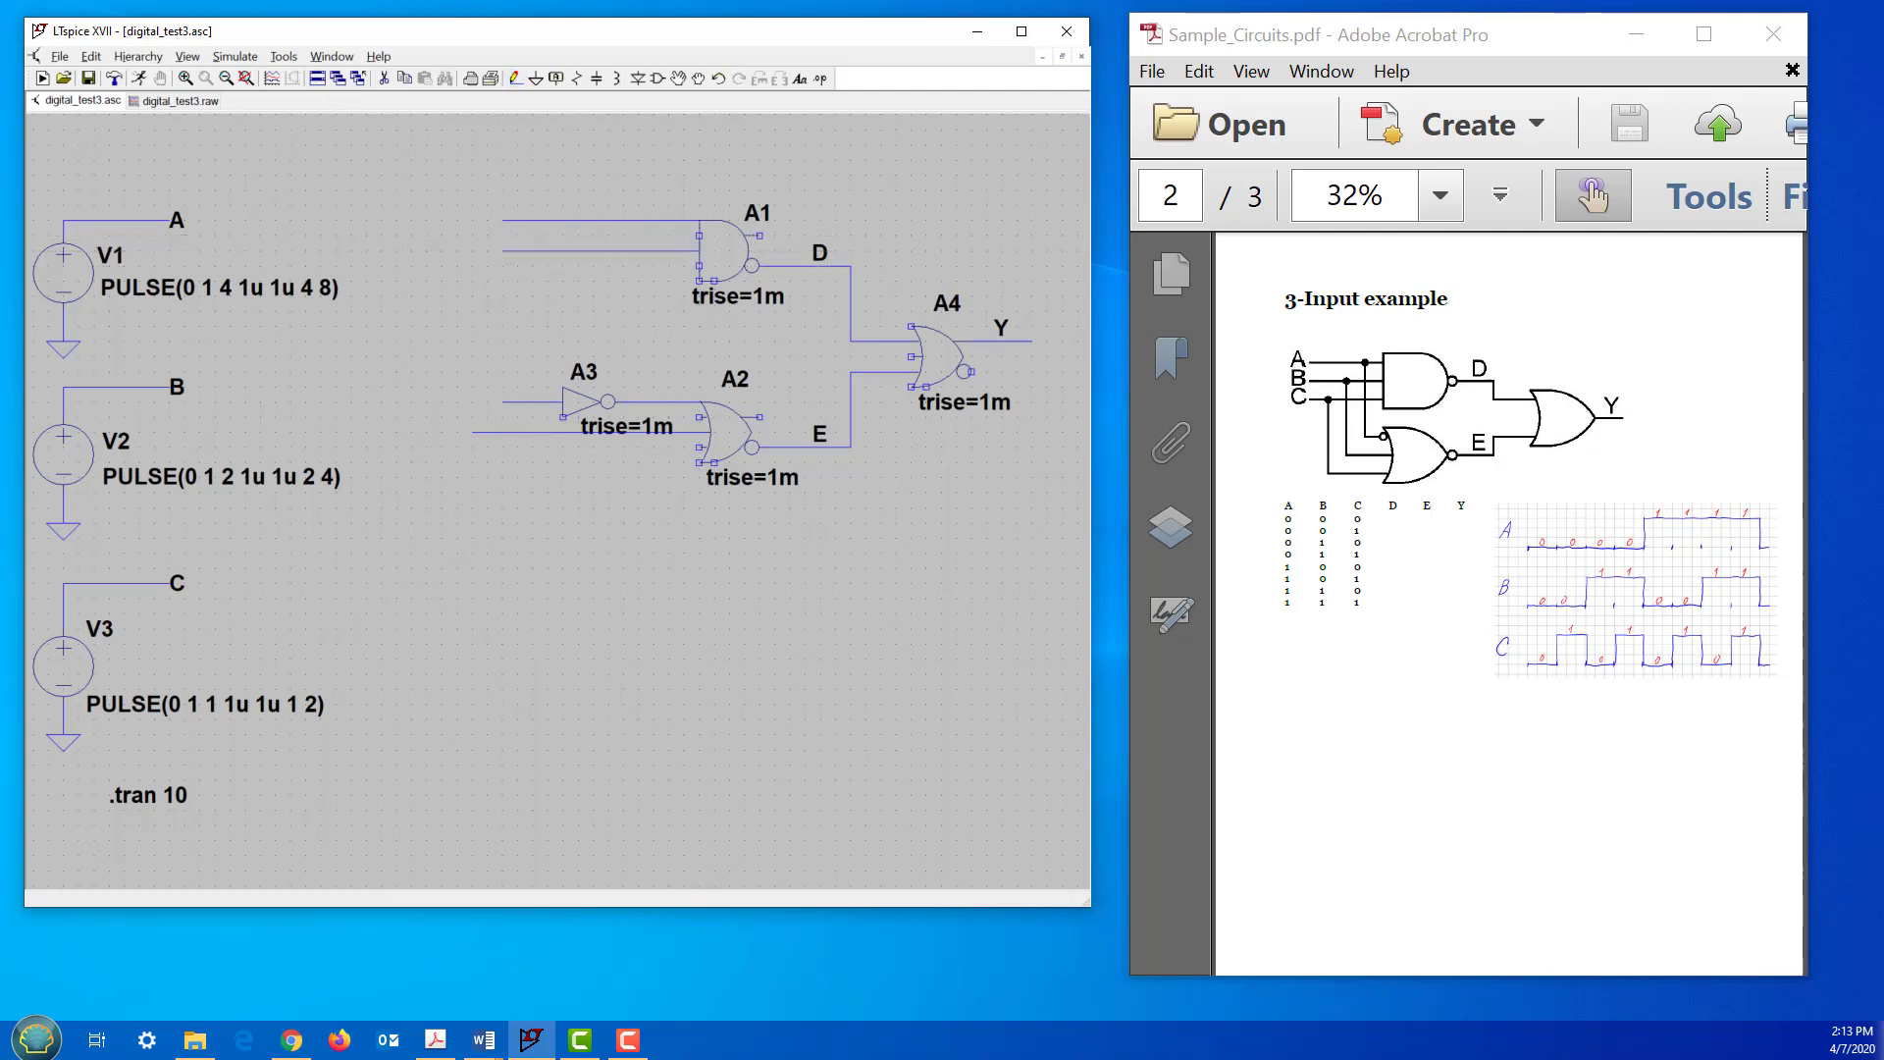
pyautogui.click(502, 281)
pyautogui.click(699, 282)
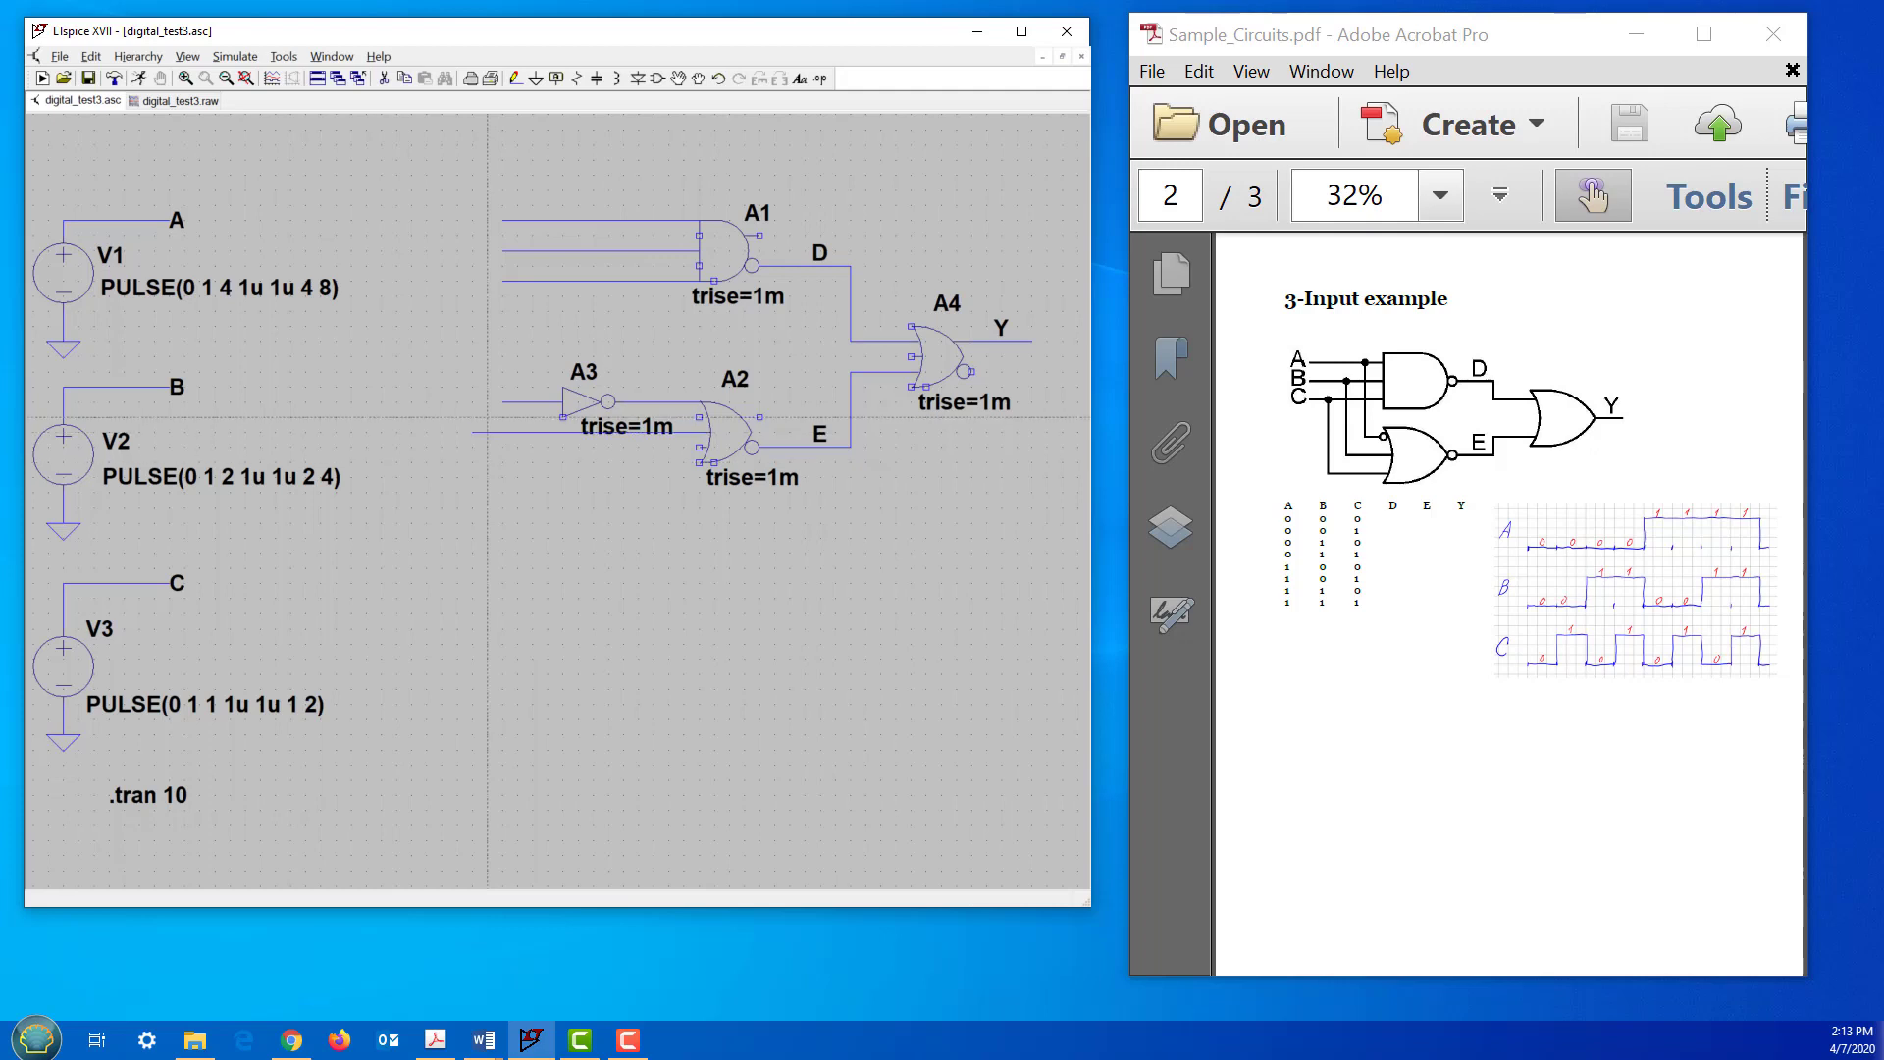
# Step: Extend A3's input wire and redraw A2's lowest input wire, starting both in line with A2's middle input wire
pyautogui.click(472, 402)
pyautogui.click(562, 402)
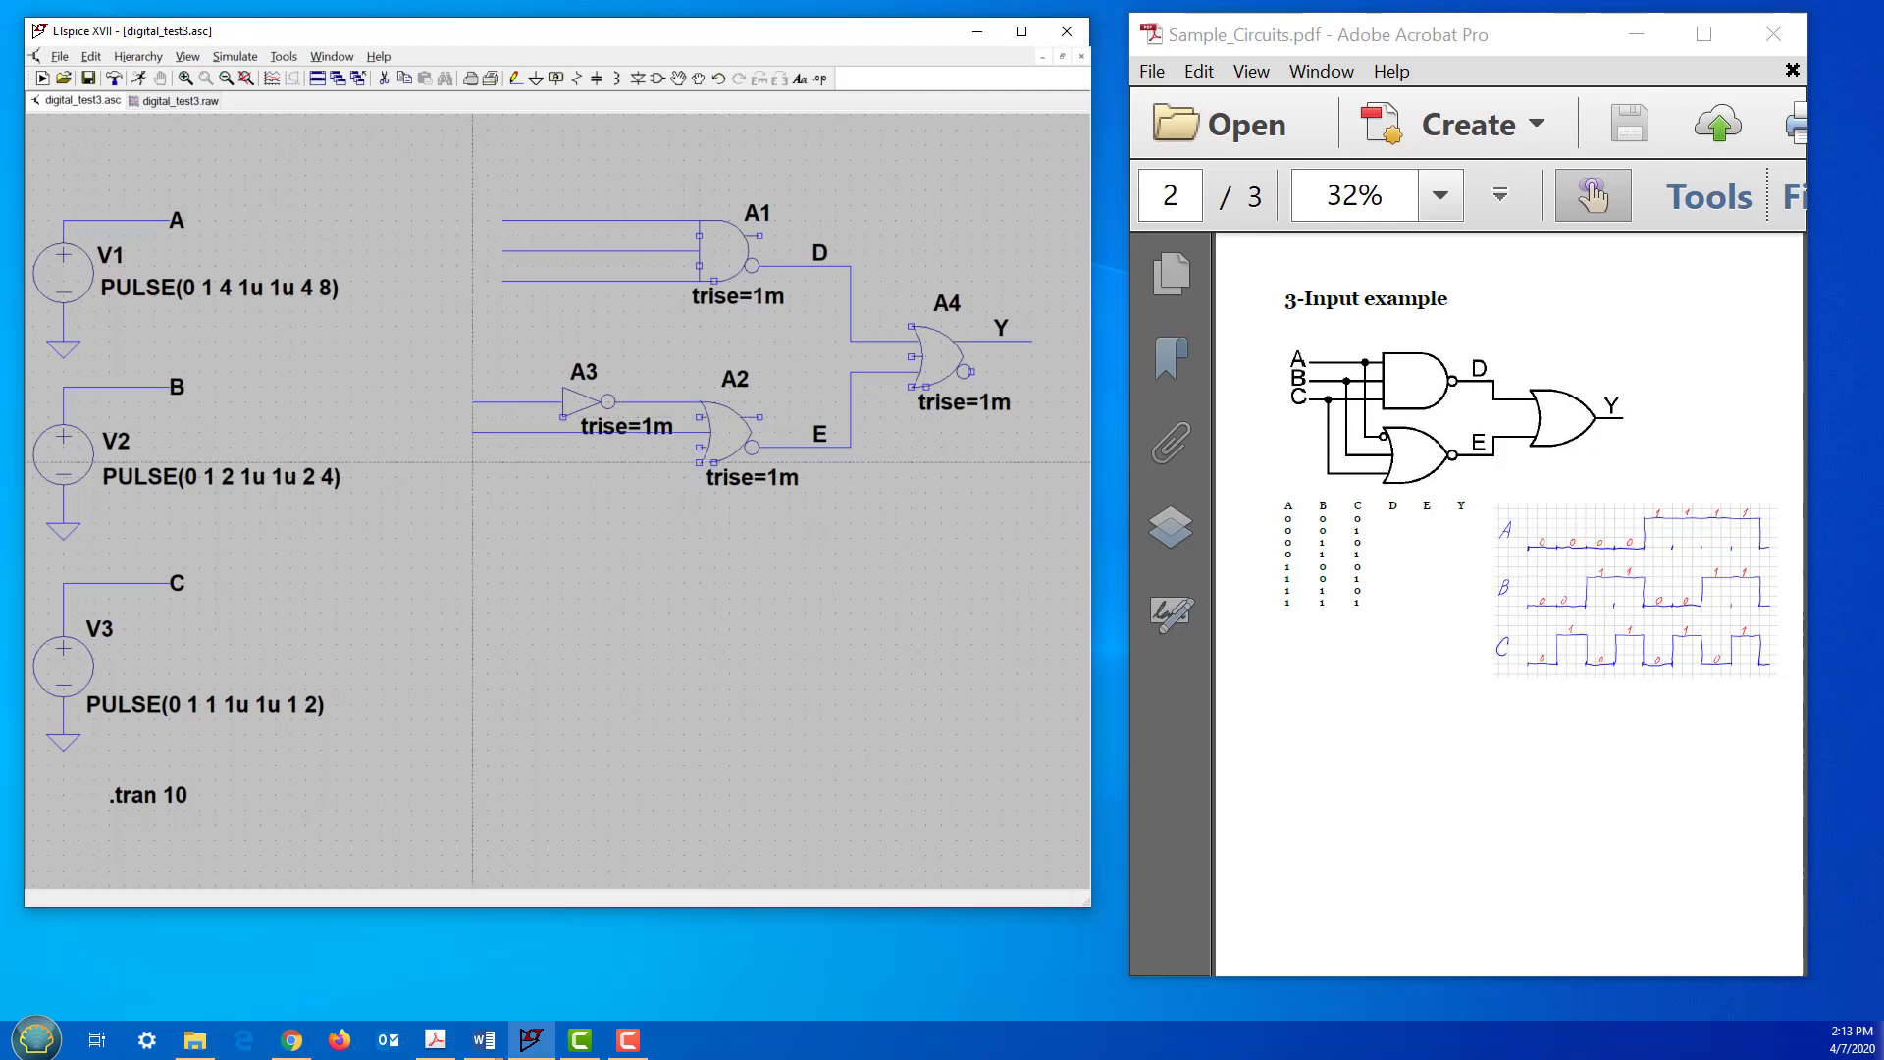
pyautogui.click(472, 462)
pyautogui.click(715, 462)
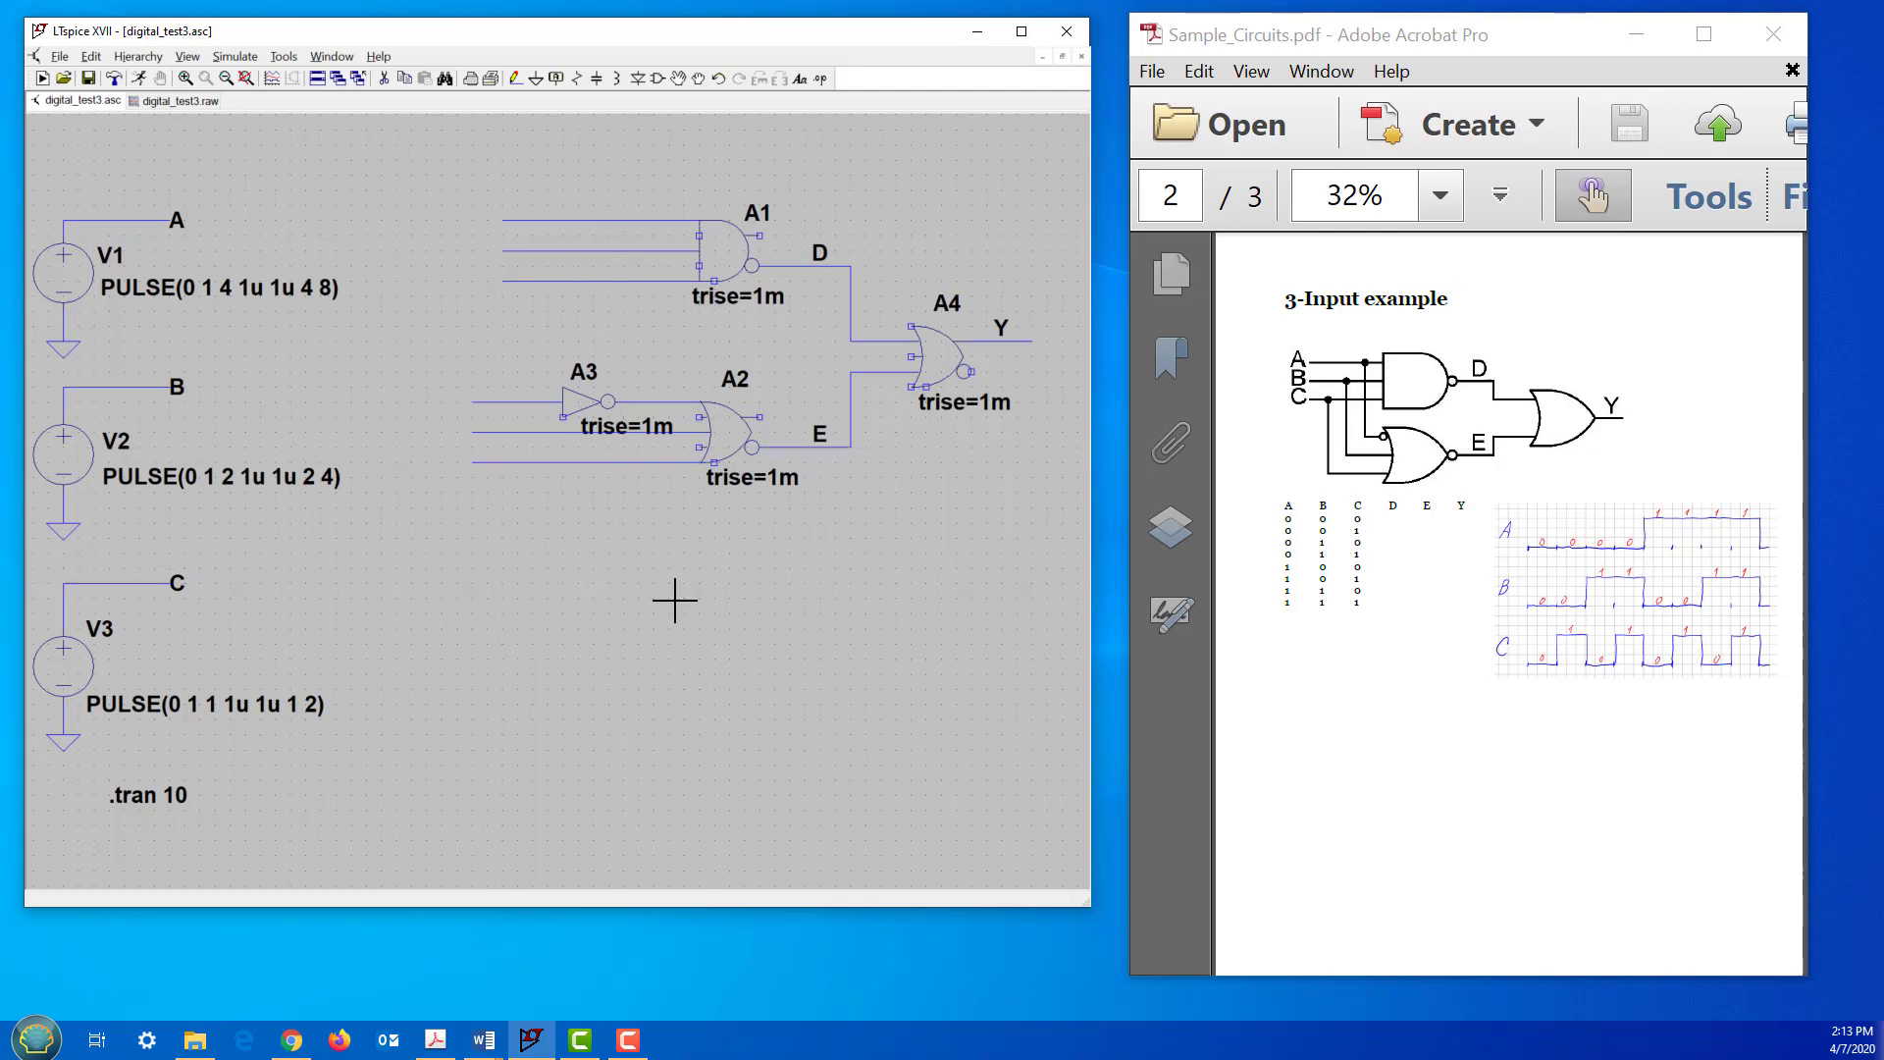
pyautogui.rightClick(612, 580)
pyautogui.click(578, 576)
# Step: Duplicate net label A onto the free end of A1's uppermost input wire
pyautogui.click(406, 82)
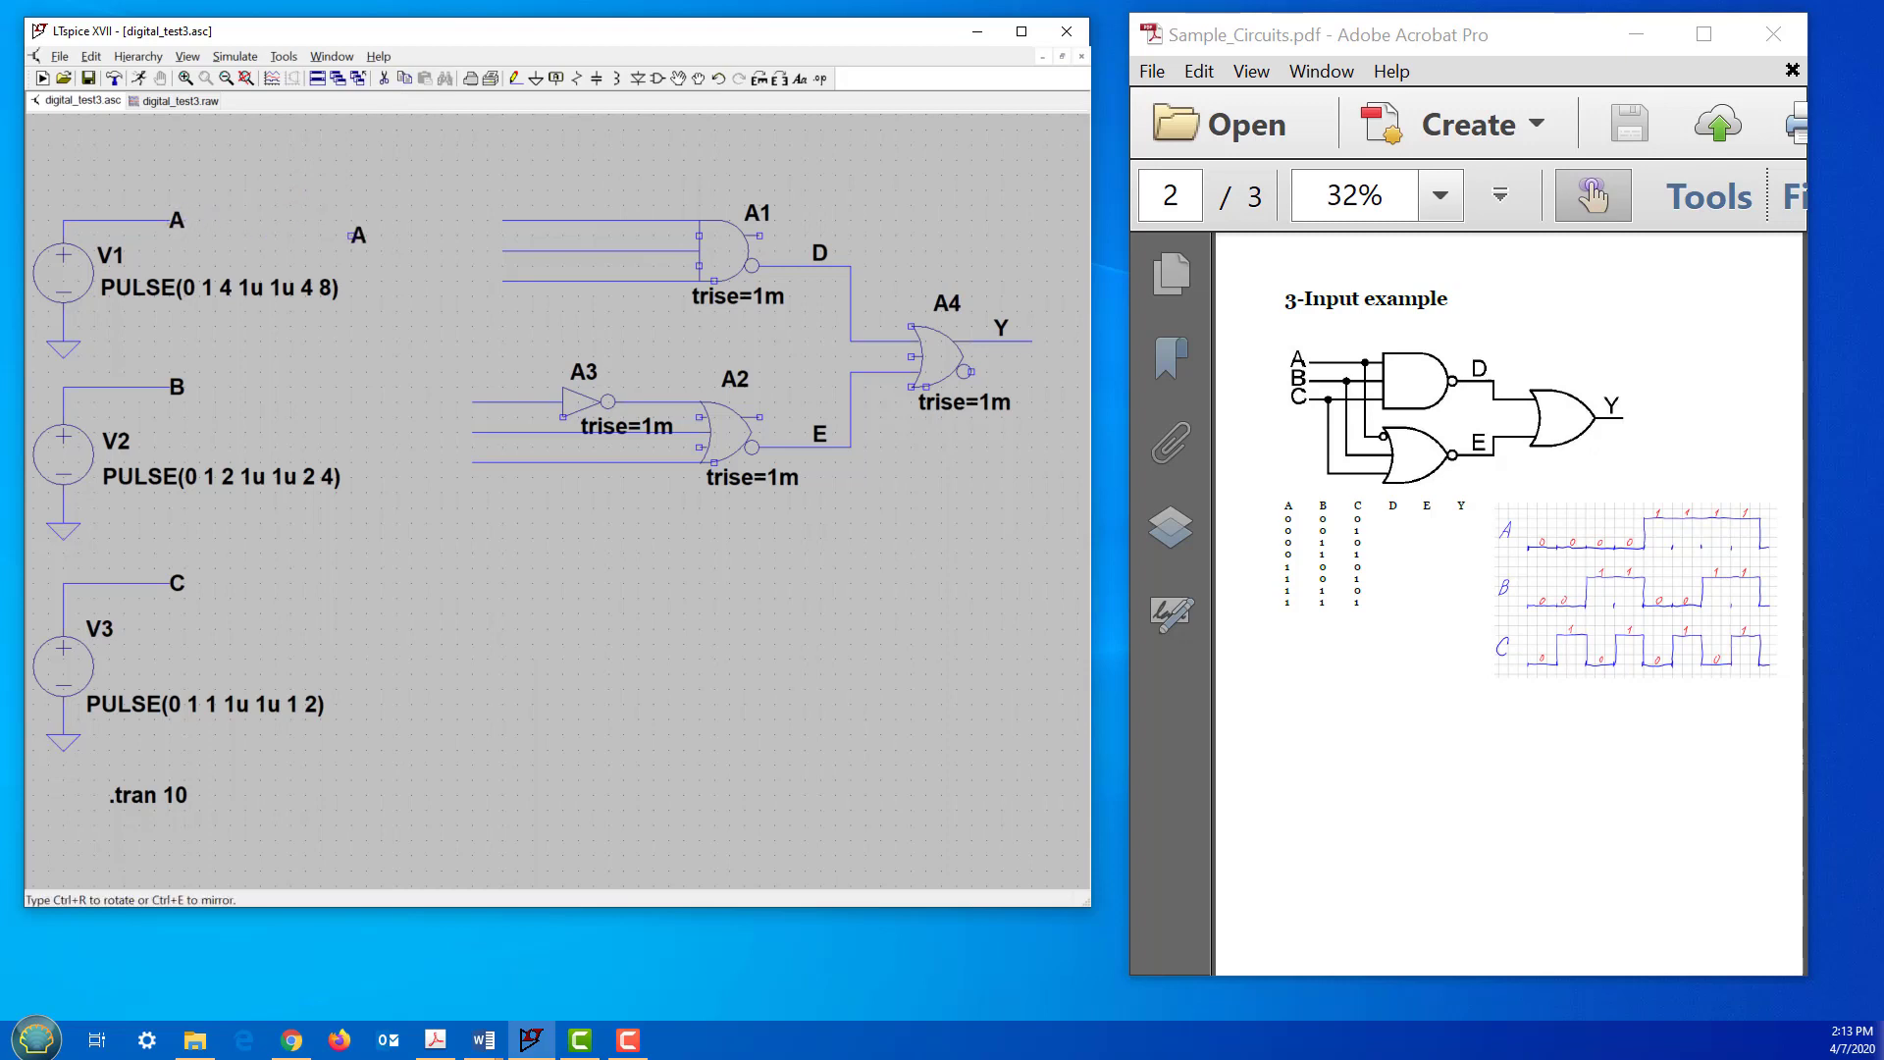
pyautogui.click(503, 221)
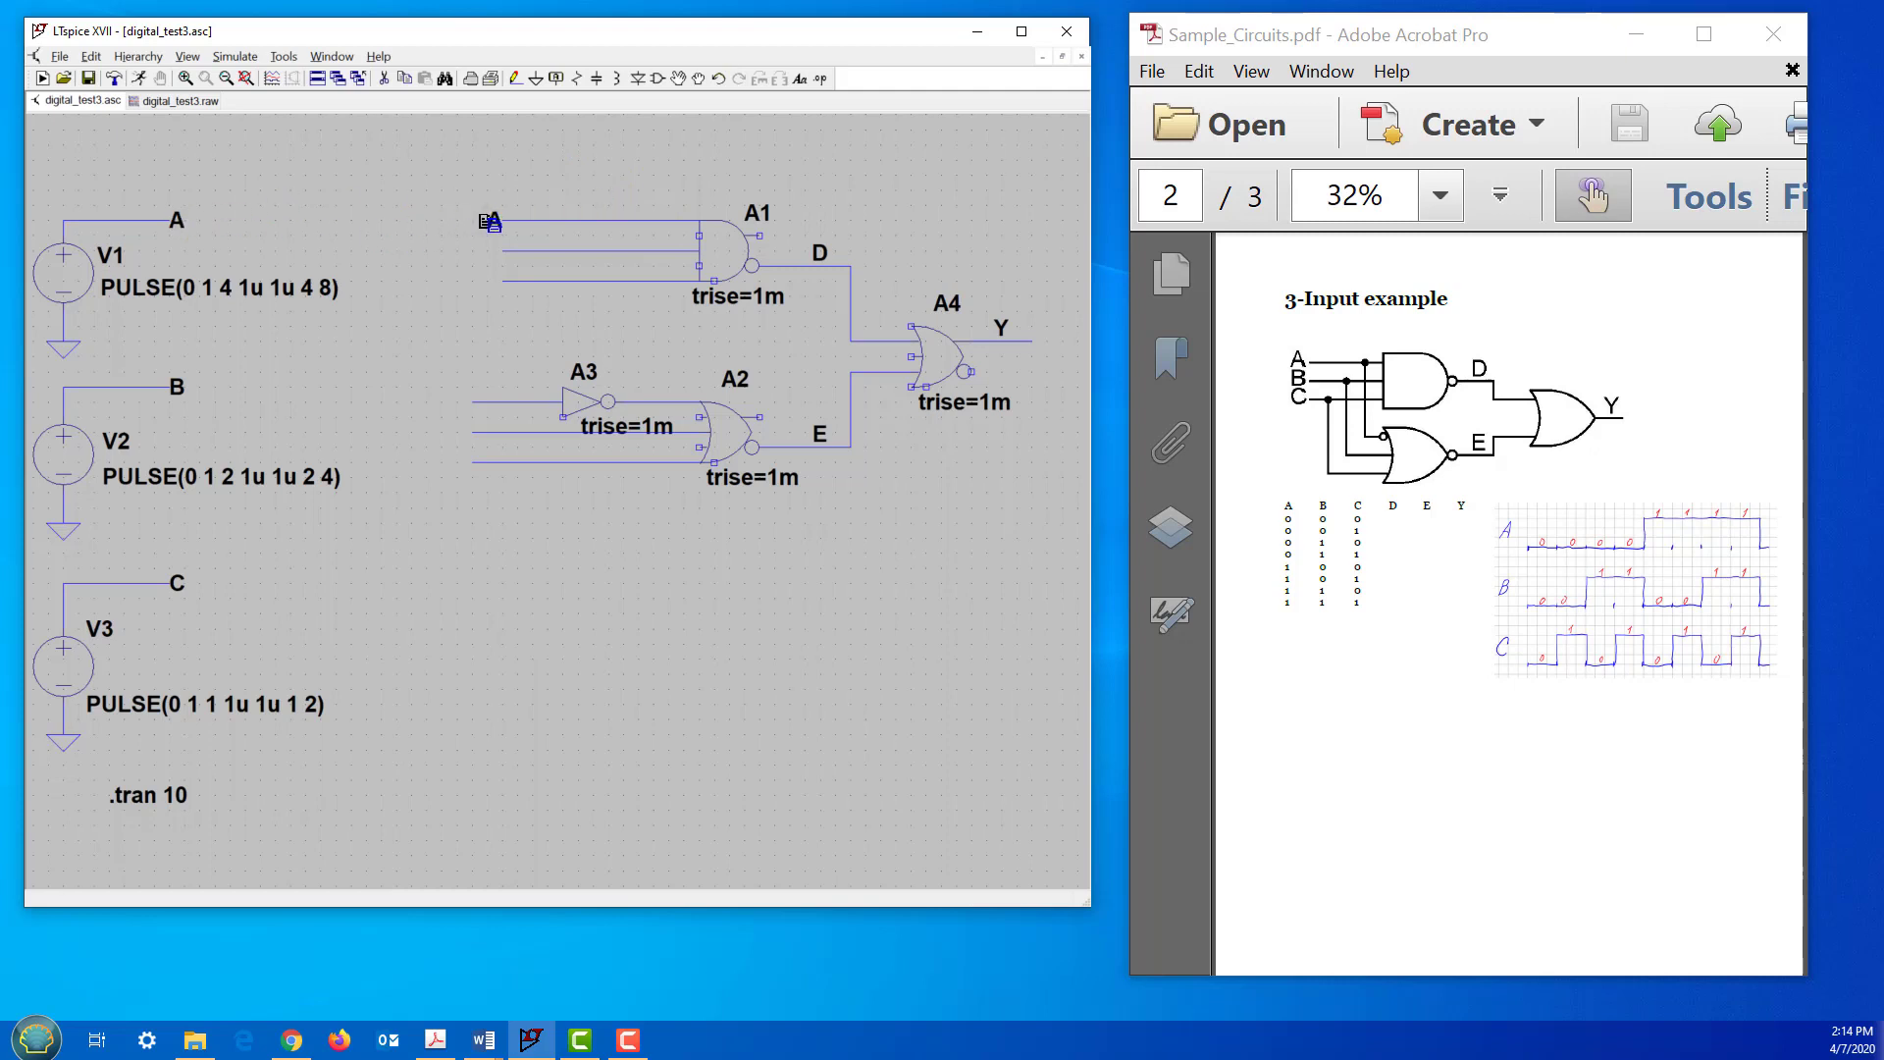
pyautogui.press('Escape')
# Step: Label the free end of A1's middle input wire as net B
pyautogui.rightClick(513, 249)
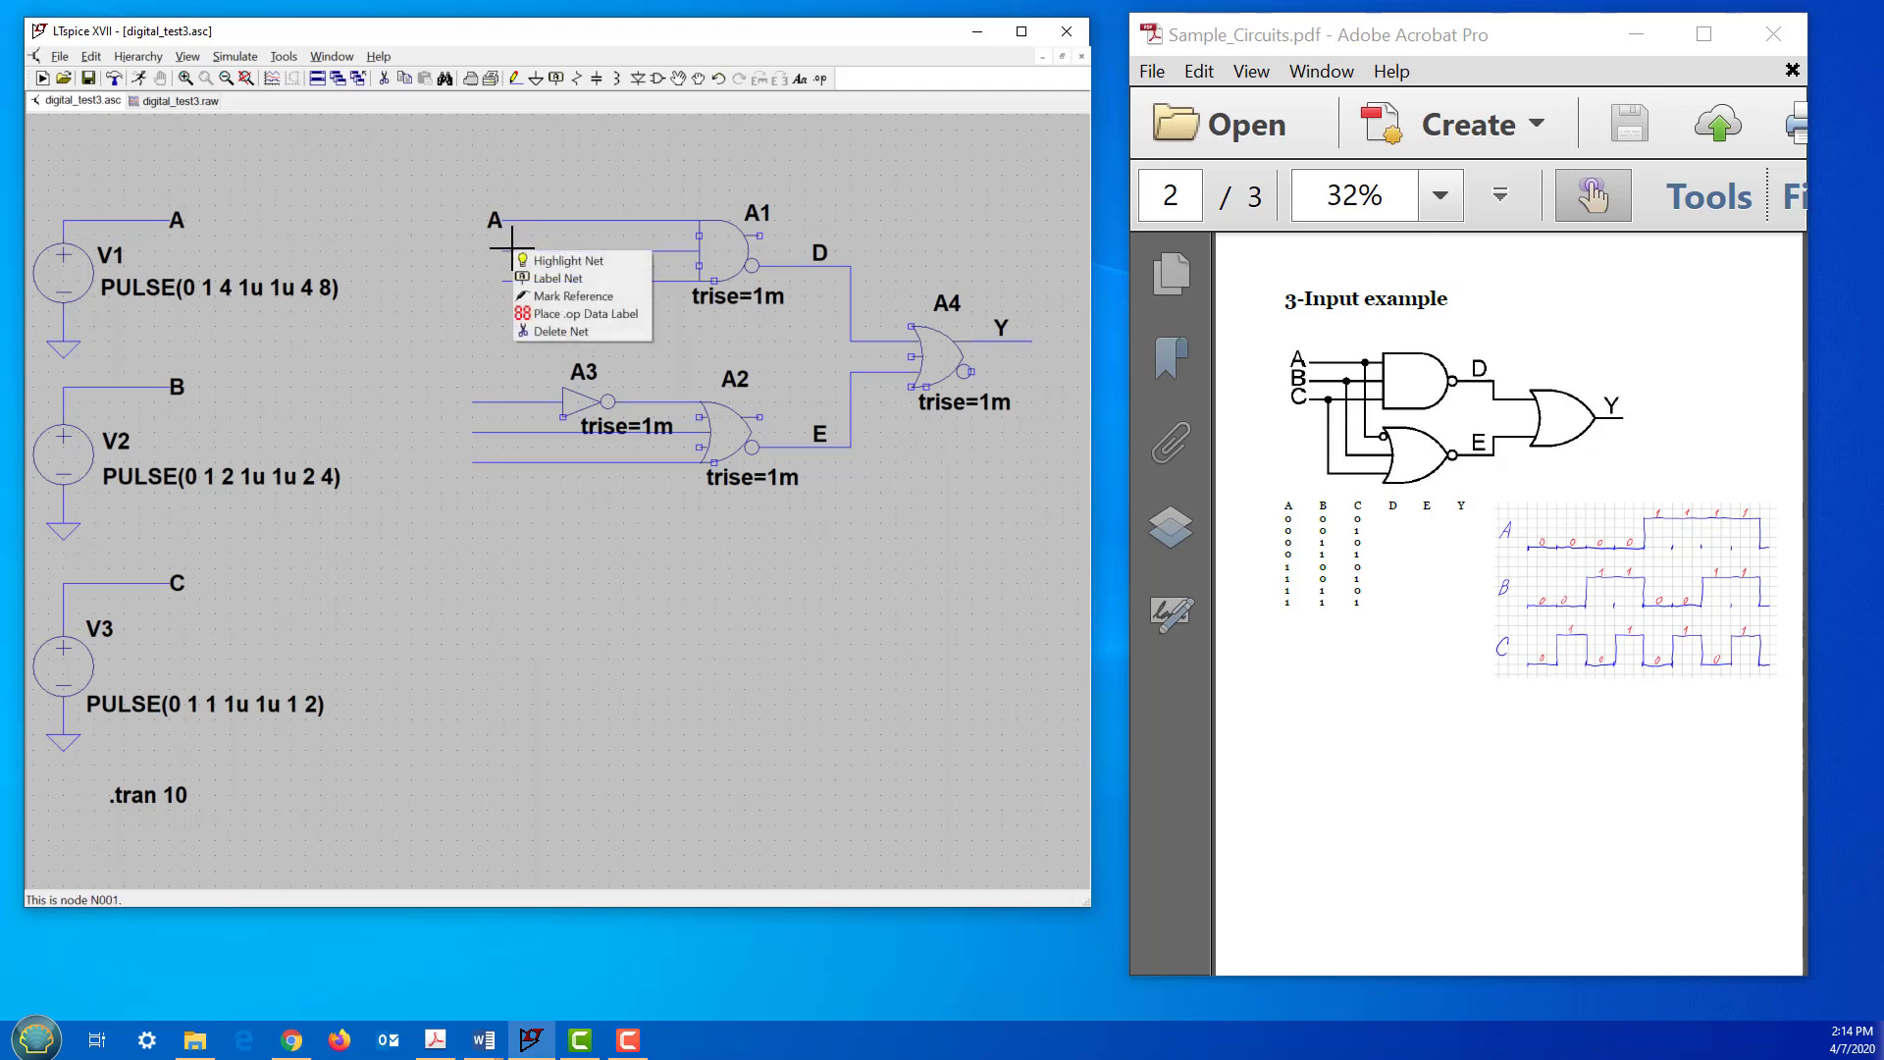
pyautogui.click(532, 273)
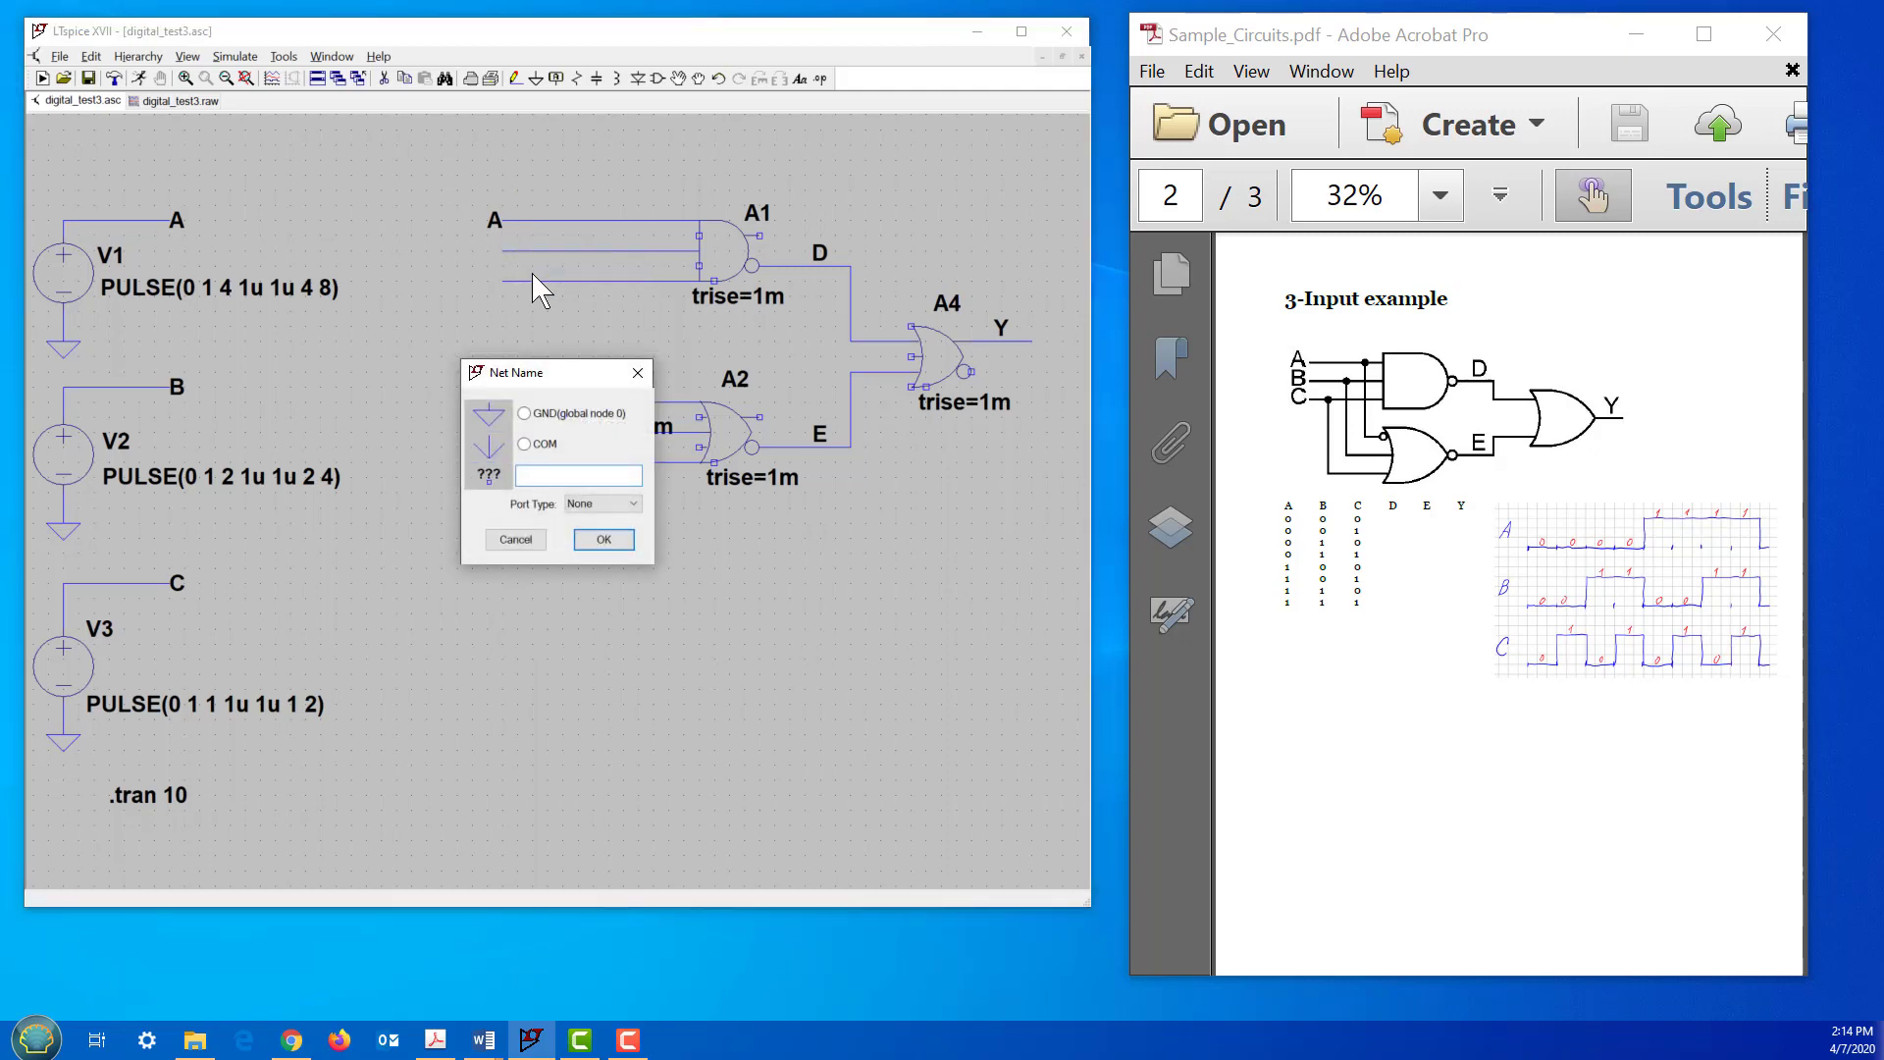
pyautogui.write('B')
pyautogui.click(605, 539)
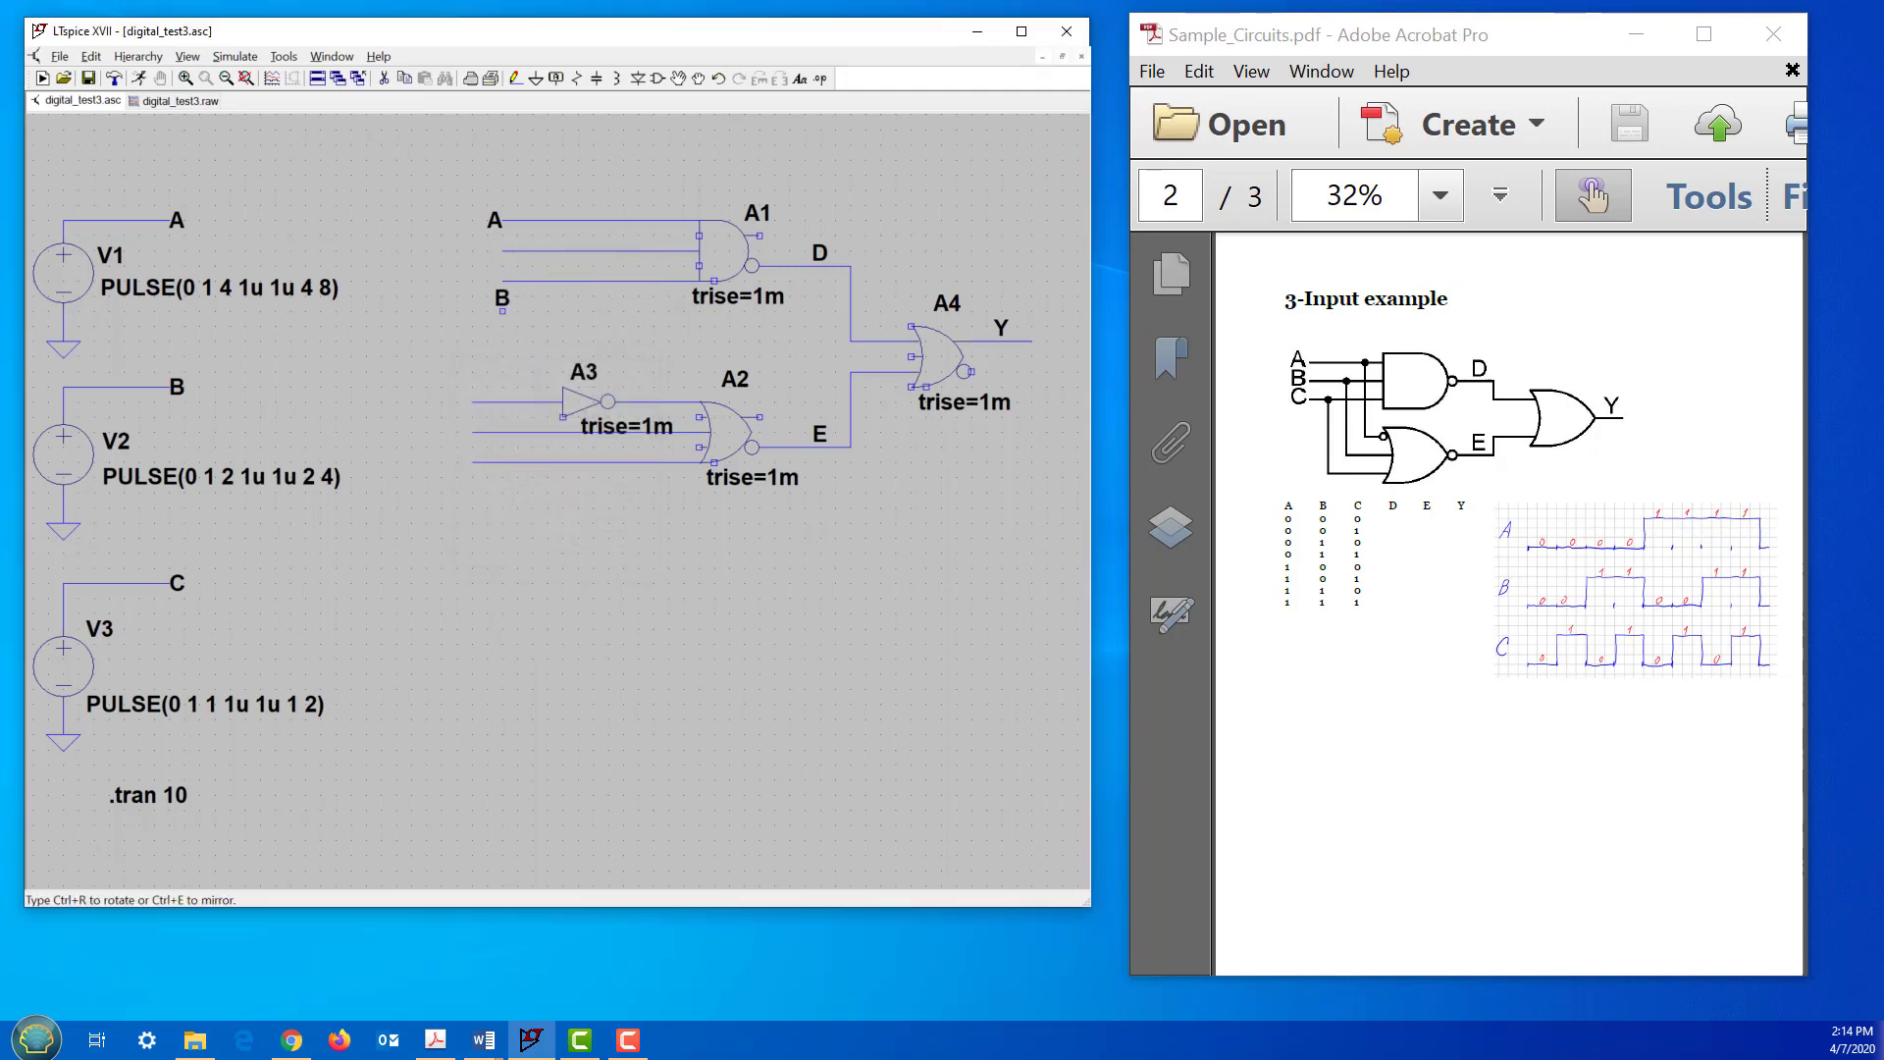
pyautogui.click(503, 251)
pyautogui.rightClick(368, 383)
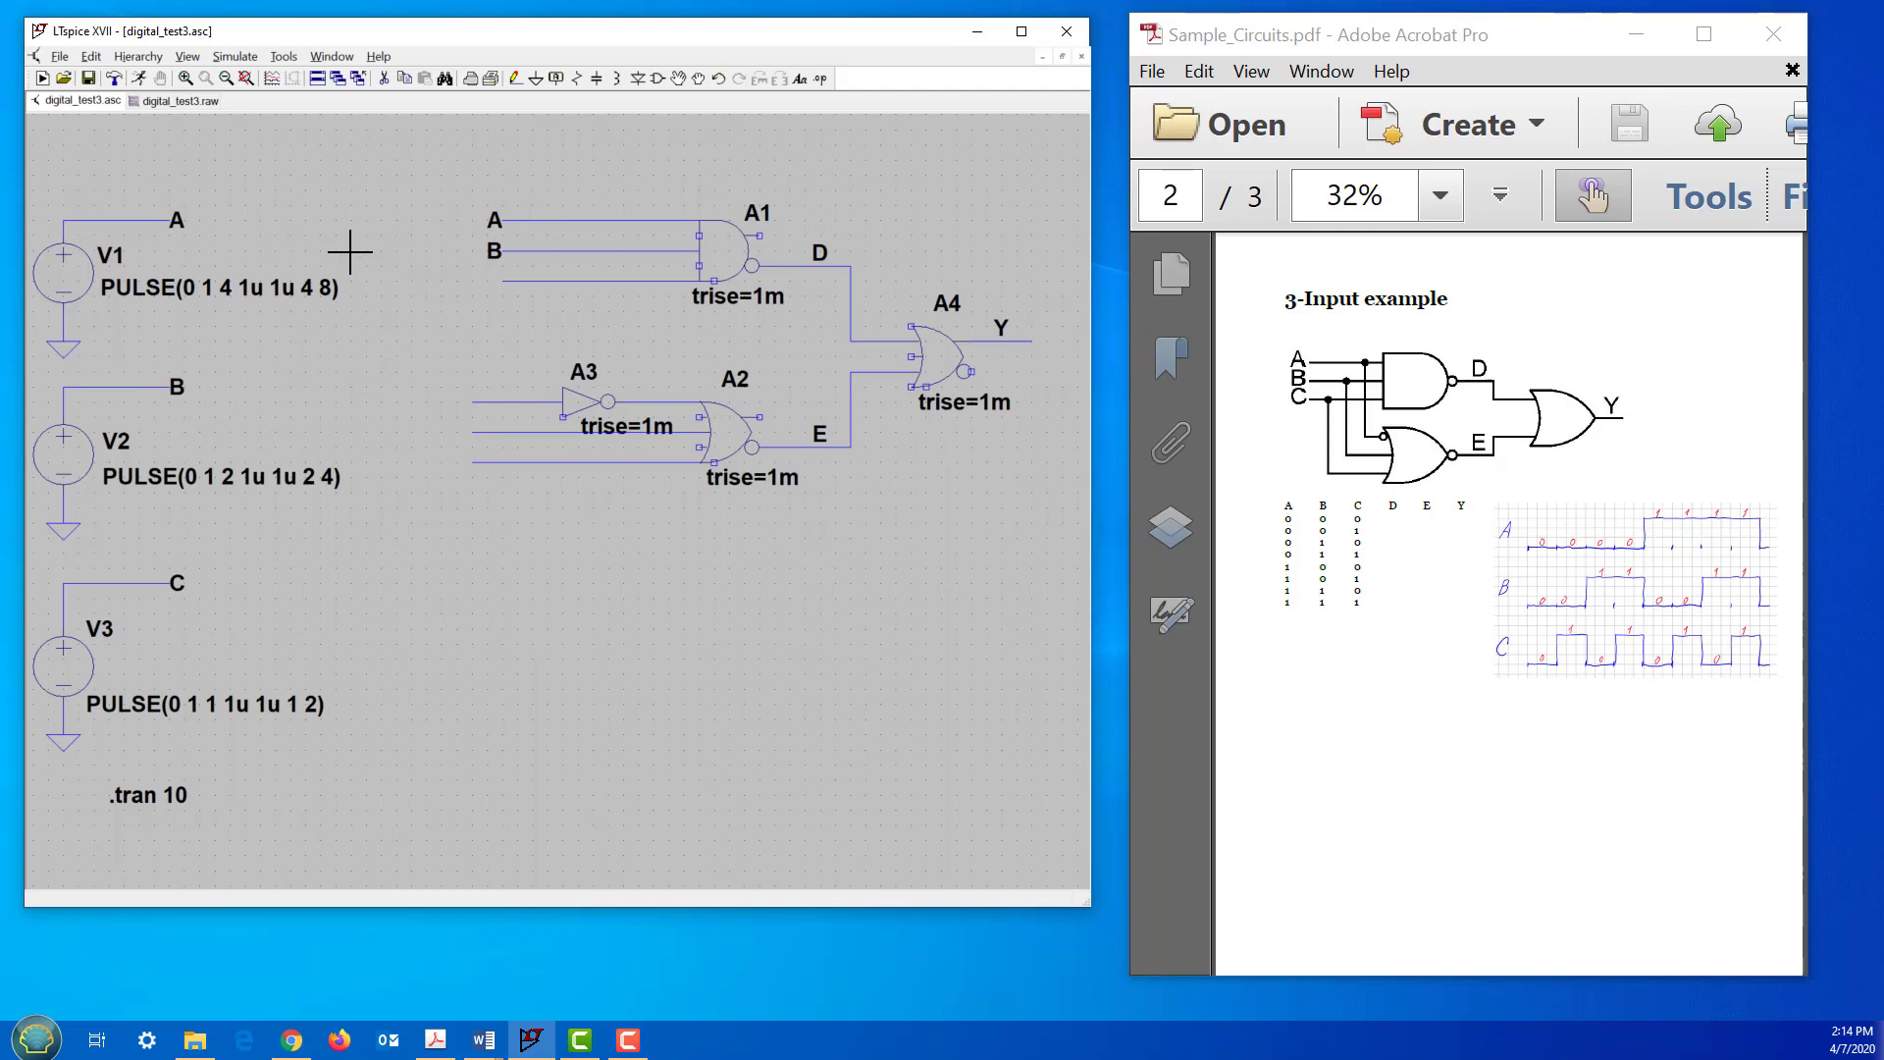
pyautogui.rightClick(369, 196)
# Step: Duplicate the net label C from V3's output onto the free end of A1's lowest input wire
pyautogui.click(409, 103)
pyautogui.click(177, 583)
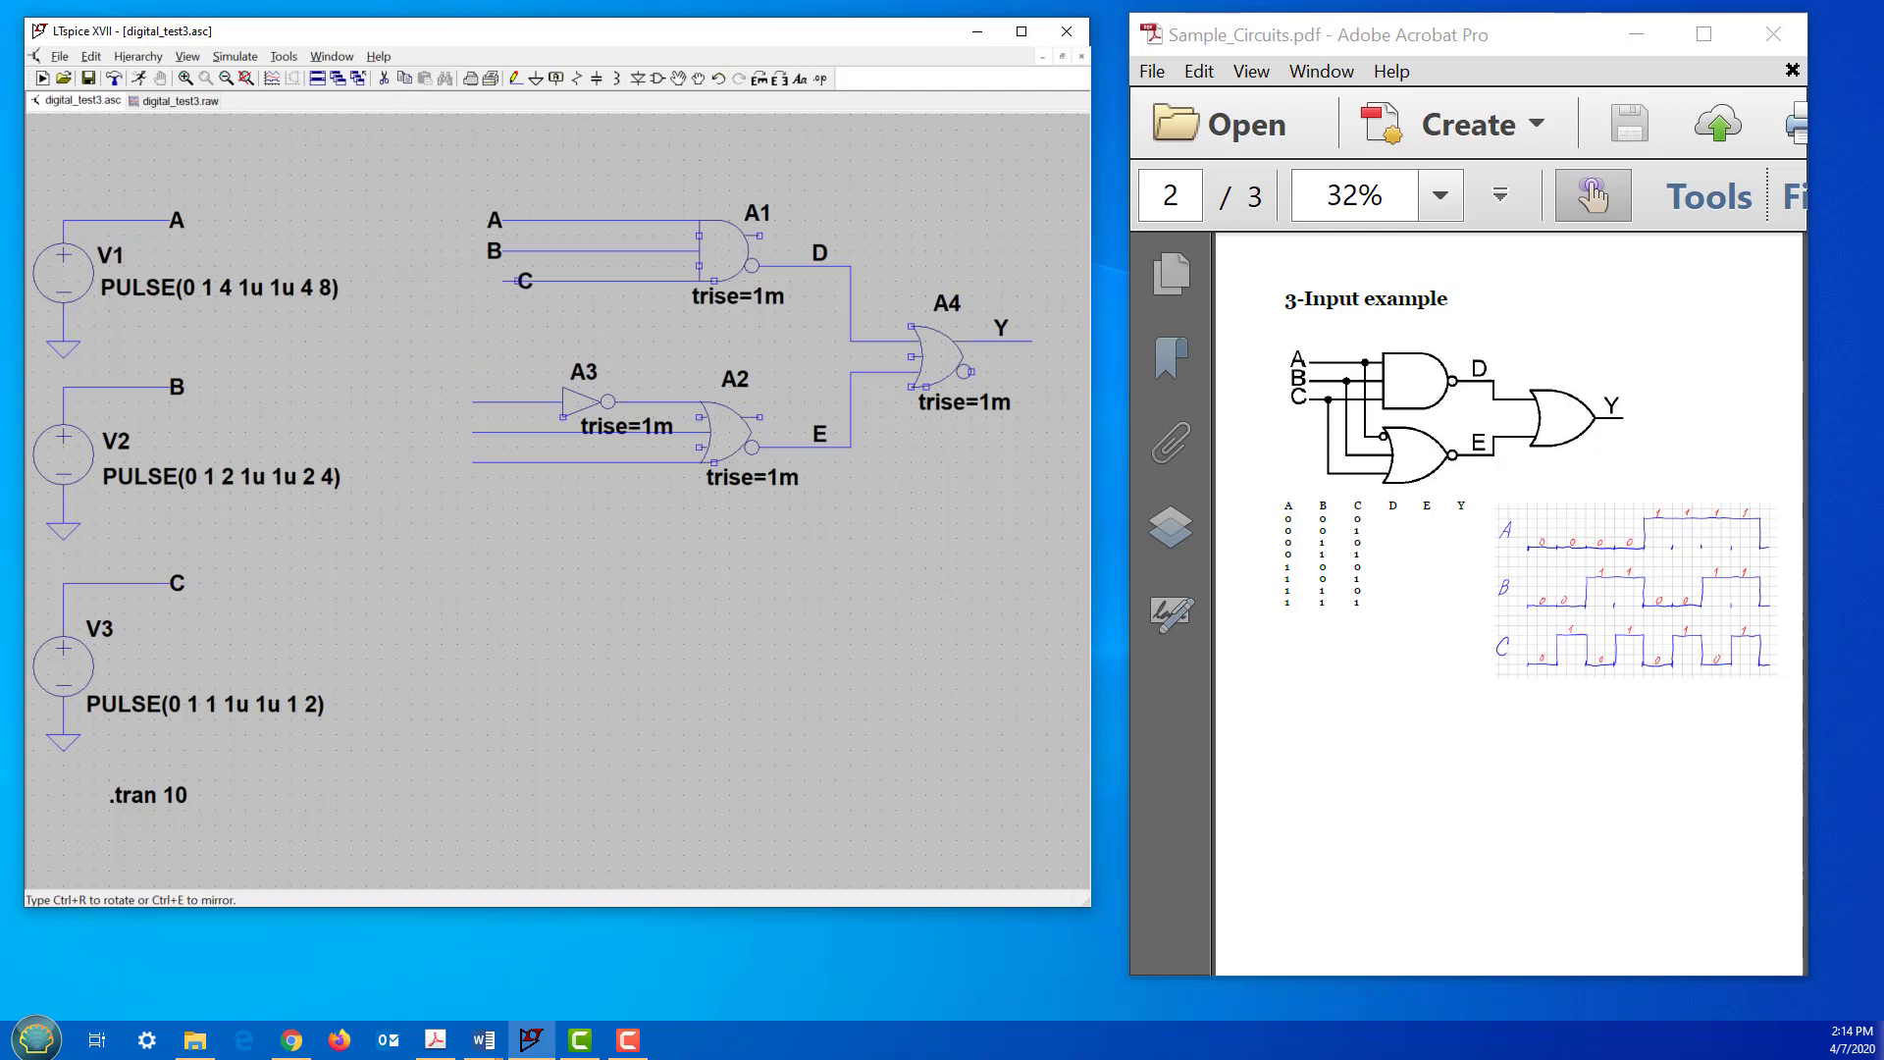
pyautogui.click(500, 281)
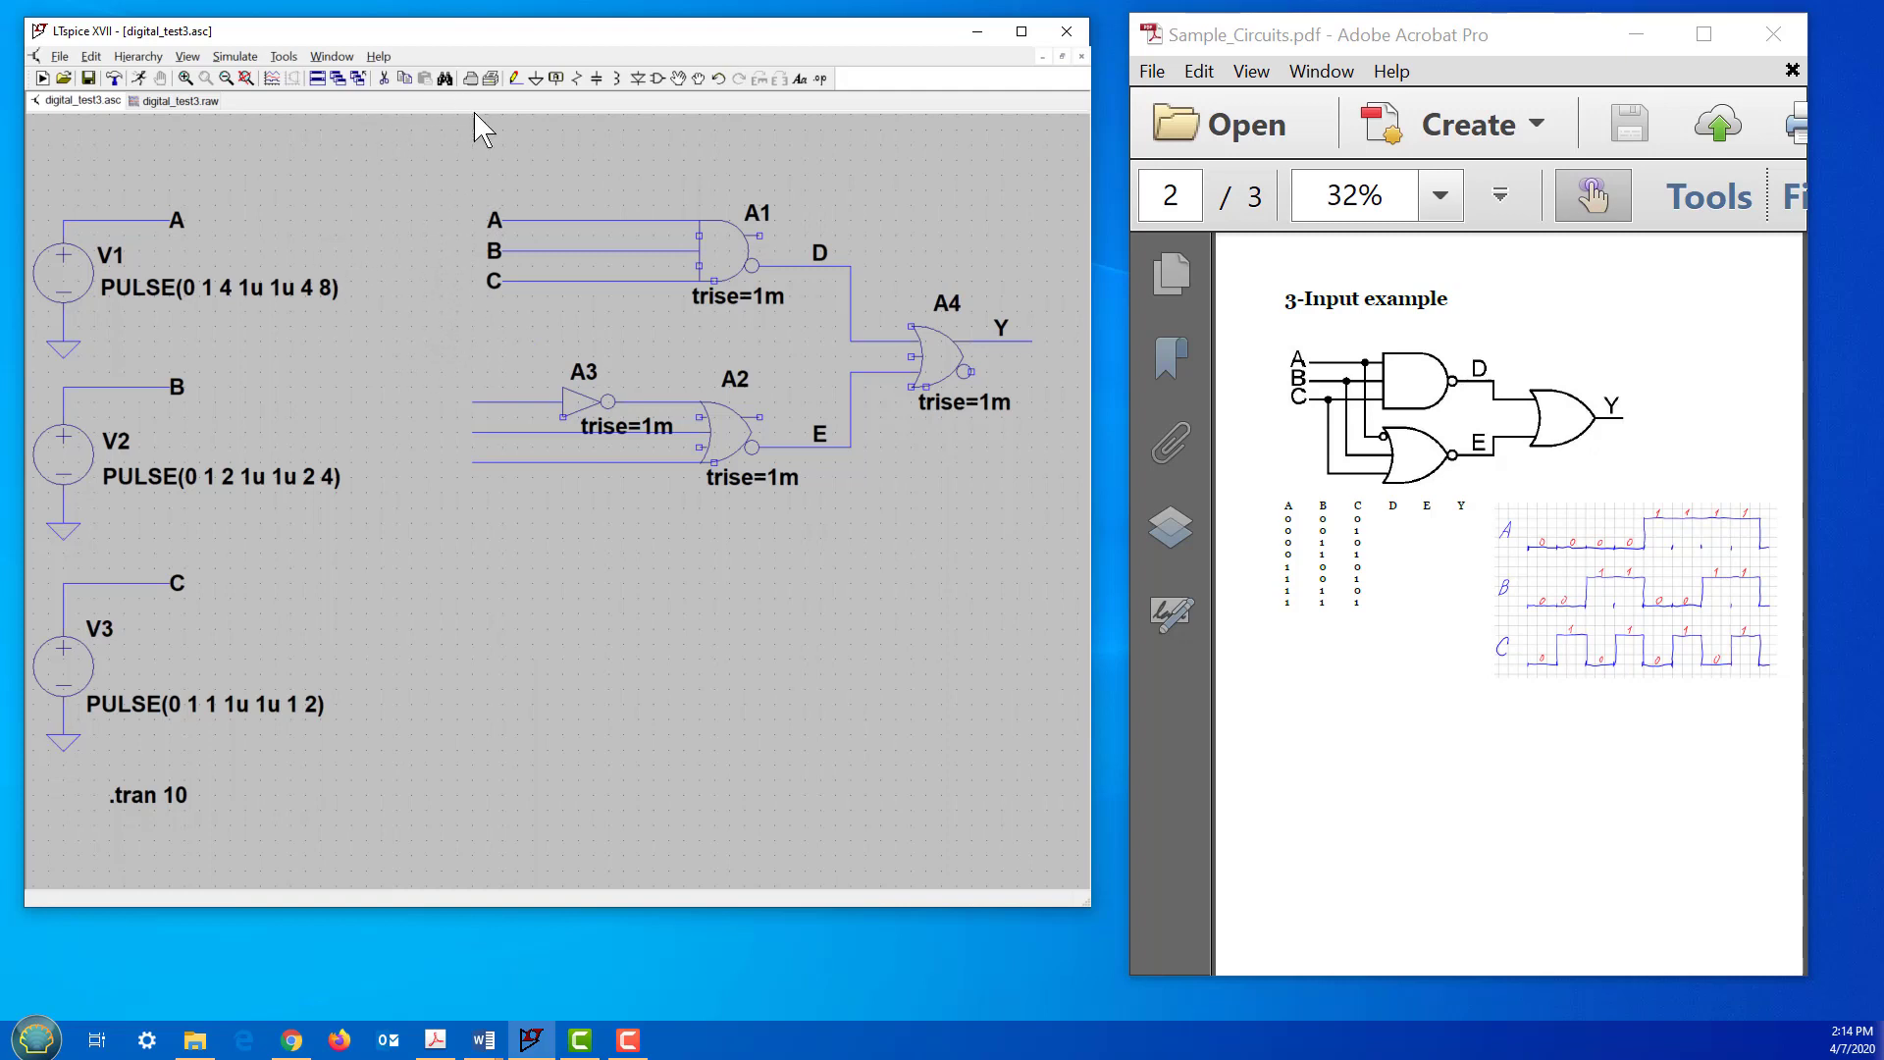
# Step: Duplicate net labels A, B and C onto the free ends of A3's input wire and A2's middle and lowest input wires
pyautogui.click(405, 78)
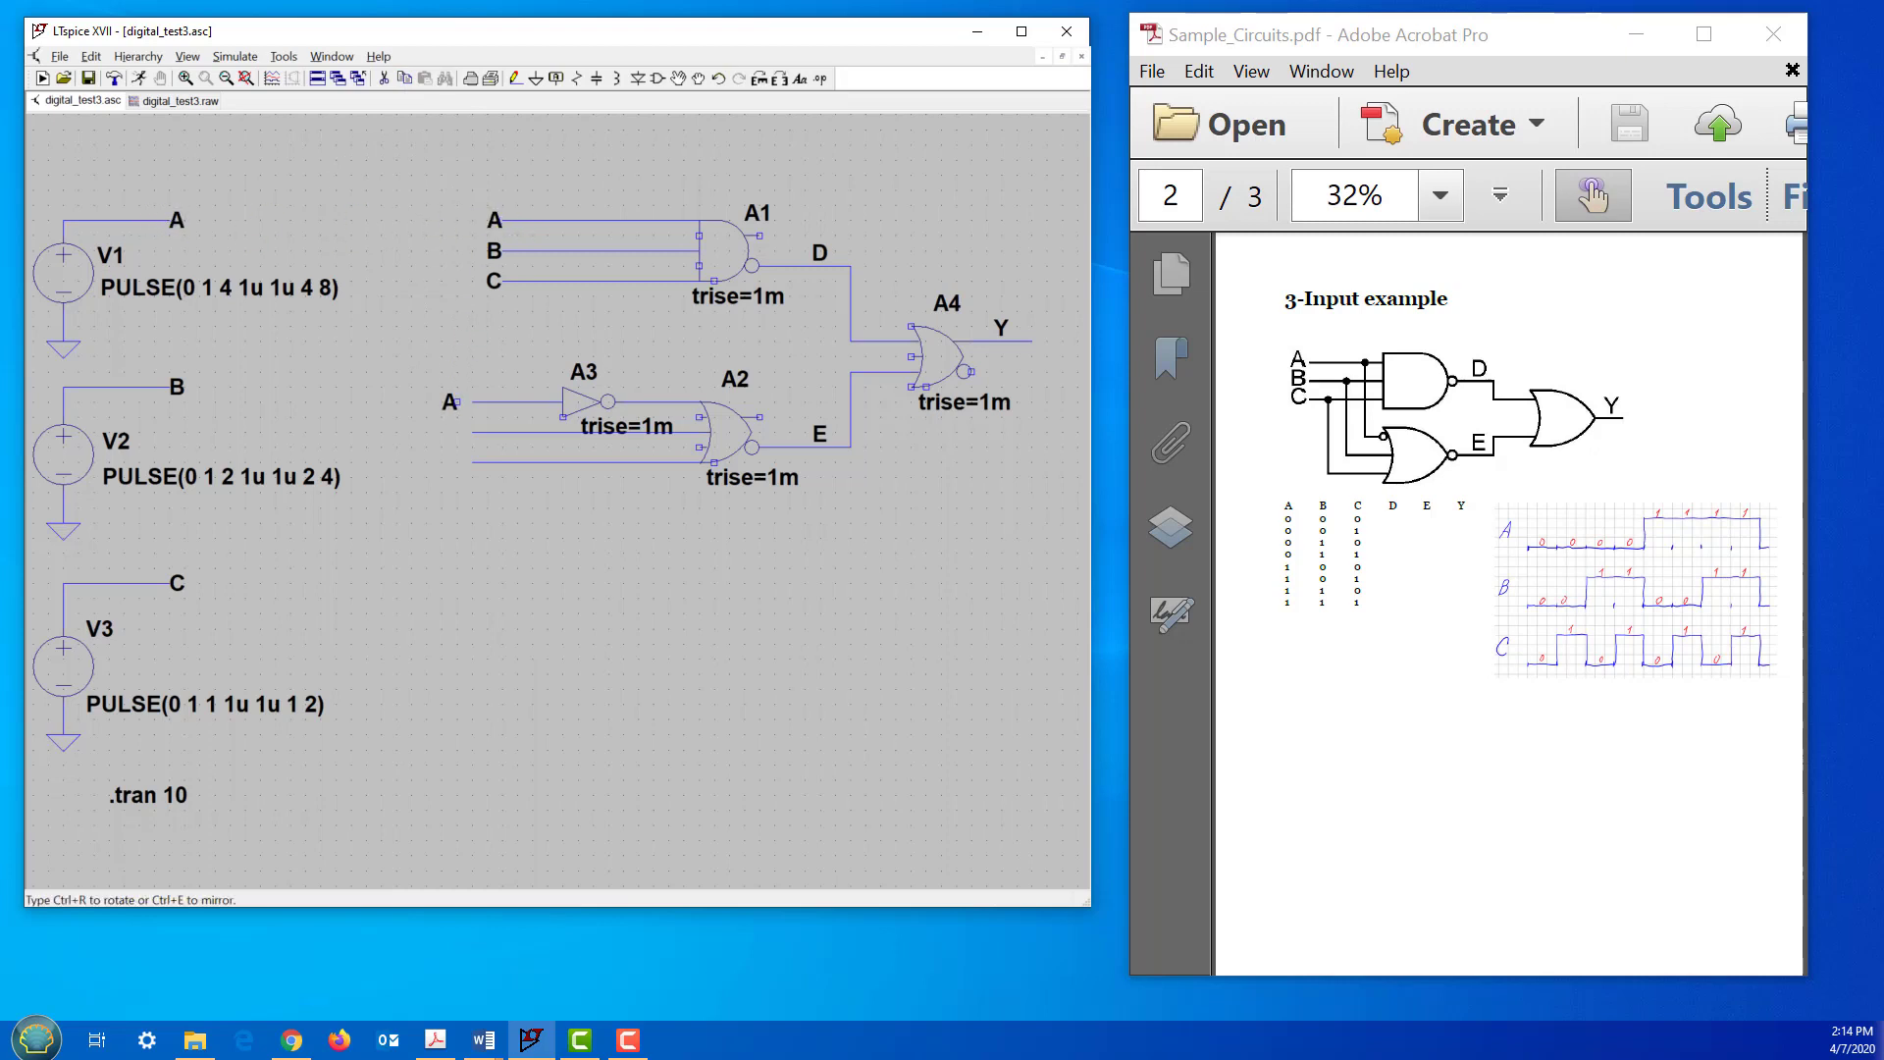
pyautogui.click(469, 402)
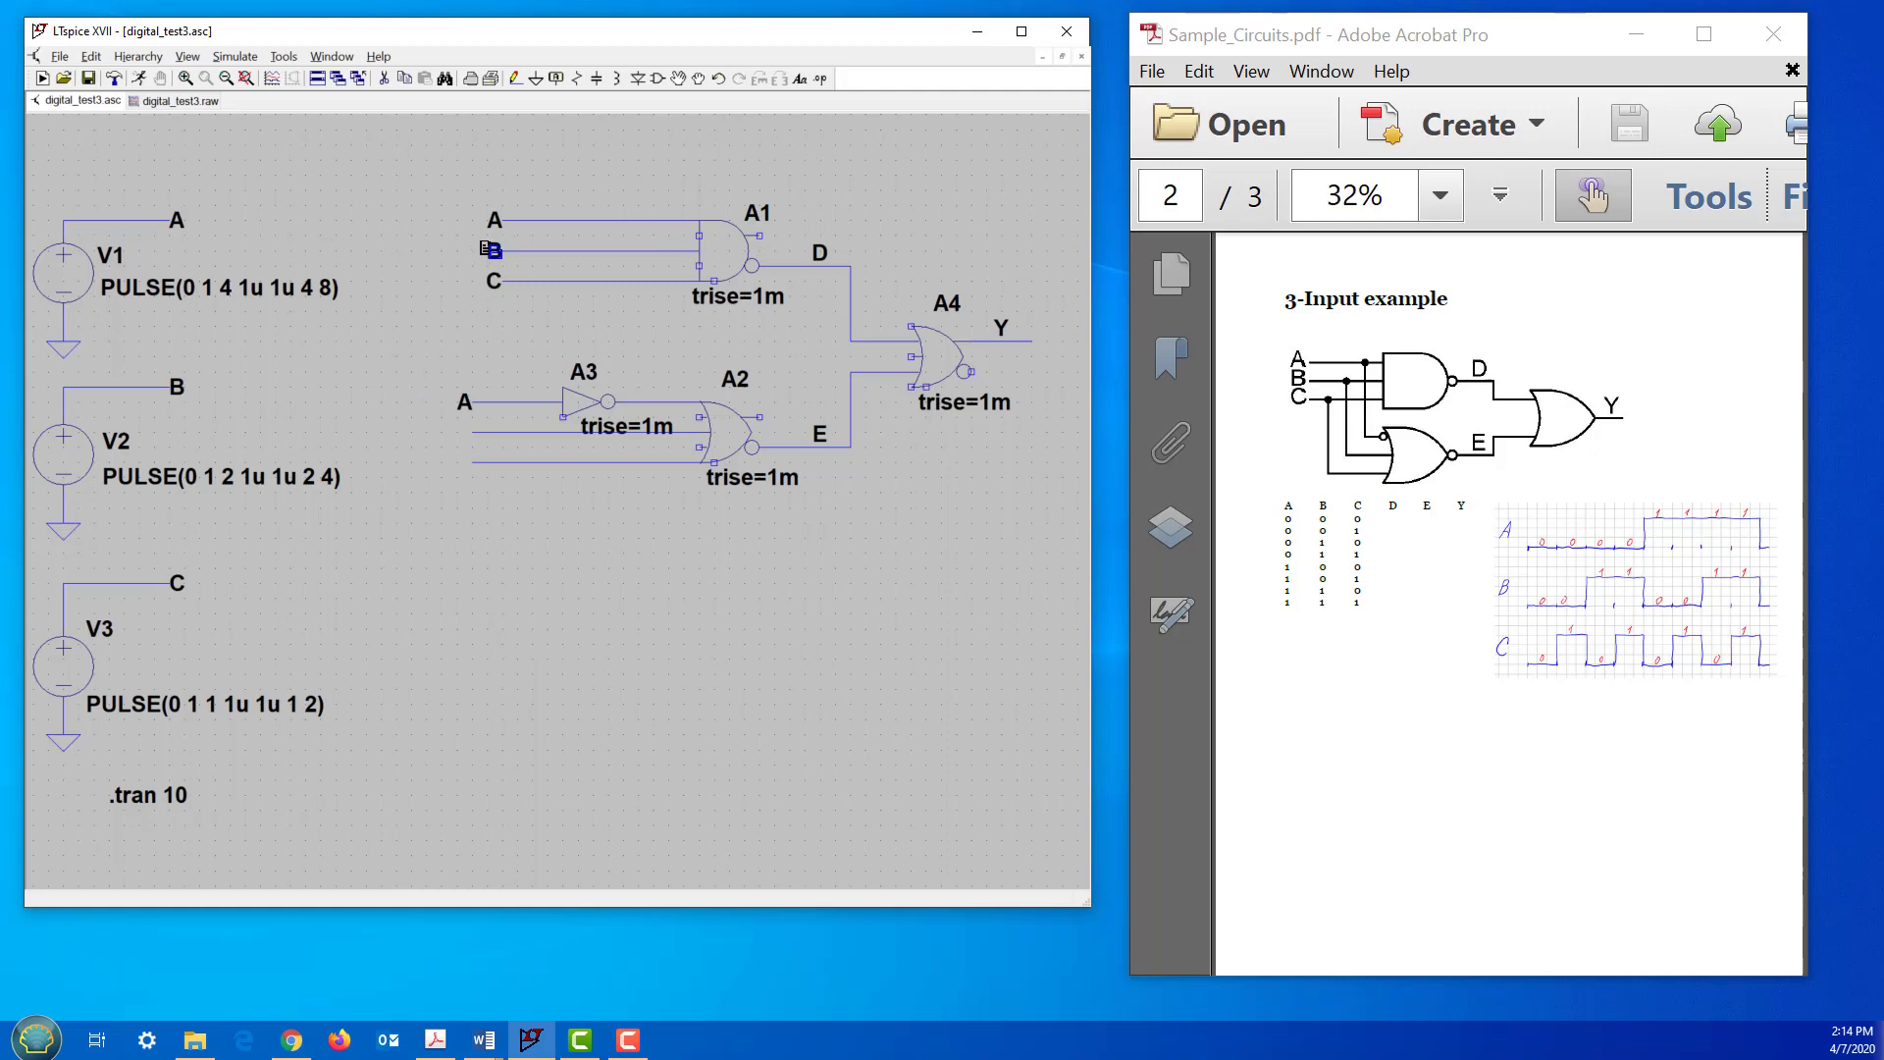
pyautogui.click(491, 251)
pyautogui.click(467, 433)
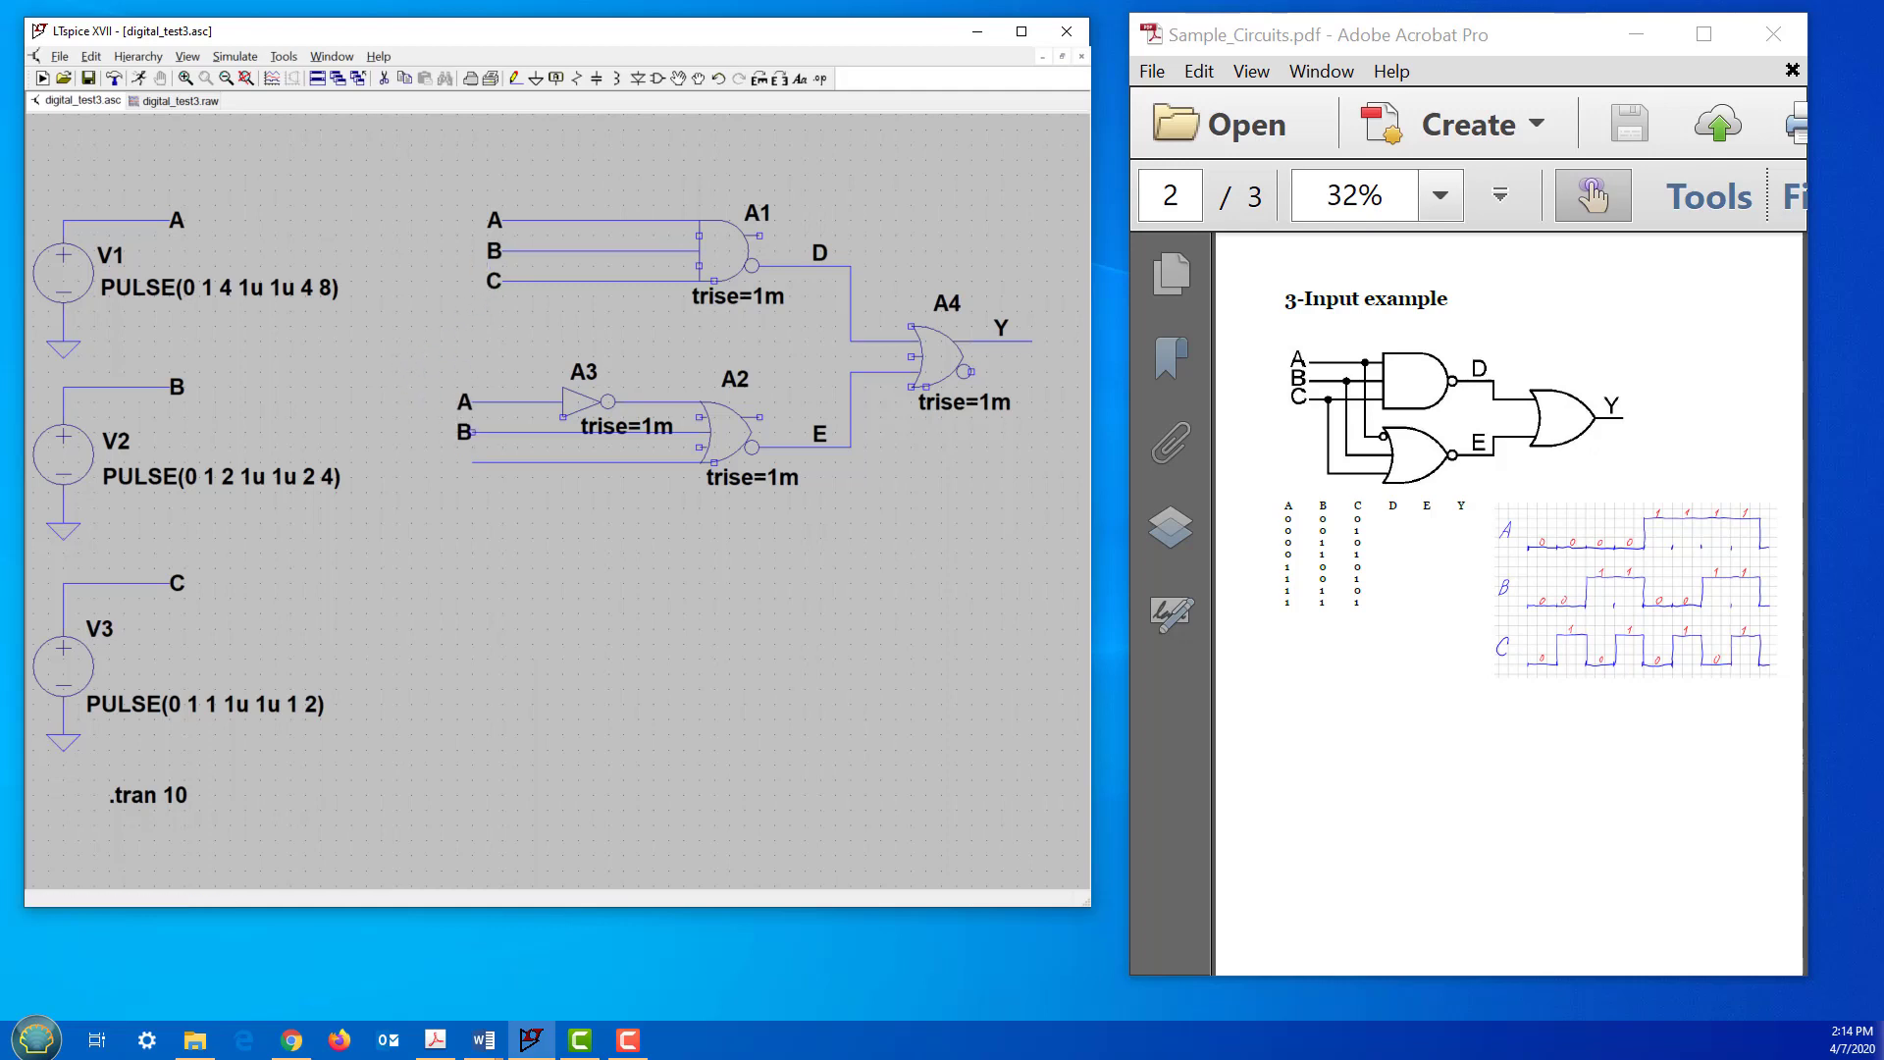
pyautogui.click(491, 281)
pyautogui.click(467, 462)
# Step: Save the schematic under the new name sample_3input.asc in the OnlineStuff folder
pyautogui.click(59, 56)
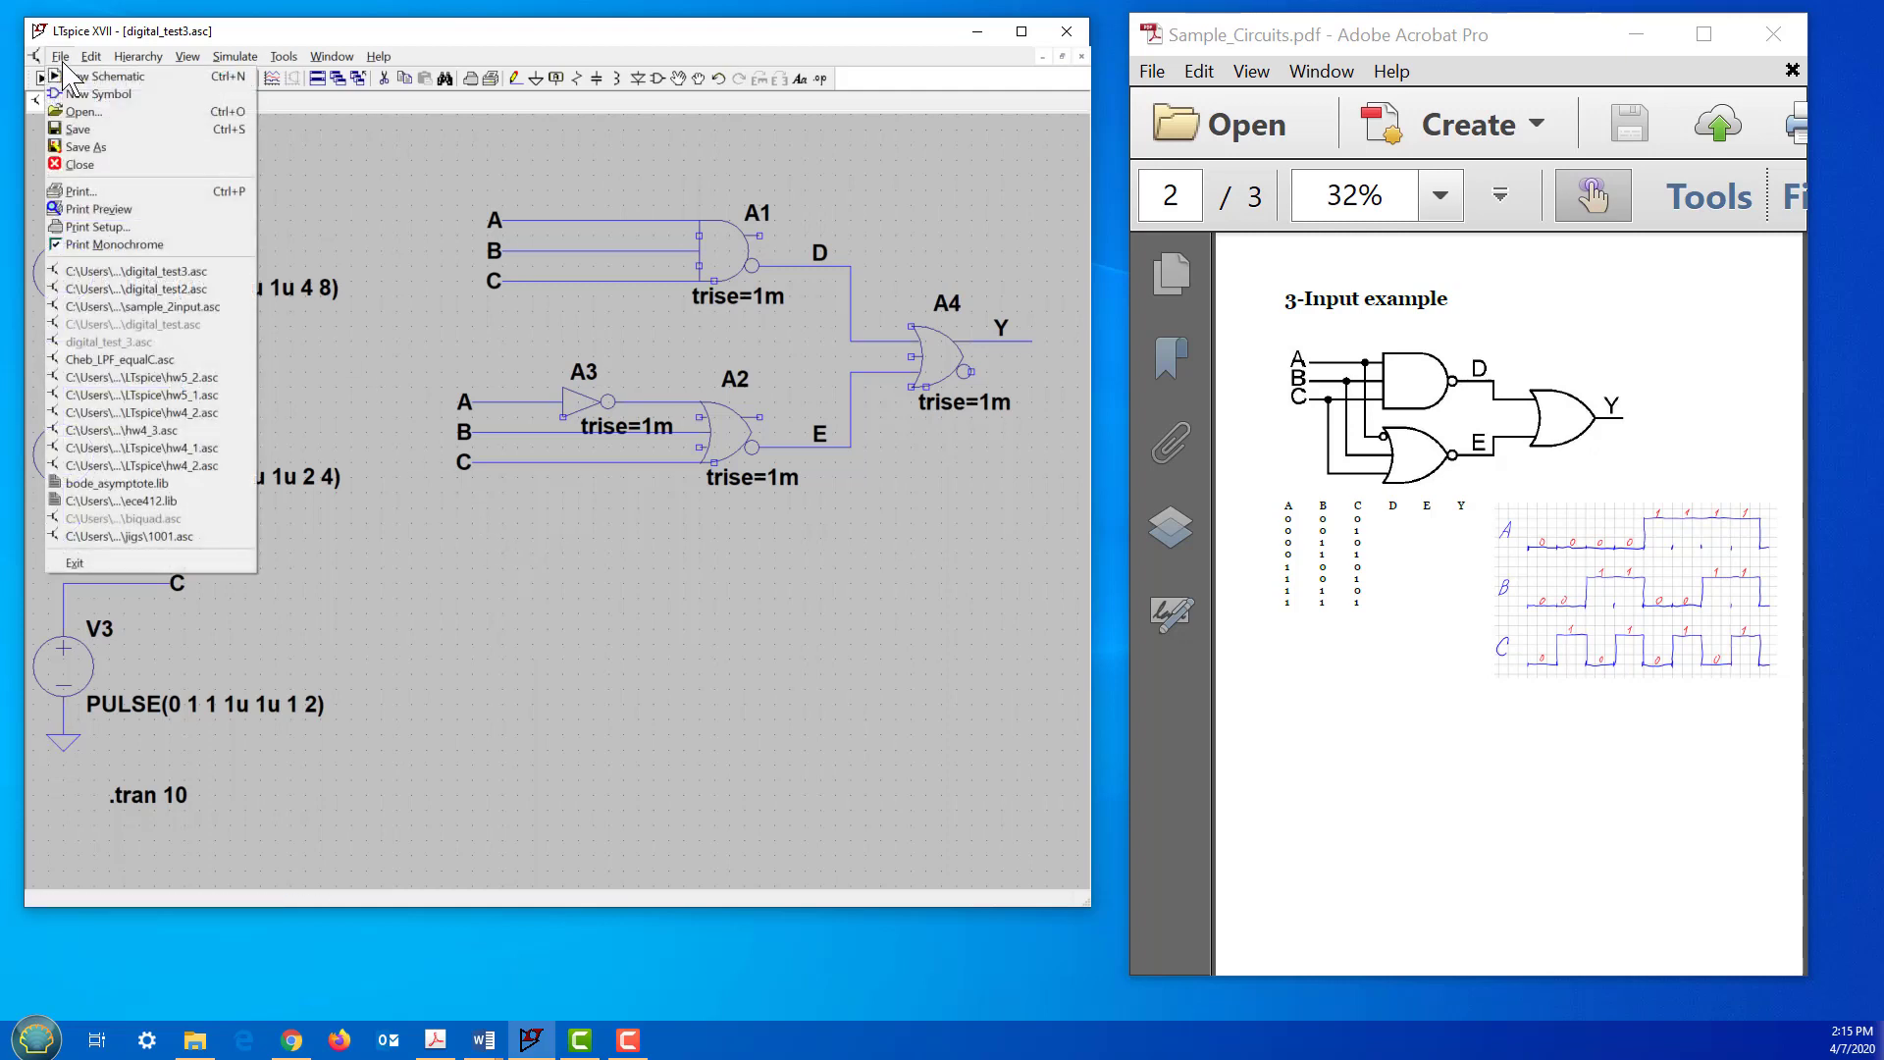
pyautogui.click(132, 146)
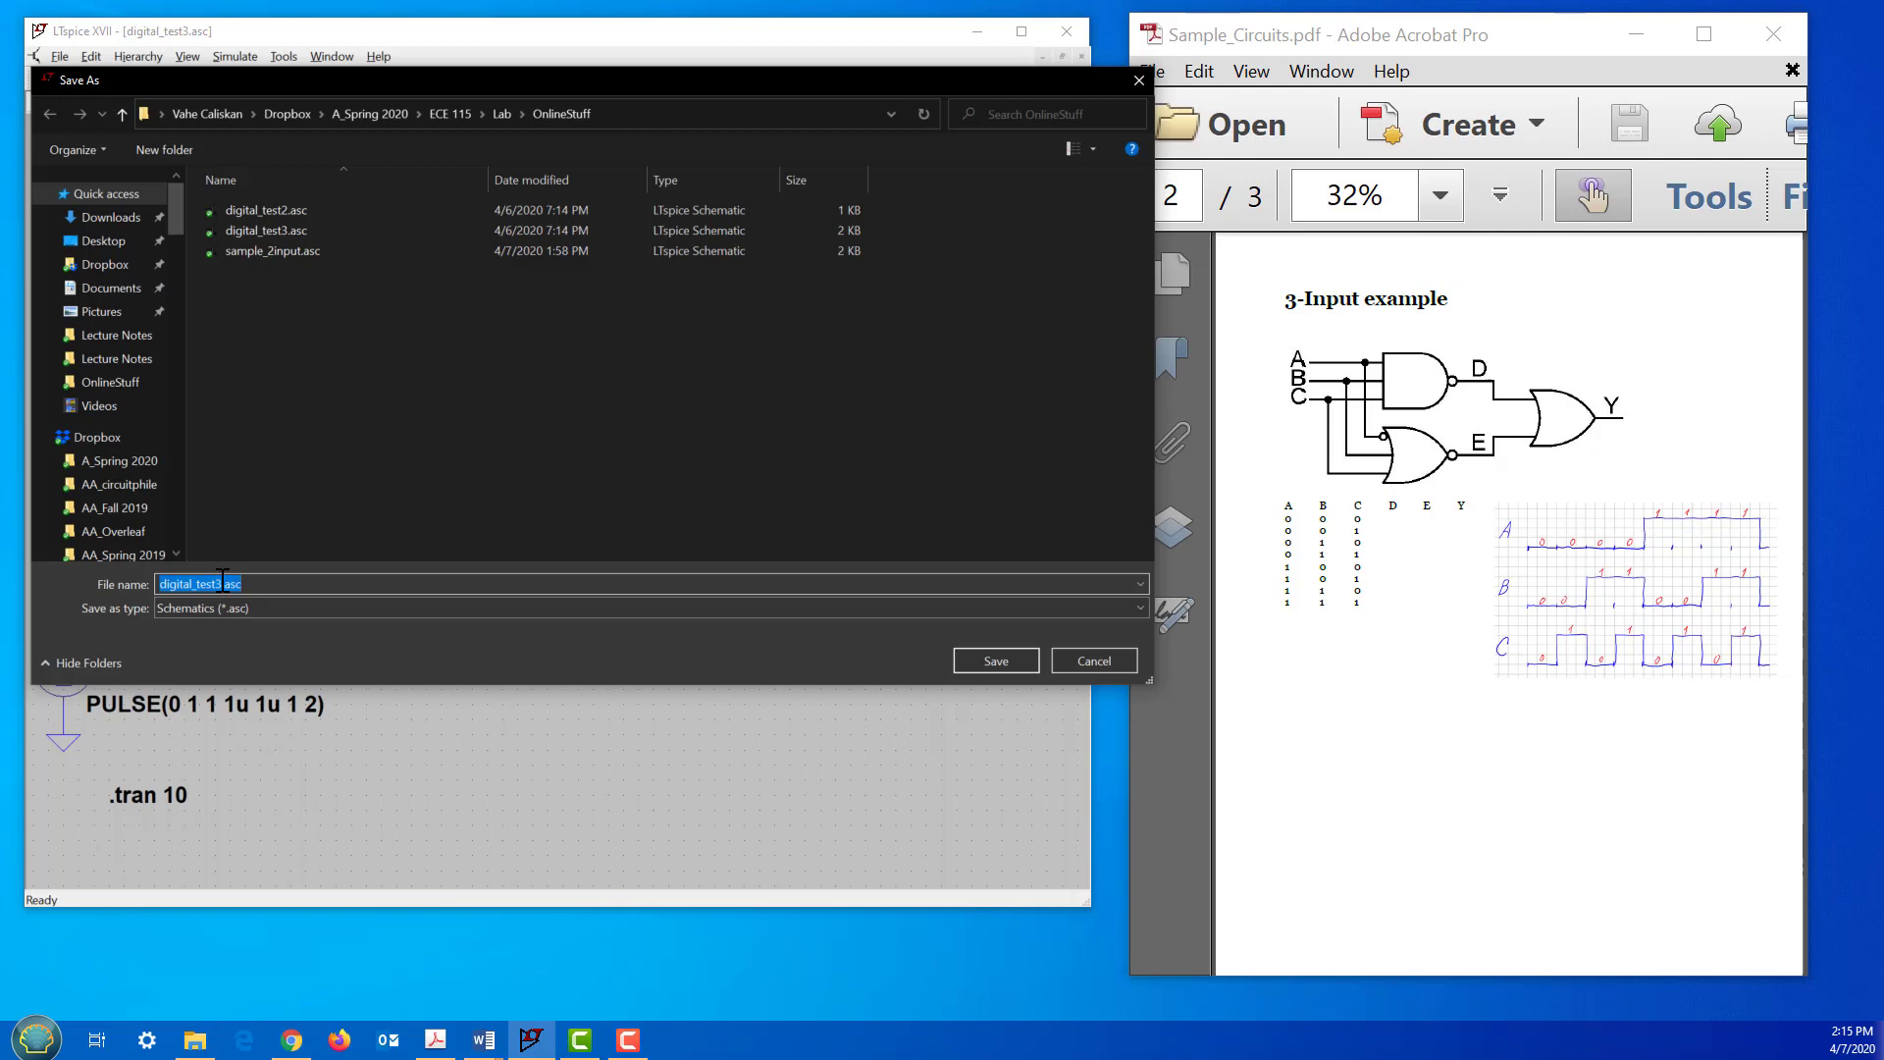
pyautogui.moveTo(223, 582); pyautogui.dragTo(108, 593)
pyautogui.write('sample_2input')
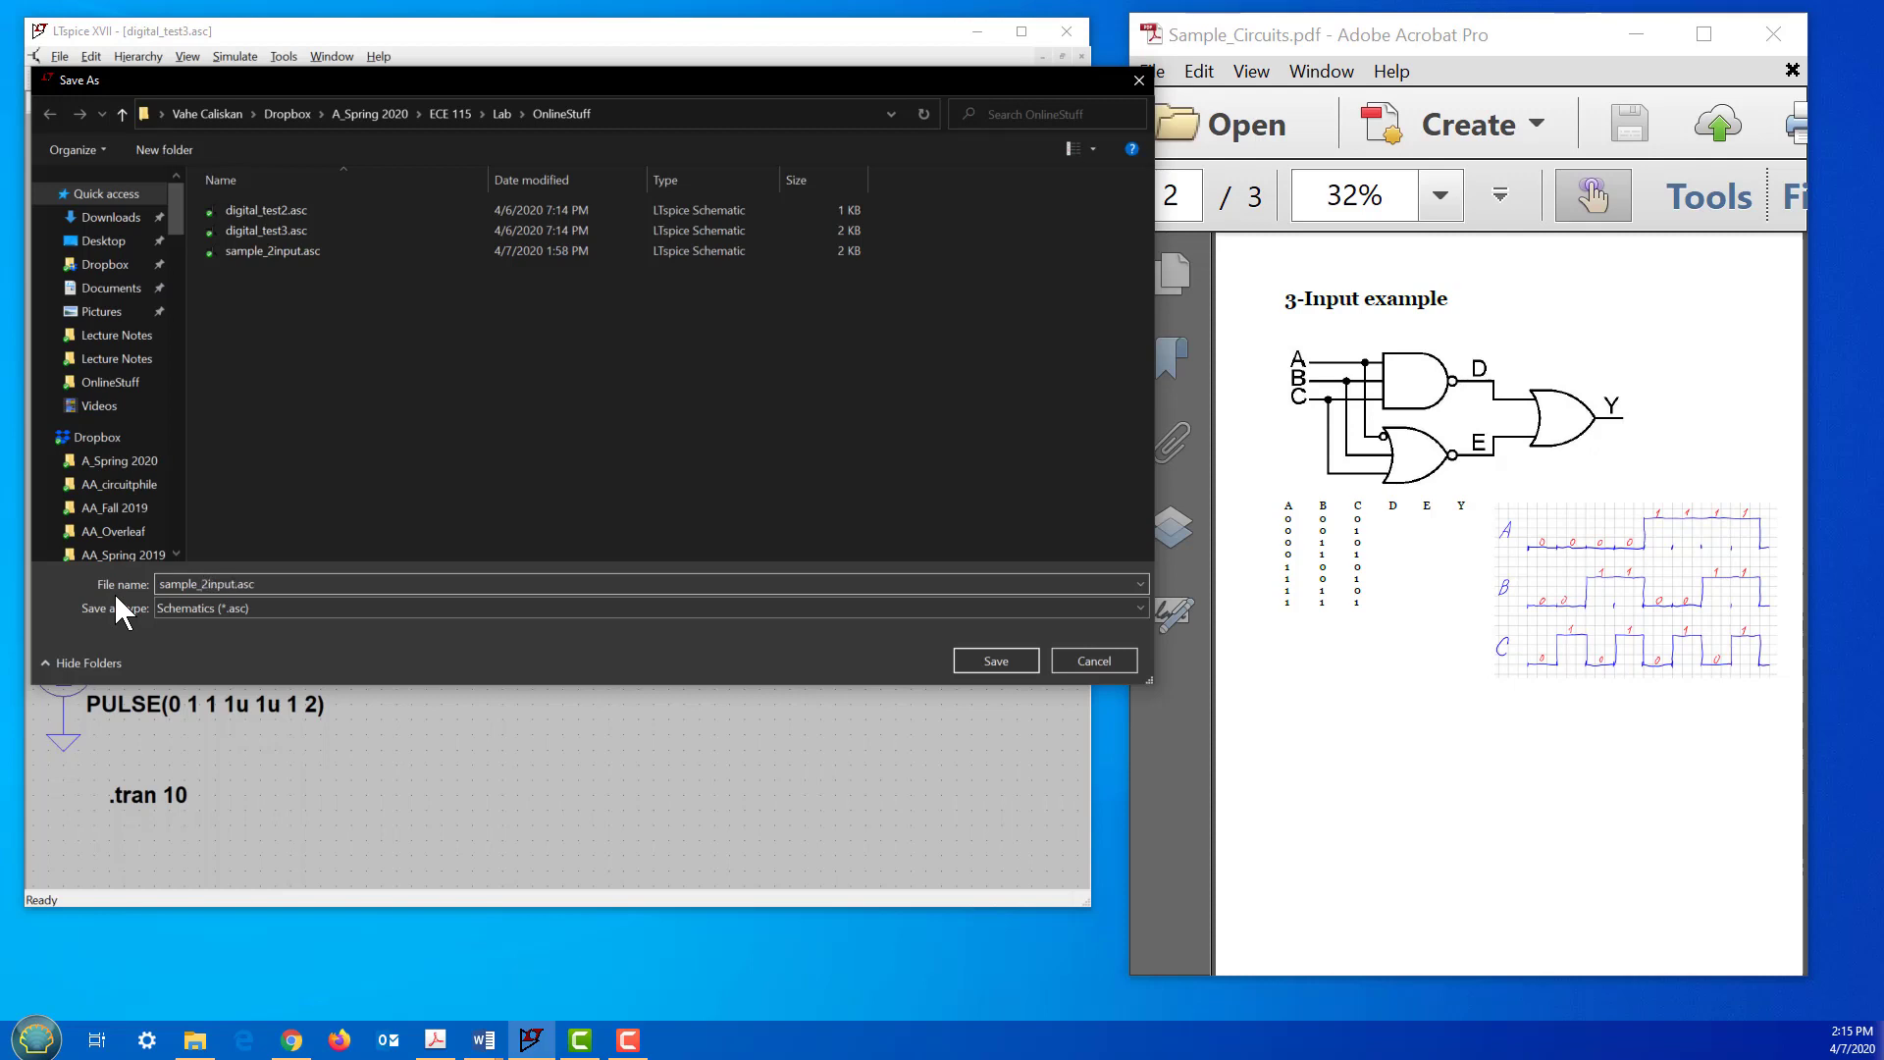
pyautogui.click(981, 659)
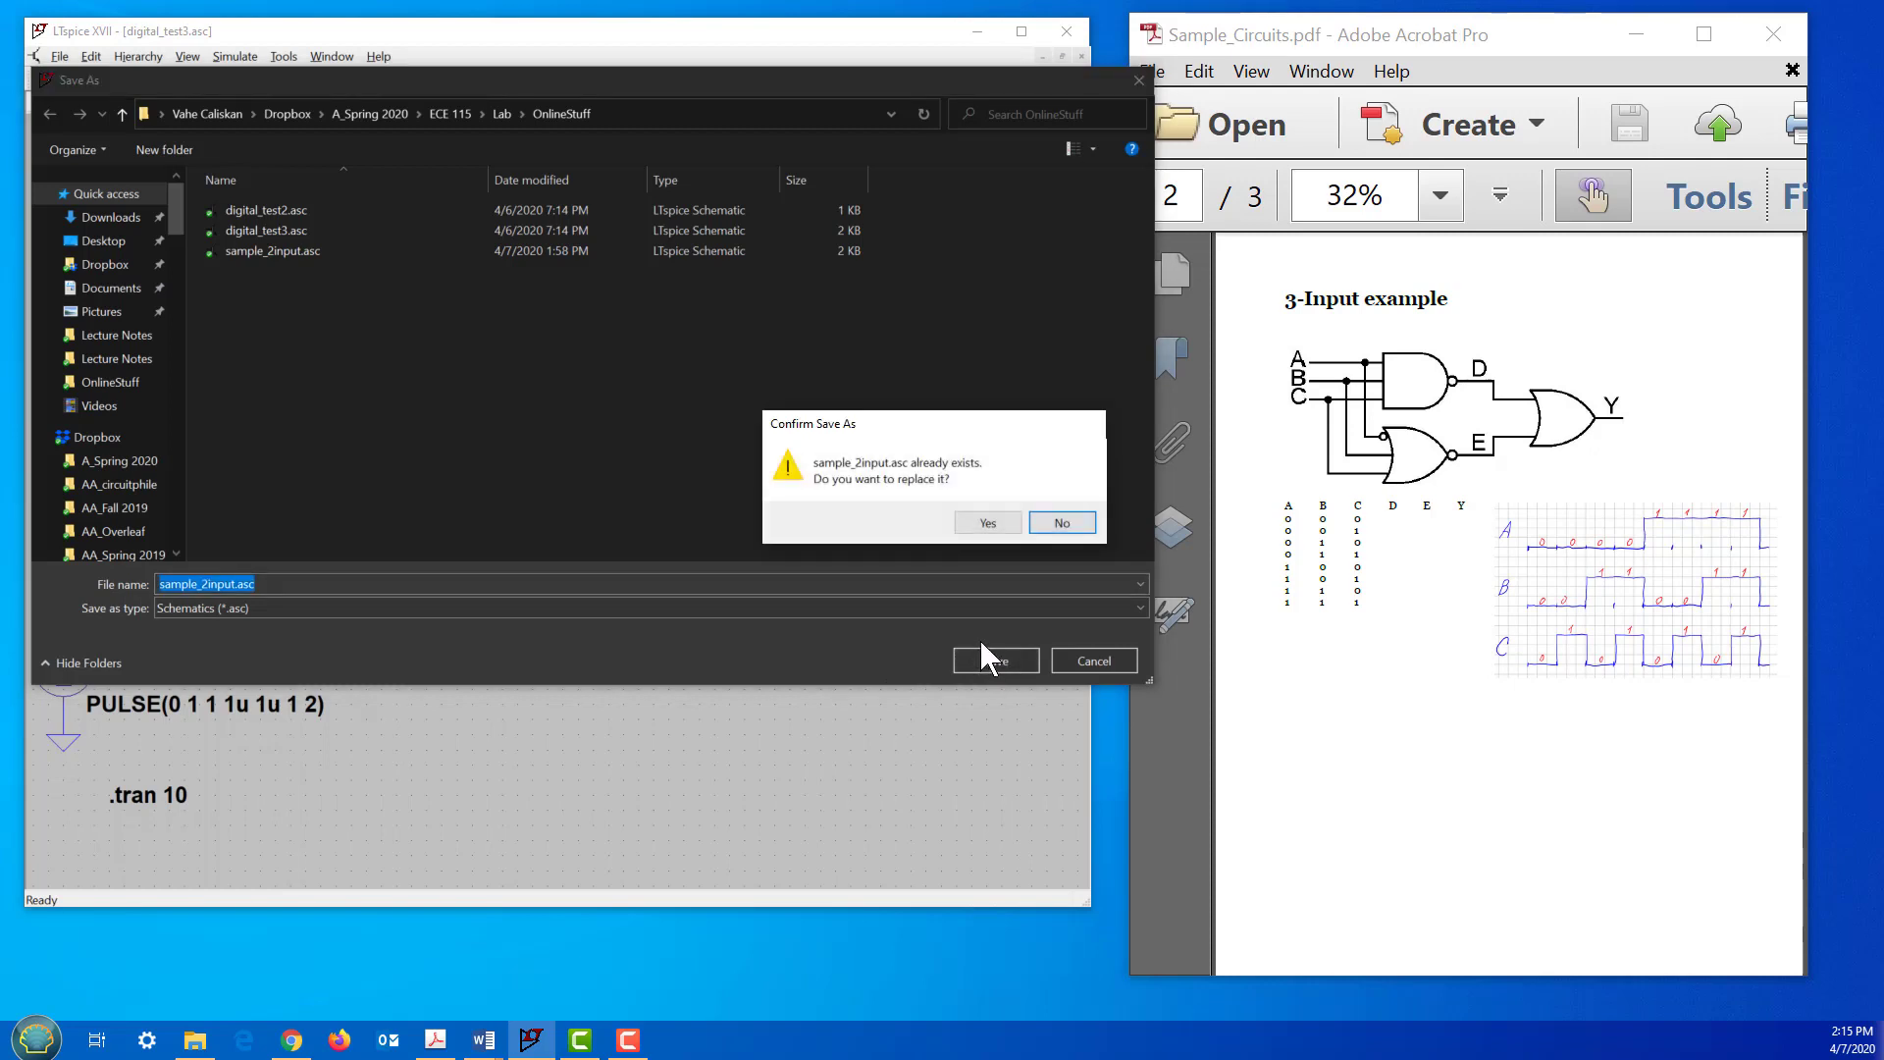
pyautogui.click(1062, 522)
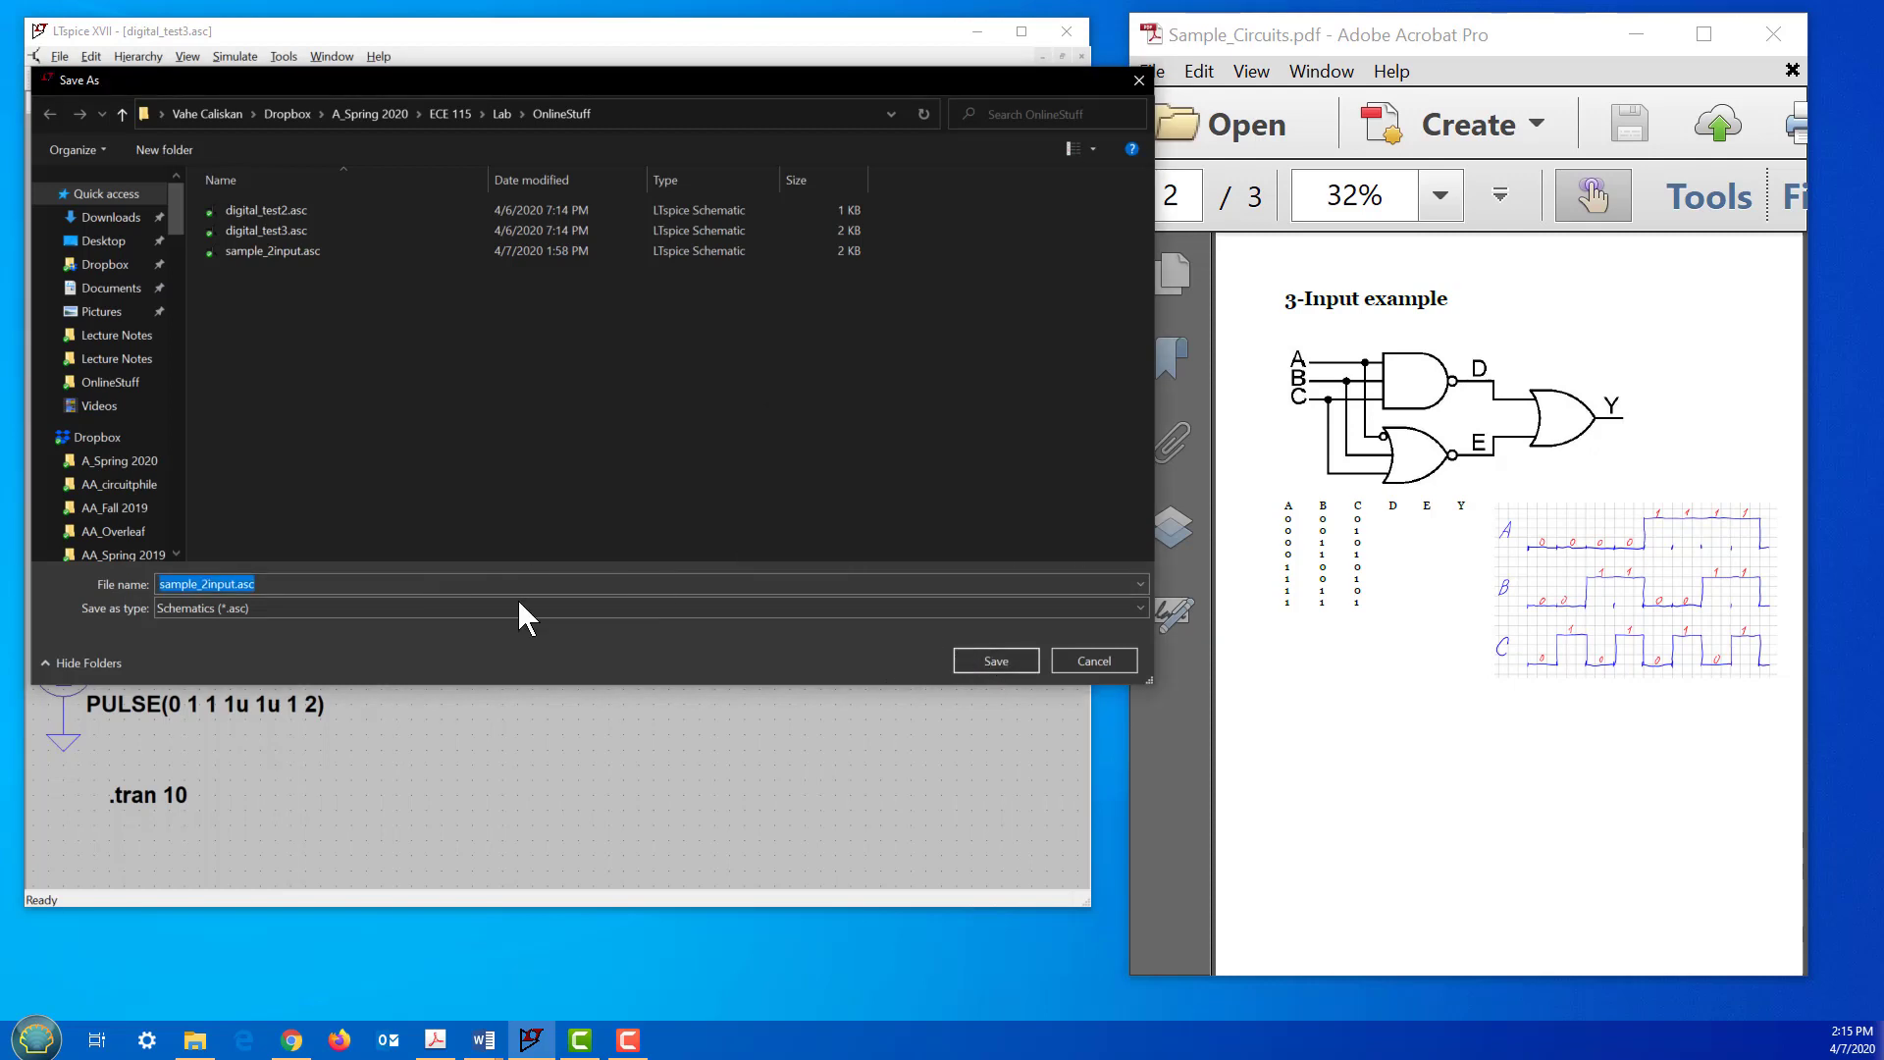
pyautogui.click(209, 586)
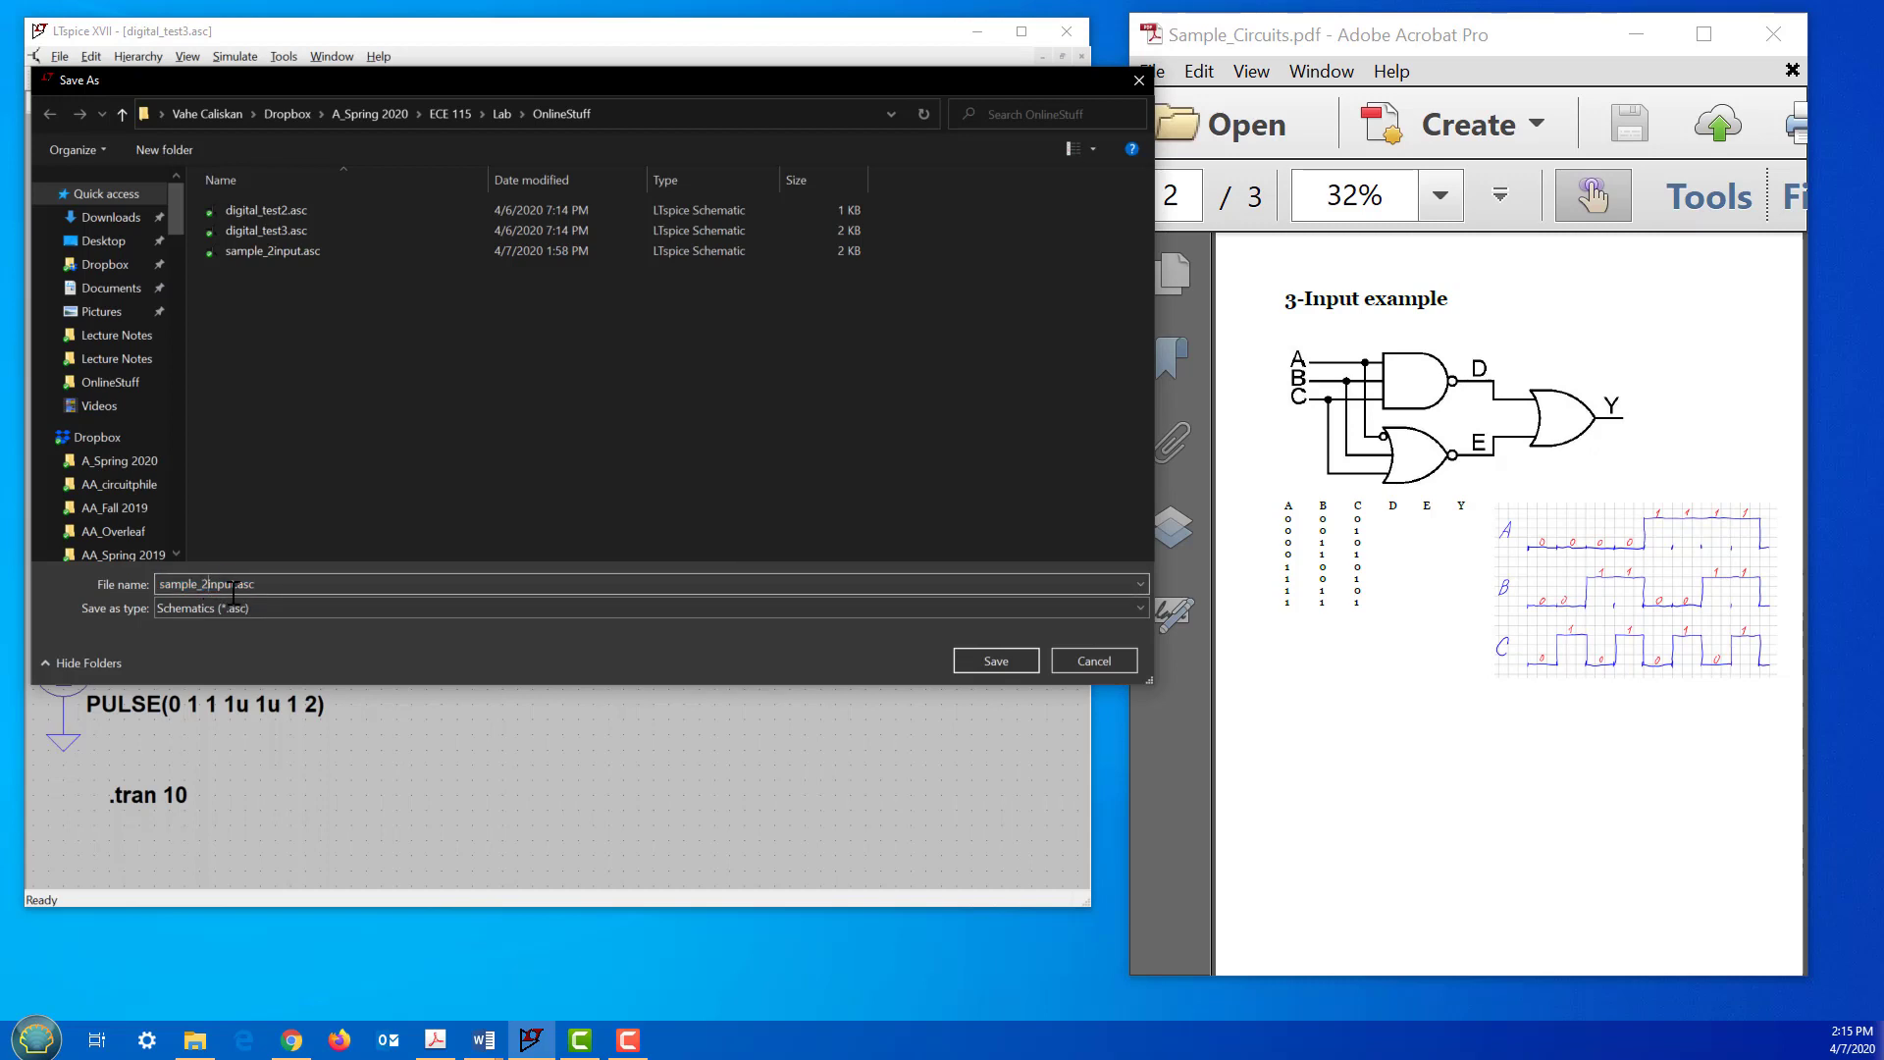
pyautogui.click(995, 661)
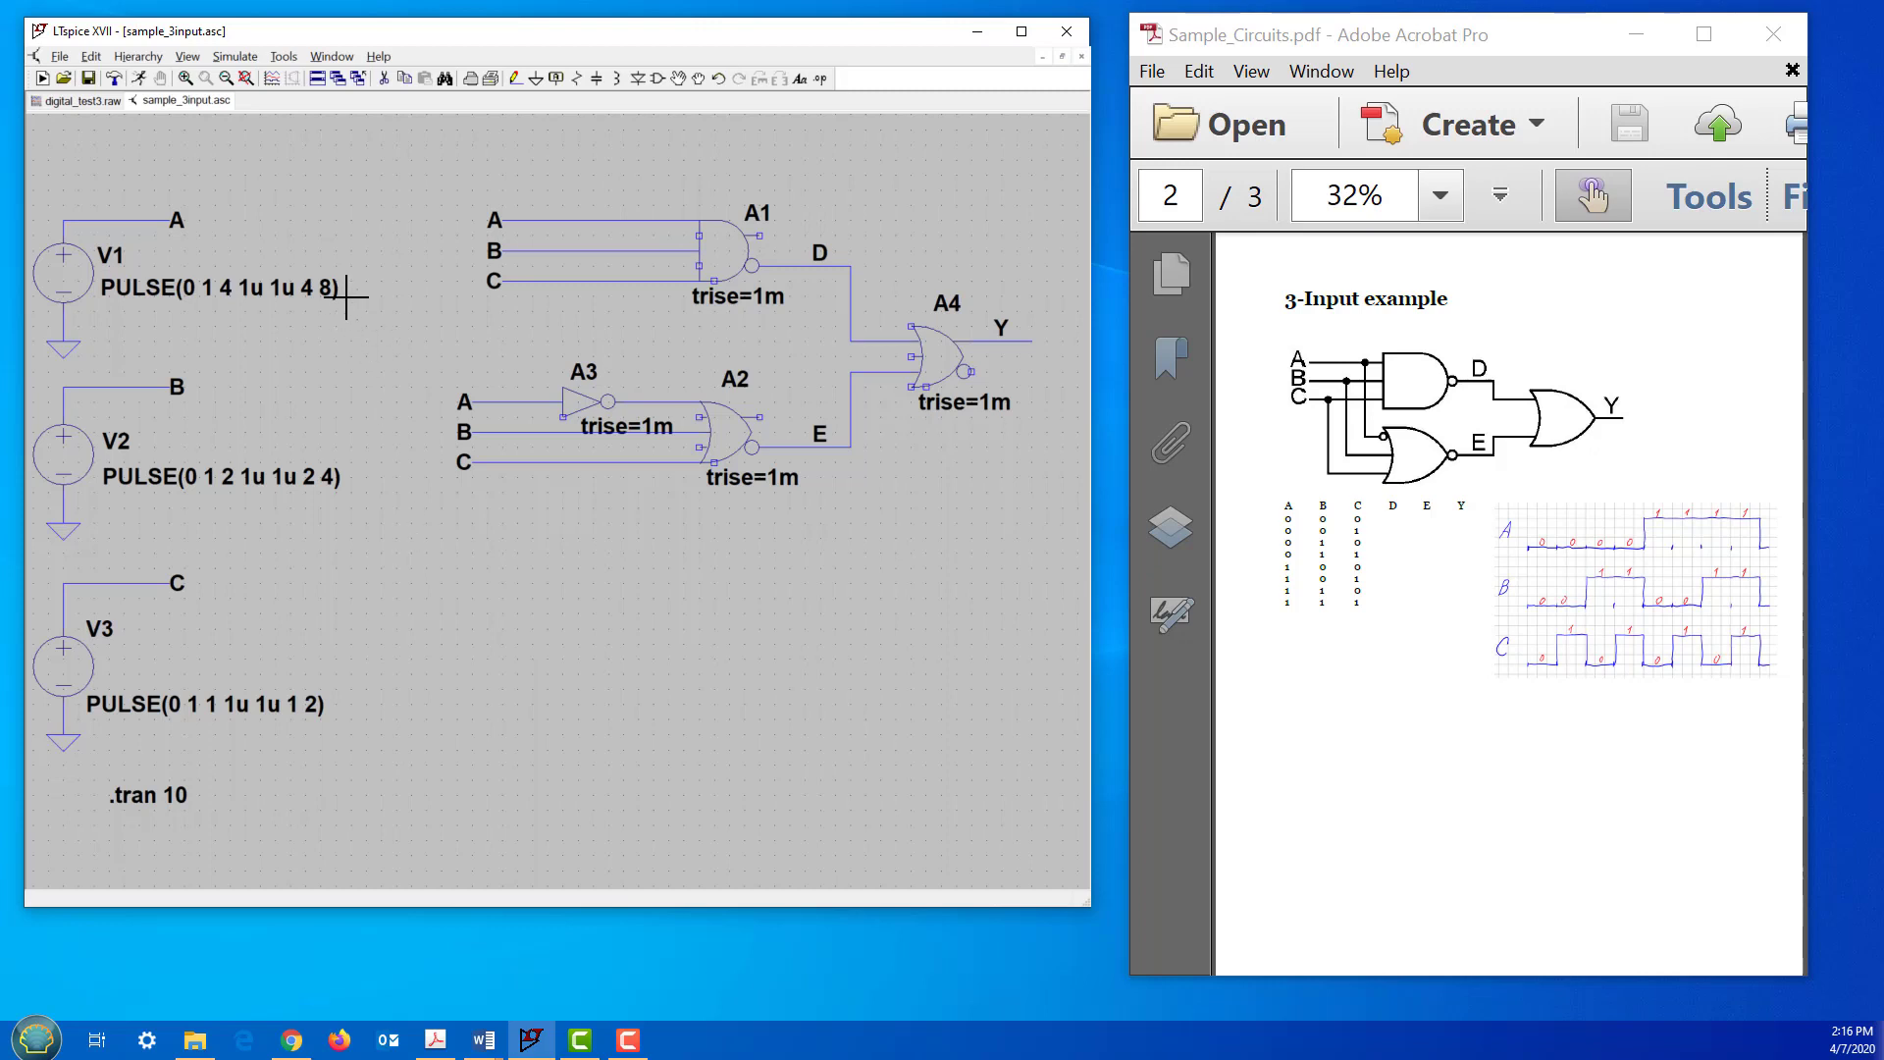
# Step: Run the transient simulation and tile the schematic and waveform windows side by side in the maximized program window
pyautogui.click(138, 79)
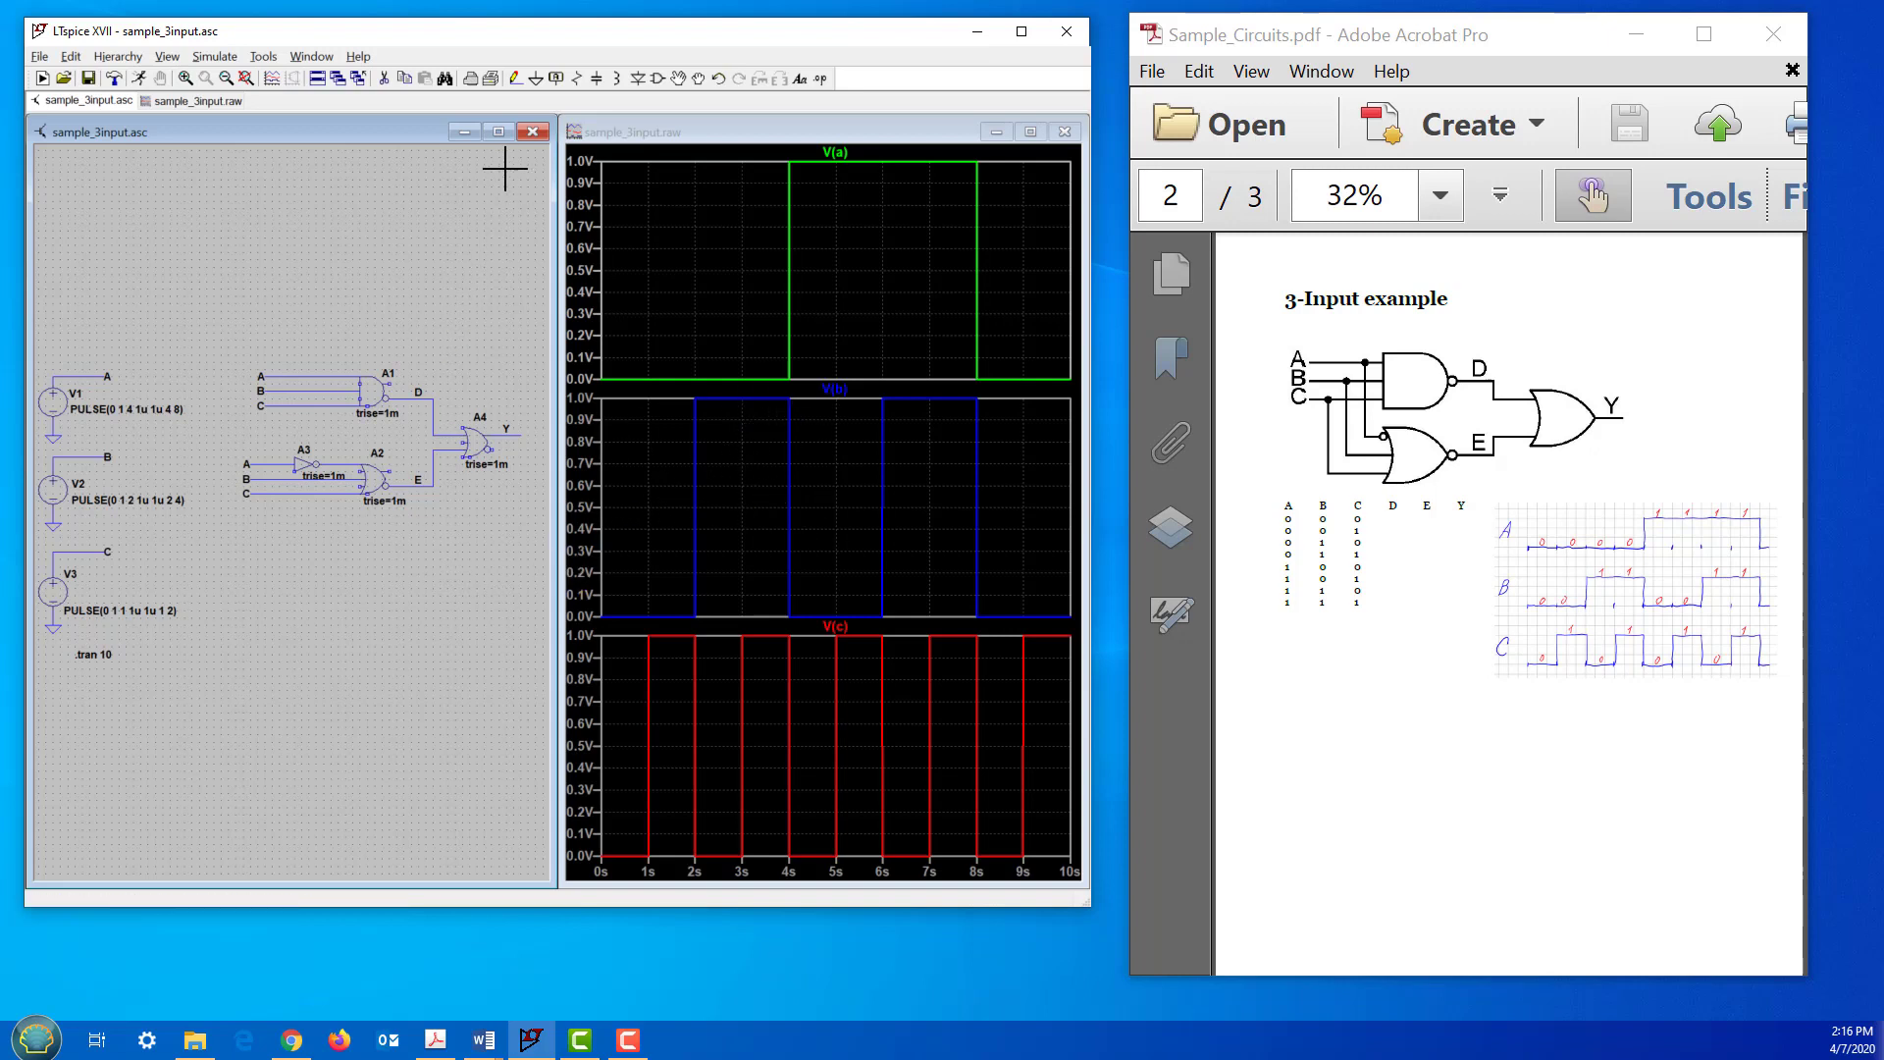
pyautogui.click(1193, 138)
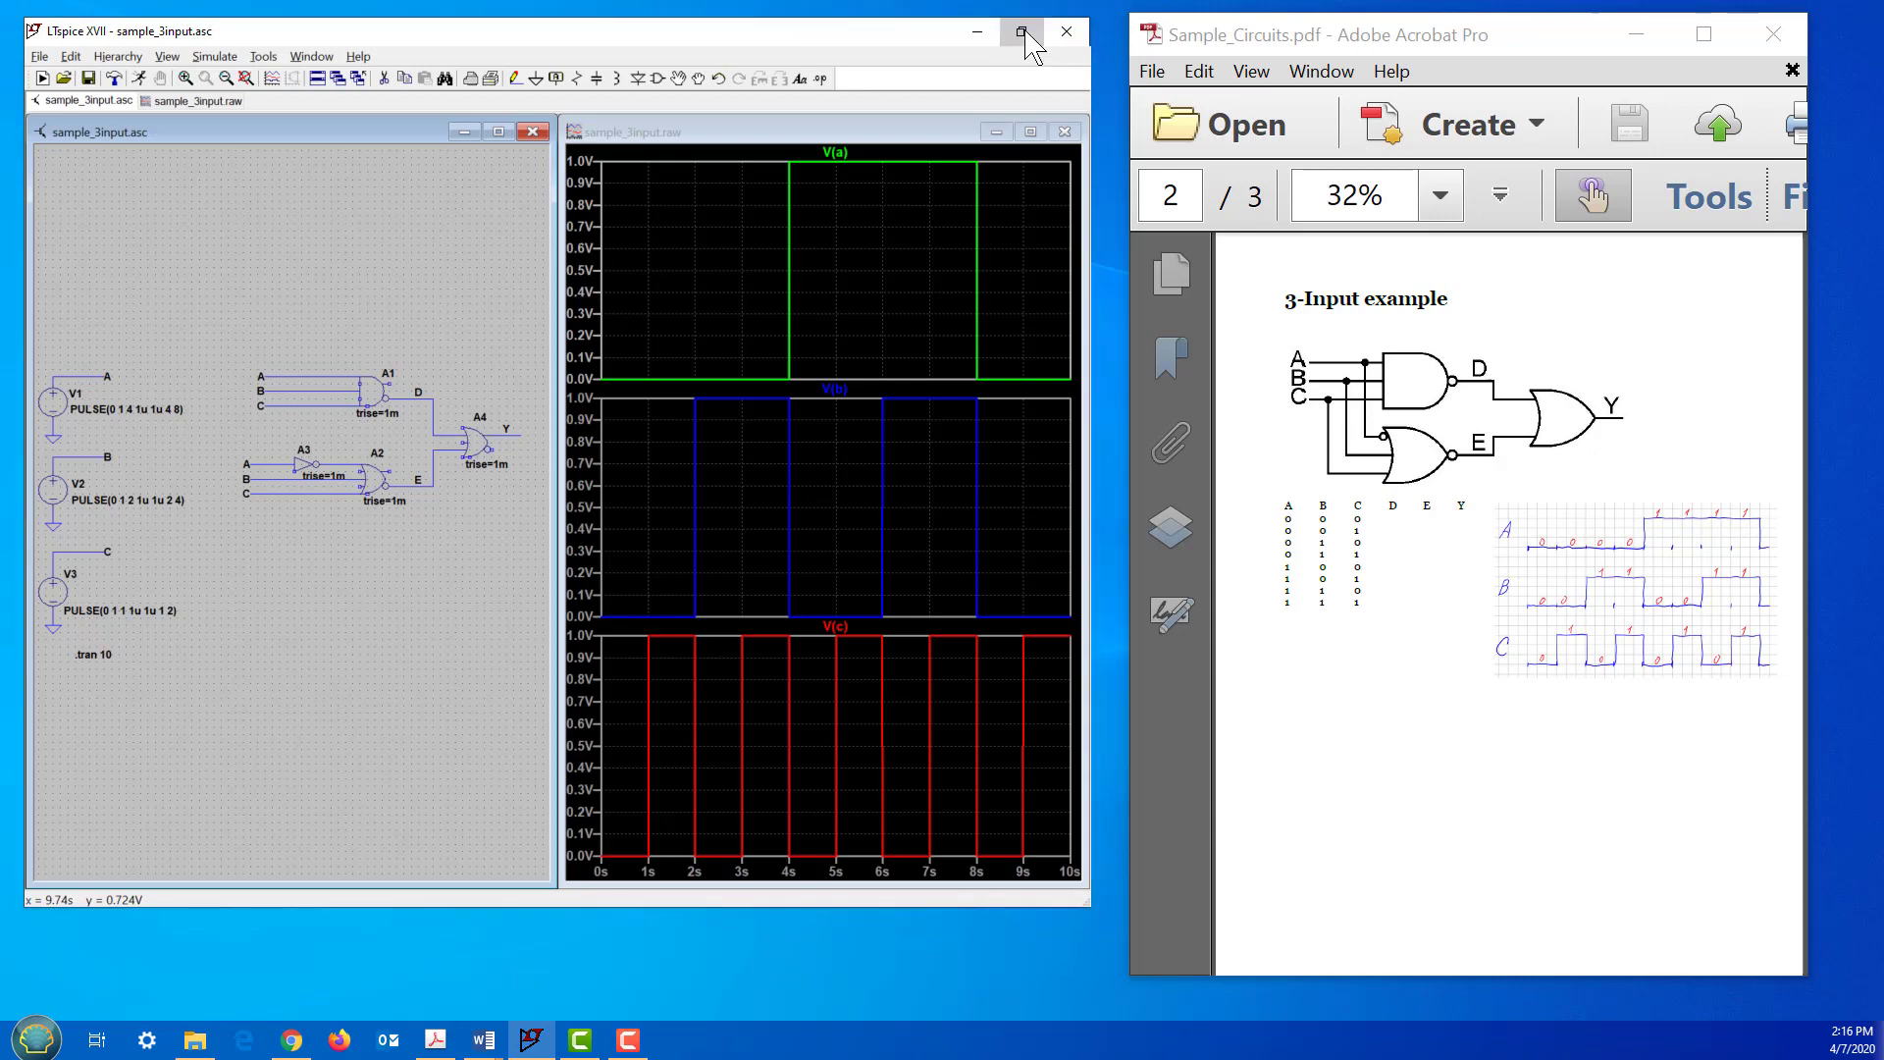
pyautogui.click(1022, 31)
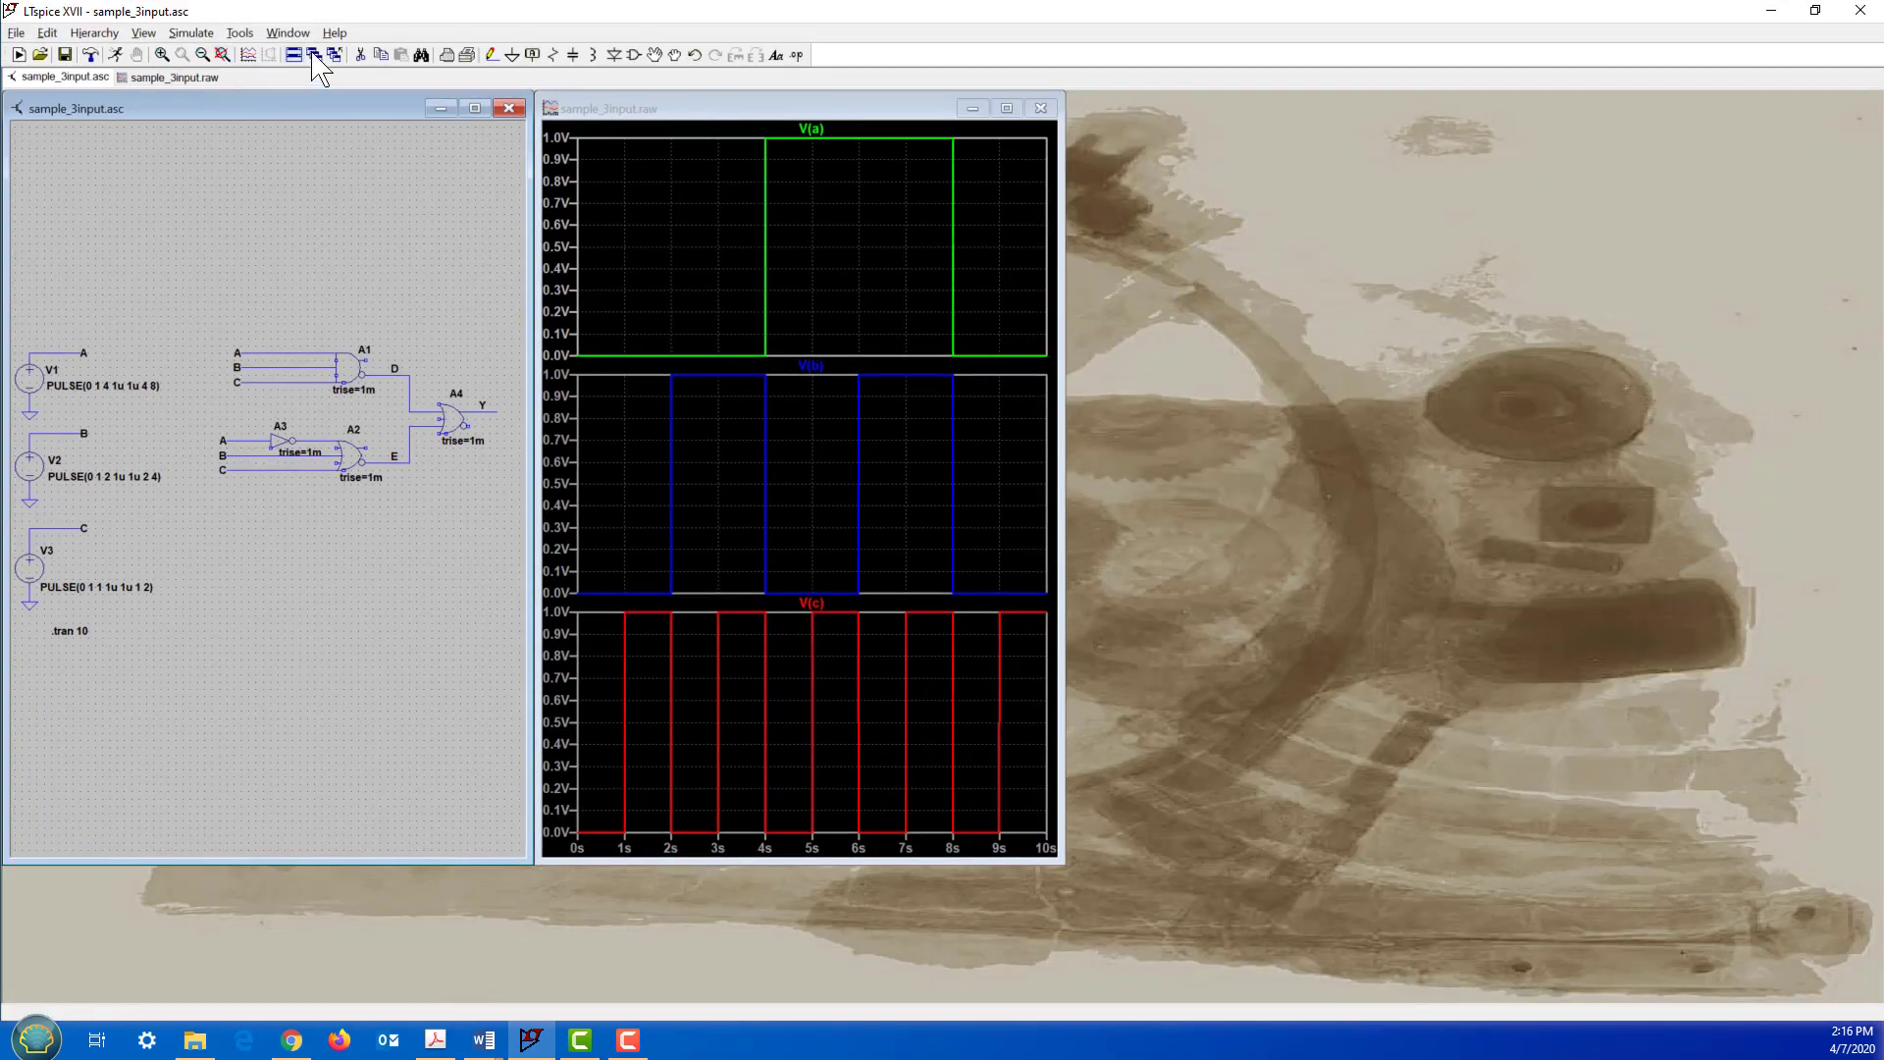
pyautogui.click(315, 55)
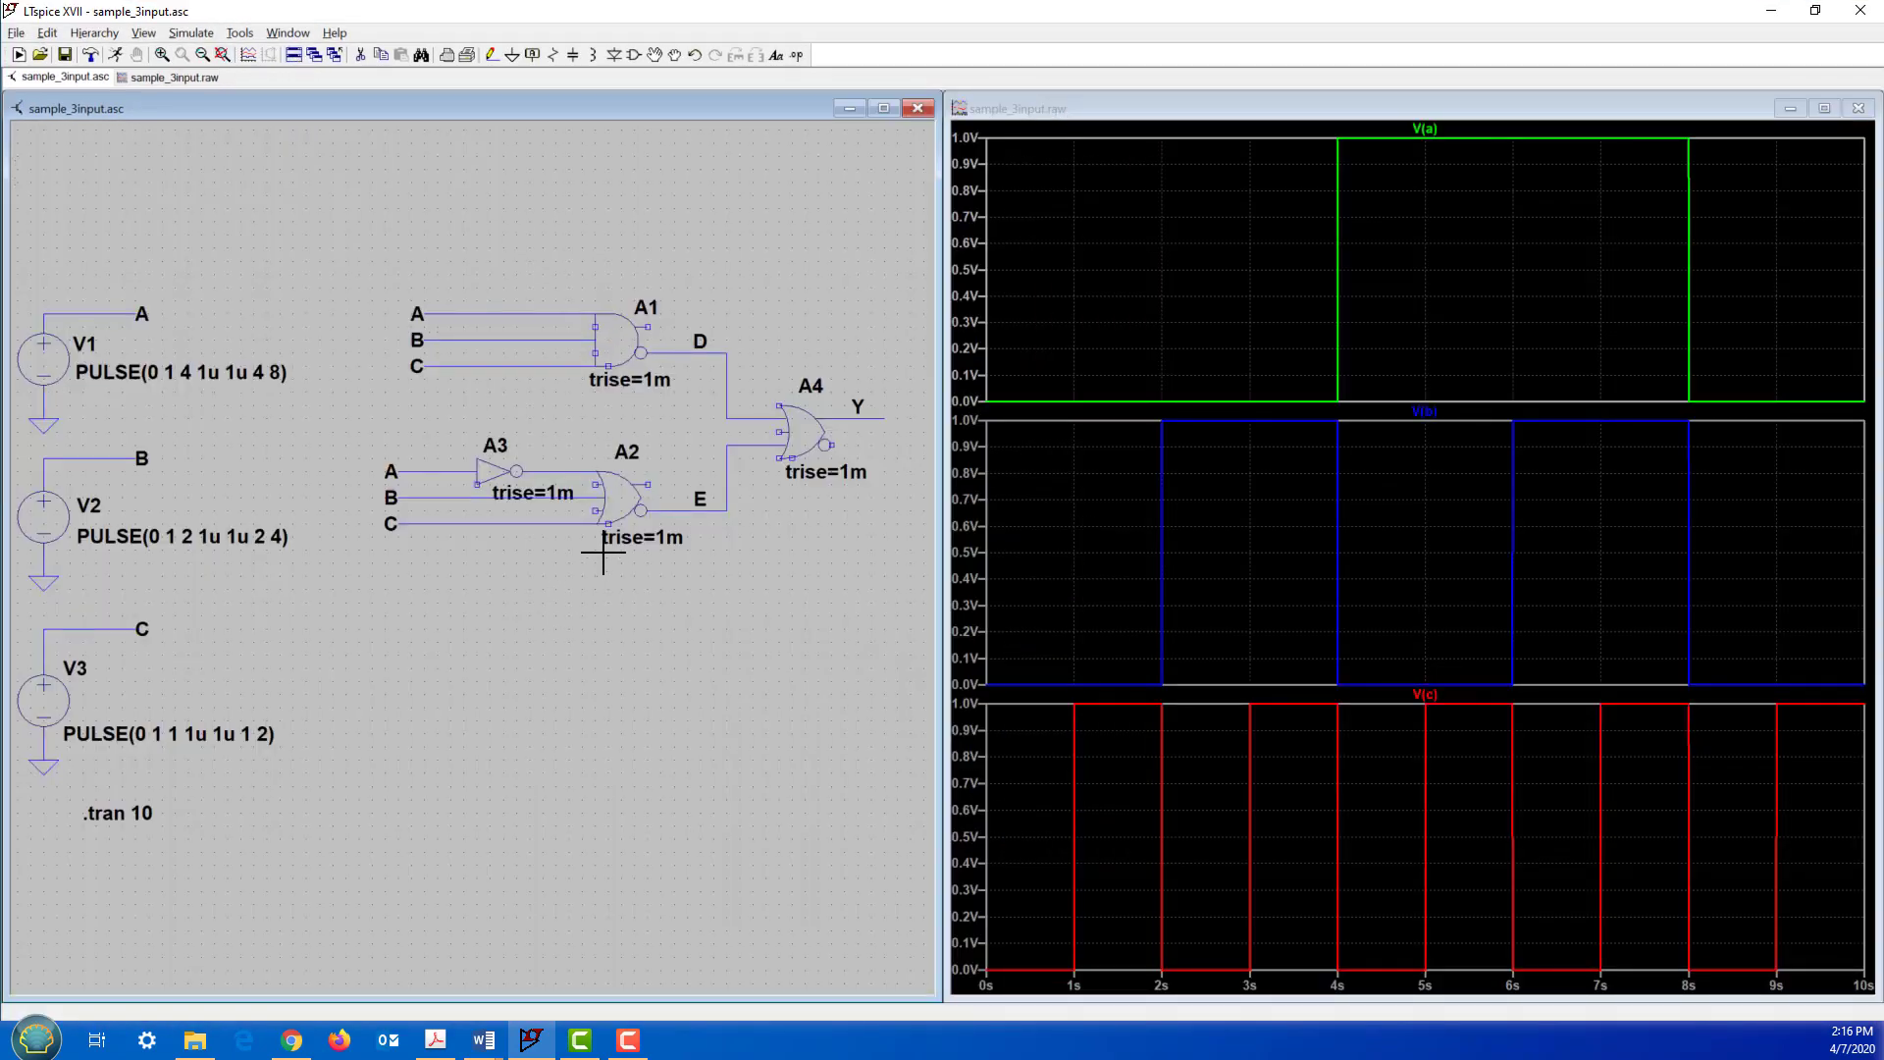
# Step: Plot the voltages of nets D, E and Y by probing their wires in the schematic
pyautogui.click(728, 355)
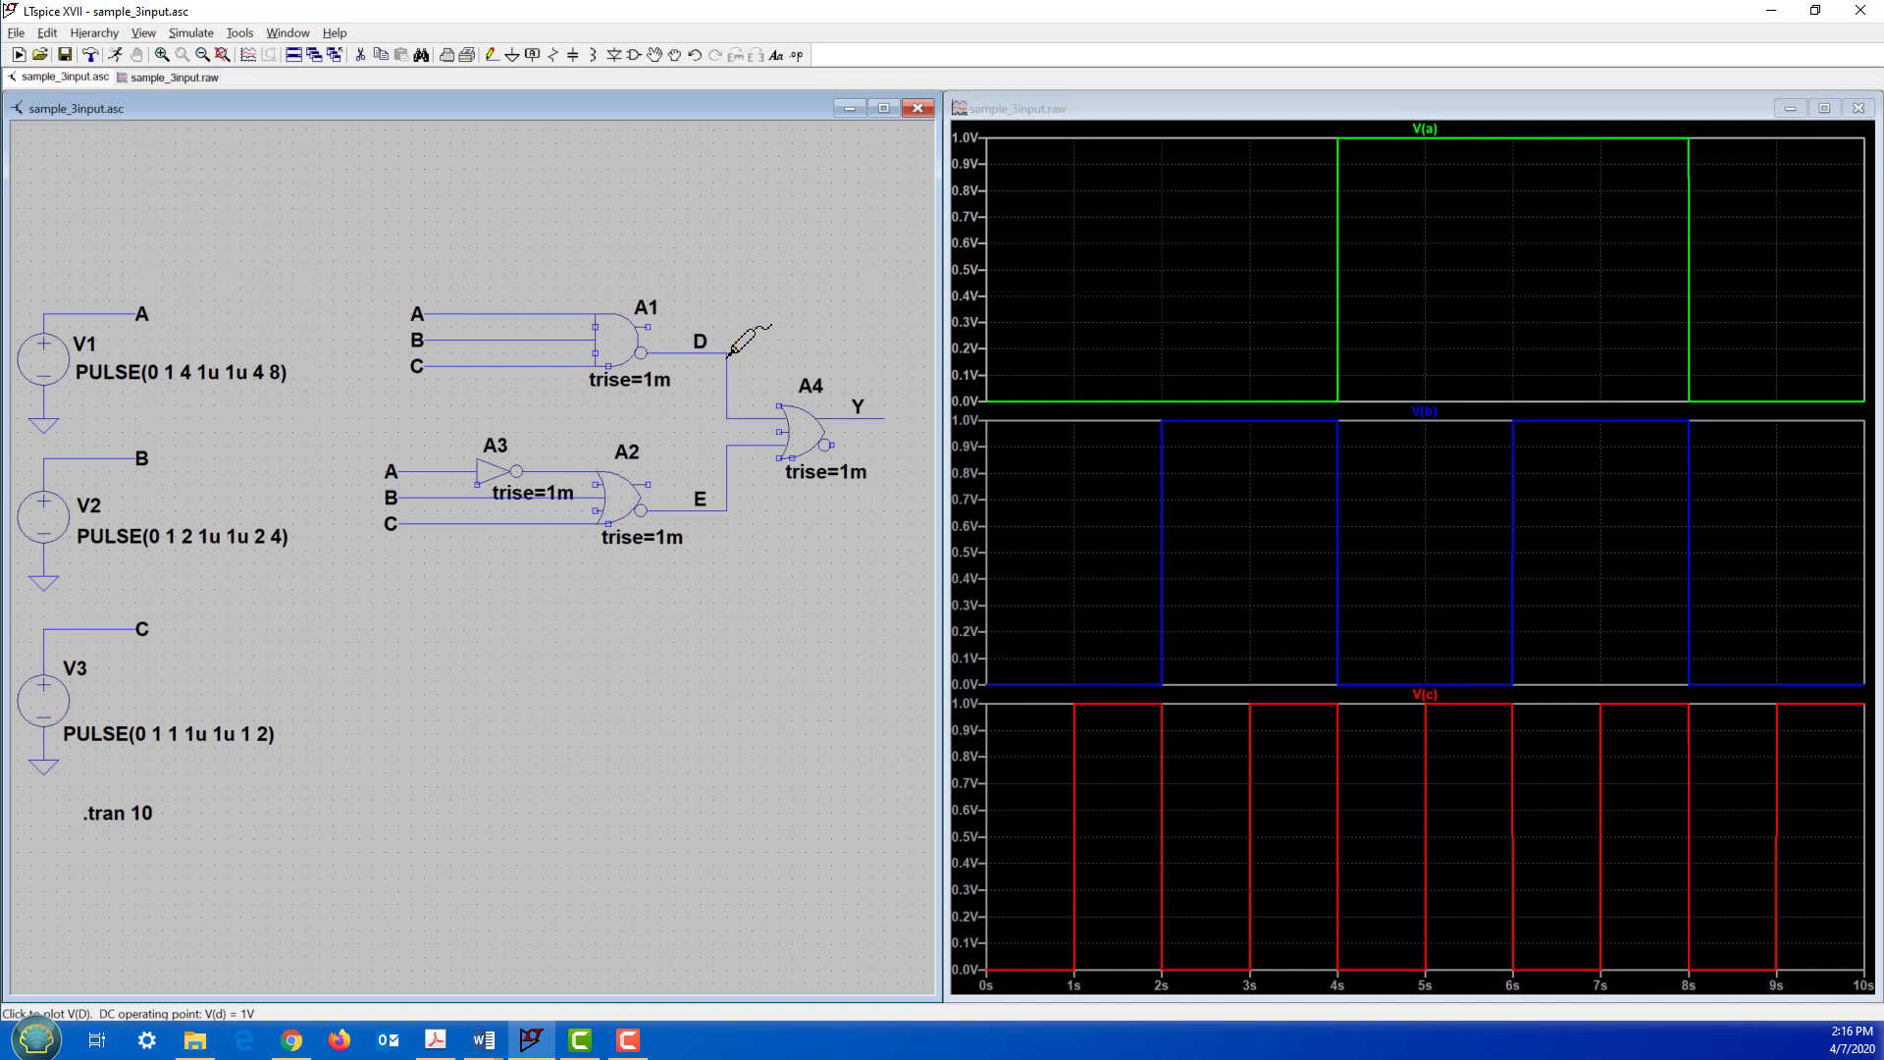
pyautogui.click(700, 509)
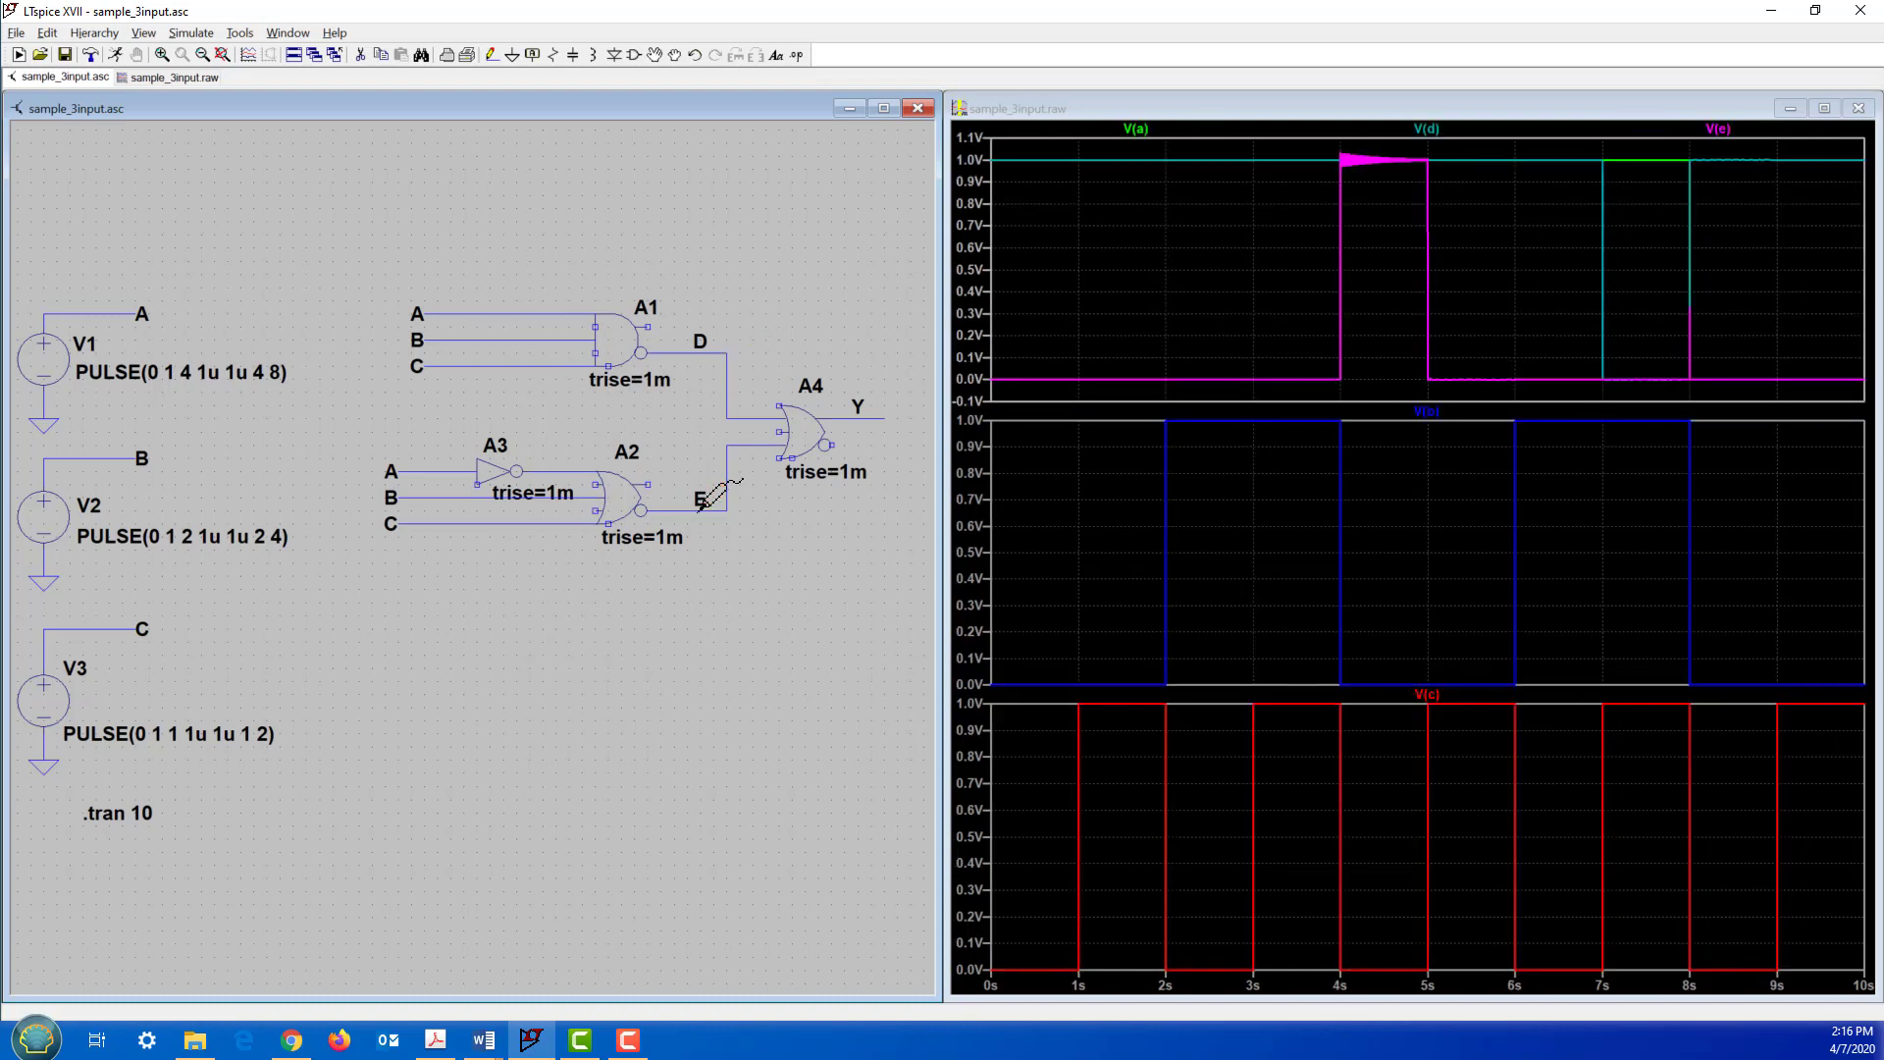
pyautogui.click(864, 419)
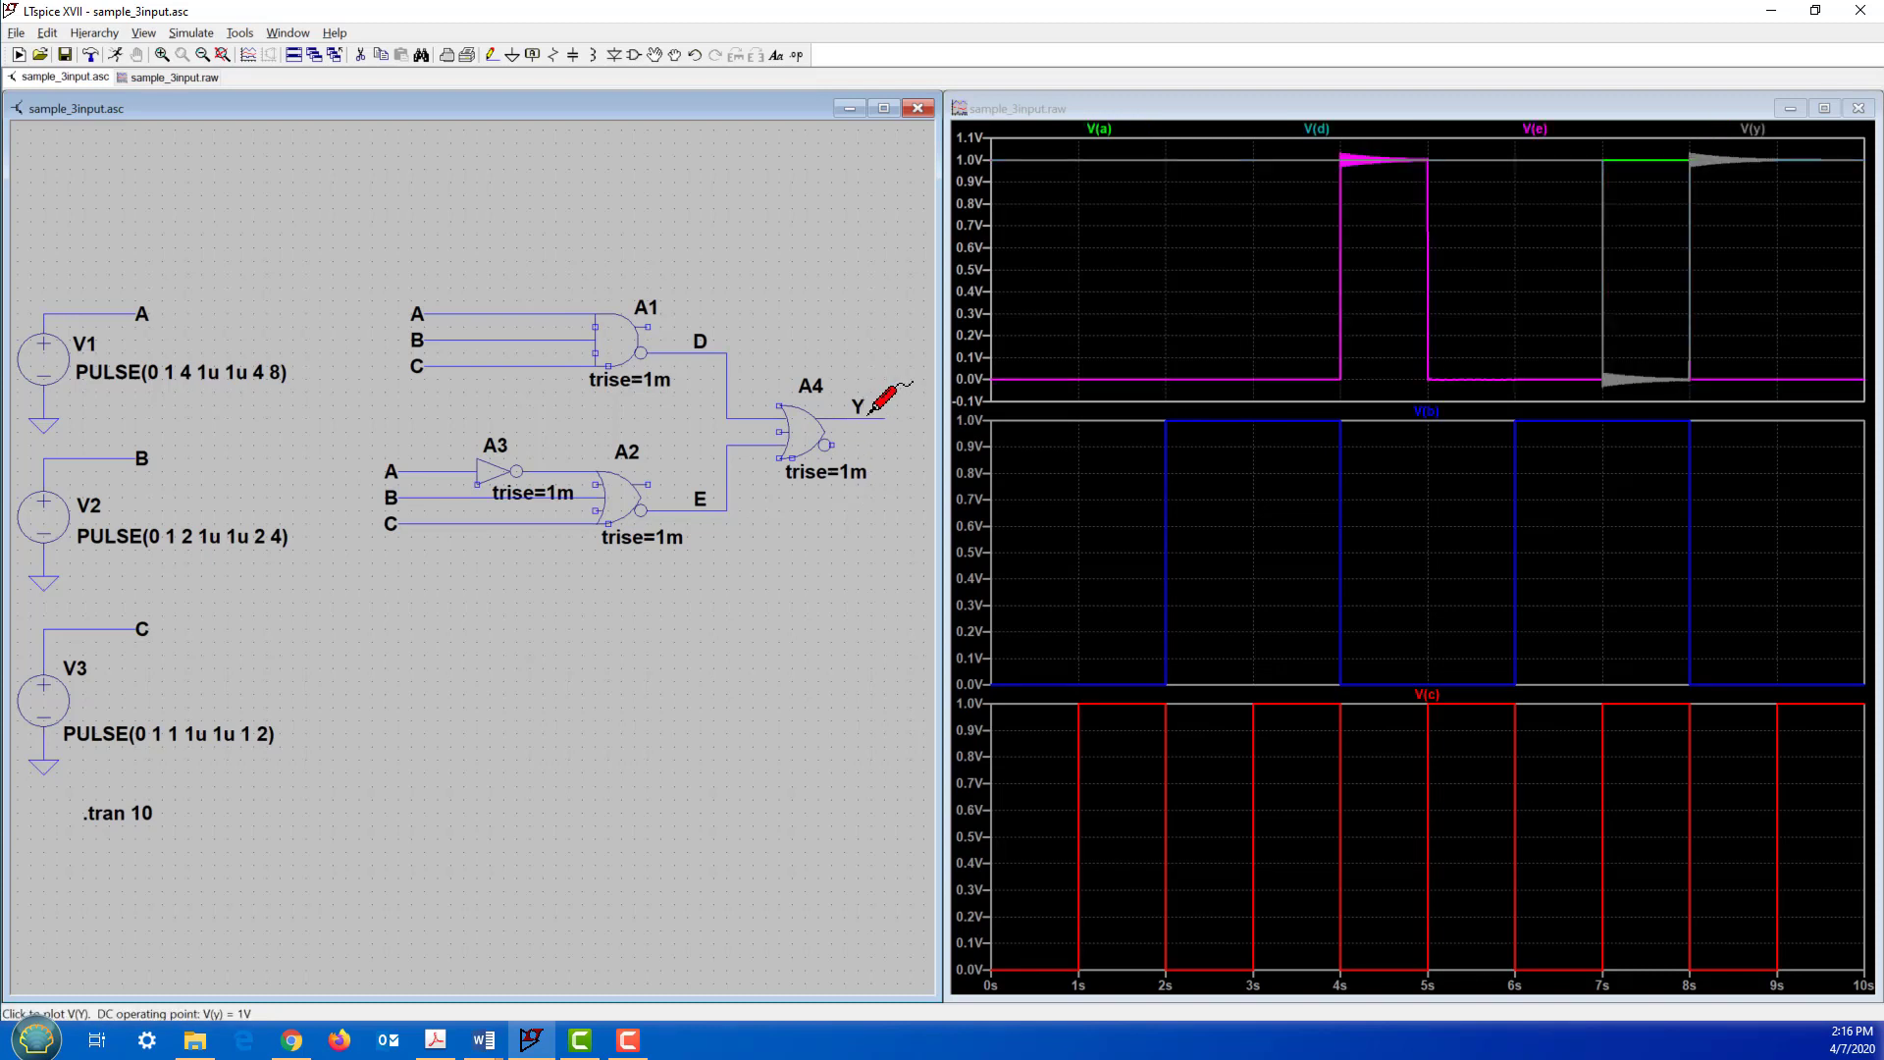
# Step: Add three empty plot panes to the waveform window
pyautogui.rightClick(1211, 303)
pyautogui.click(1254, 389)
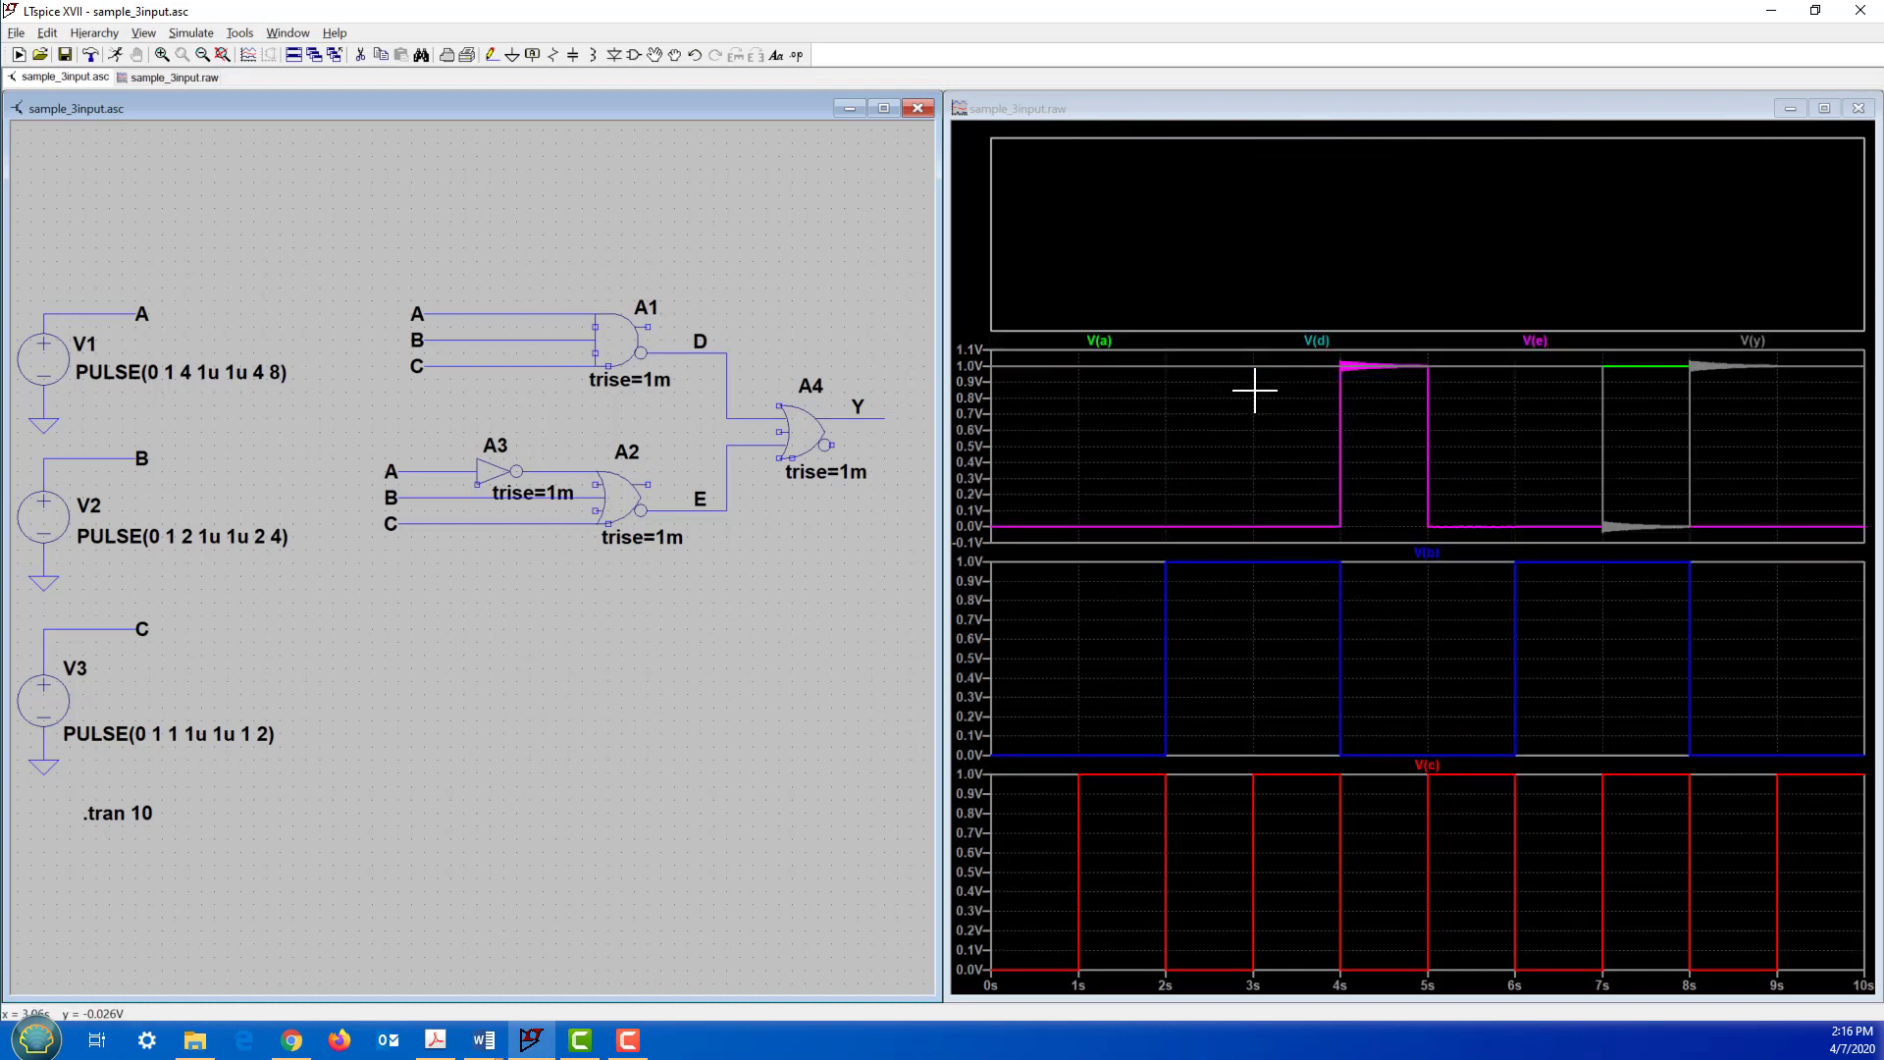
pyautogui.rightClick(1255, 391)
pyautogui.click(1276, 484)
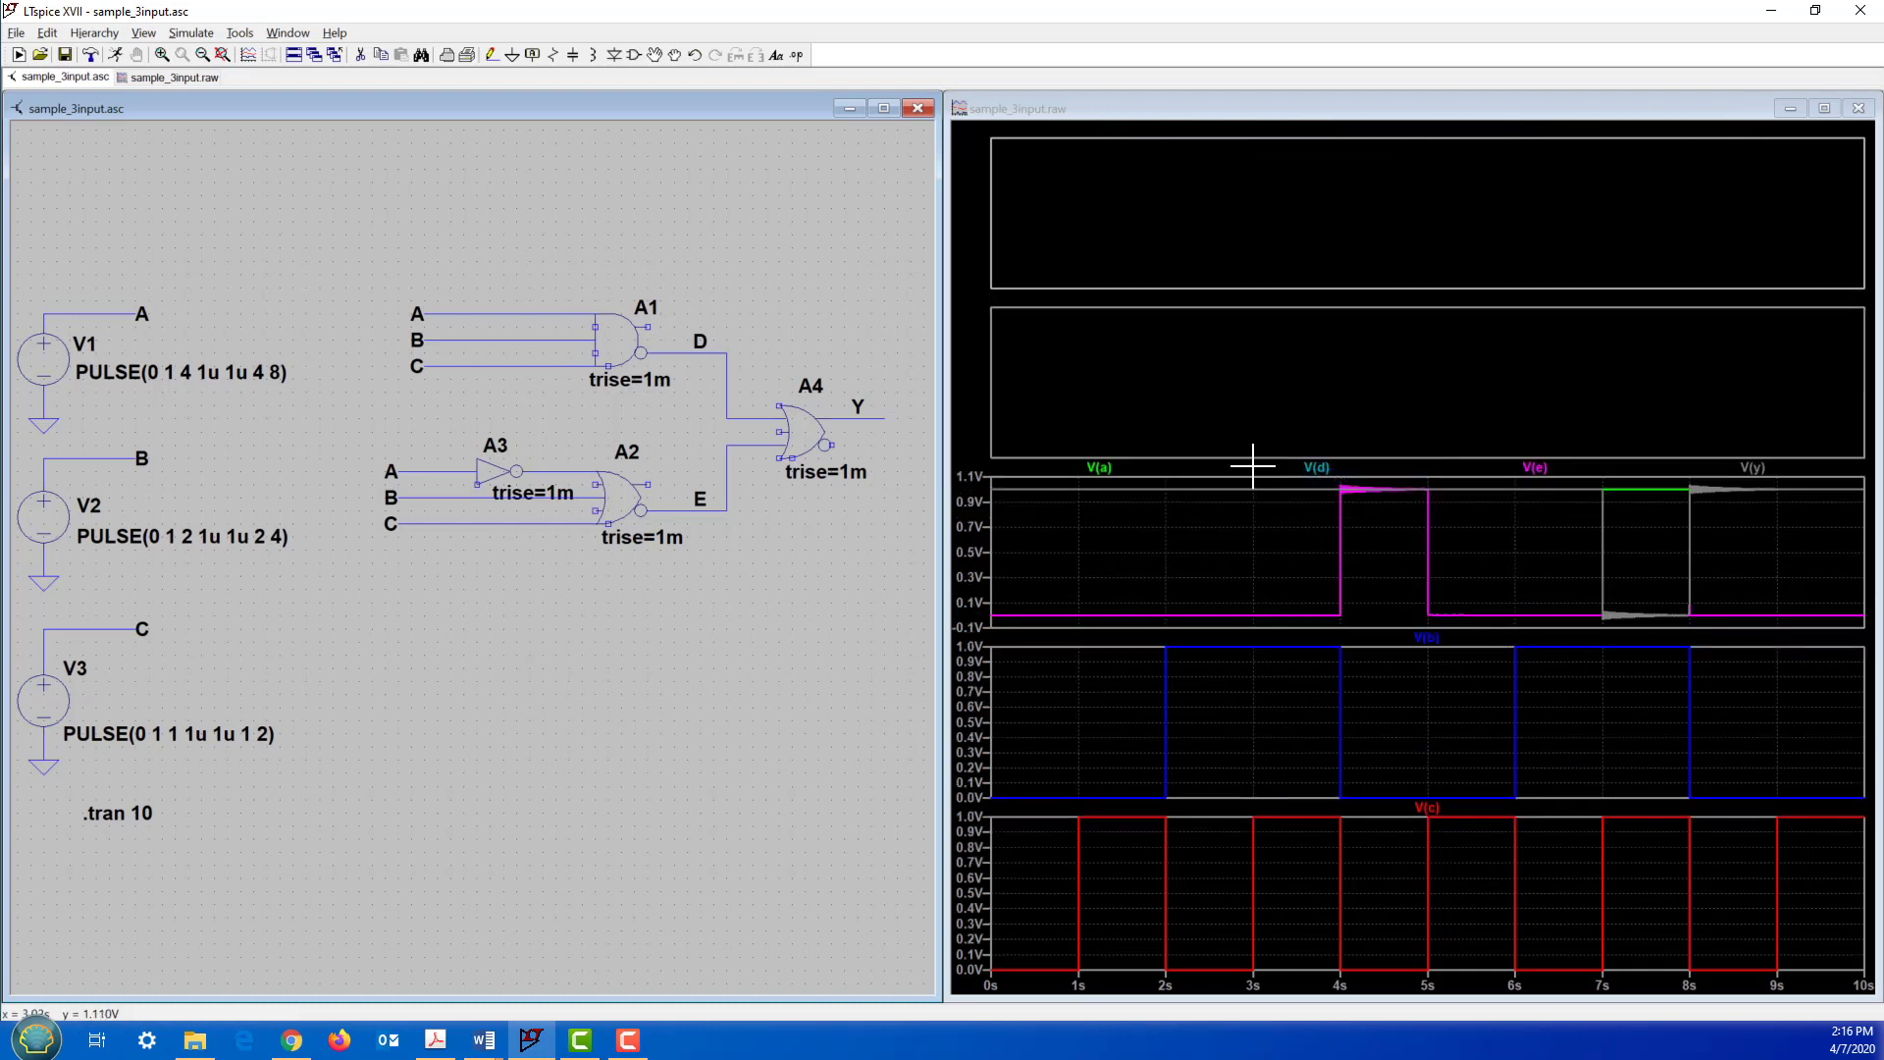
pyautogui.rightClick(1252, 432)
pyautogui.click(1294, 522)
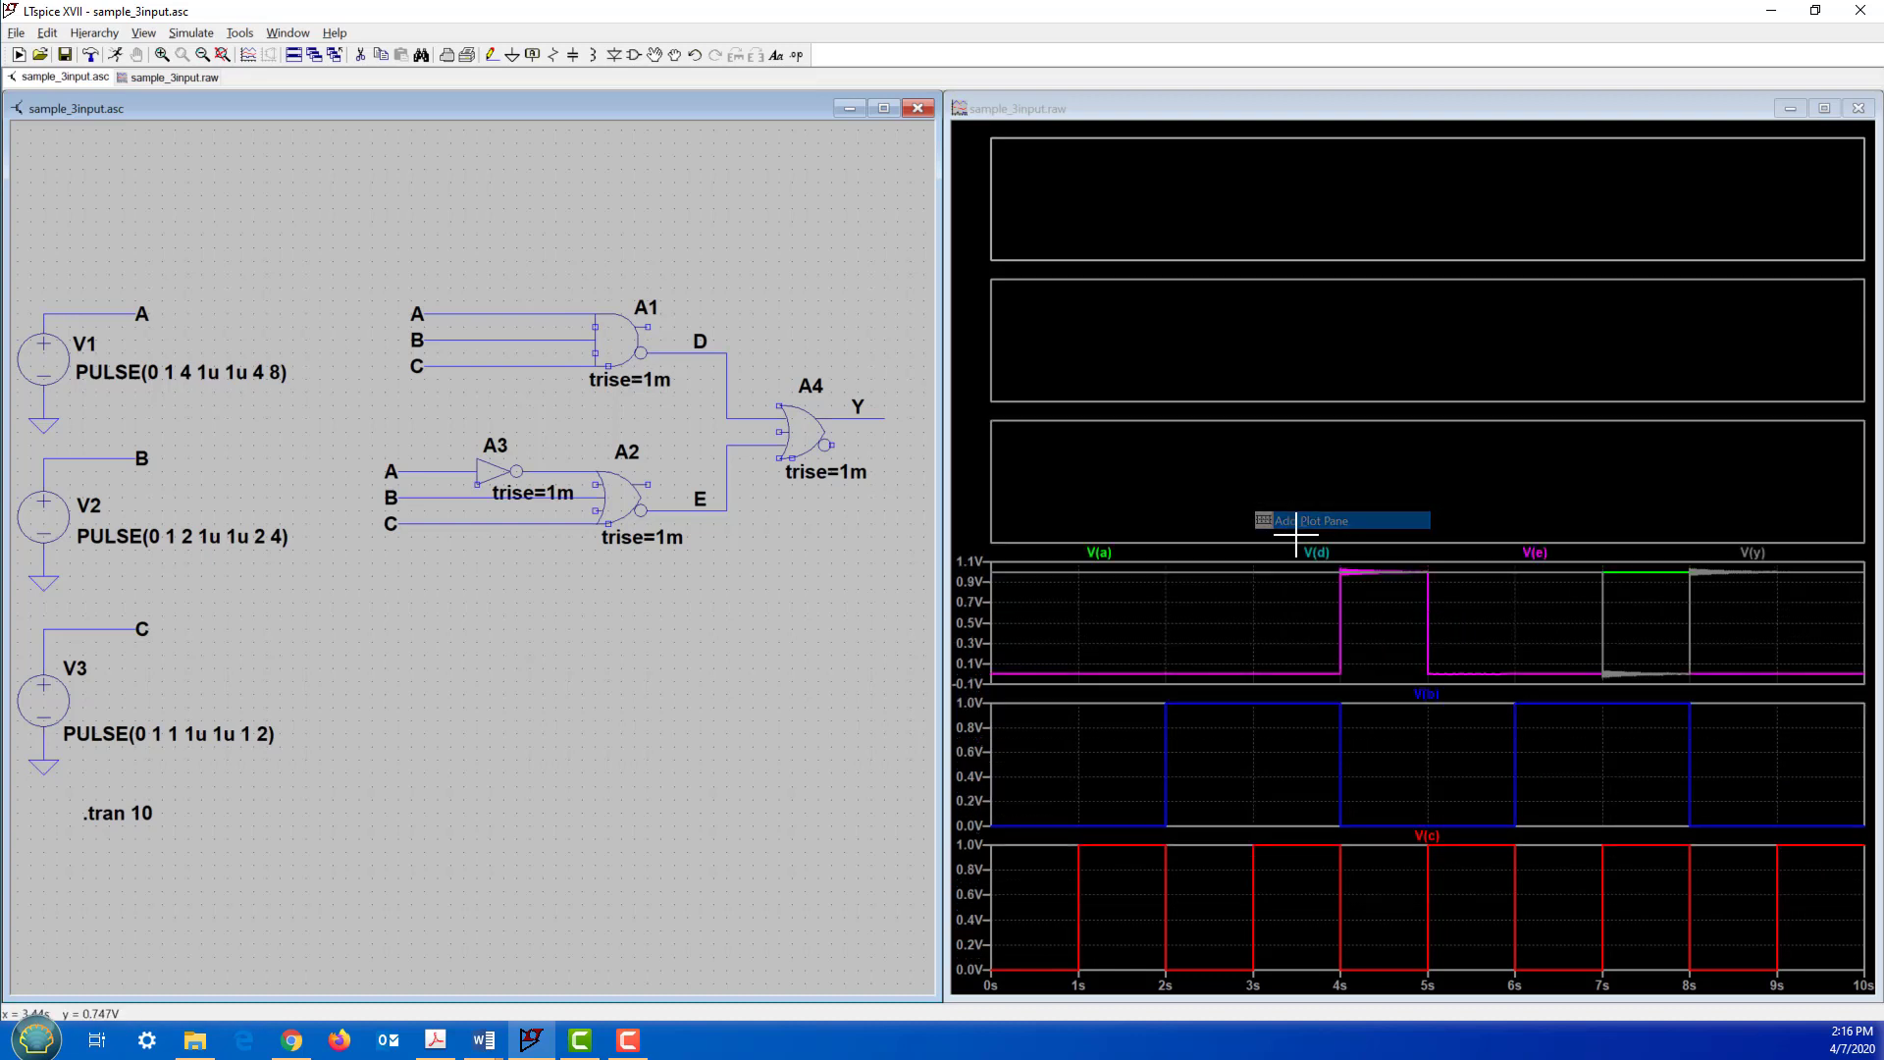
# Step: Rearrange the traces into separate panes ordered from top to bottom as V(a), V(b), V(c), V(d), V(e) and V(y)
pyautogui.moveTo(1127, 554); pyautogui.dragTo(1211, 197)
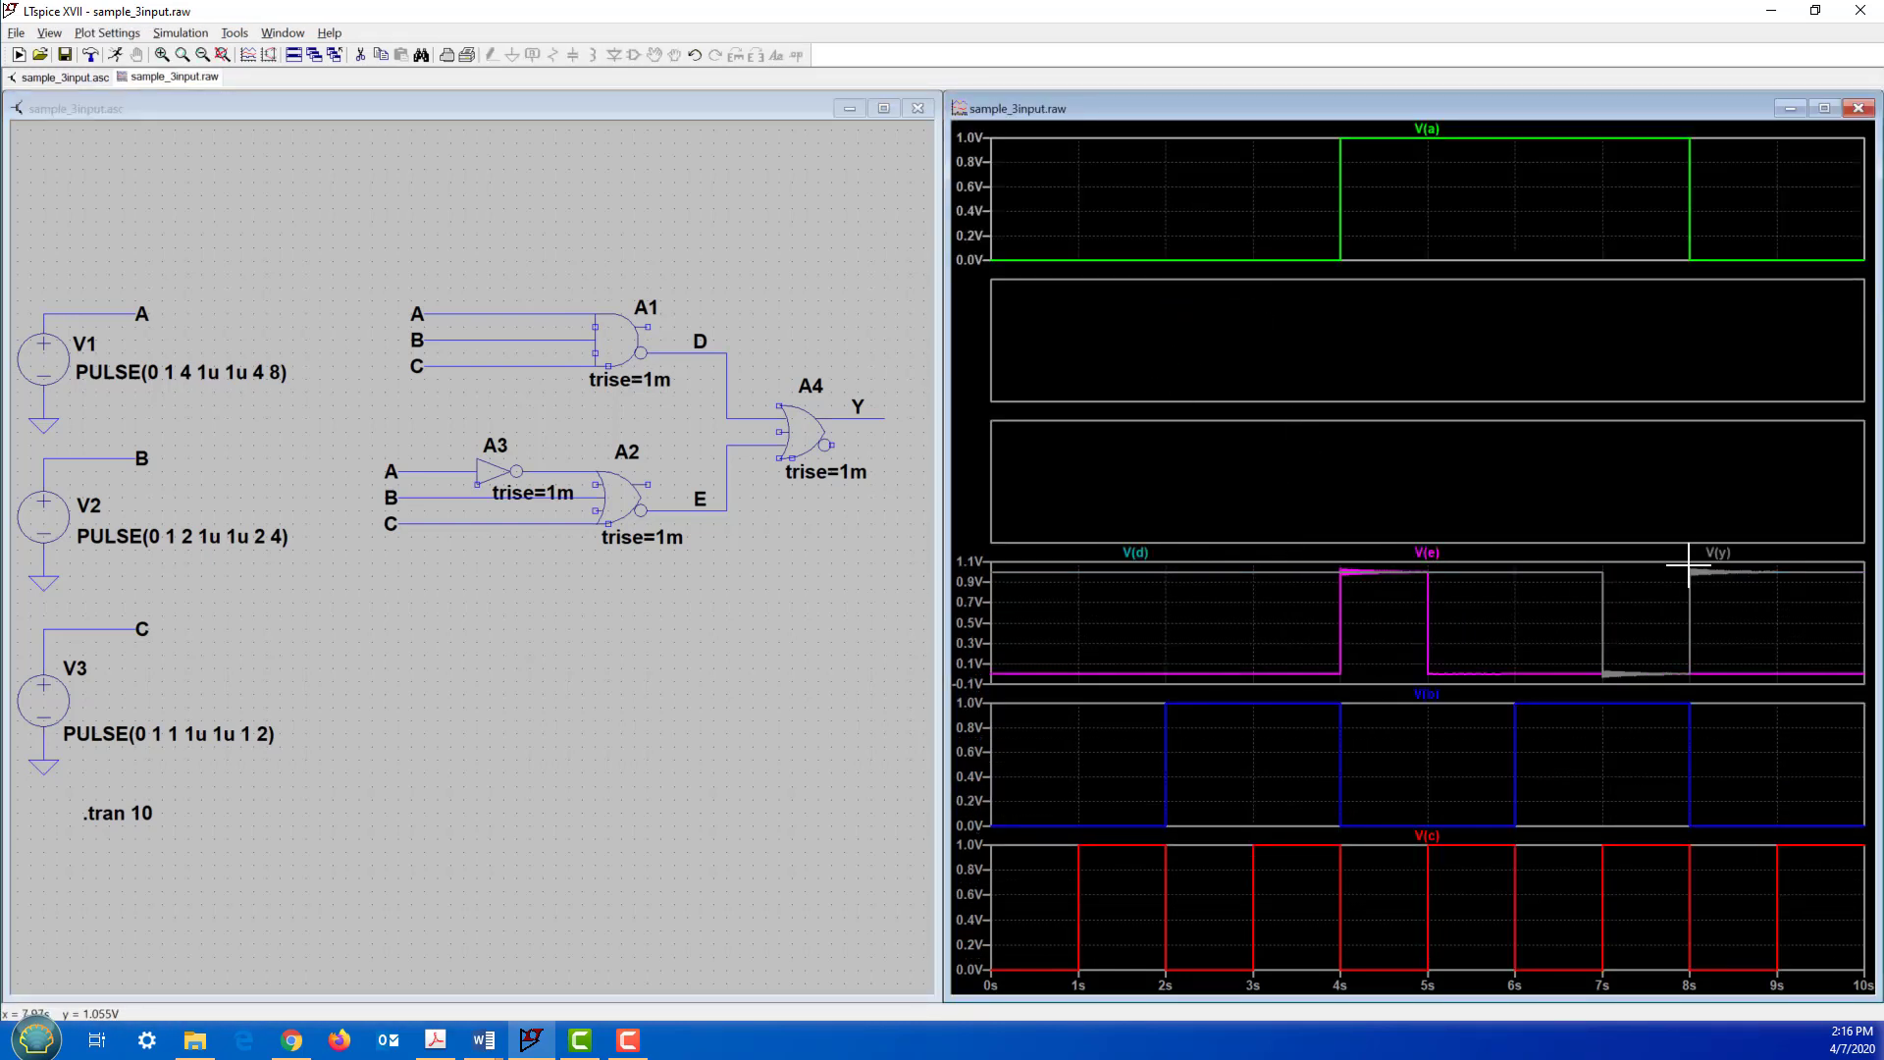
pyautogui.moveTo(1428, 555); pyautogui.dragTo(1433, 336)
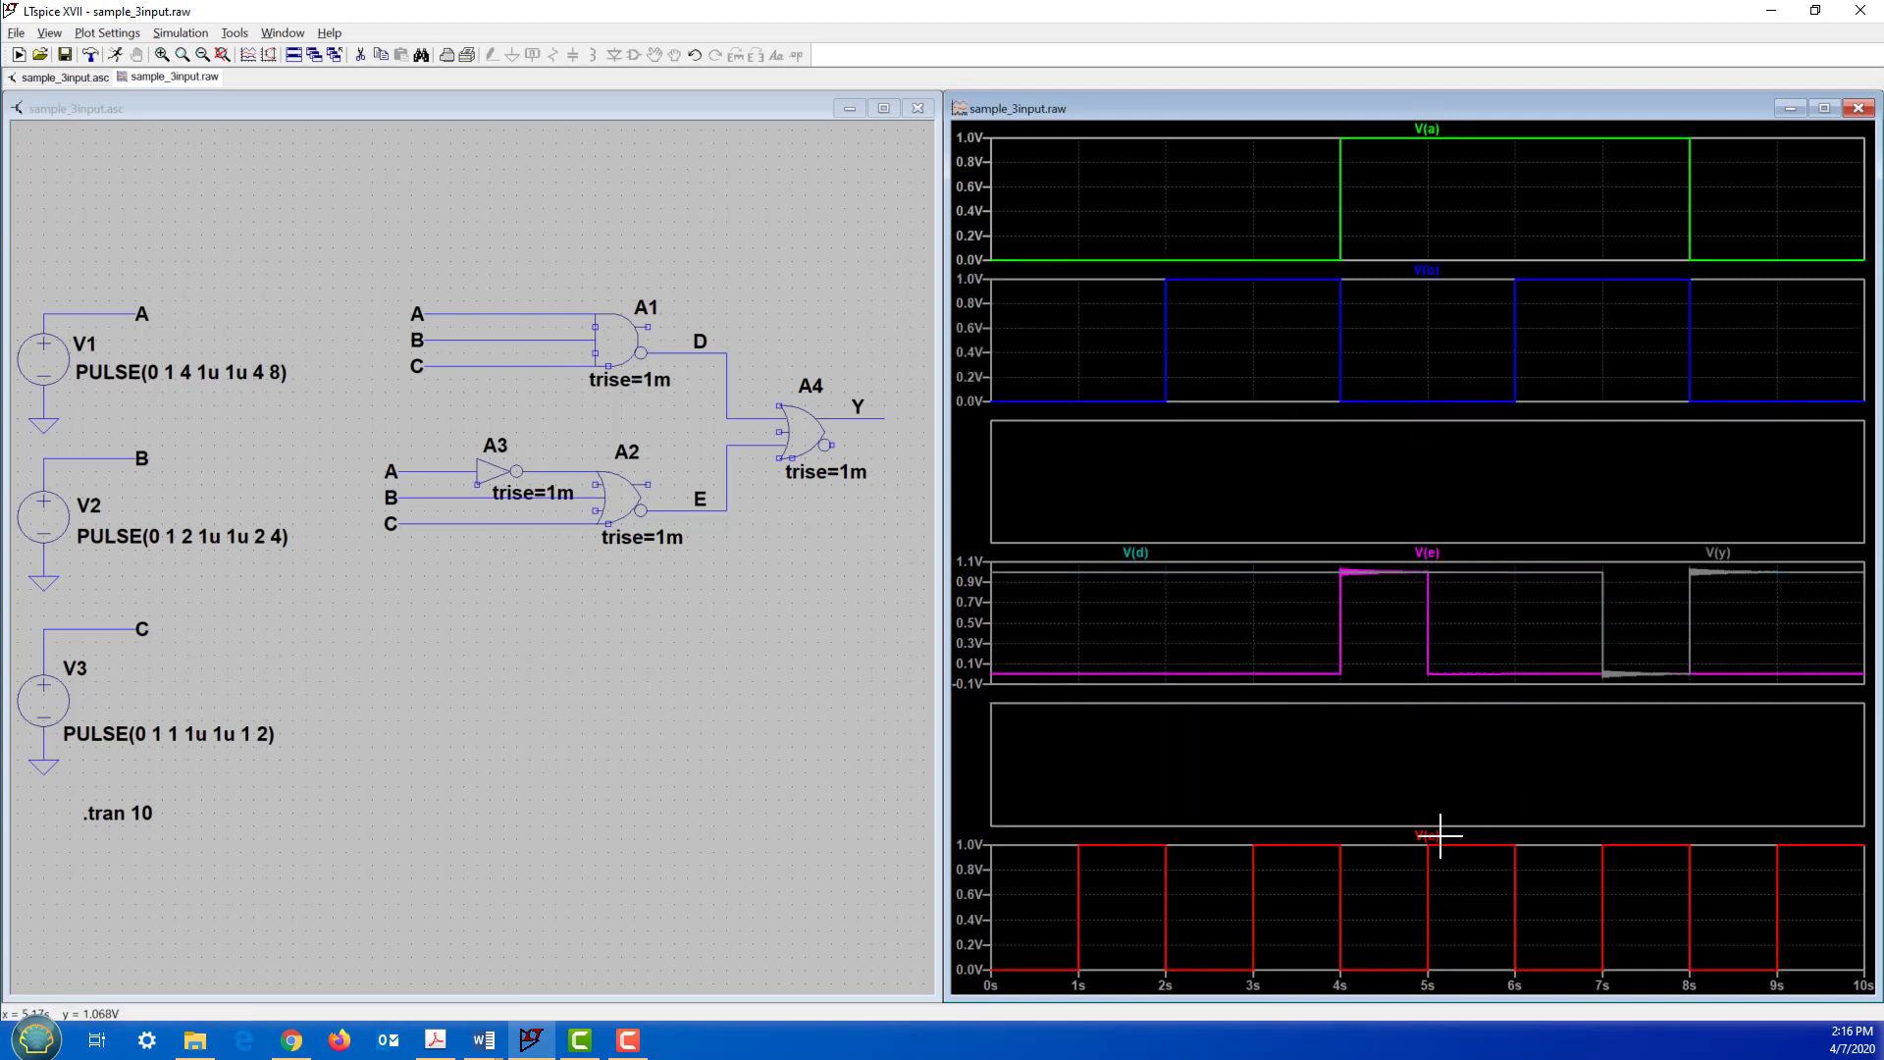
pyautogui.moveTo(1440, 835); pyautogui.dragTo(1422, 480)
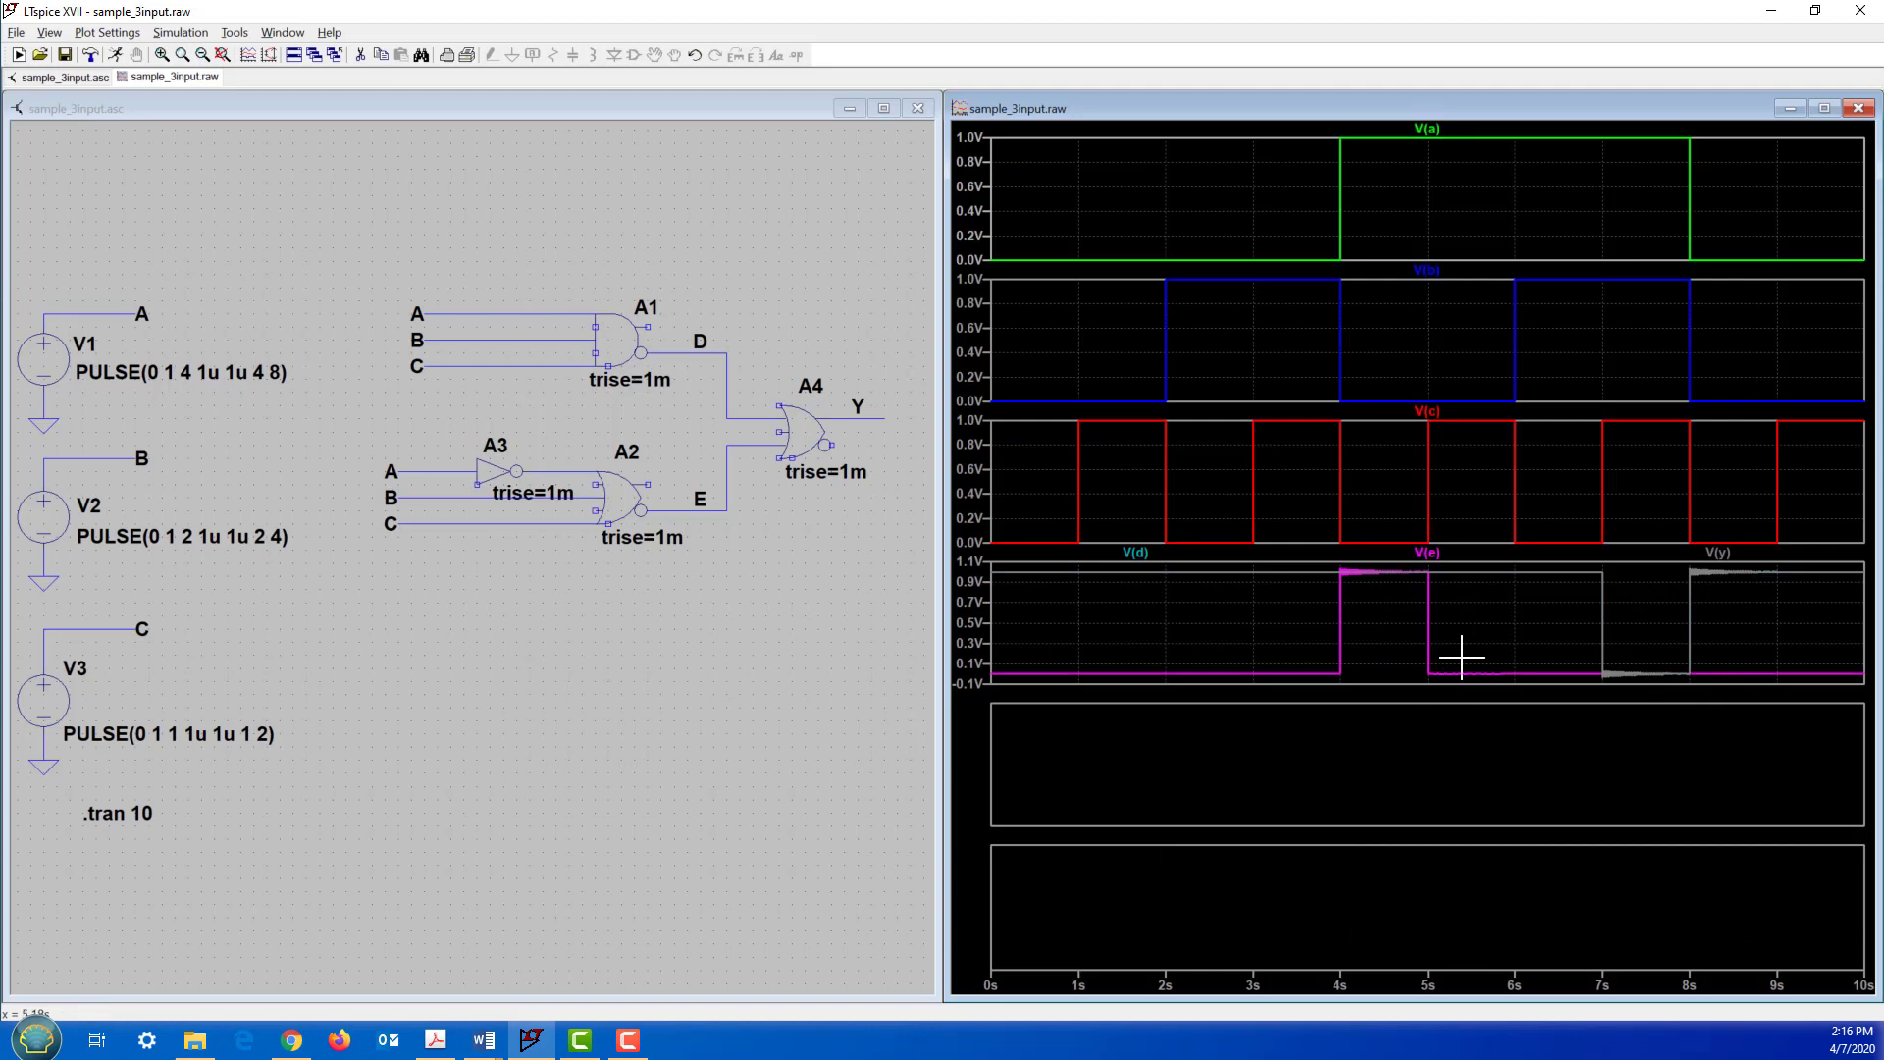
pyautogui.moveTo(1443, 551); pyautogui.dragTo(1369, 739)
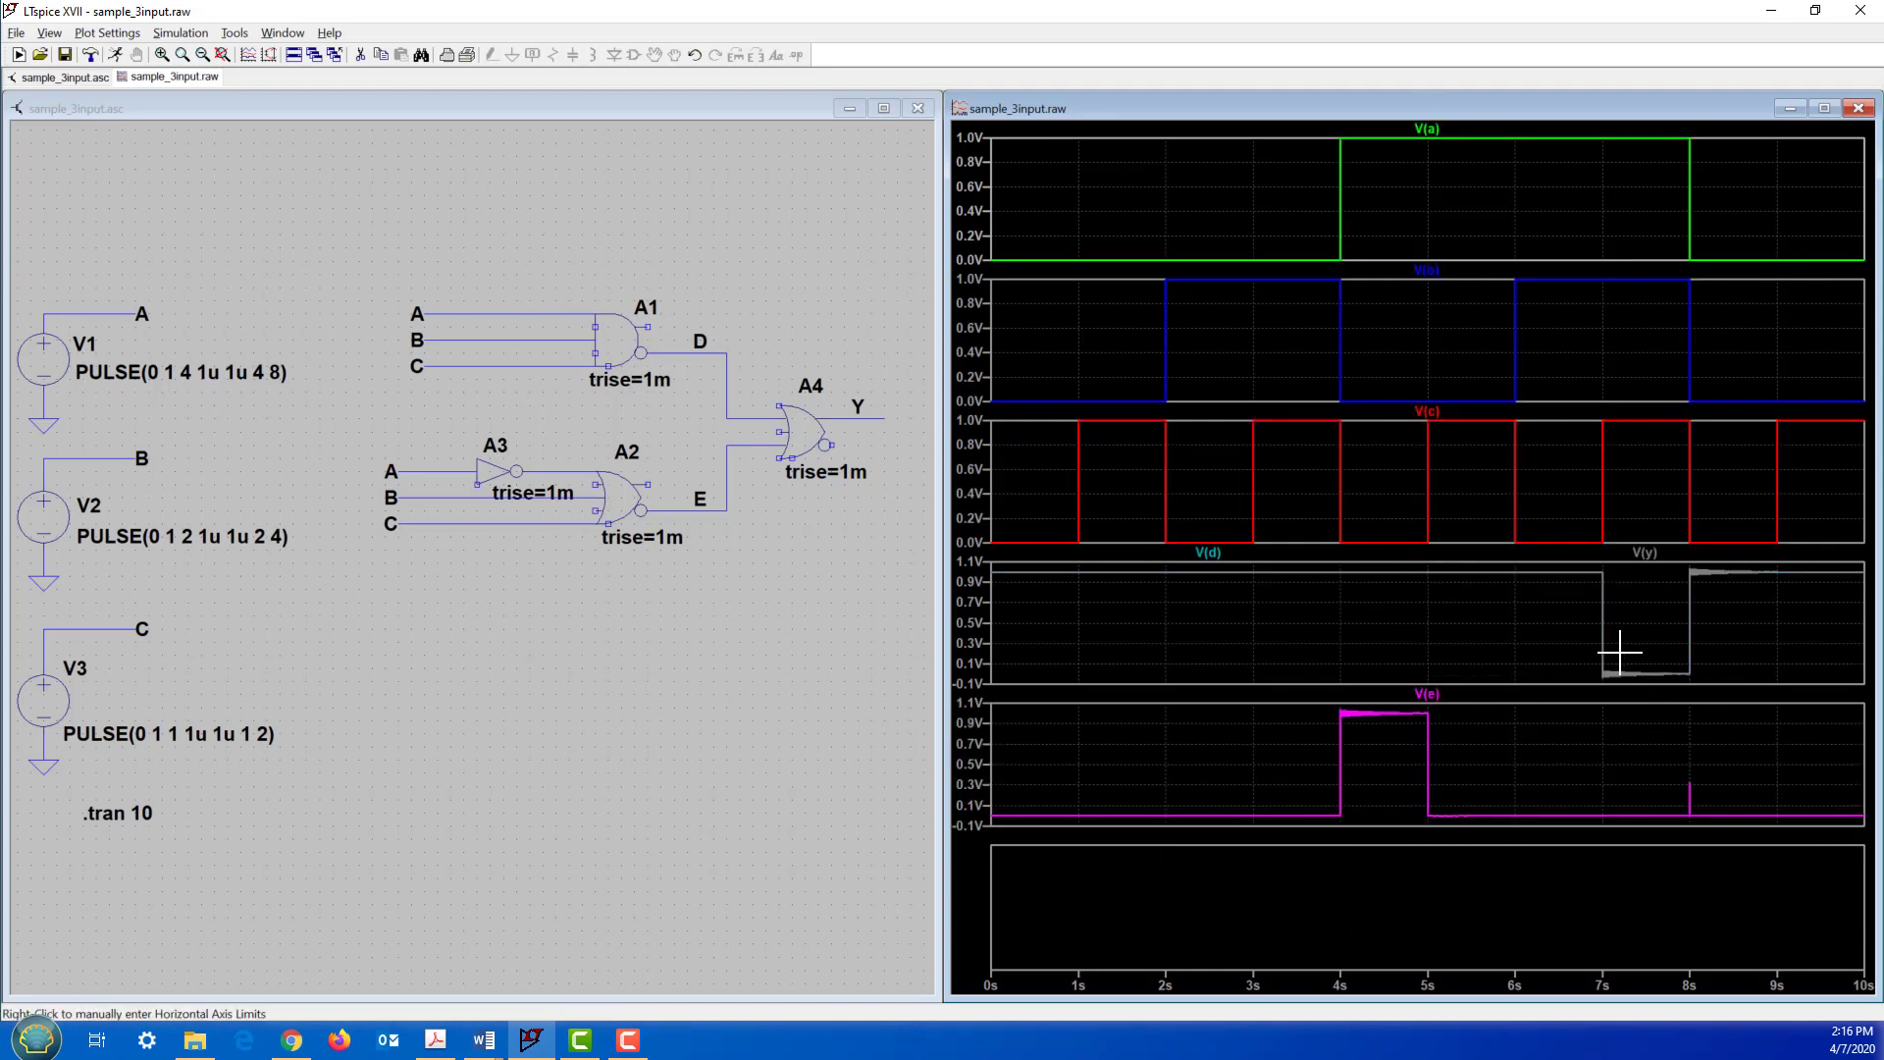
pyautogui.moveTo(1670, 556); pyautogui.dragTo(1581, 913)
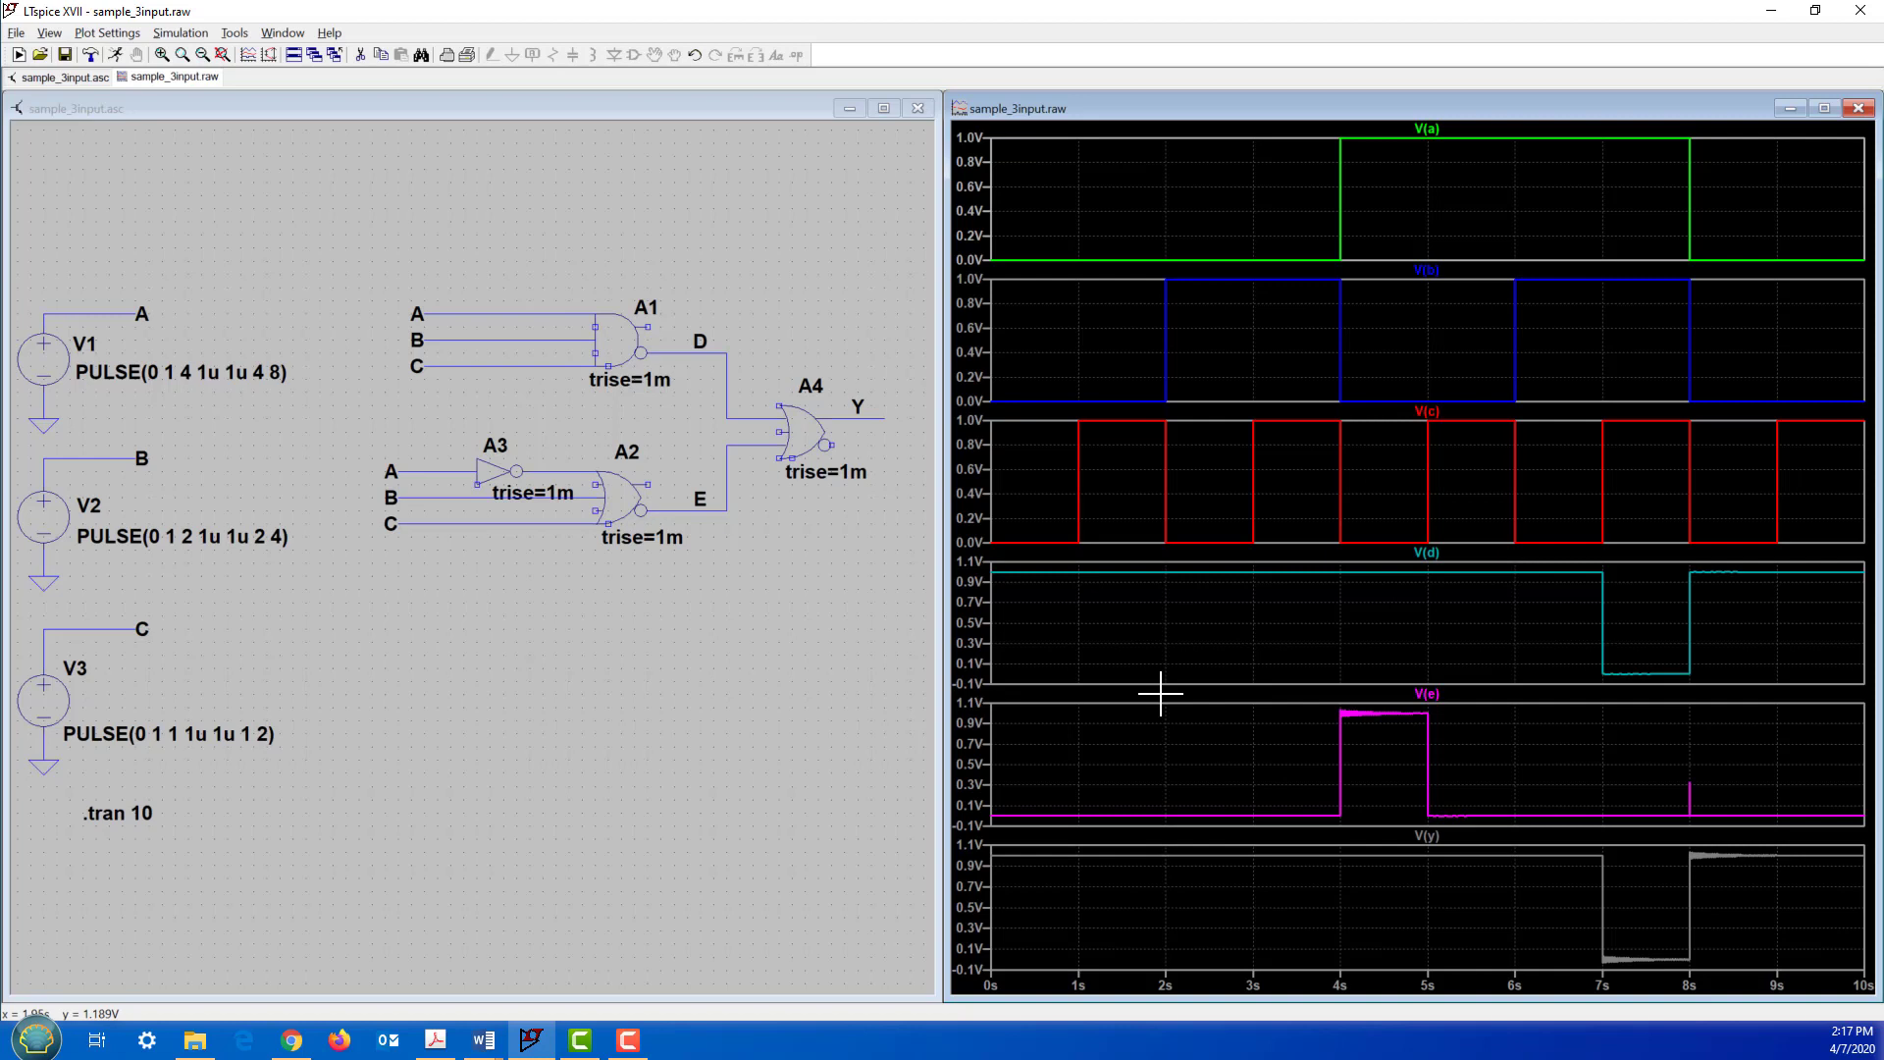
# Step: Maximize the schematic within LTspice, restore the program window to its smaller size and minimize the Sample_Circuits.pdf window
pyautogui.click(883, 112)
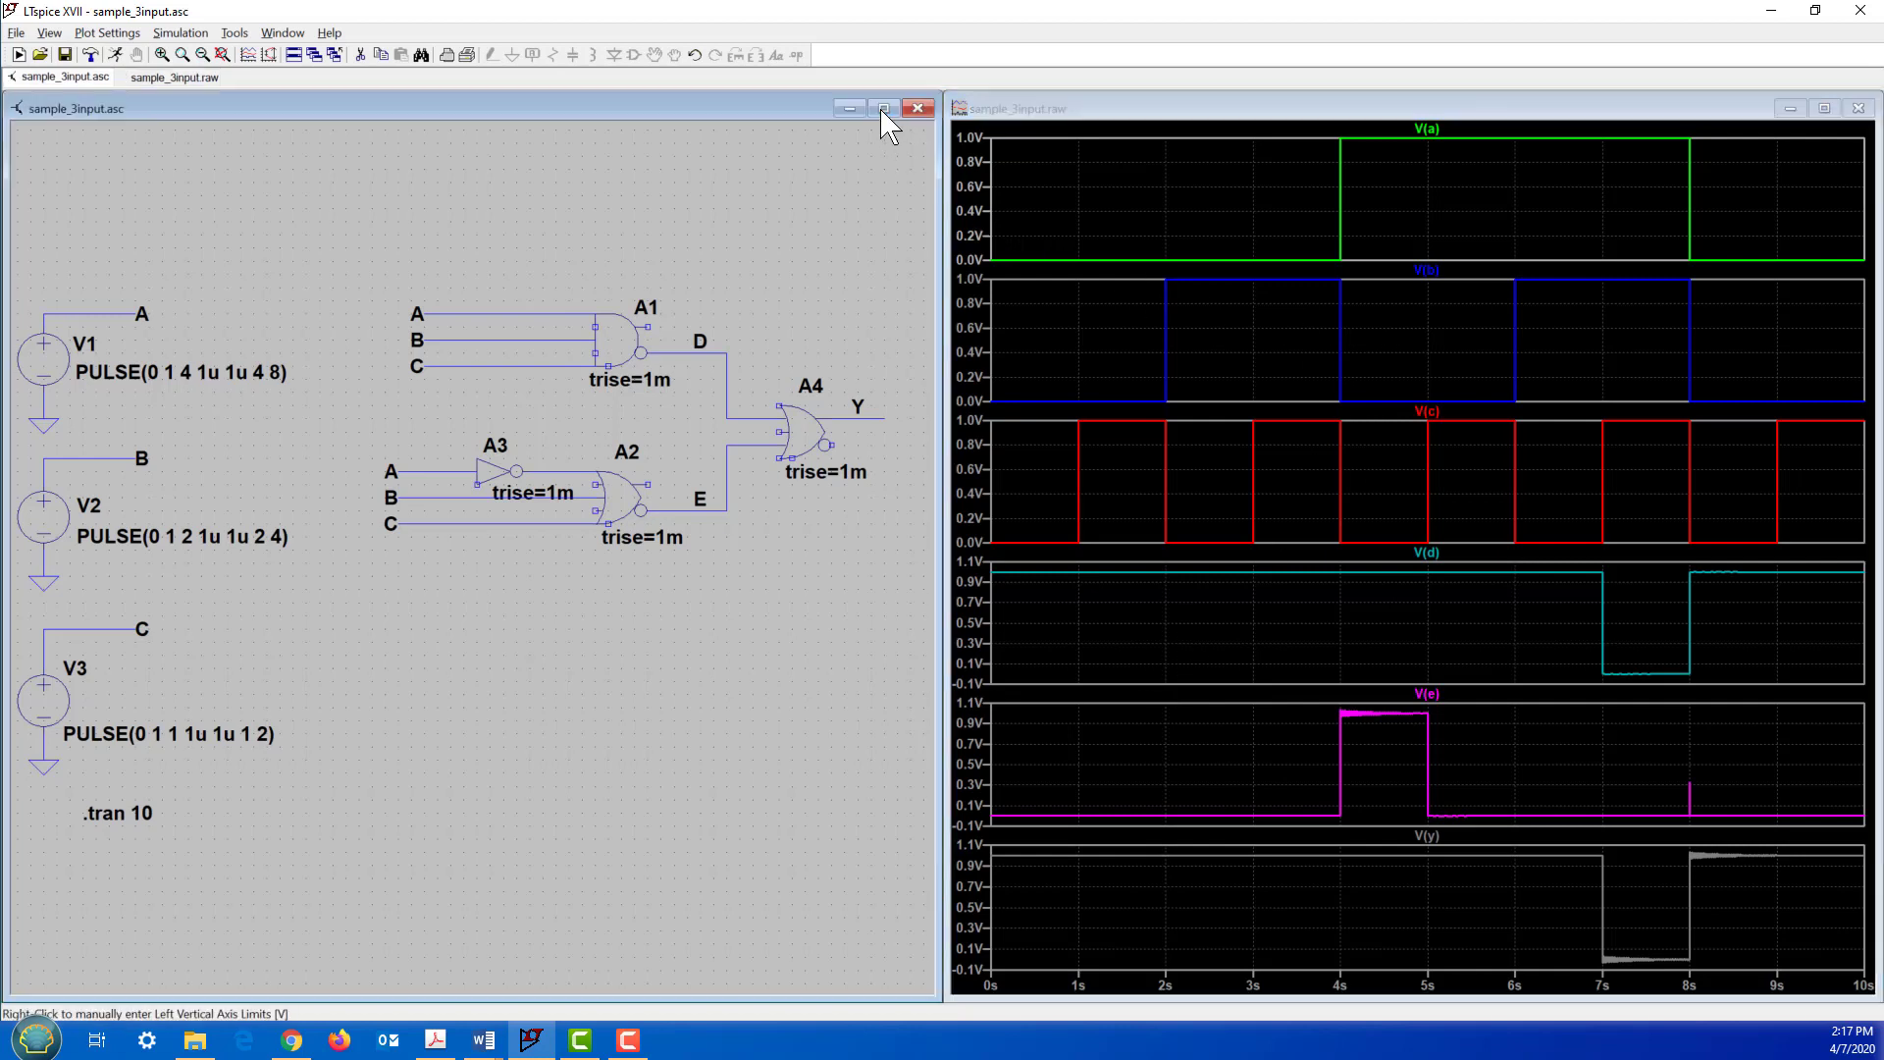
pyautogui.click(883, 109)
pyautogui.click(1815, 10)
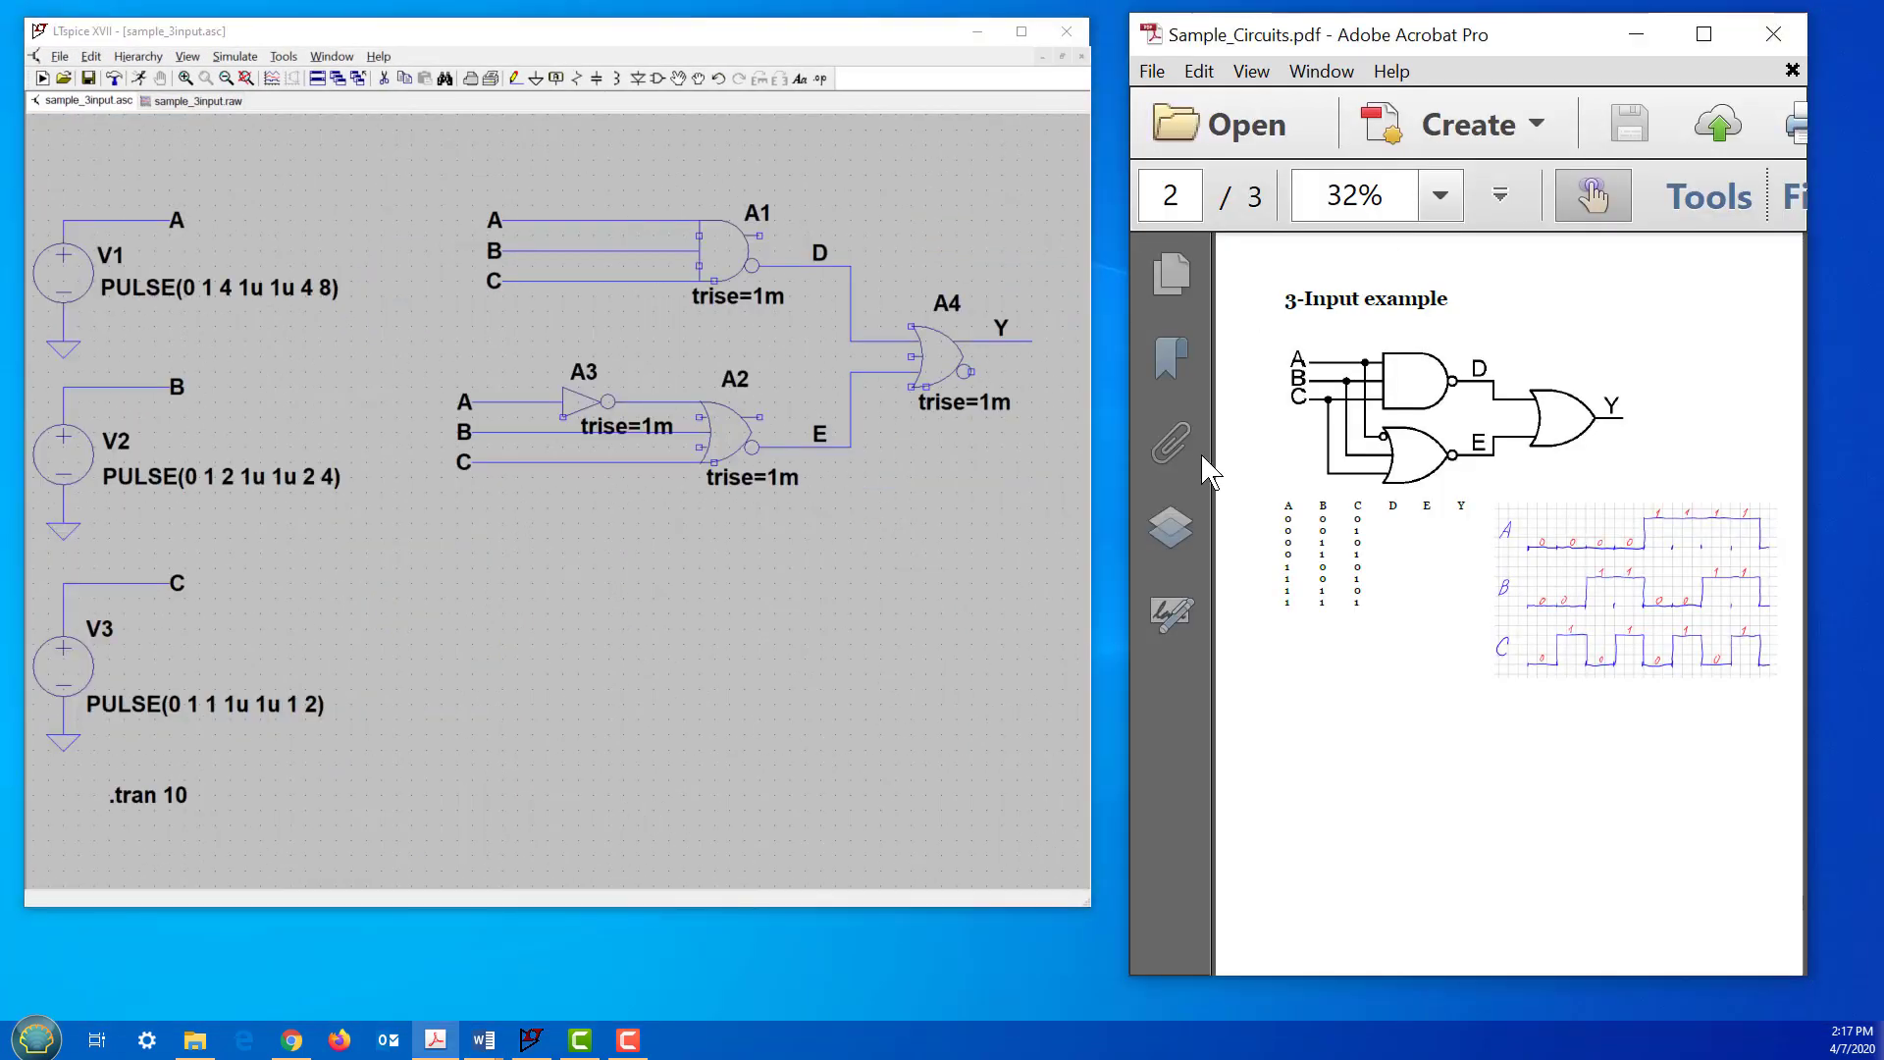
pyautogui.click(1636, 34)
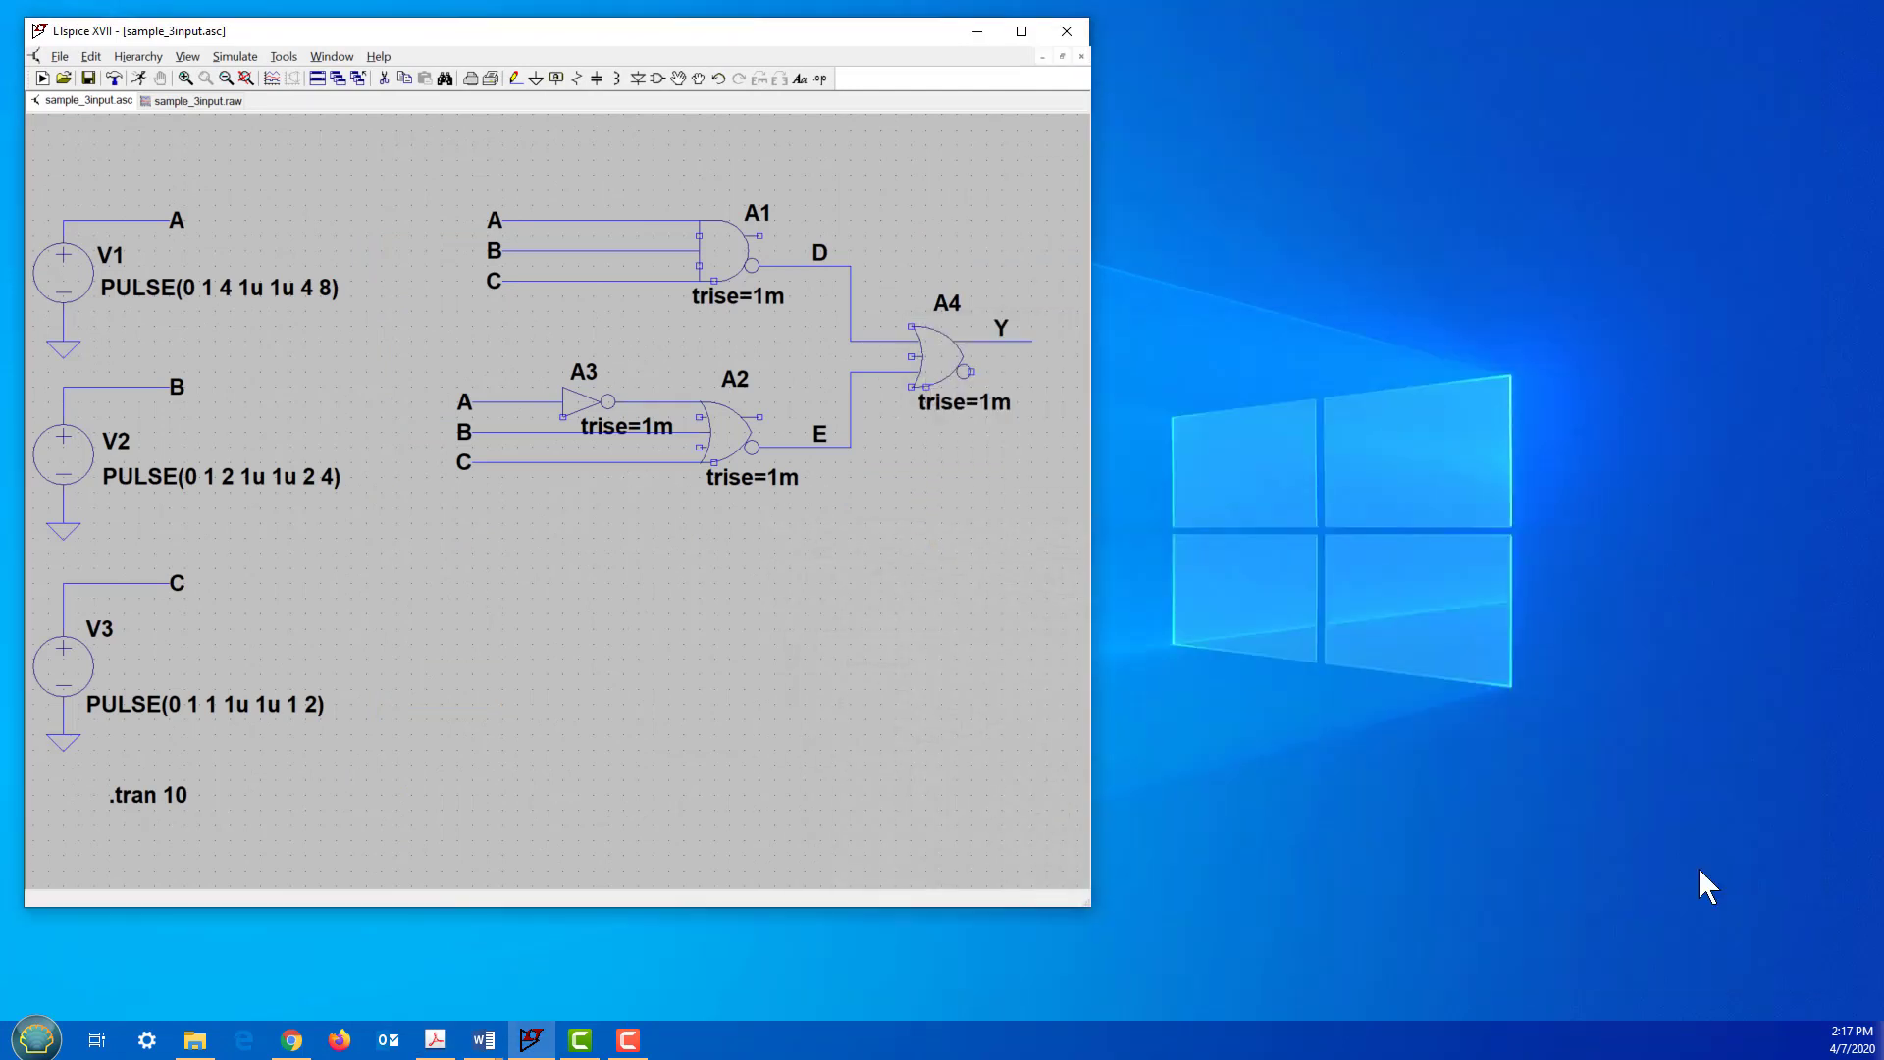
# Step: Switch to Sample_Circuits.docx in Word and place its window beside the schematic, showing the 3-Input example section
pyautogui.hotkey('alt', 'Tab')
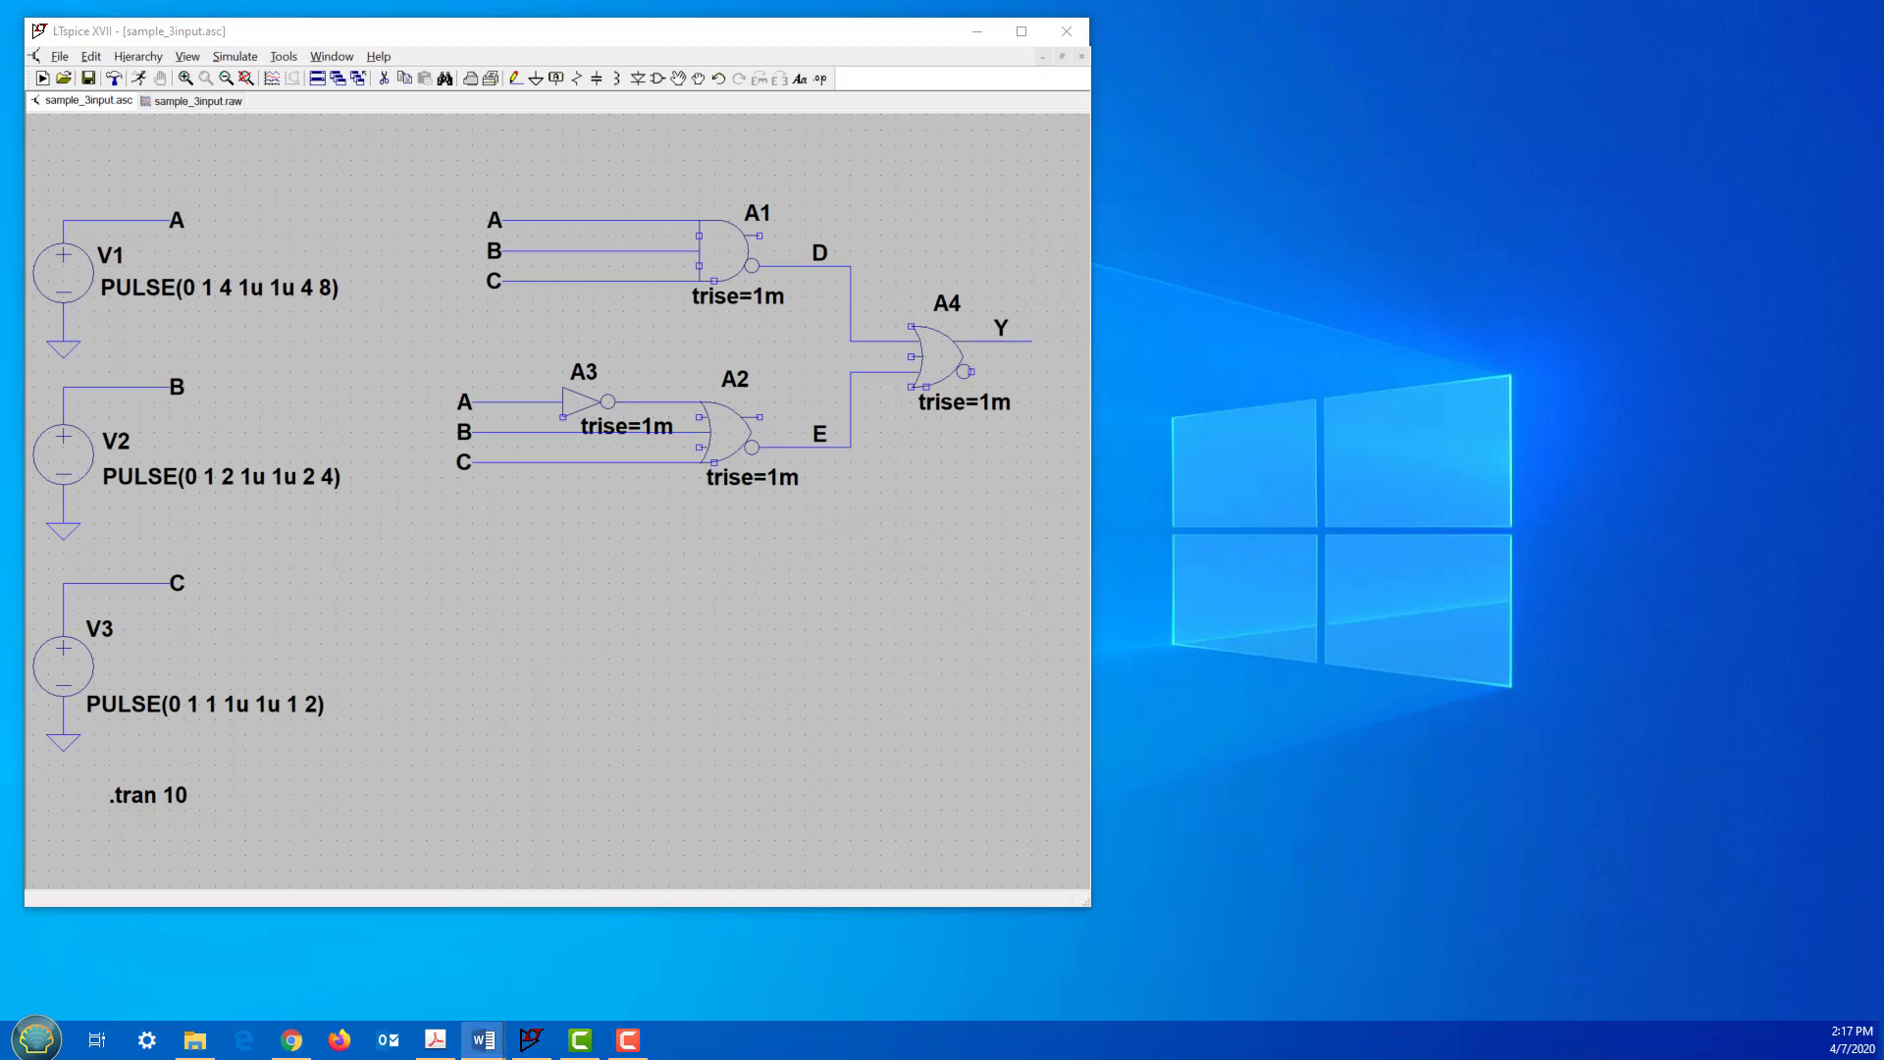
pyautogui.moveTo(1883, 13); pyautogui.dragTo(1390, 44)
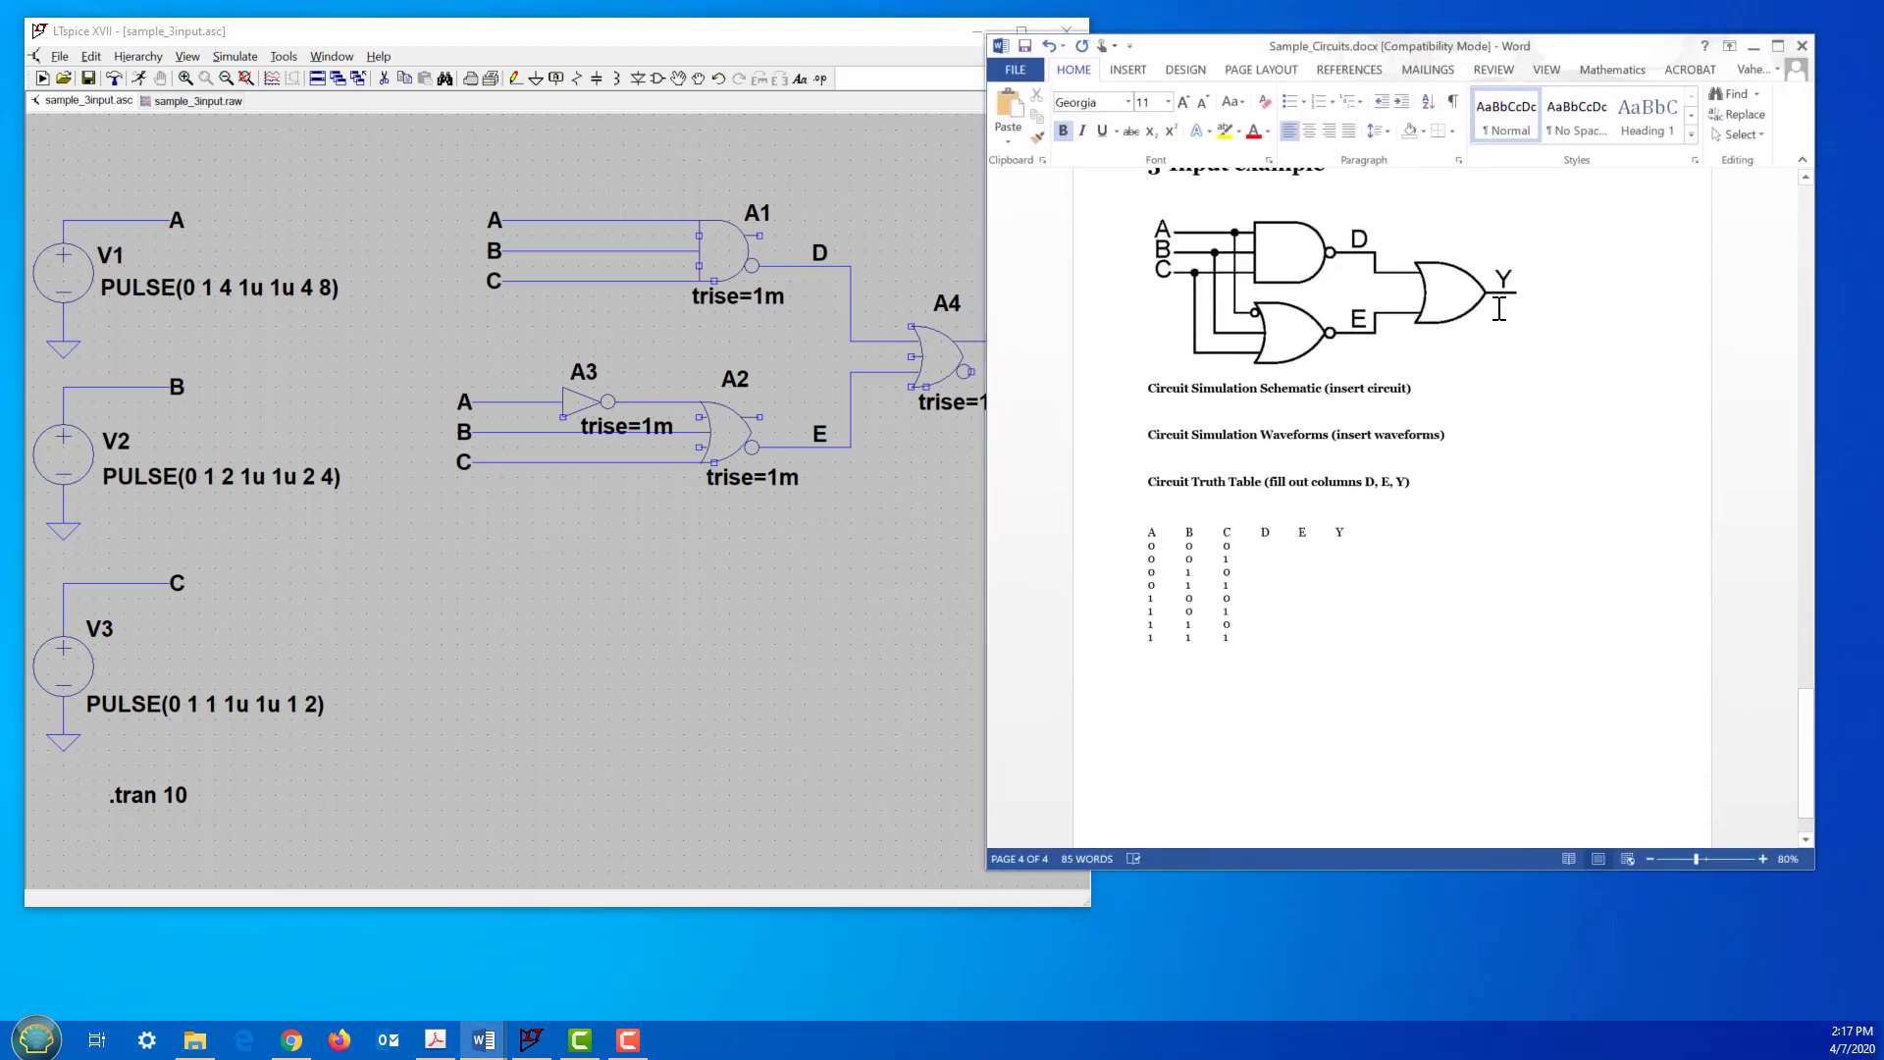
pyautogui.scroll(2, 1494, 305)
pyautogui.scroll(-1, 1484, 302)
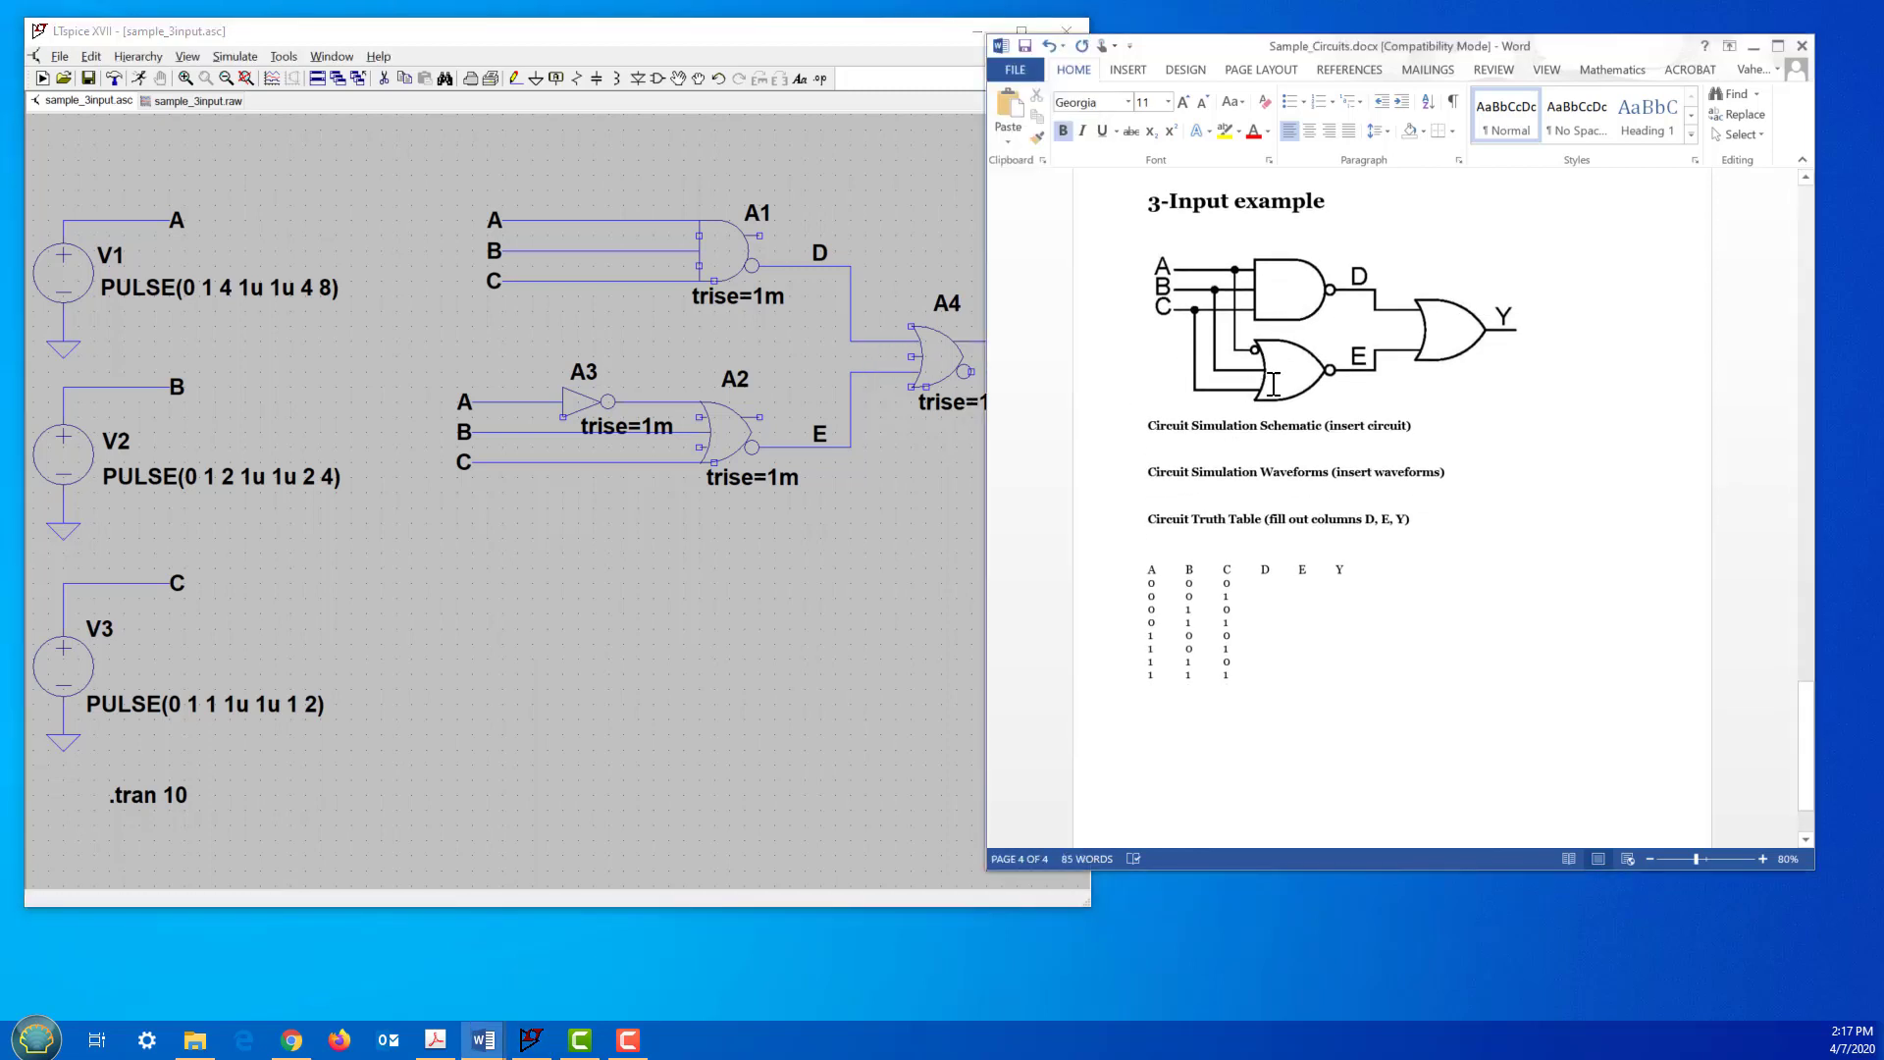
# Step: Fit the whole LTspice schematic in view, copy it as a bitmap and paste it under the Circuit Simulation Schematic heading in Sample_Circuits.docx
pyautogui.click(799, 592)
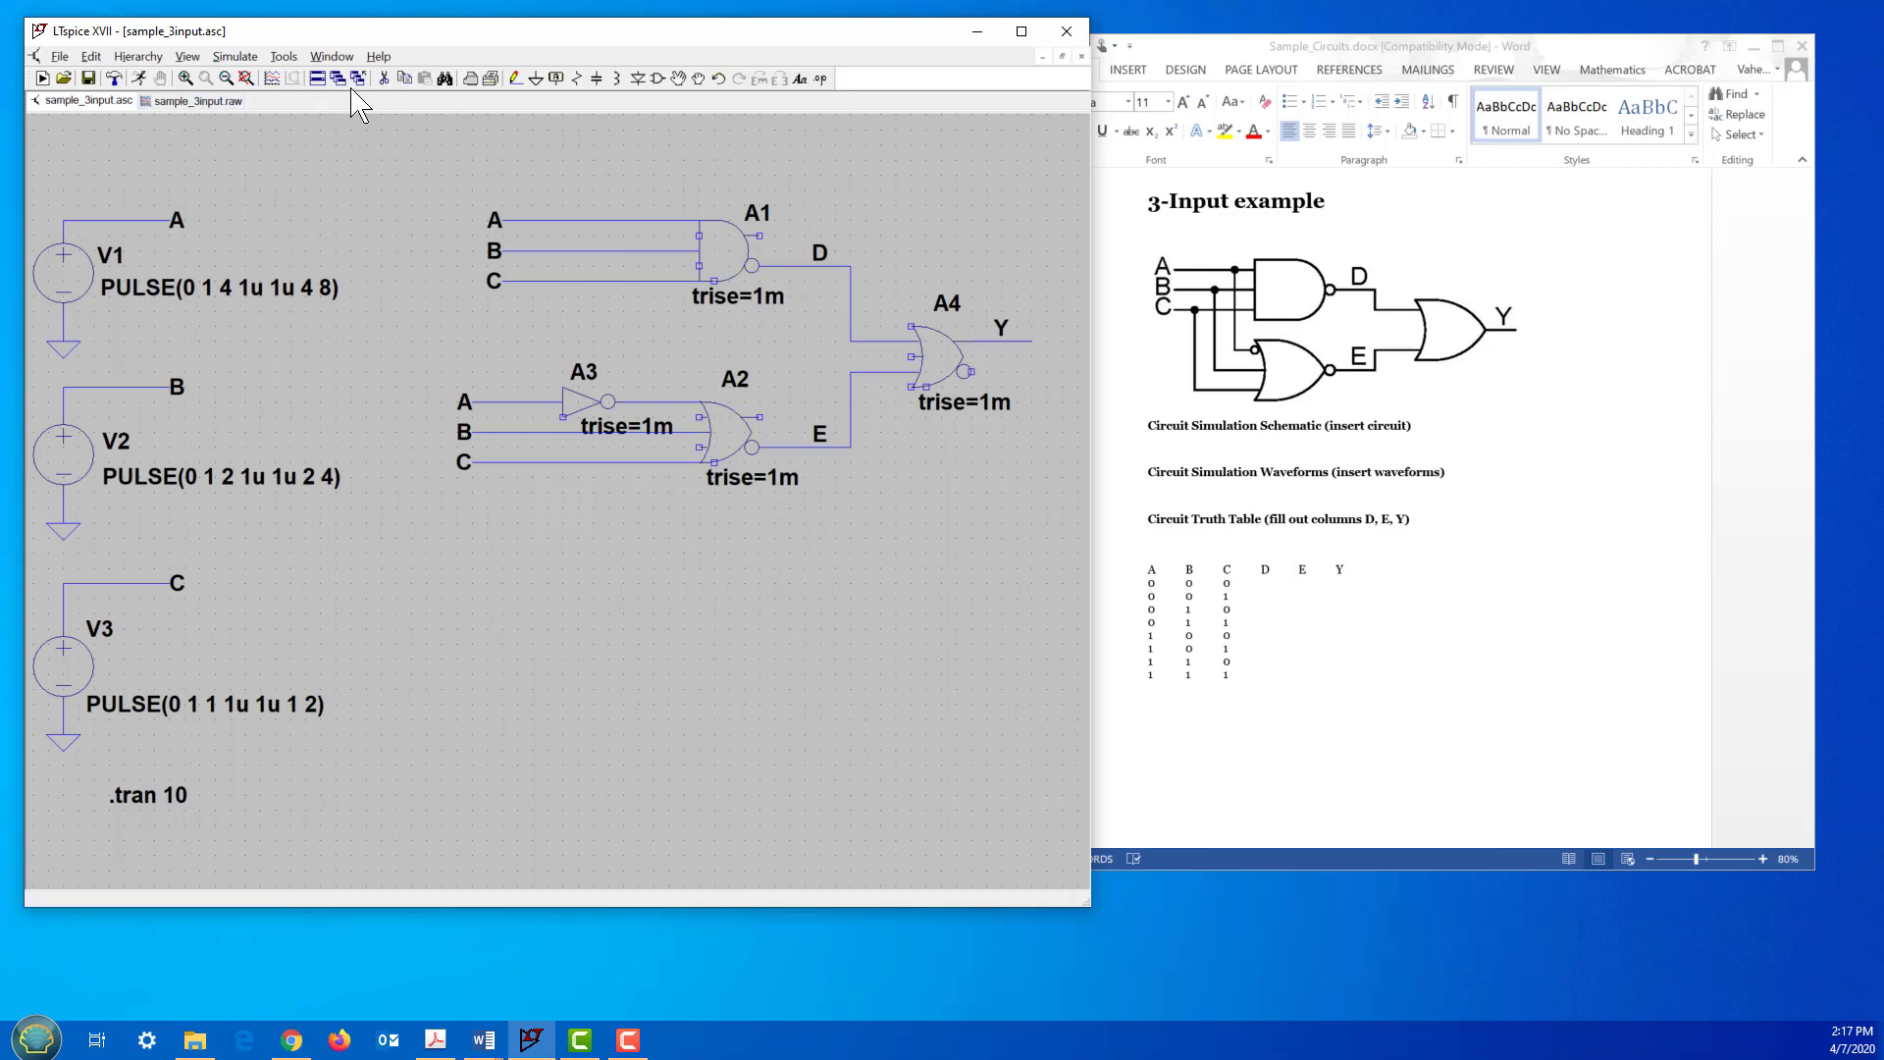
pyautogui.click(245, 78)
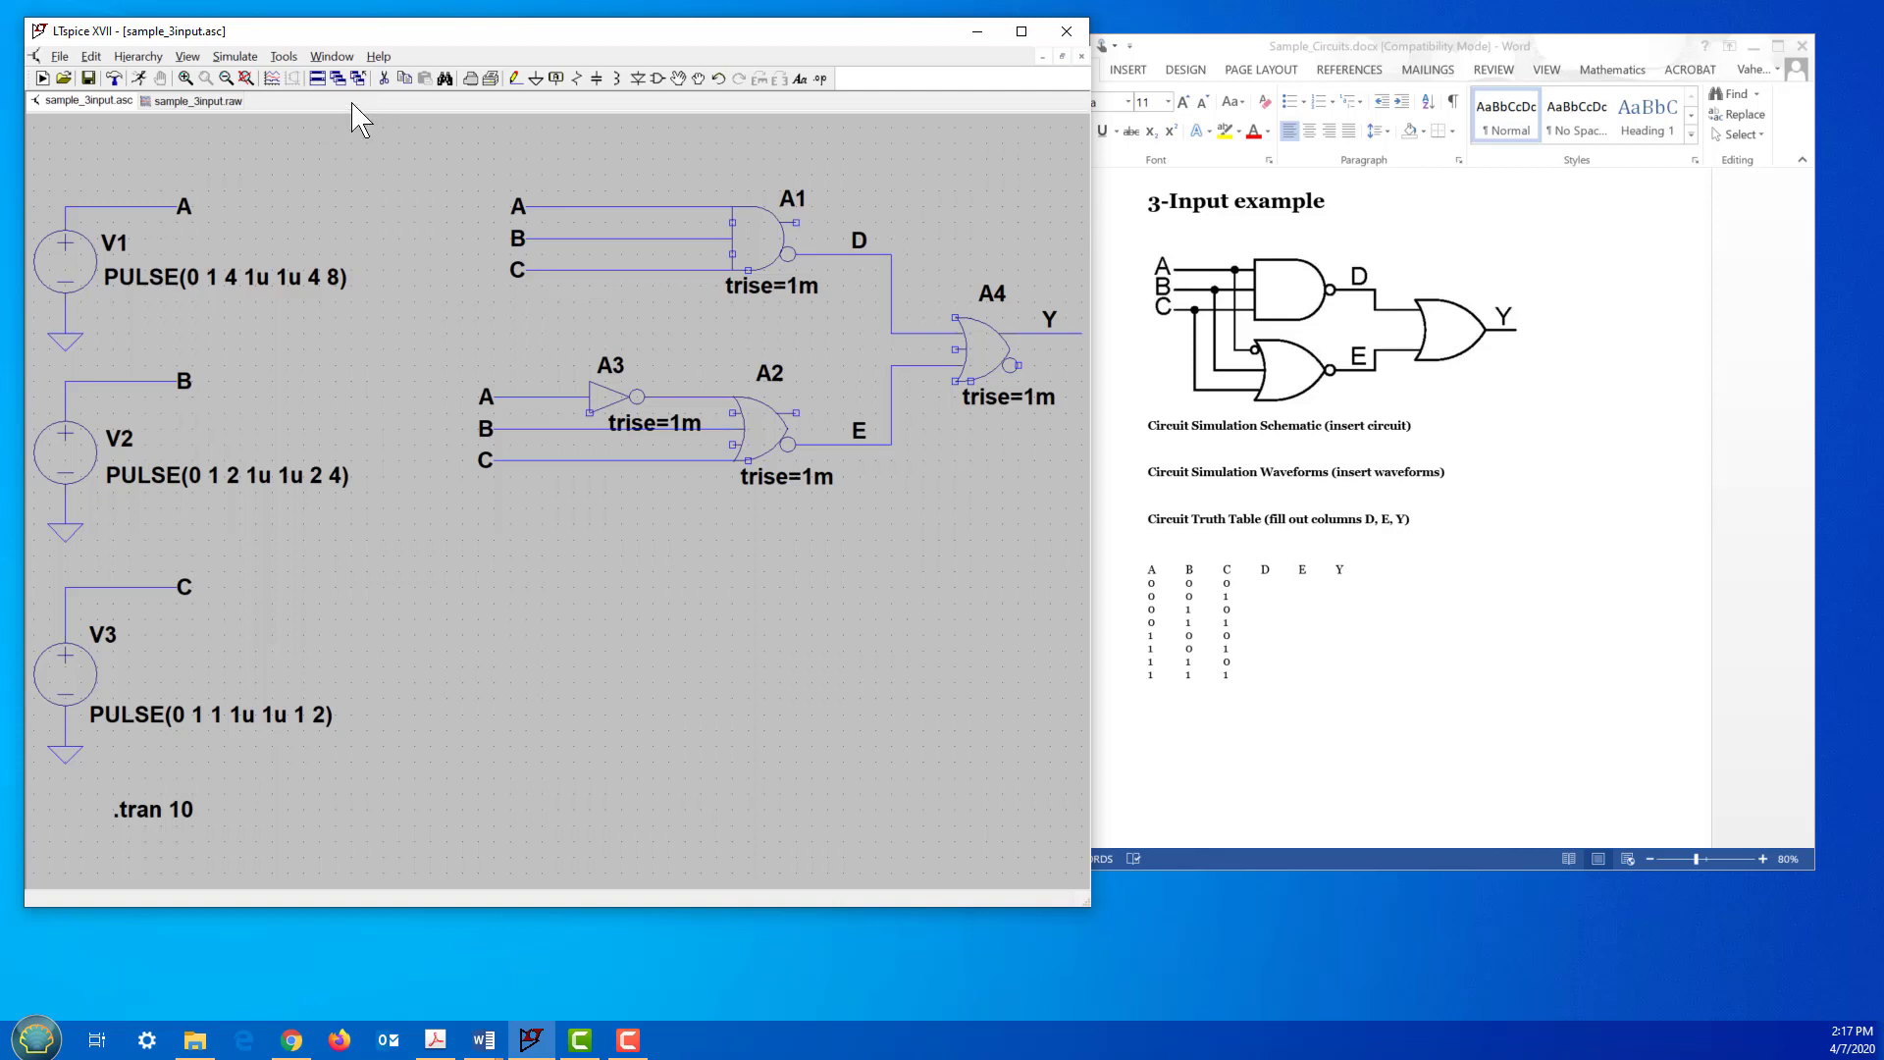
pyautogui.click(284, 56)
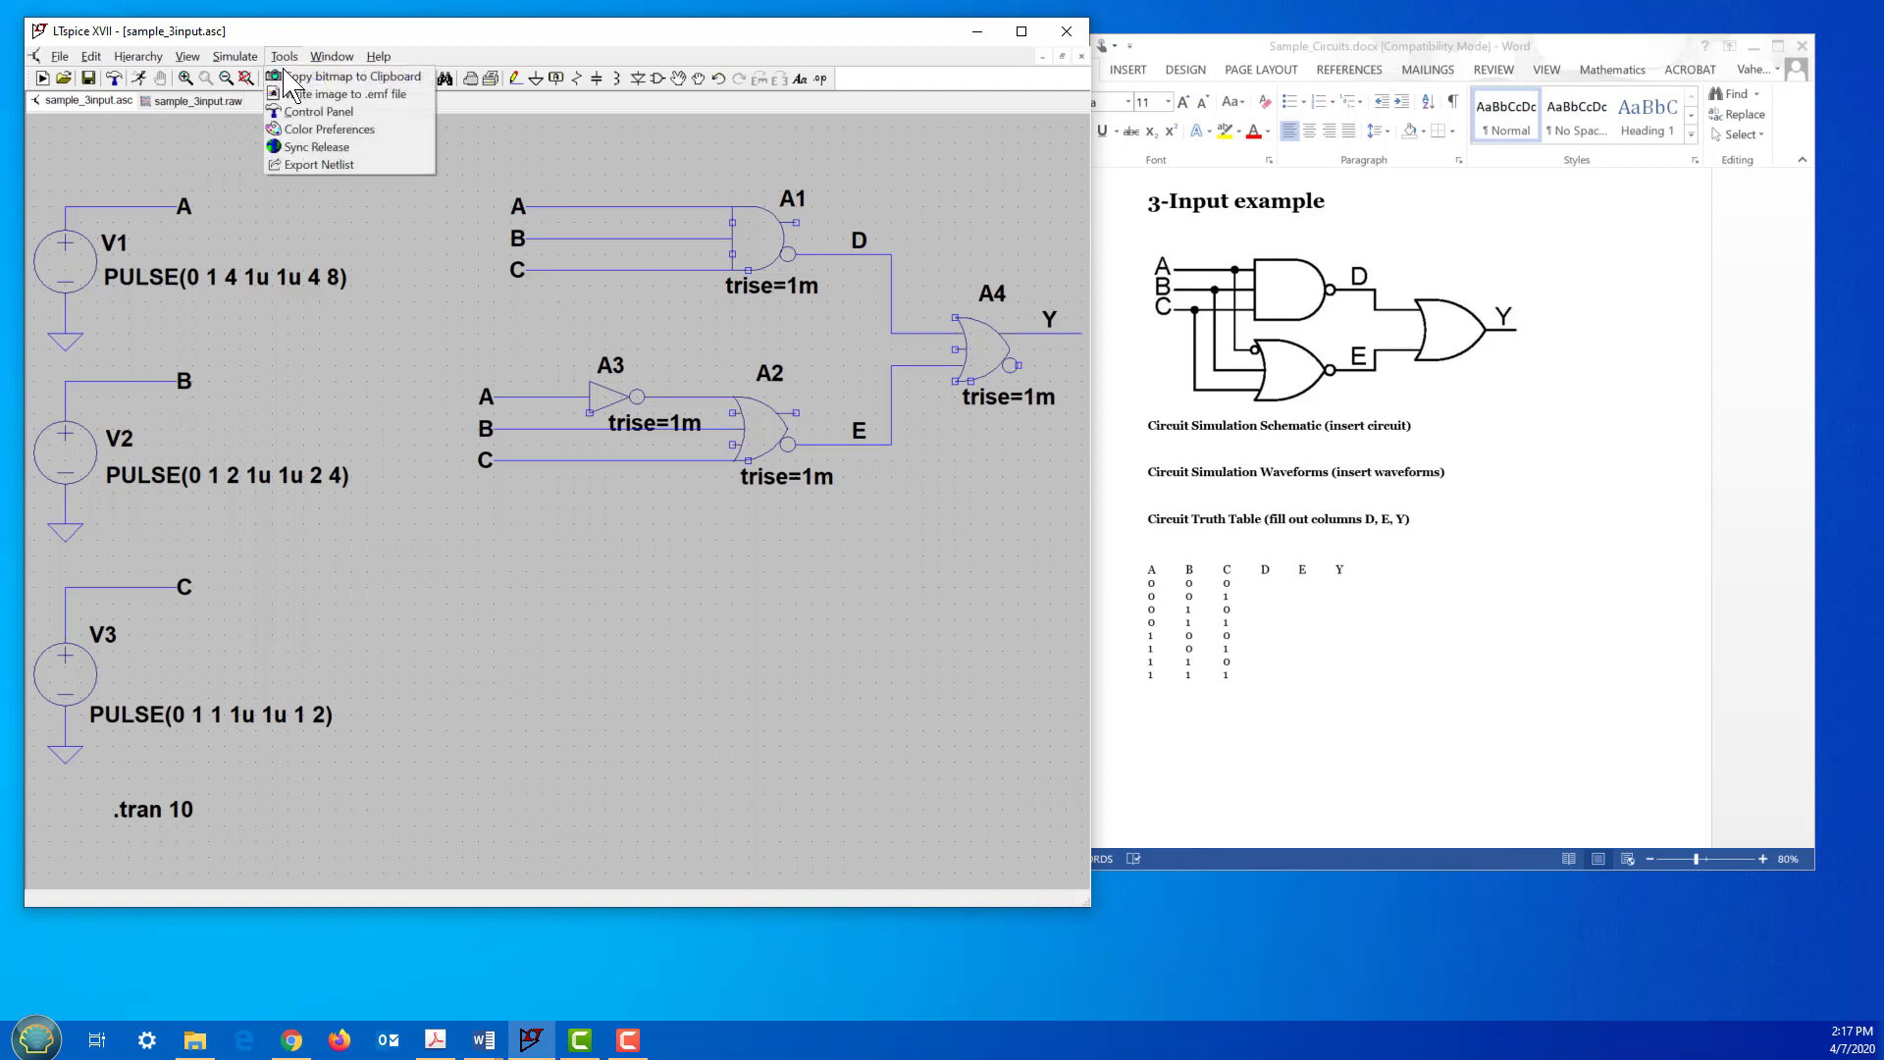
pyautogui.click(350, 76)
pyautogui.click(1281, 477)
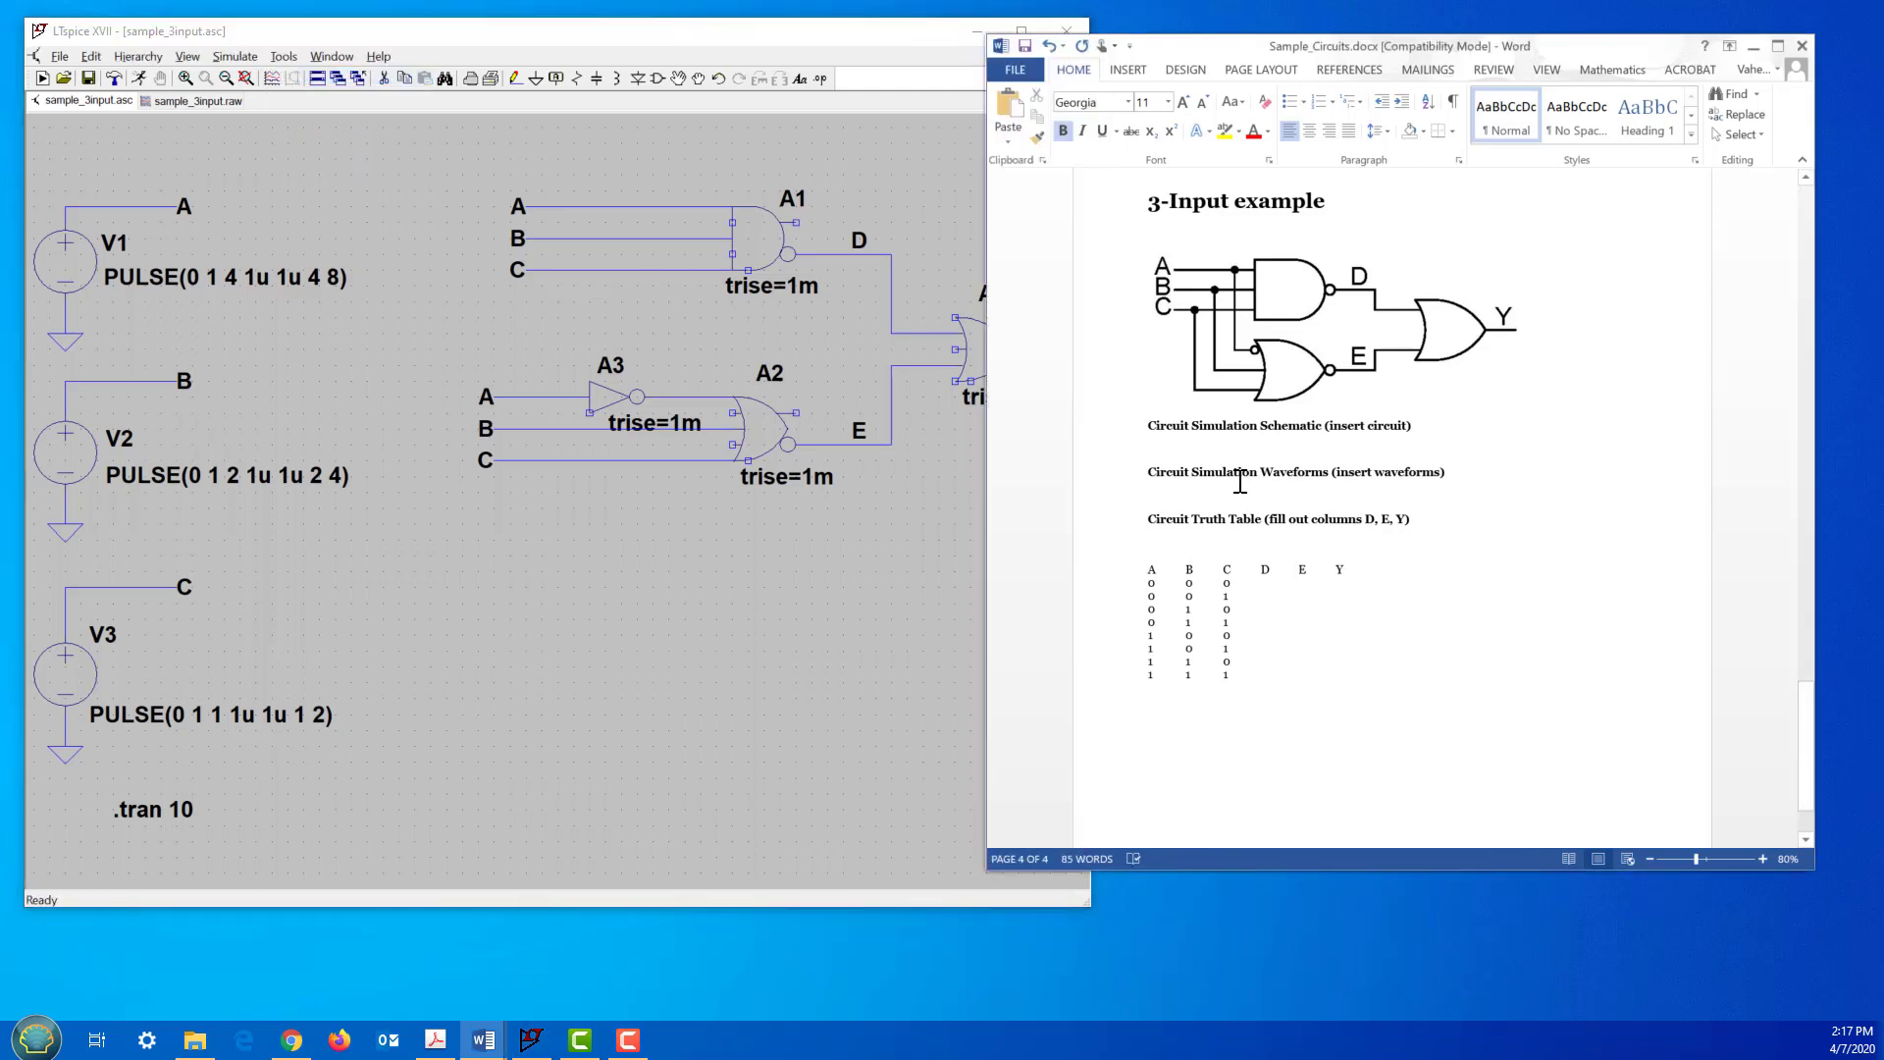
pyautogui.click(1184, 447)
pyautogui.click(1013, 116)
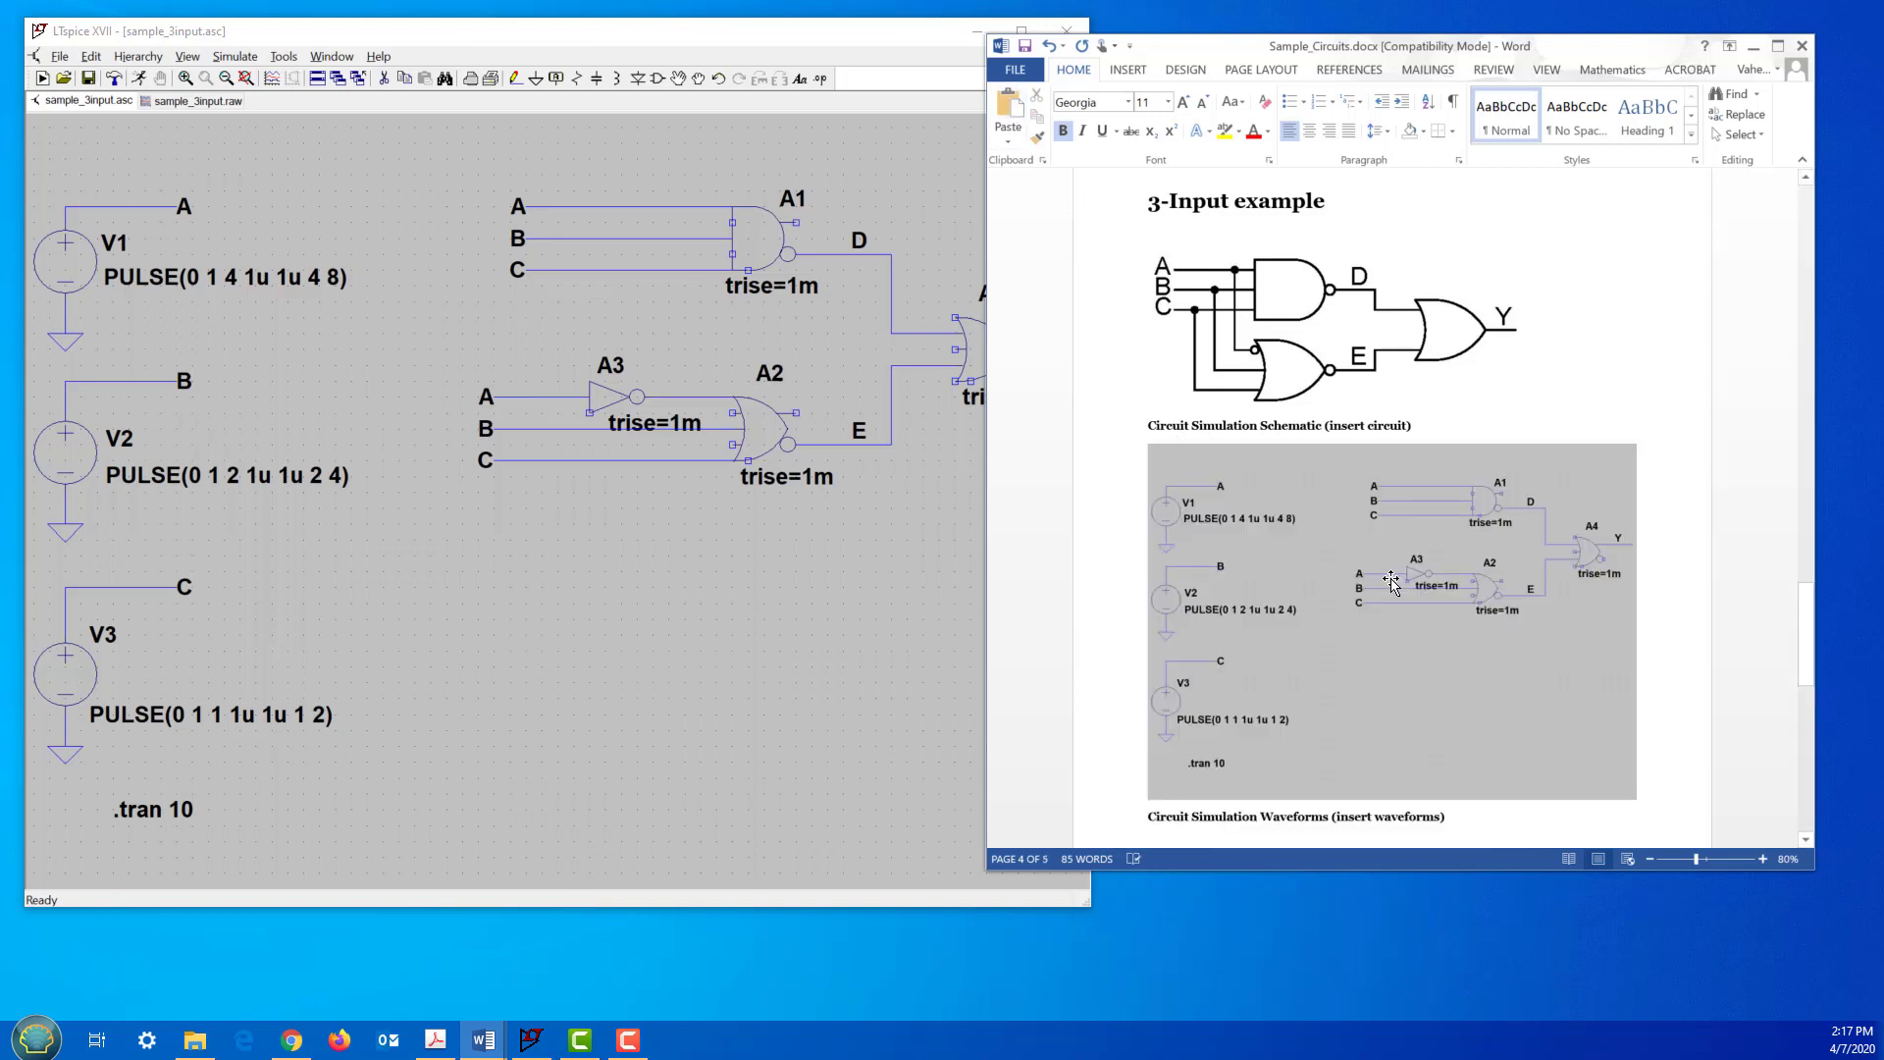
# Step: Insert a page break before the Circuit Simulation Waveforms heading of the 3-Input example
pyautogui.scroll(-3, 1391, 581)
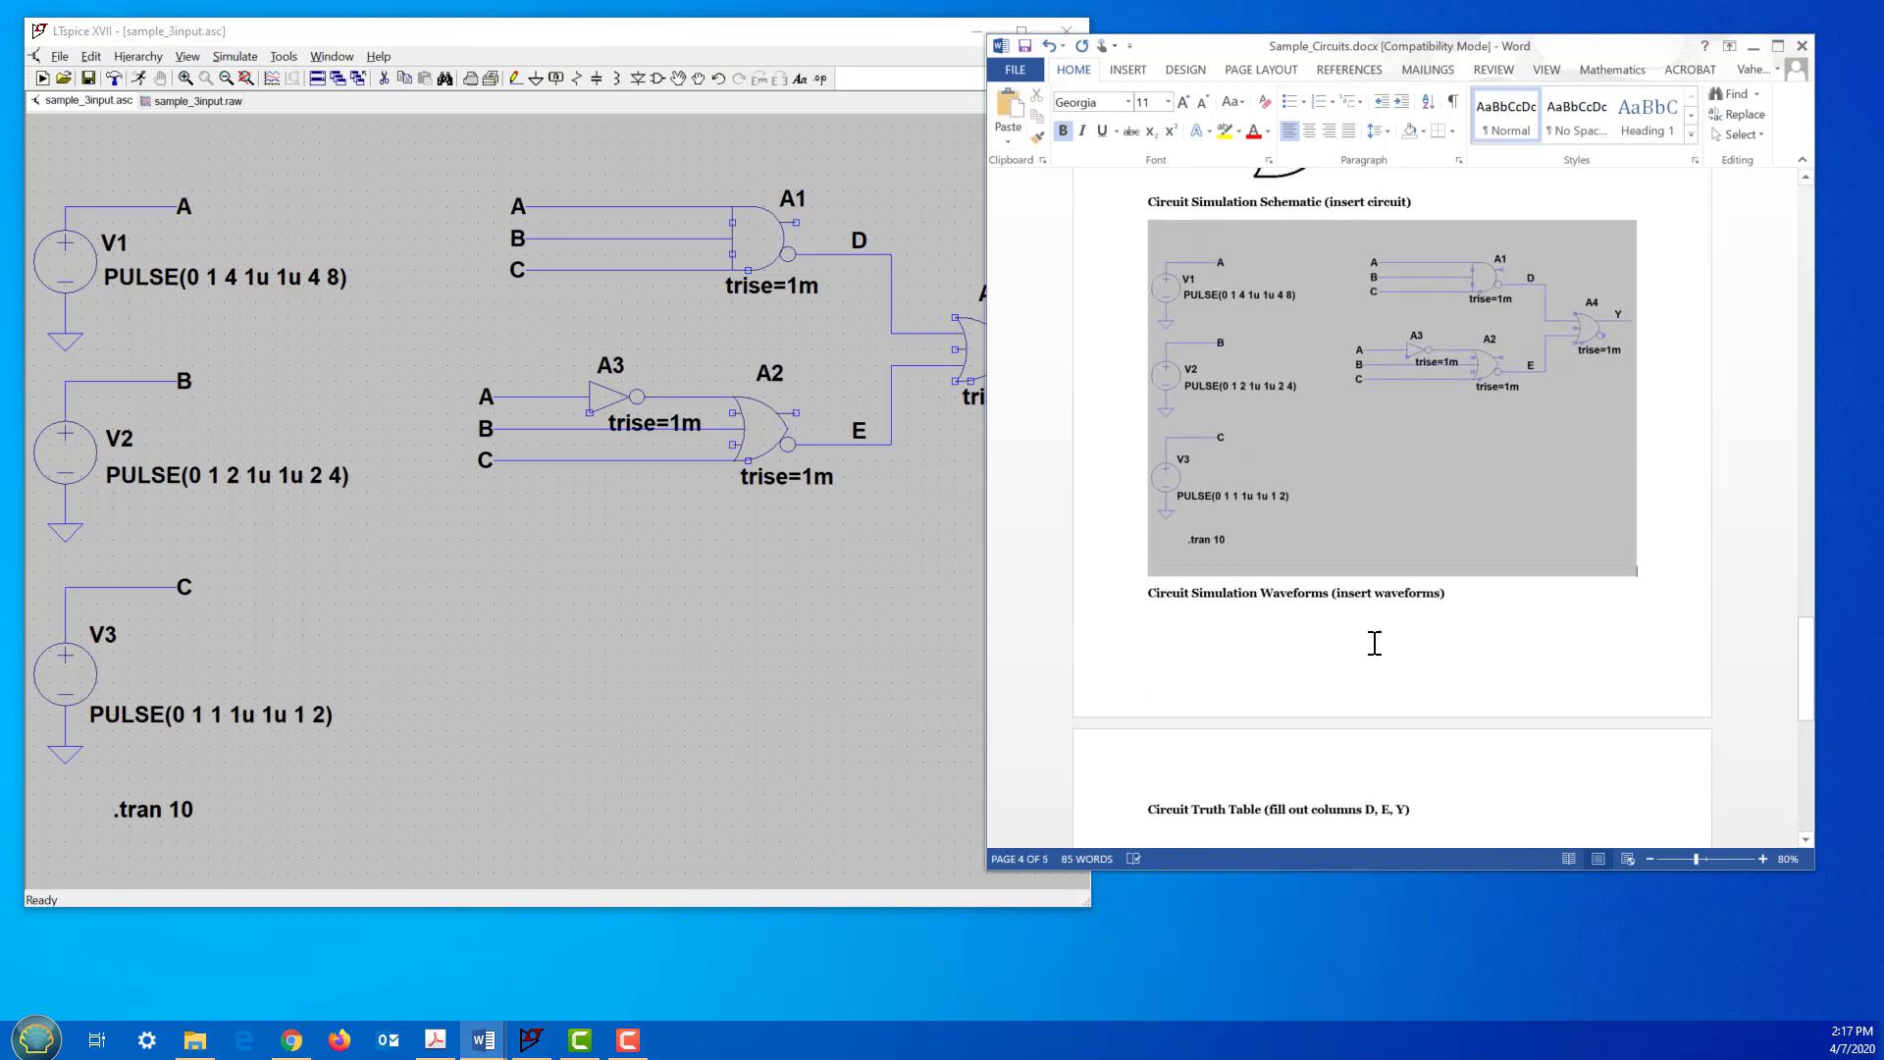
pyautogui.click(1149, 601)
pyautogui.hotkey('ctrl', 'Return')
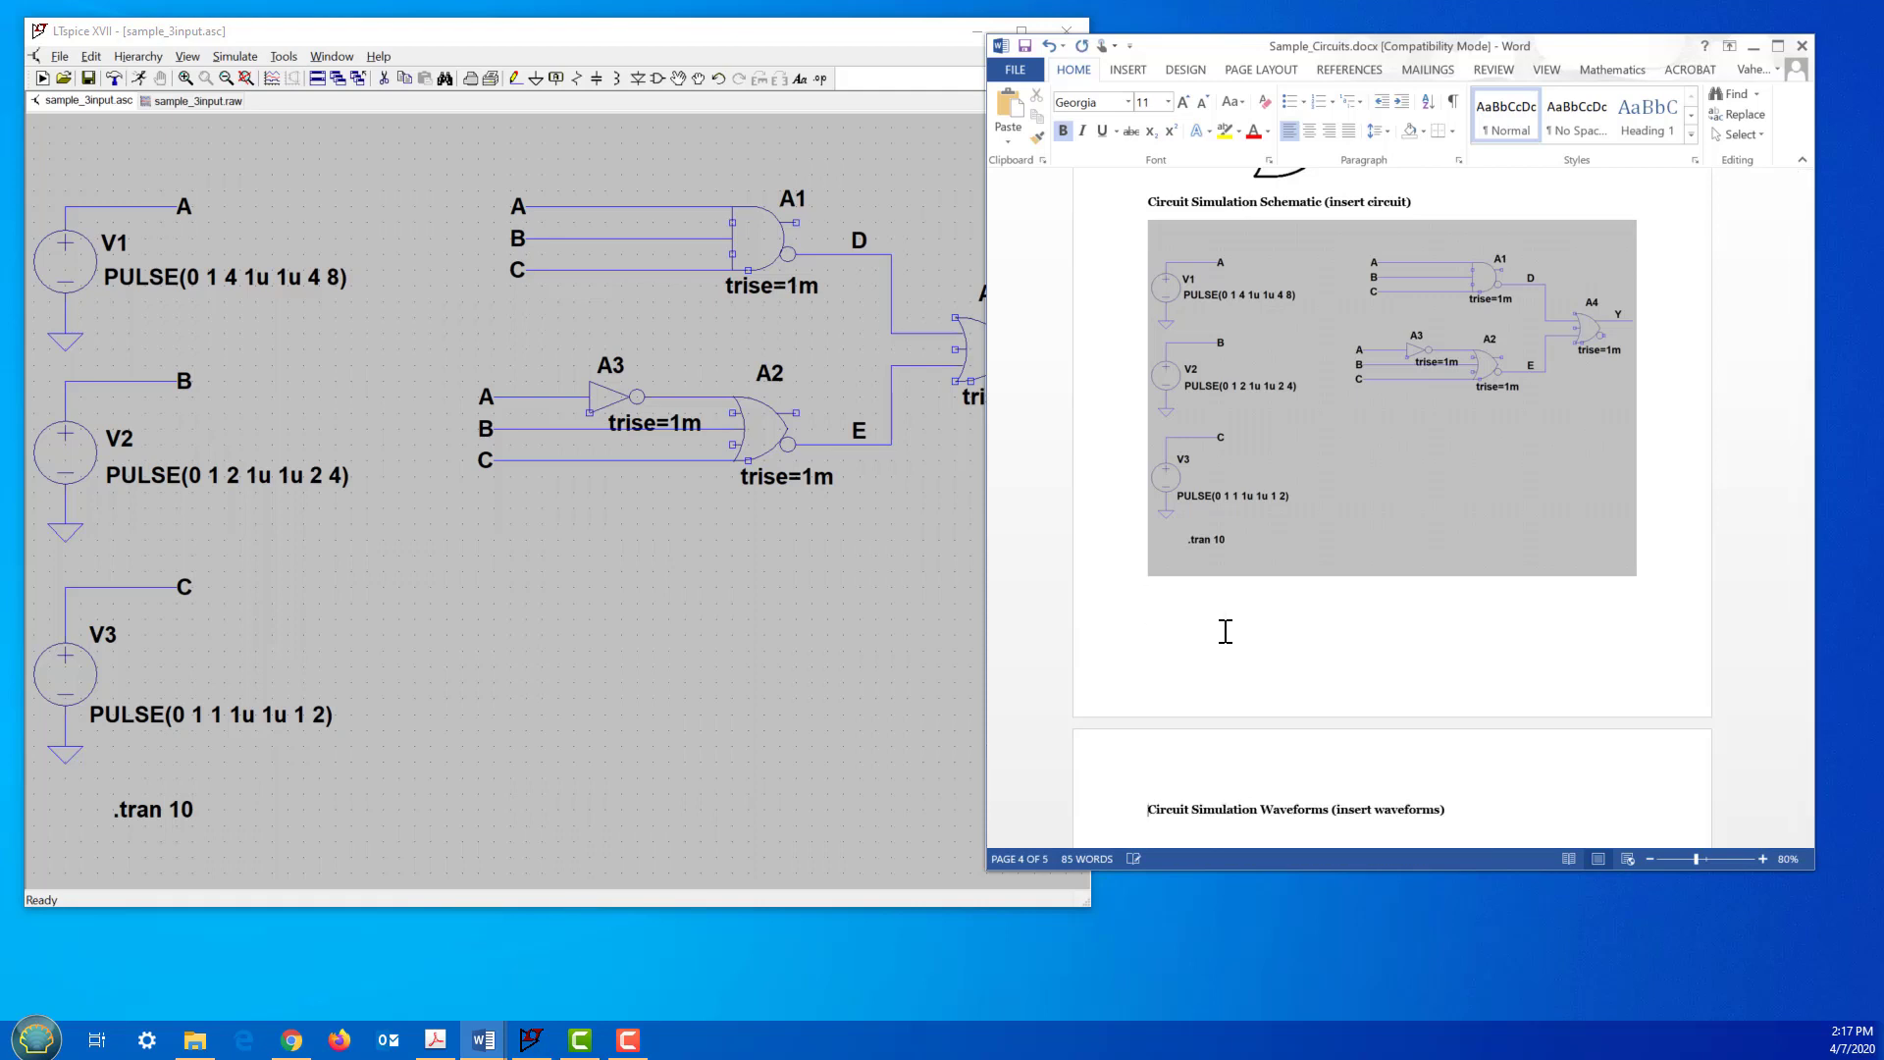
# Step: Copy the sample_3input.raw waveform plot from LTspice as a bitmap and paste it under the Circuit Simulation Waveforms heading in Word
pyautogui.scroll(-3, 1226, 631)
pyautogui.click(1209, 537)
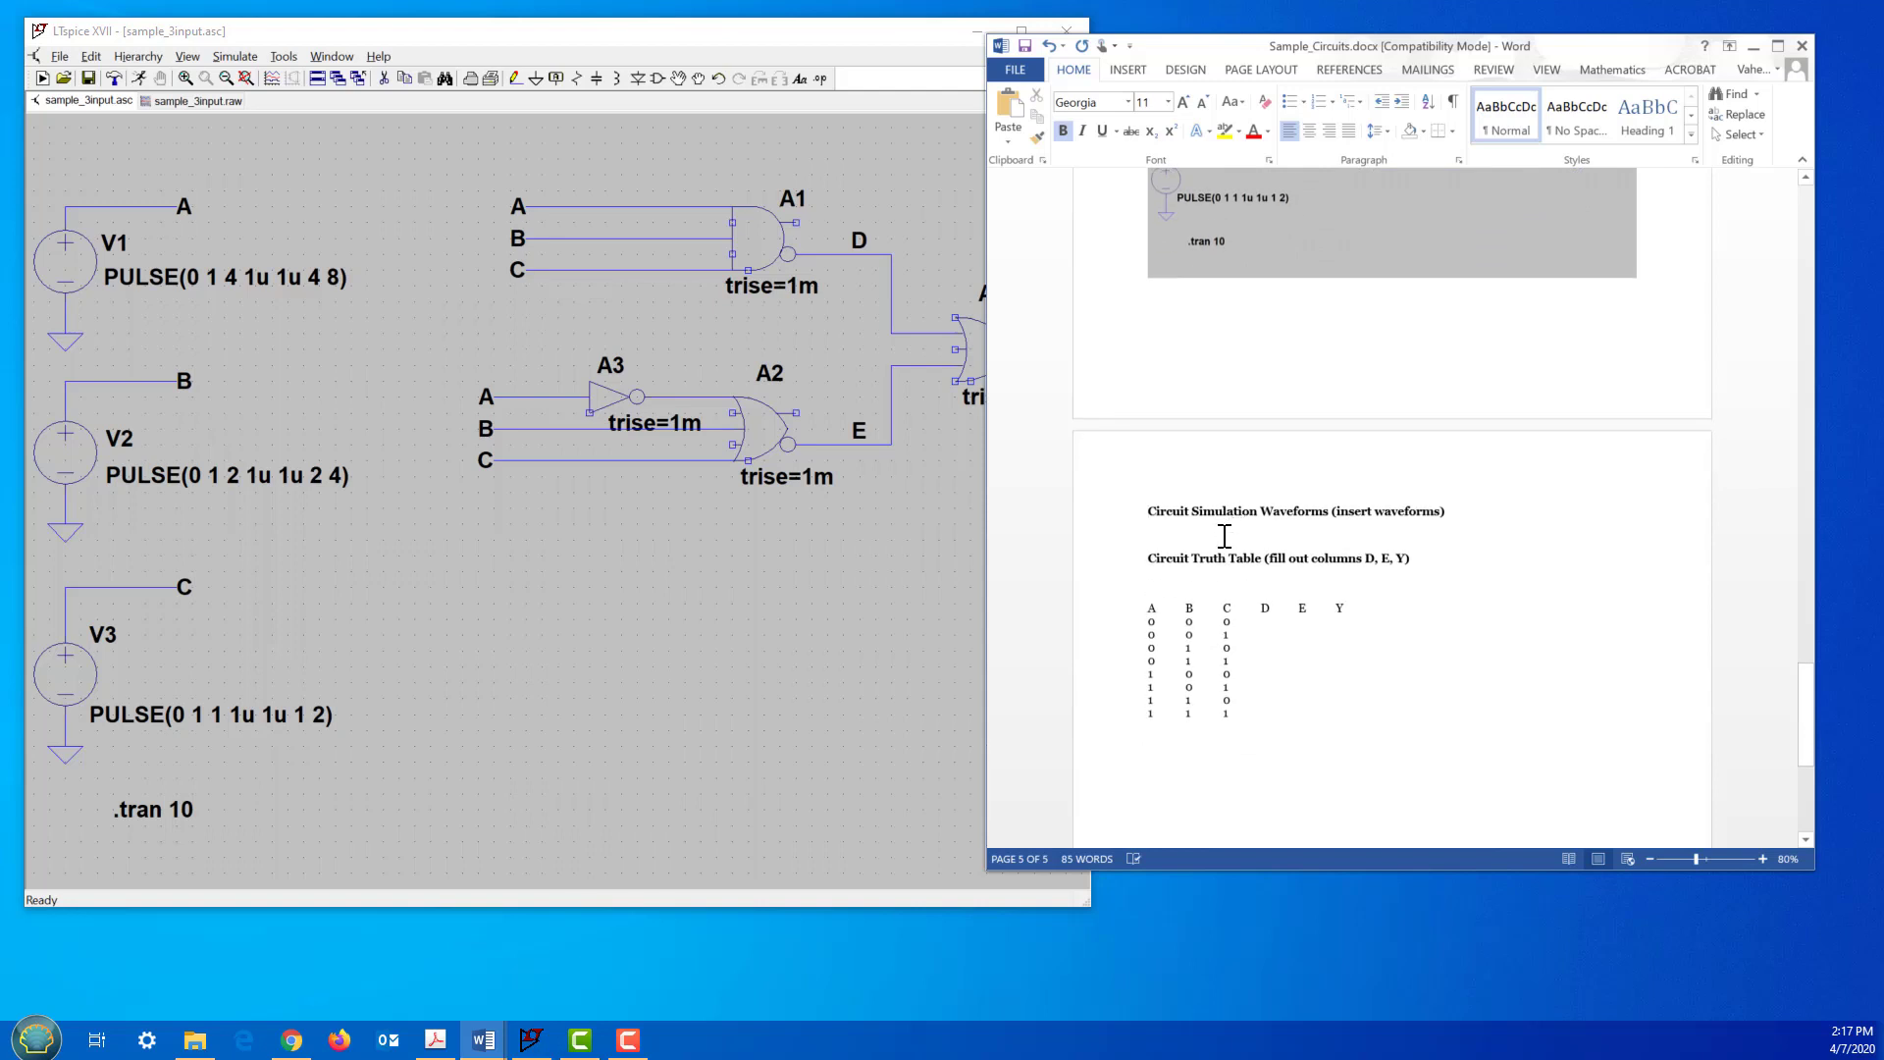
pyautogui.click(496, 139)
pyautogui.click(192, 100)
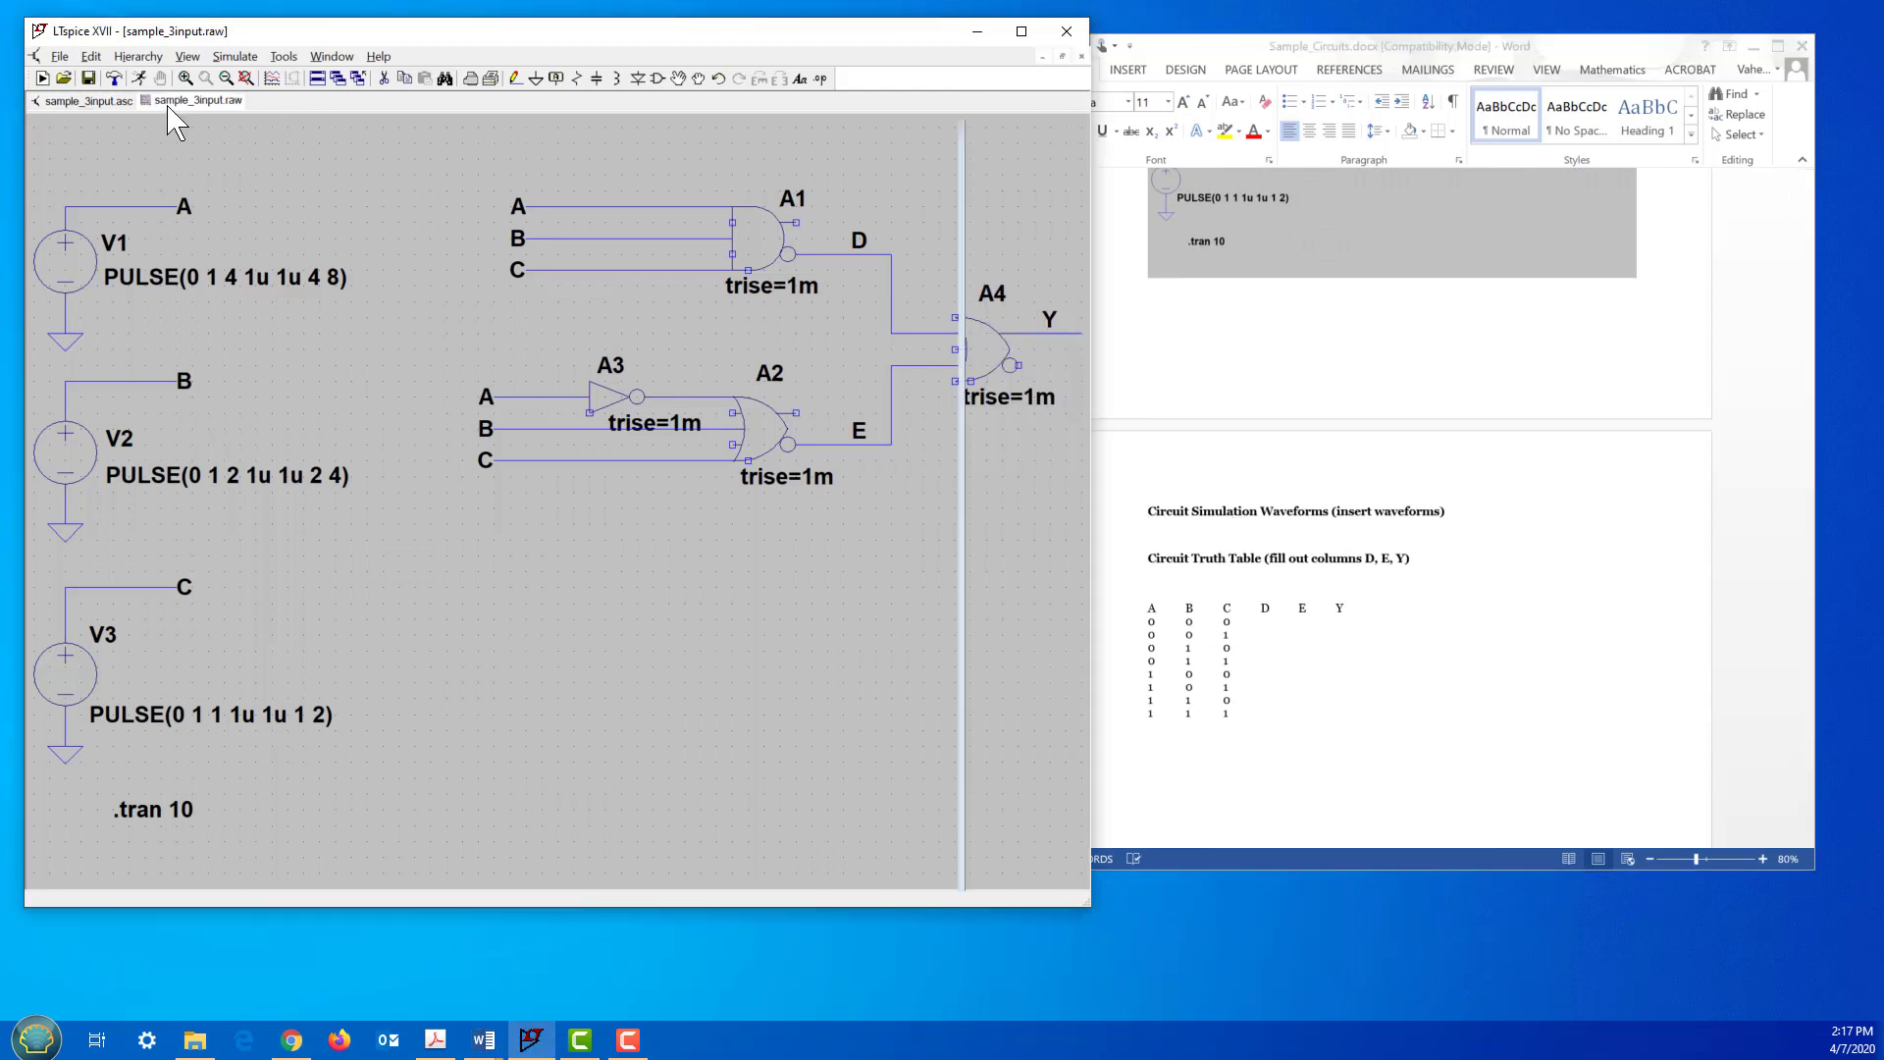
pyautogui.click(329, 57)
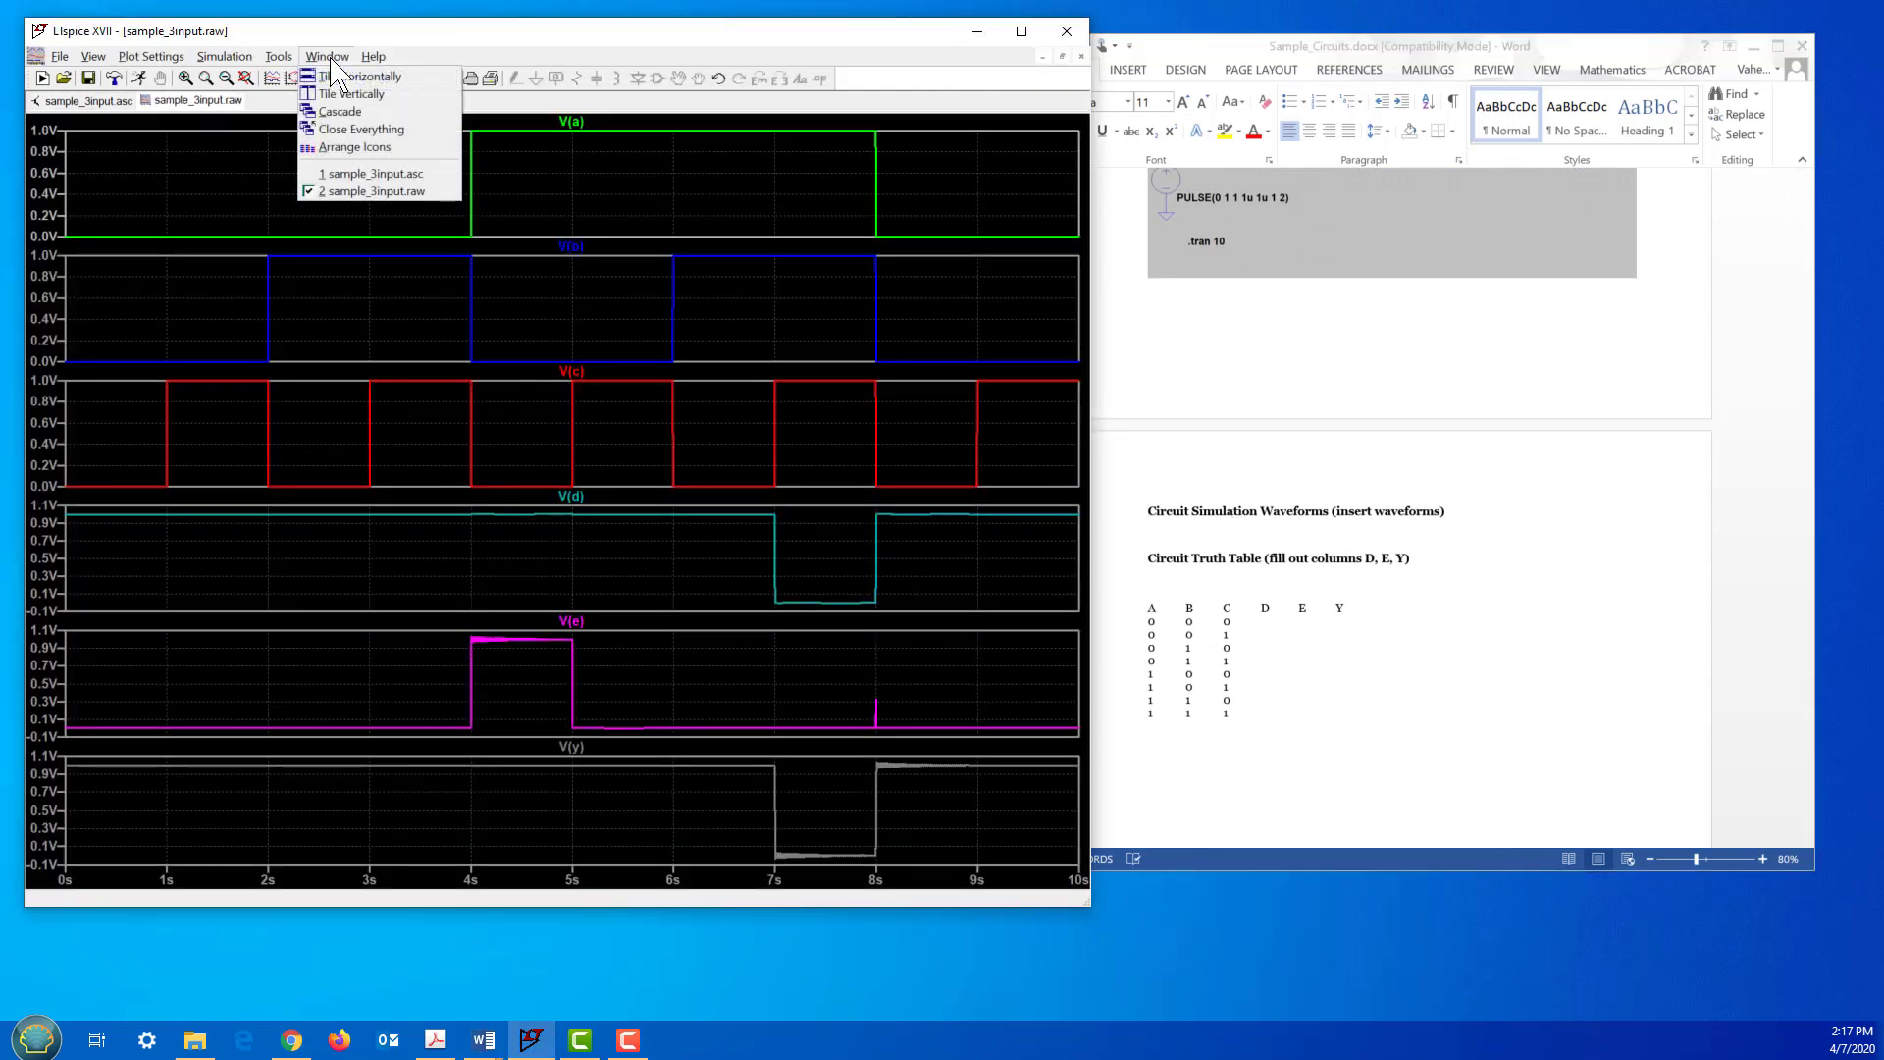
pyautogui.click(290, 79)
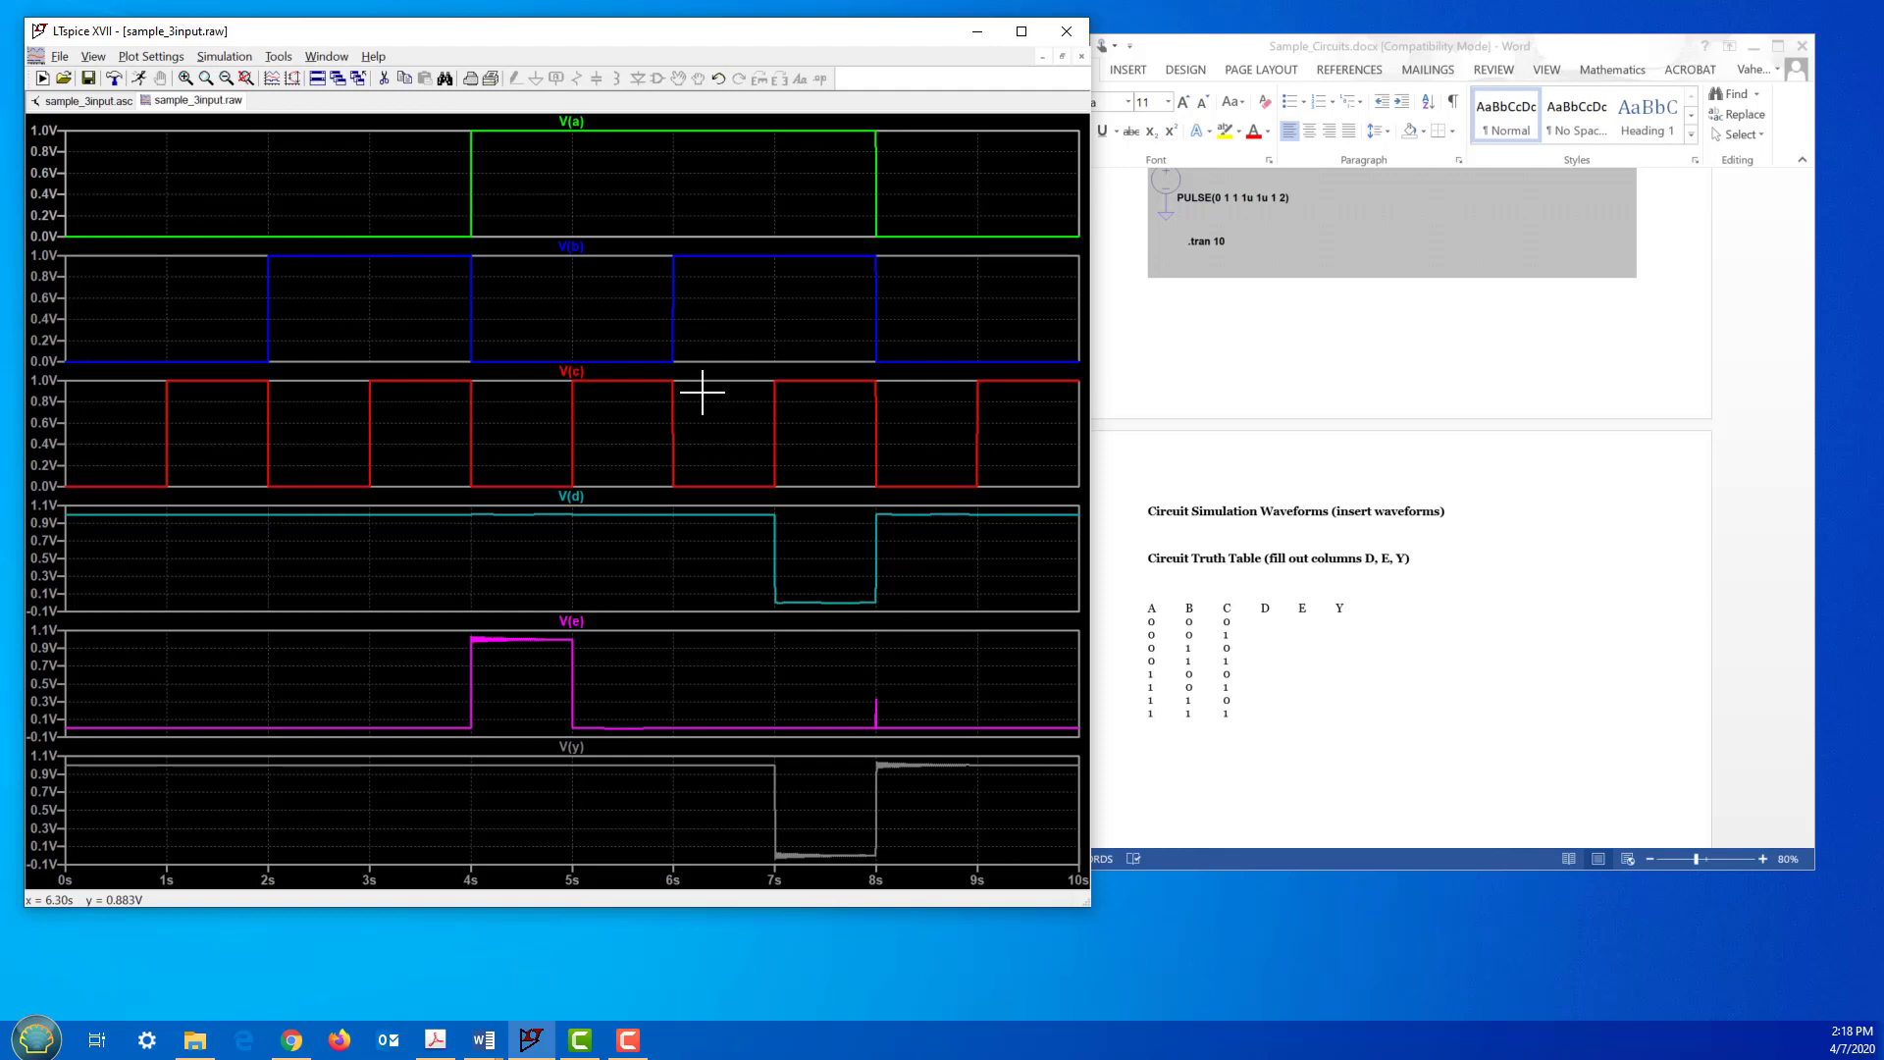
pyautogui.click(1168, 533)
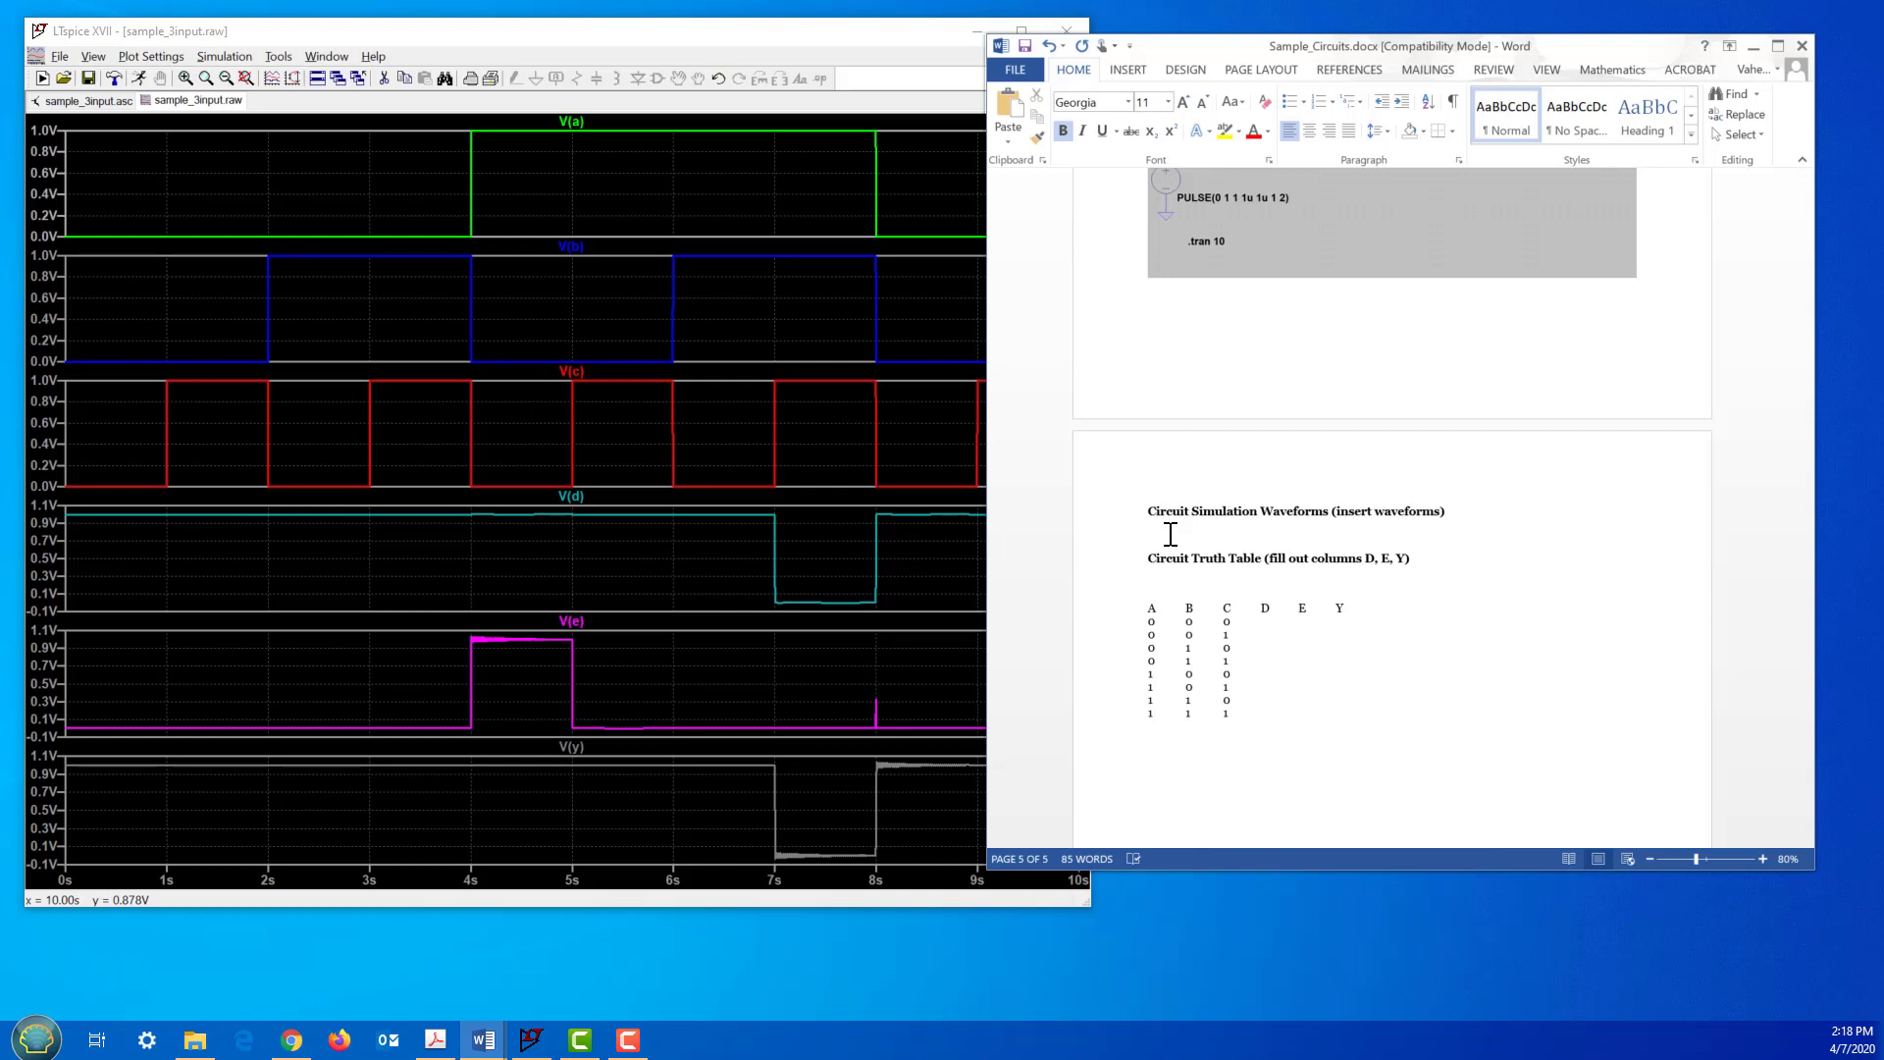
pyautogui.click(1163, 530)
pyautogui.hotkey('ctrl', 'v')
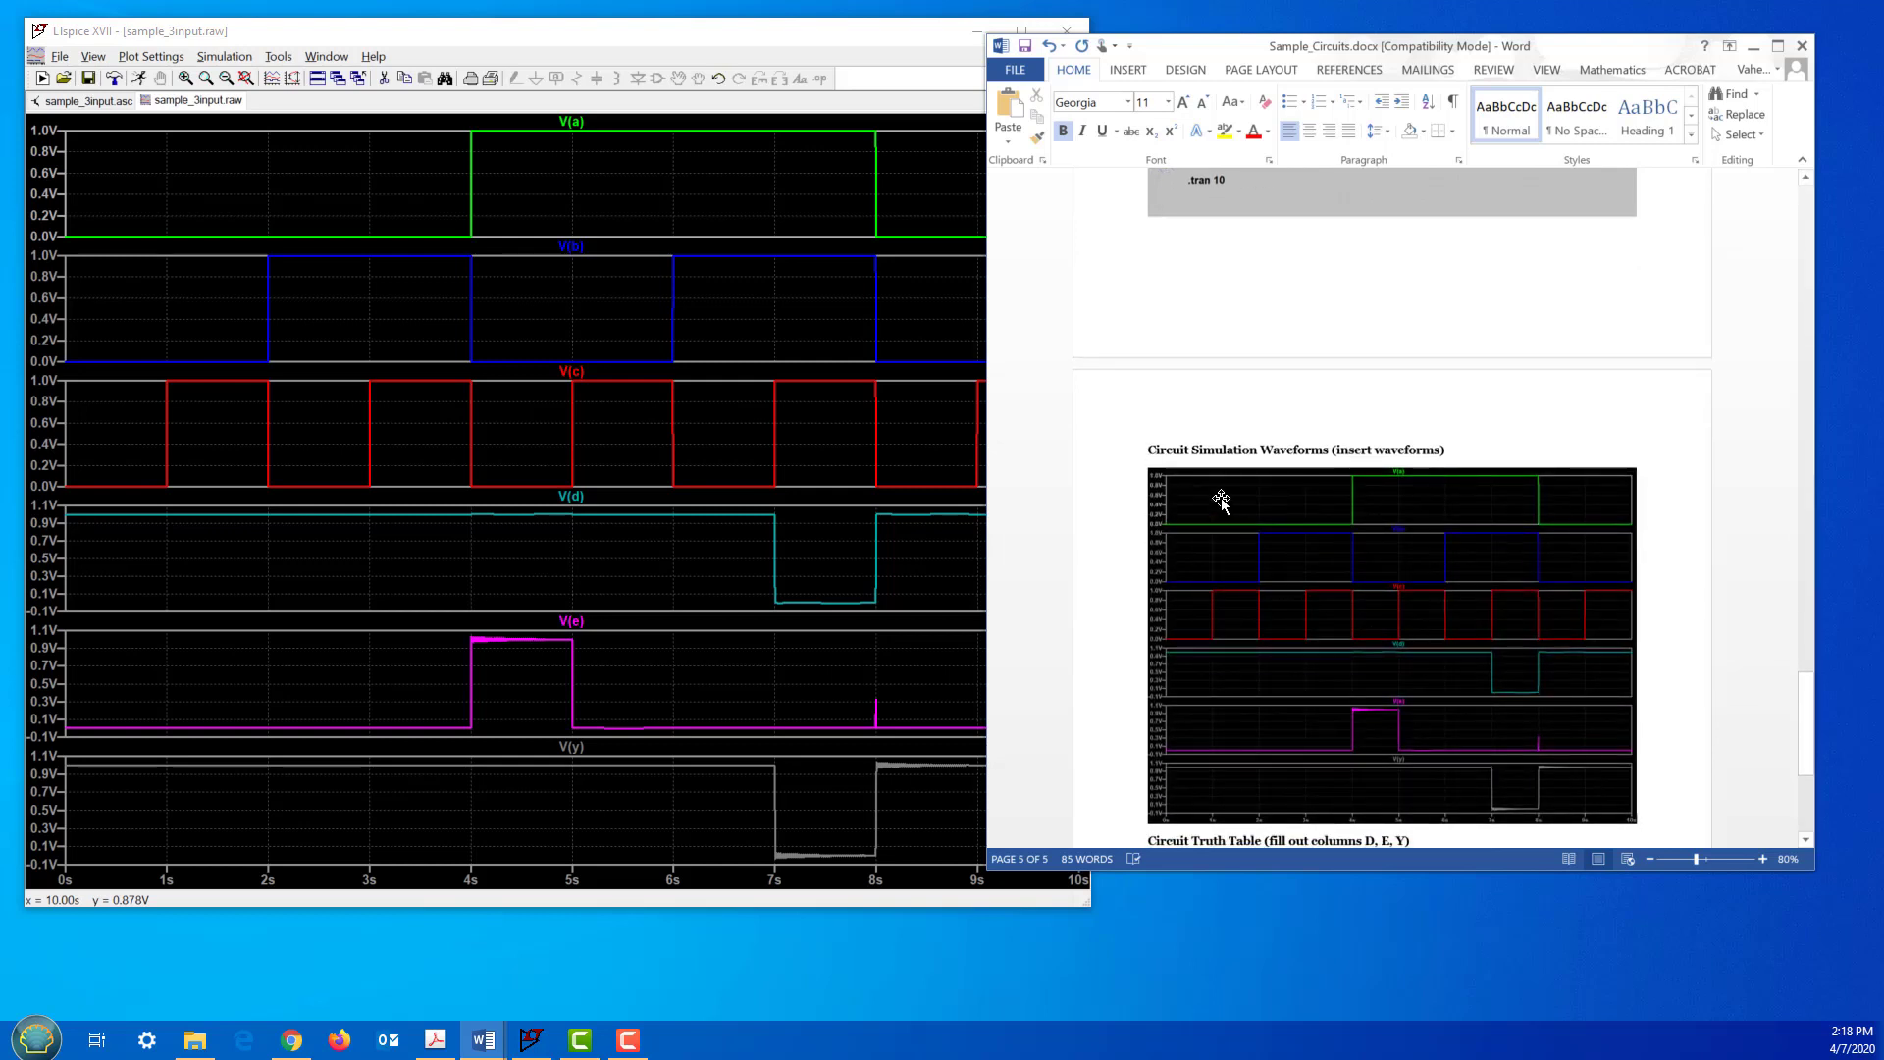
# Step: Compare the waveforms for A, B, C, D, E and Y with the truth table rows in Word and the LTspice schematic
pyautogui.scroll(-2, 1223, 499)
pyautogui.scroll(-3, 1315, 687)
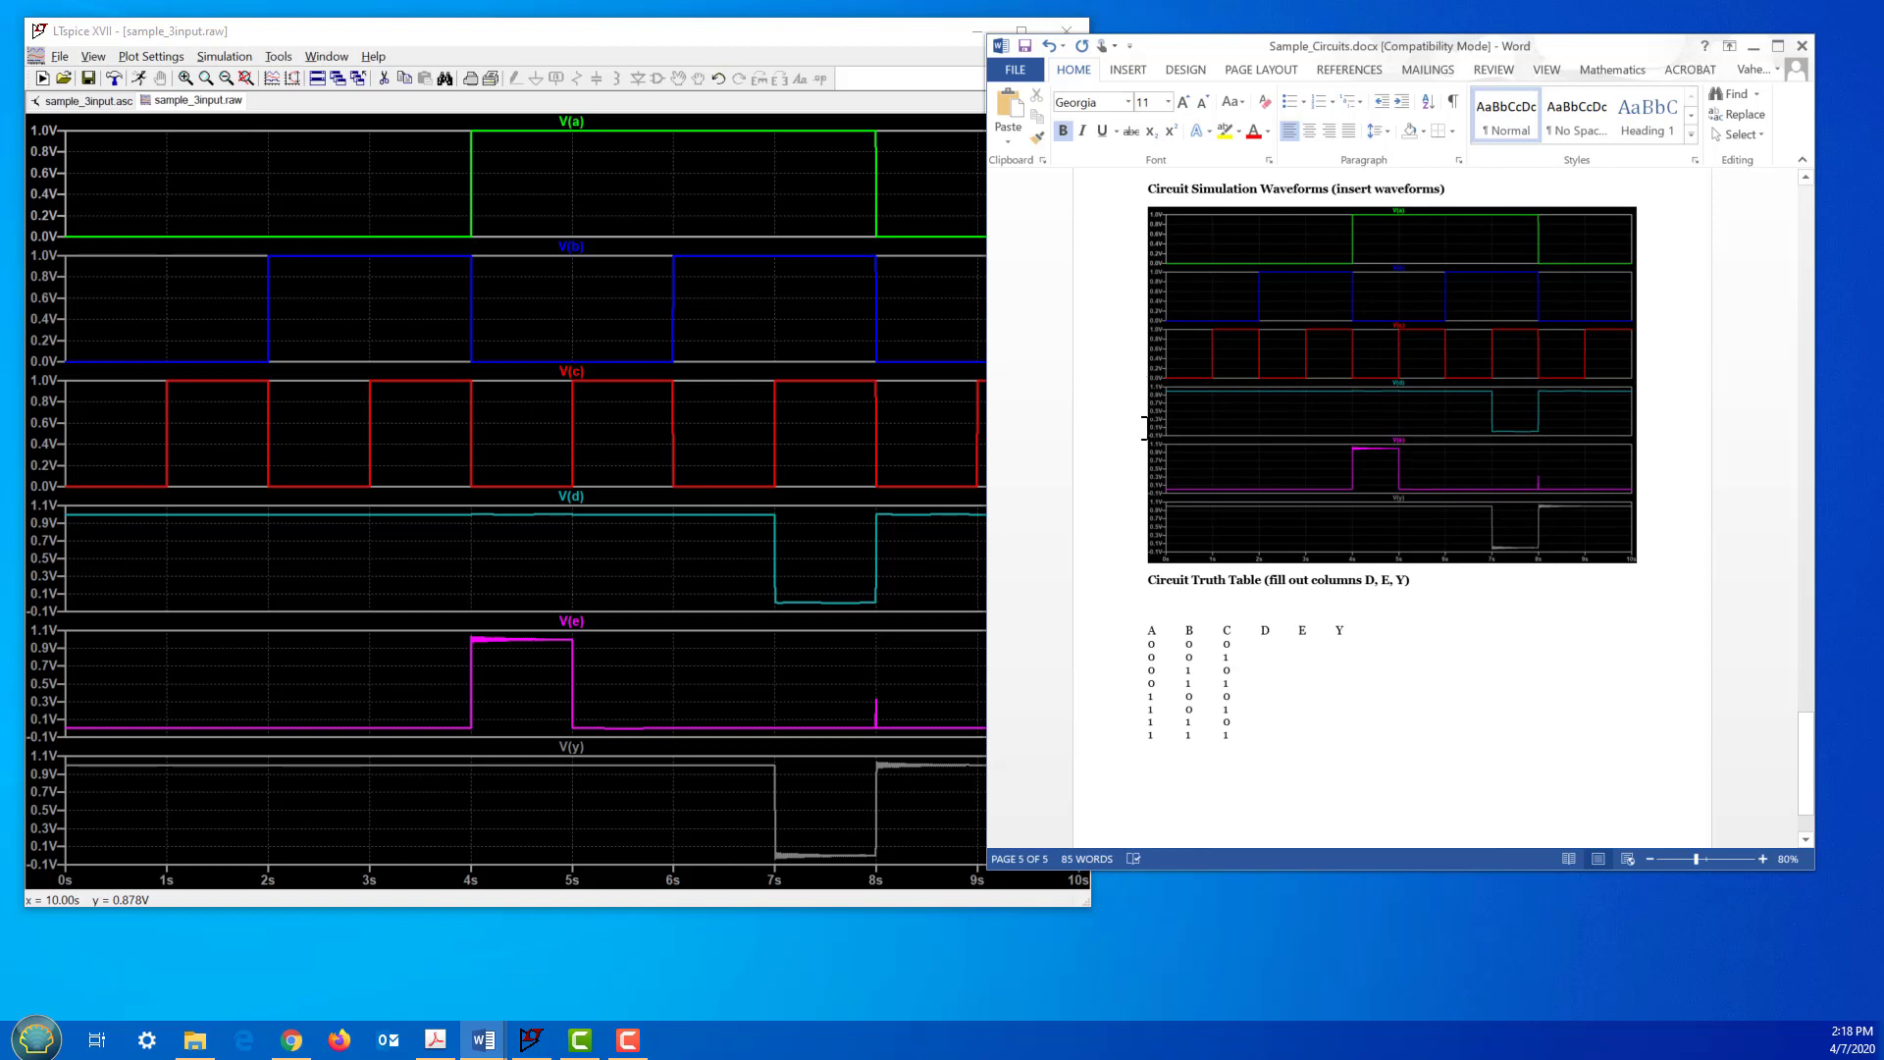
pyautogui.click(492, 462)
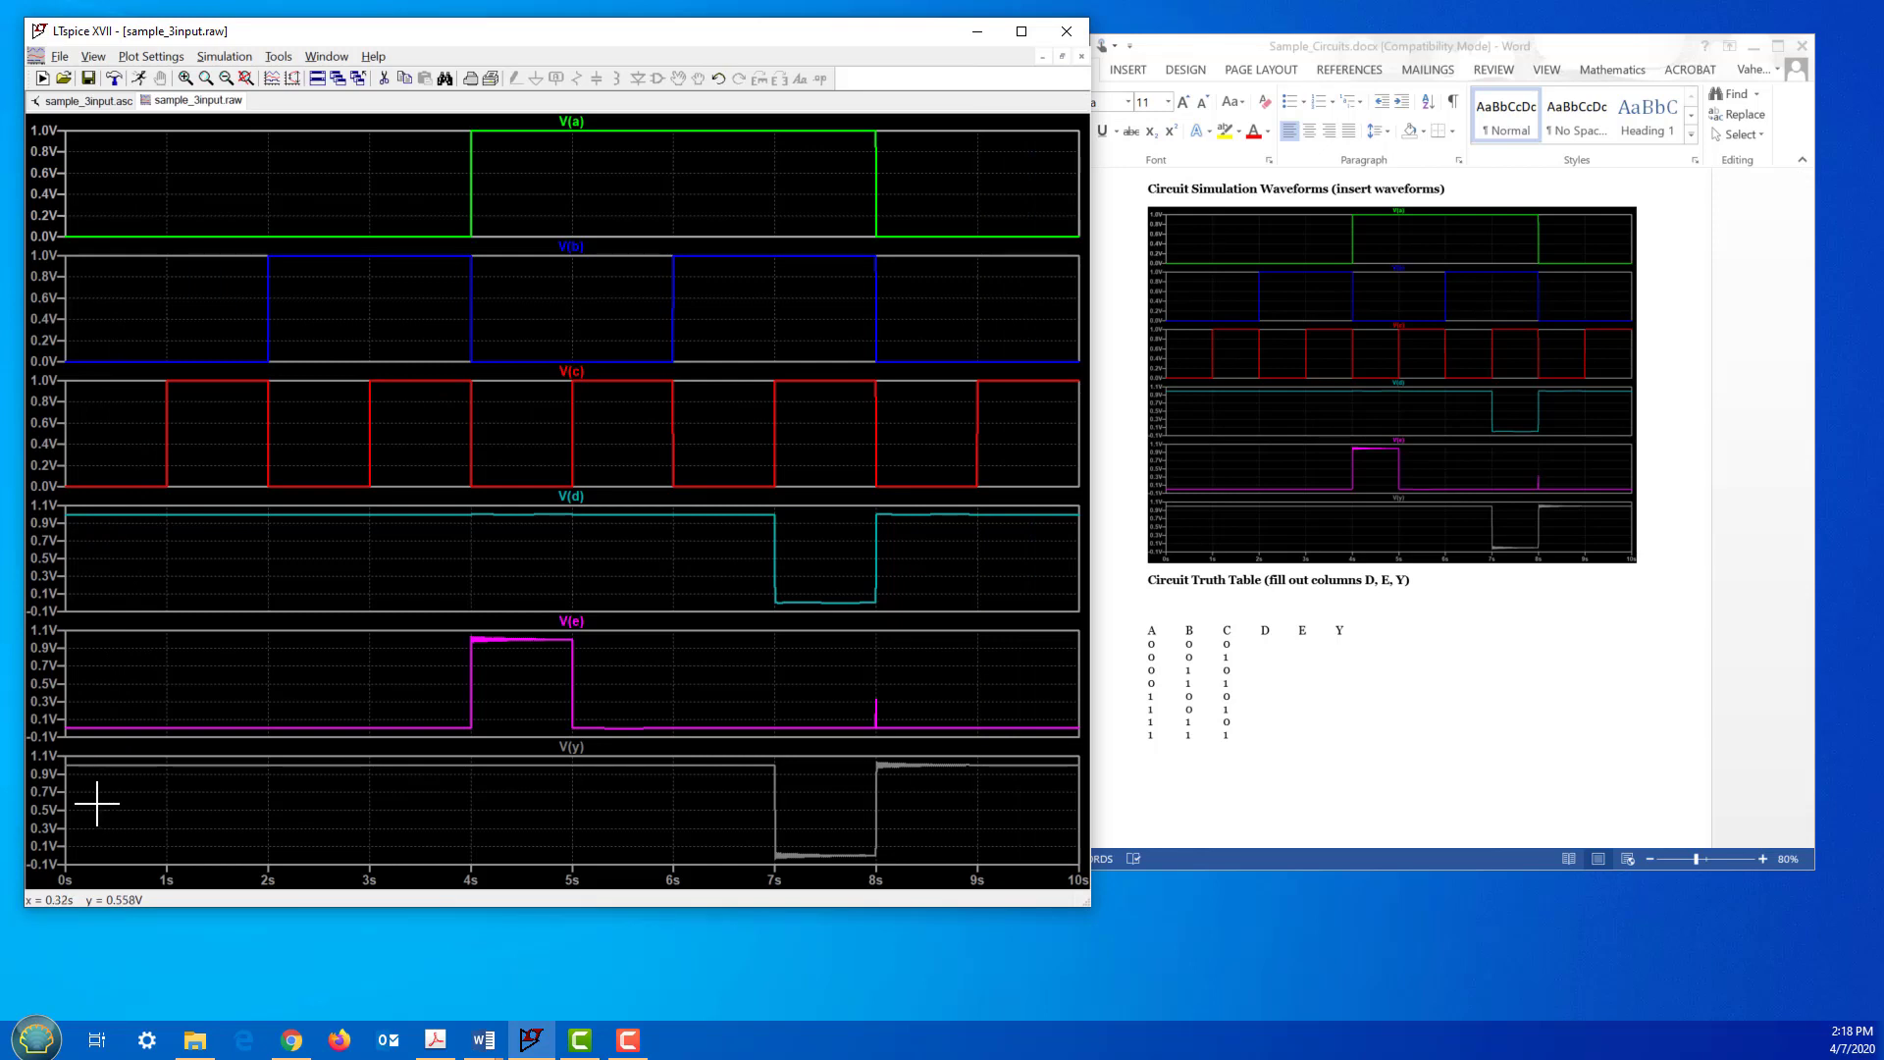
pyautogui.click(1243, 699)
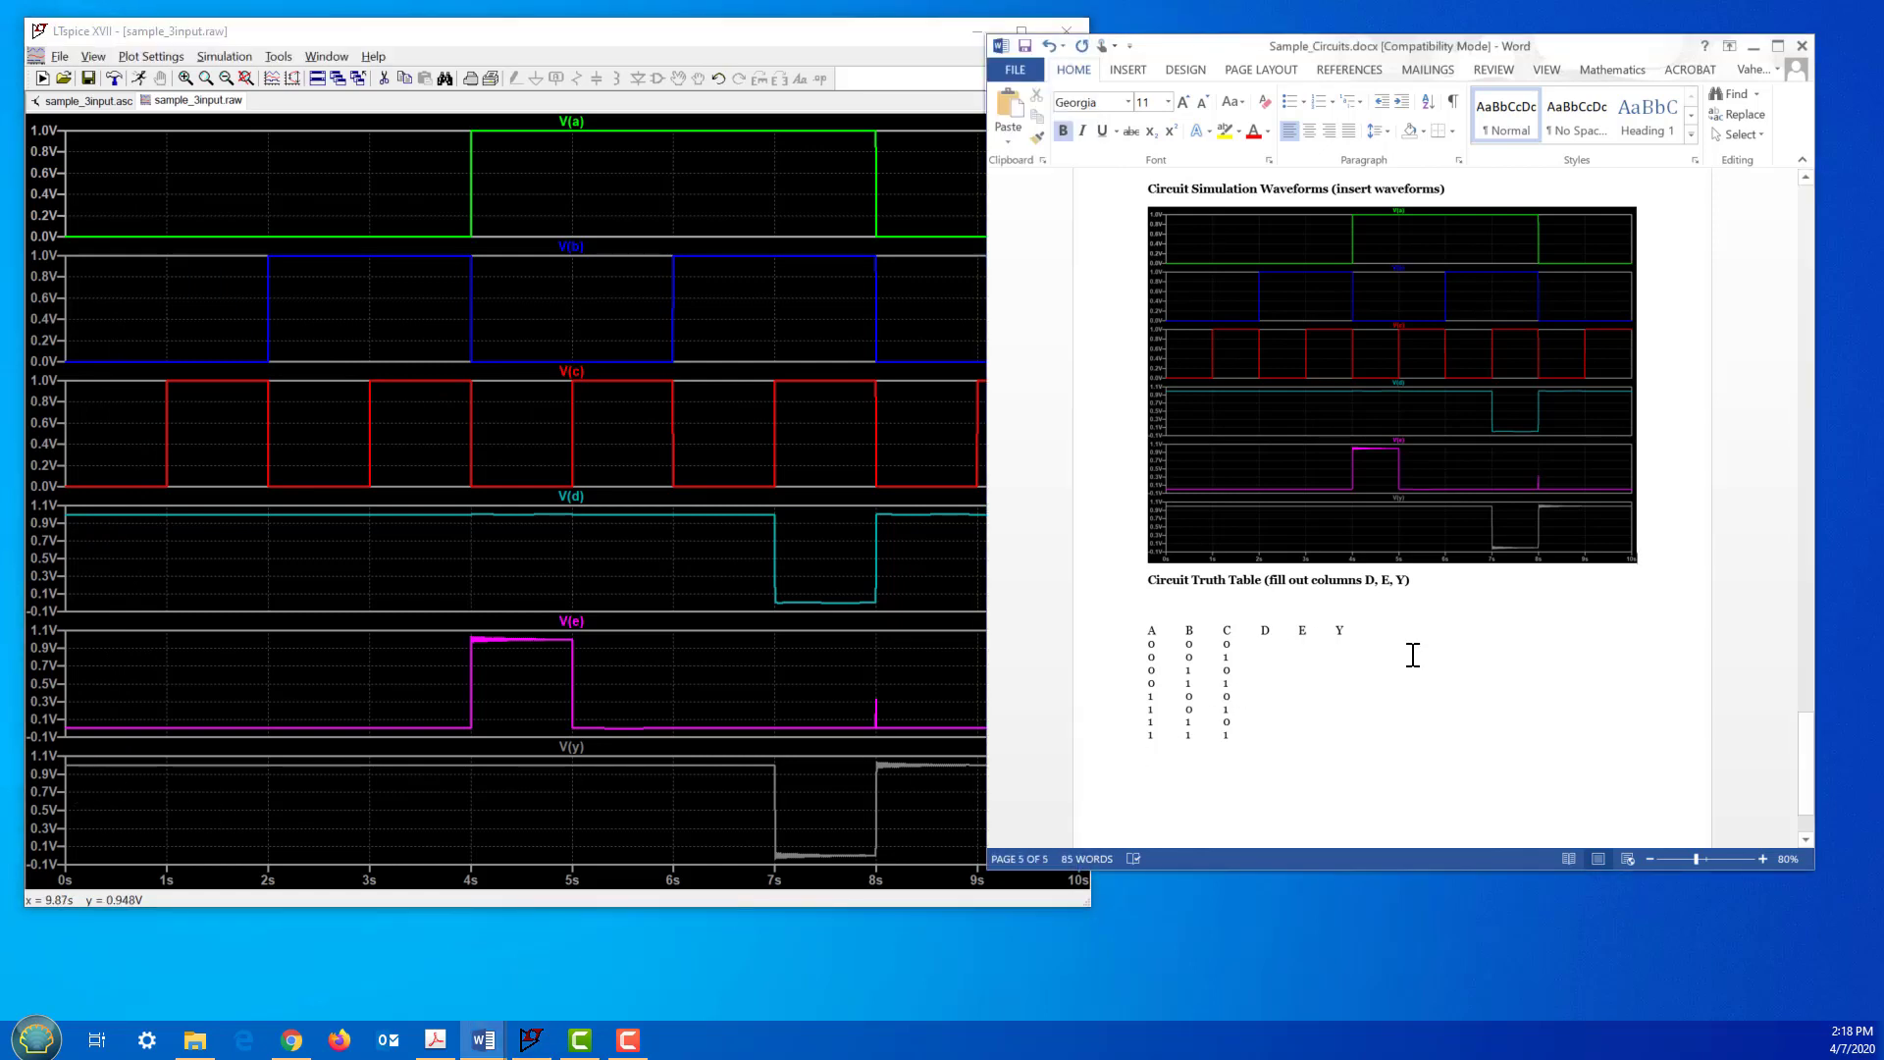
pyautogui.scroll(2, 1394, 662)
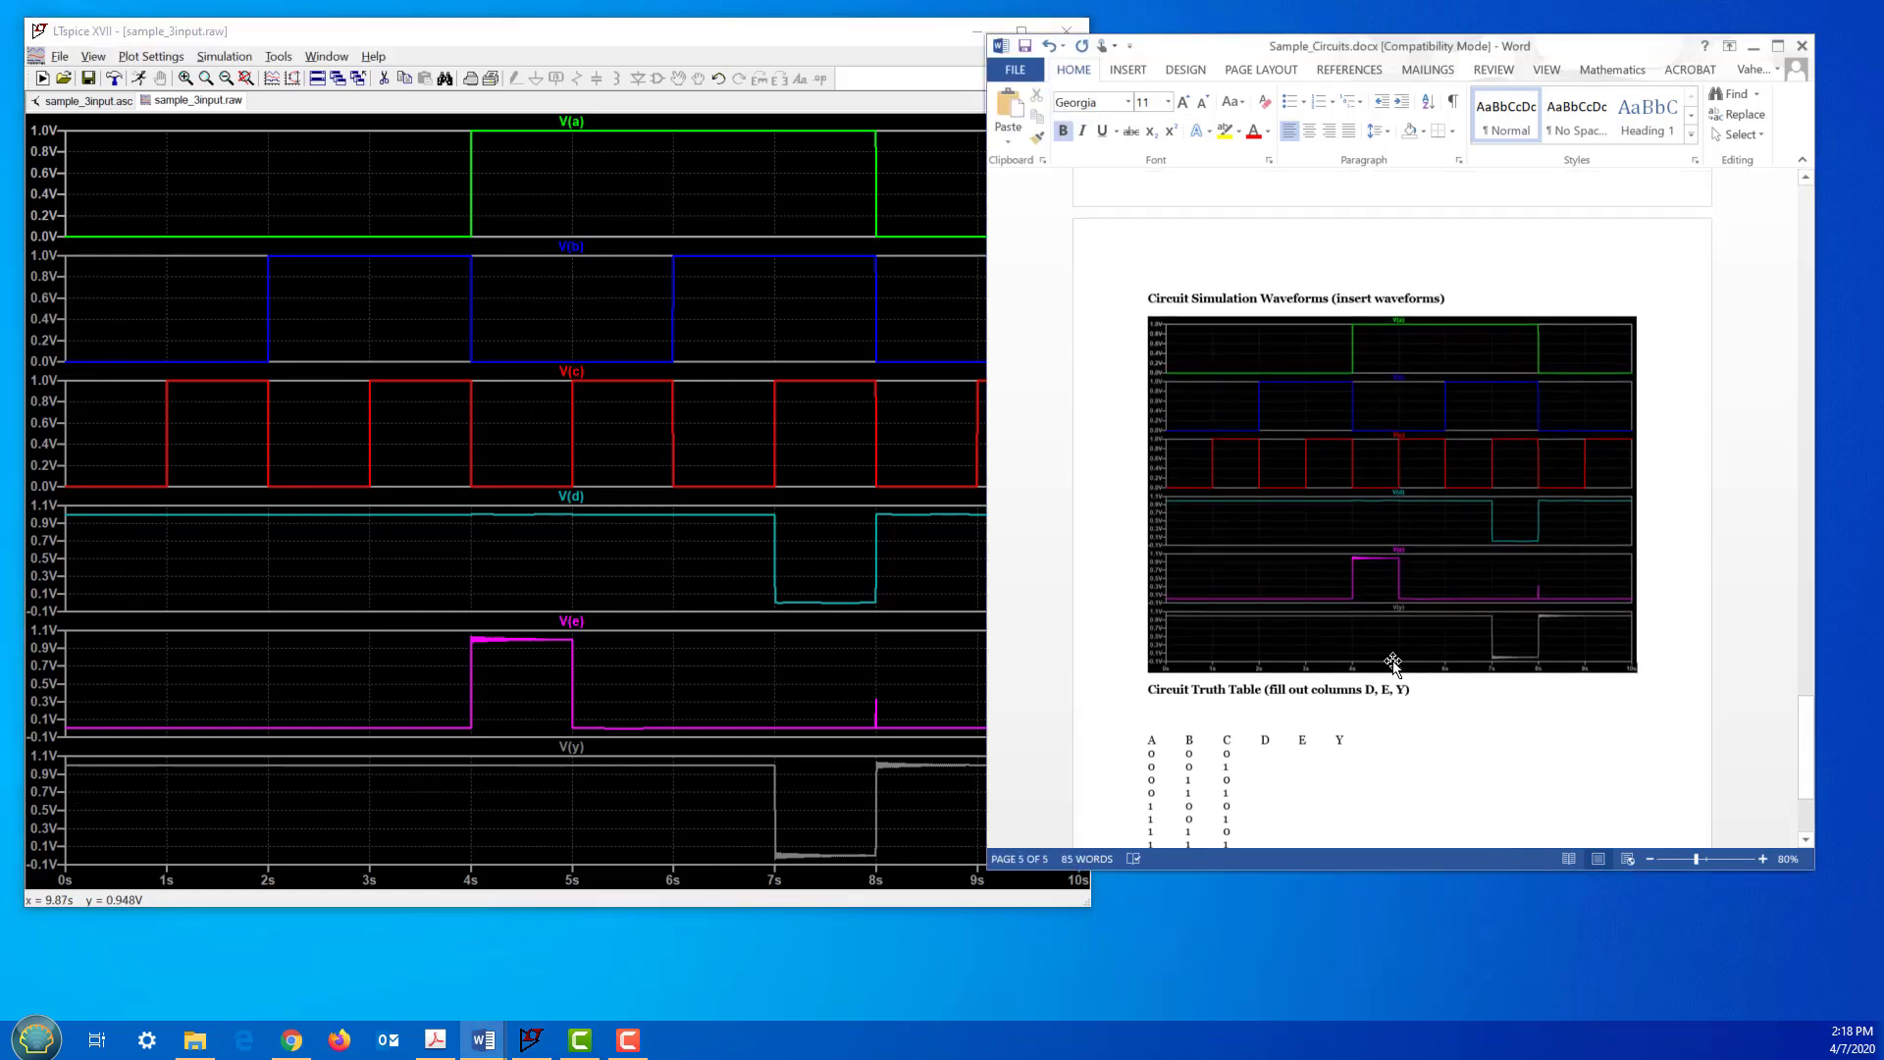
pyautogui.scroll(-2, 1394, 662)
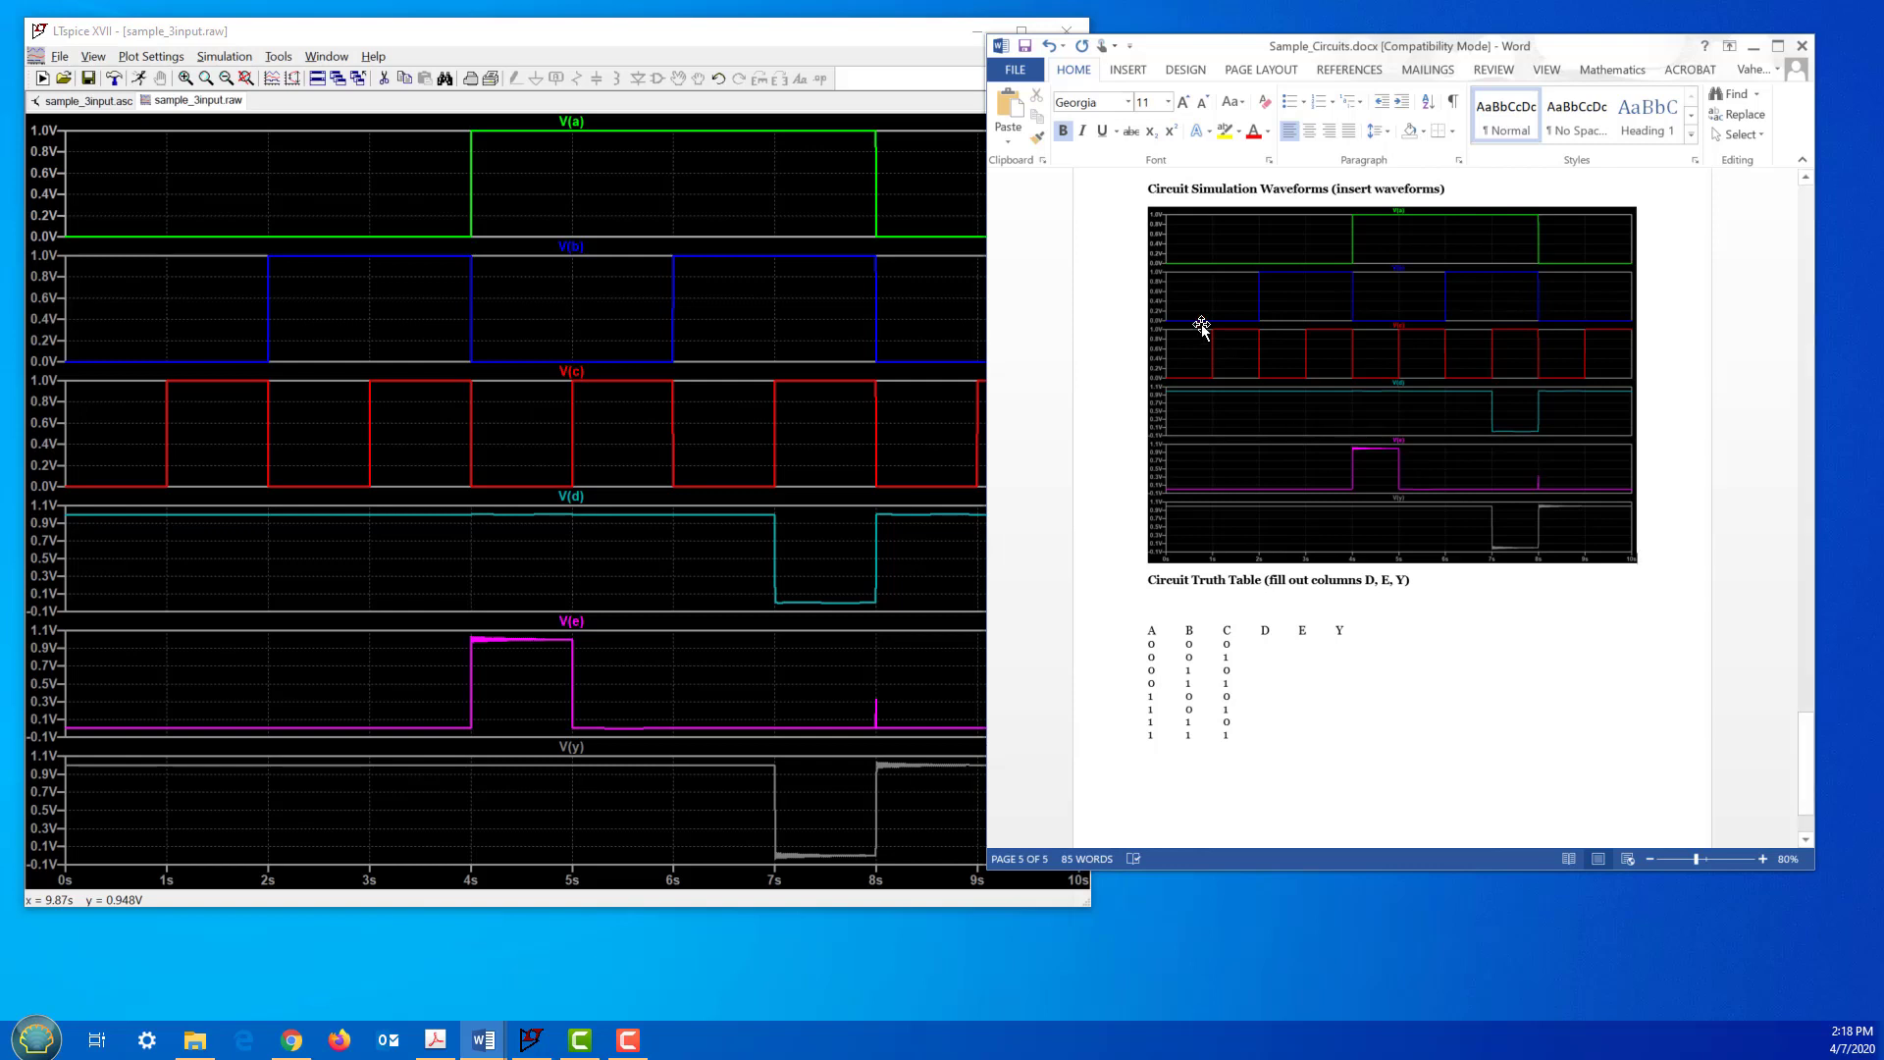
pyautogui.click(1024, 46)
pyautogui.click(923, 316)
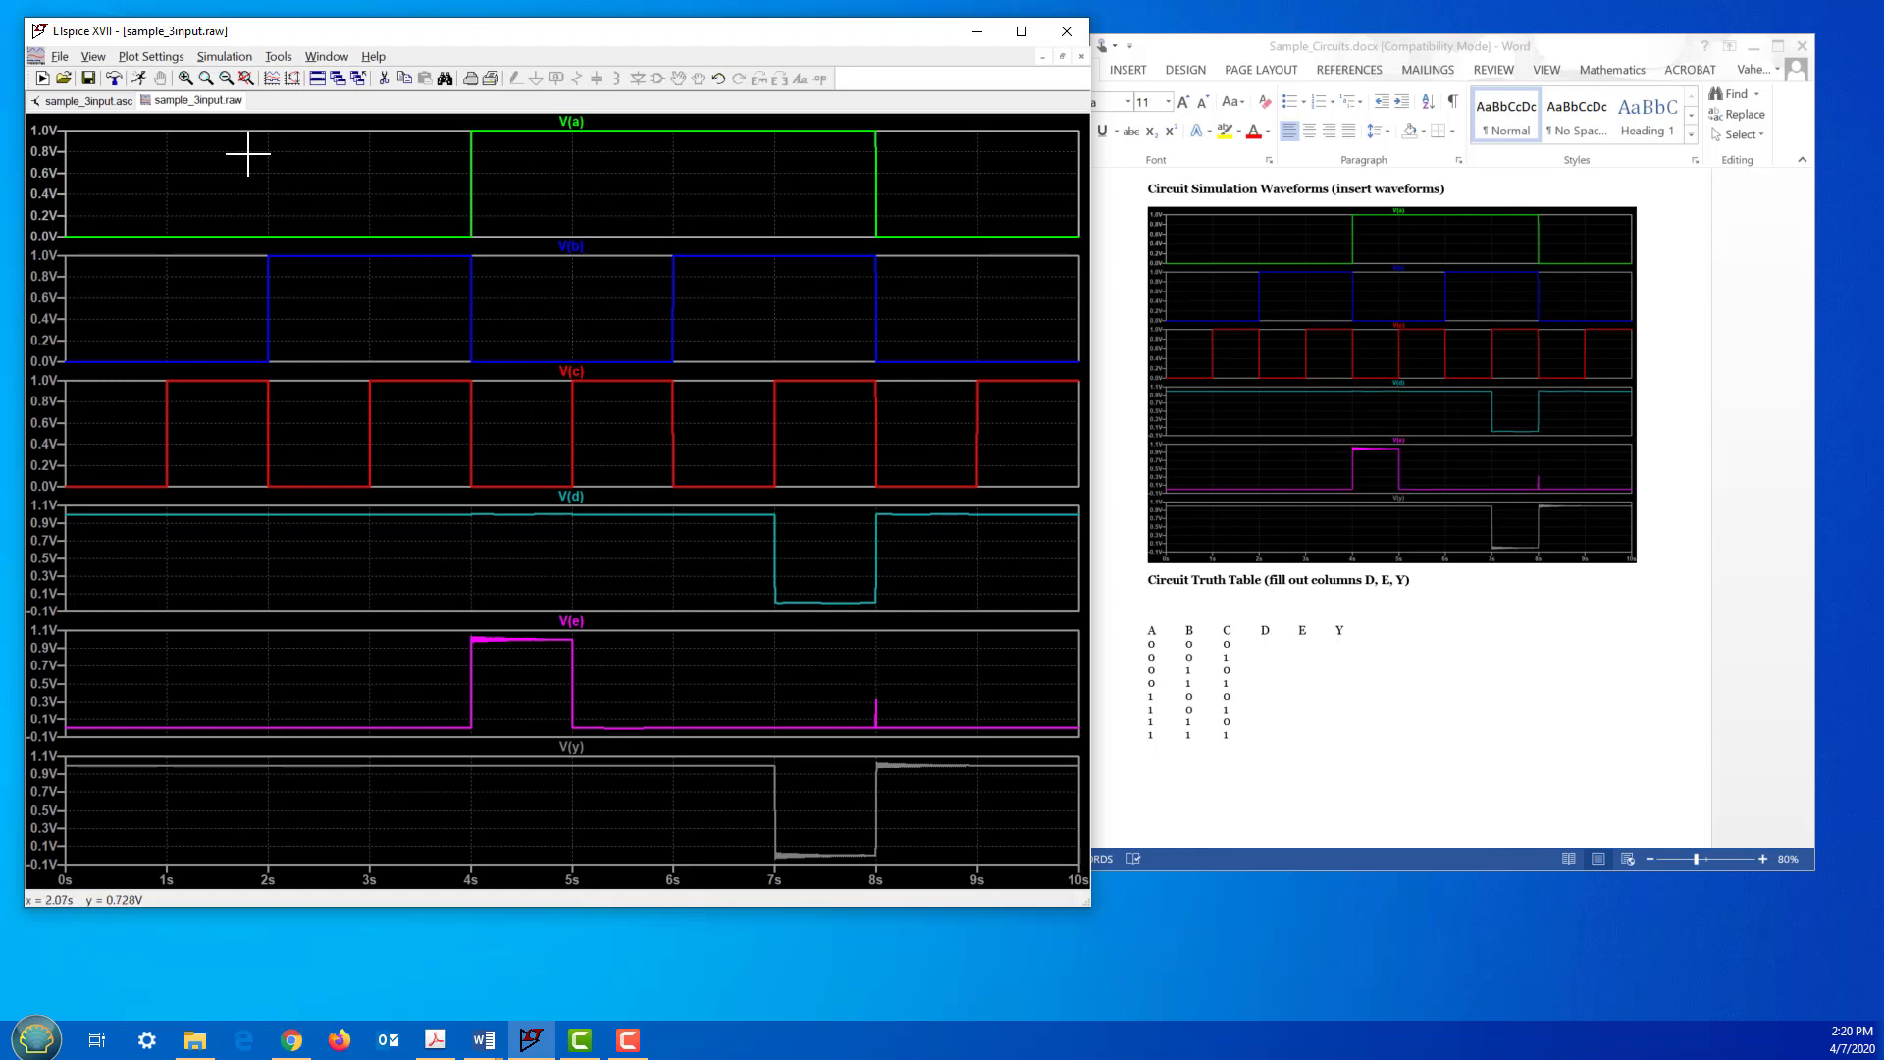
pyautogui.click(89, 100)
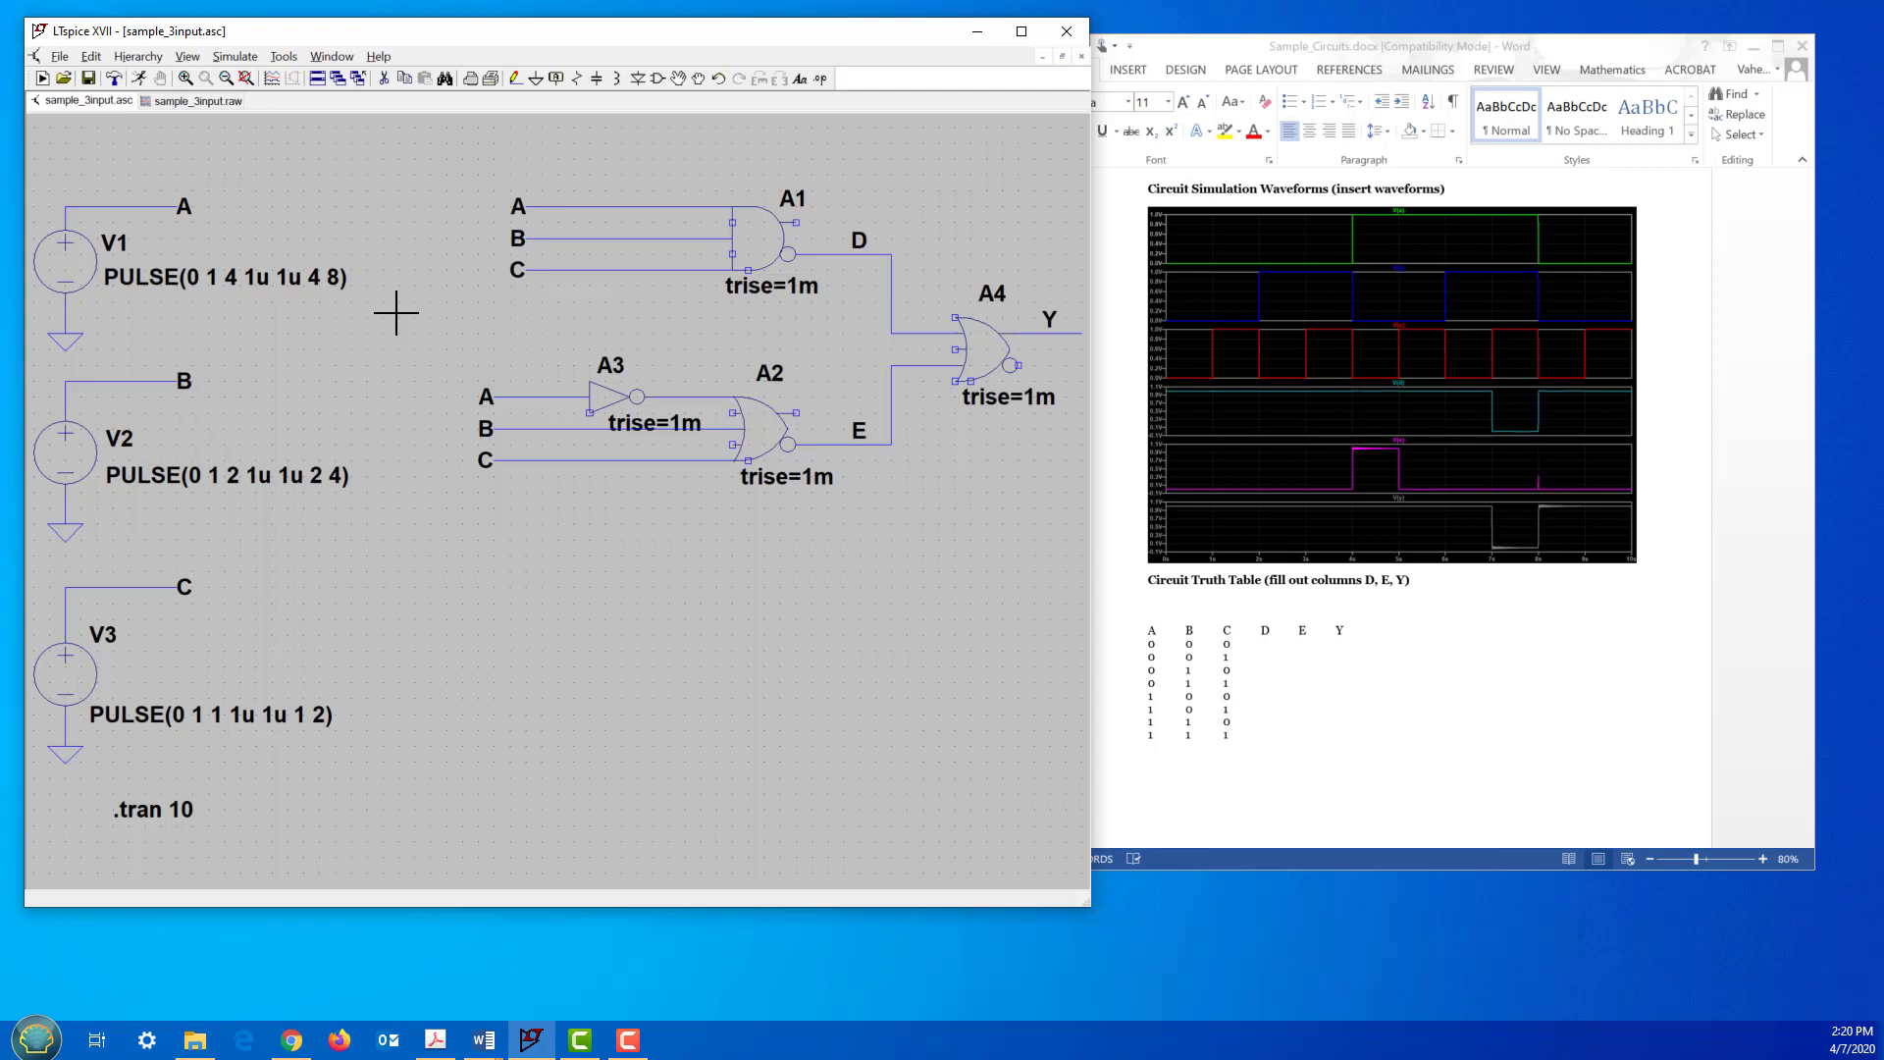
pyautogui.click(1376, 412)
pyautogui.click(1858, 833)
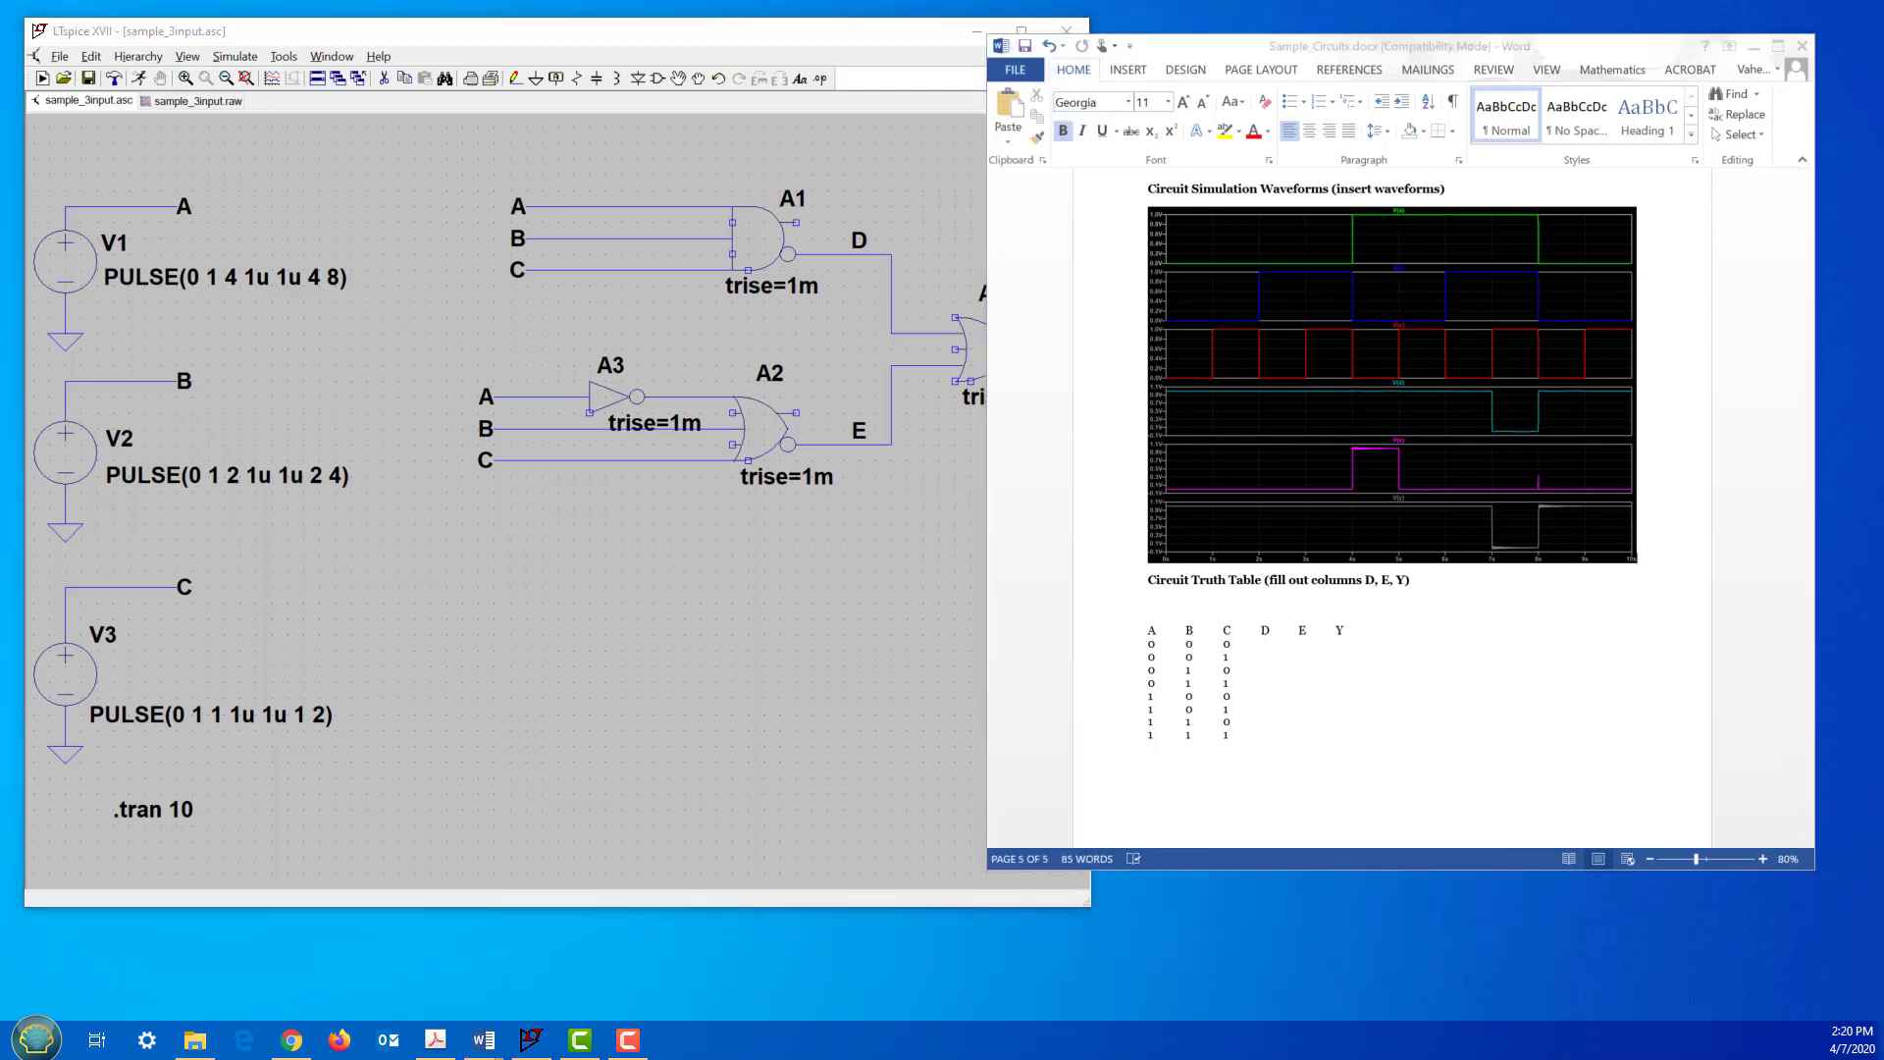